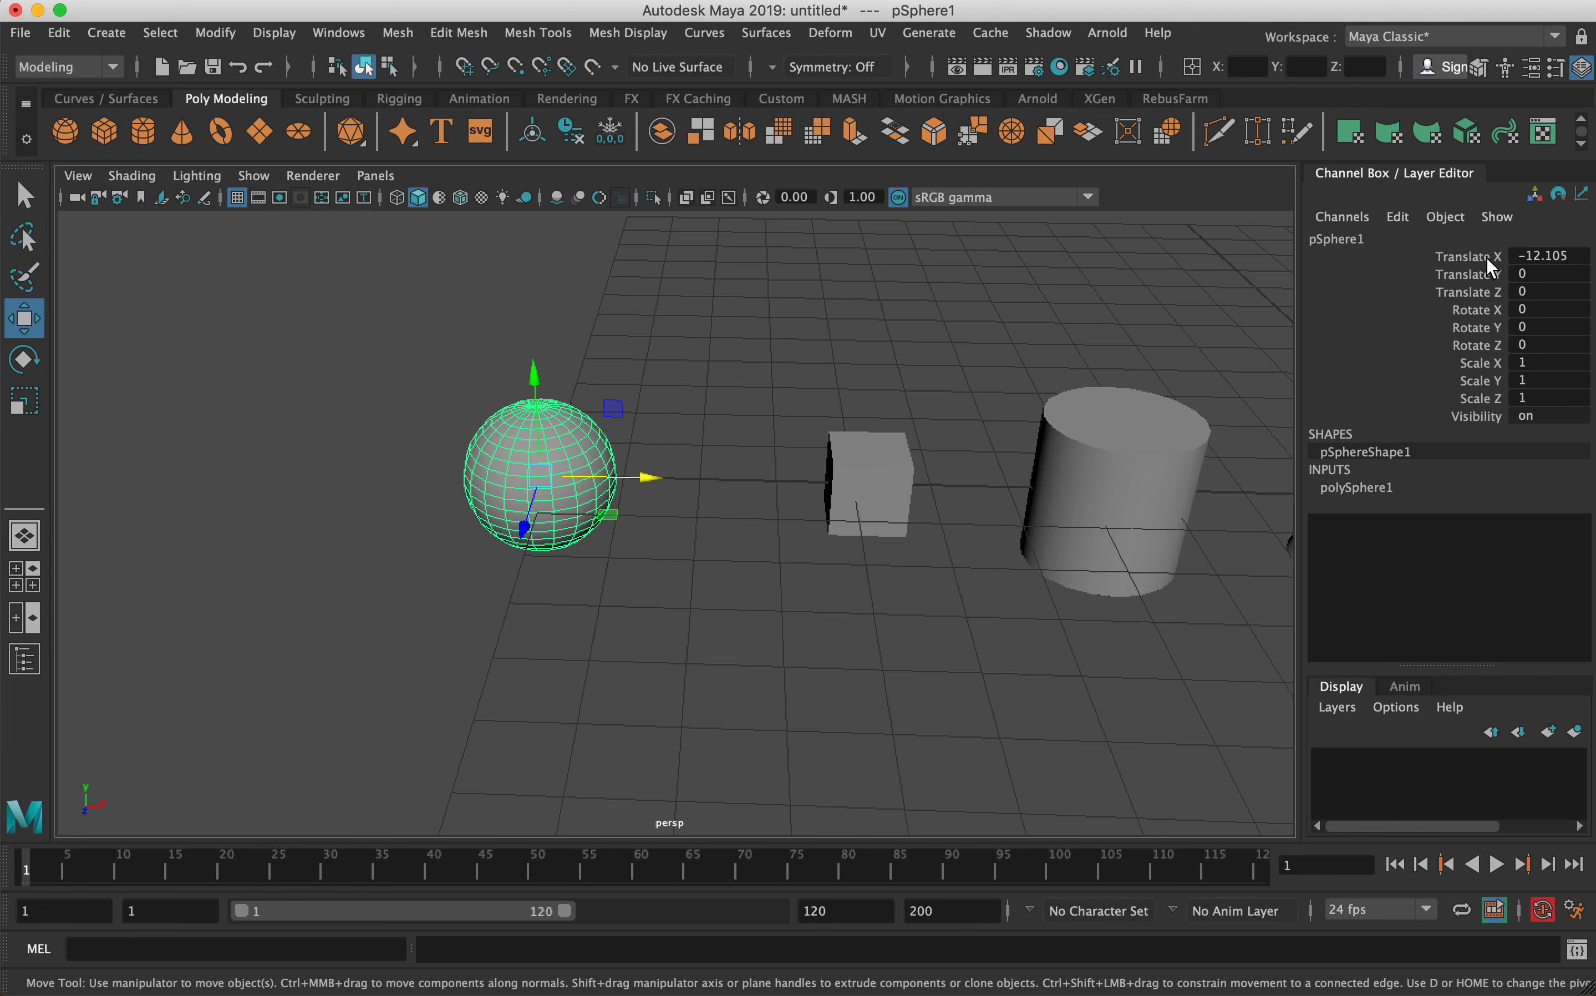
# - Highlight the sphere's Translate, Rotate and Scale channels to examine its transform attributes
pyautogui.moveTo(1487, 253); pyautogui.dragTo(1481, 394)
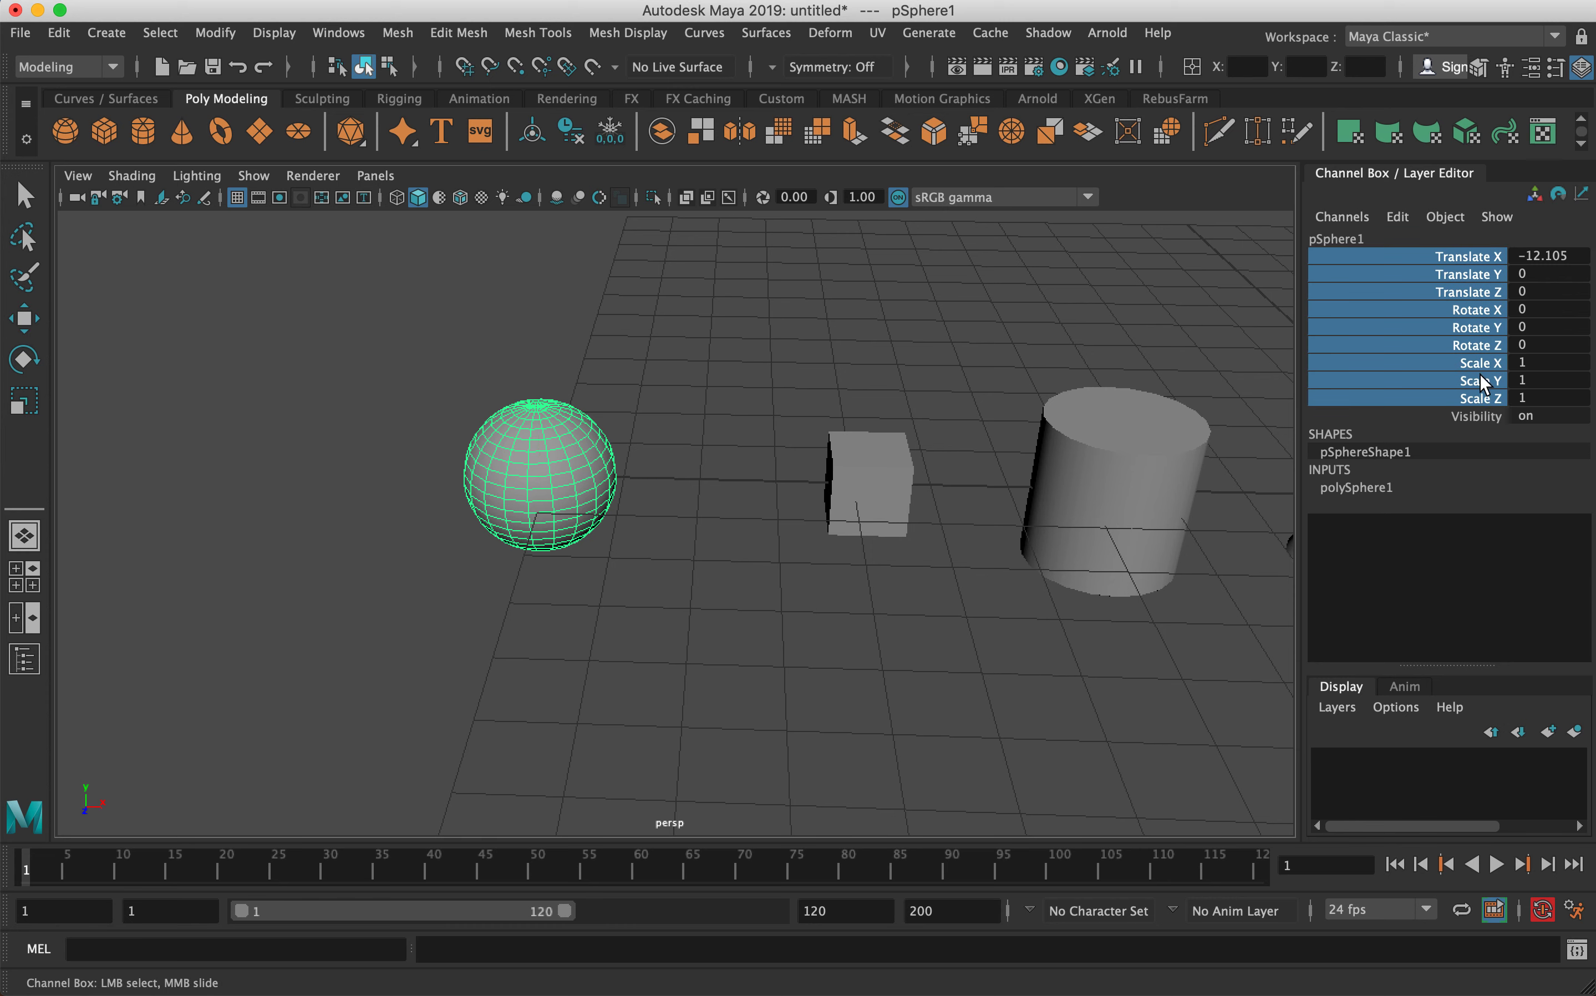
pyautogui.moveTo(1469, 261); pyautogui.dragTo(1449, 399)
pyautogui.click(797, 367)
pyautogui.press('w')
pyautogui.click(580, 464)
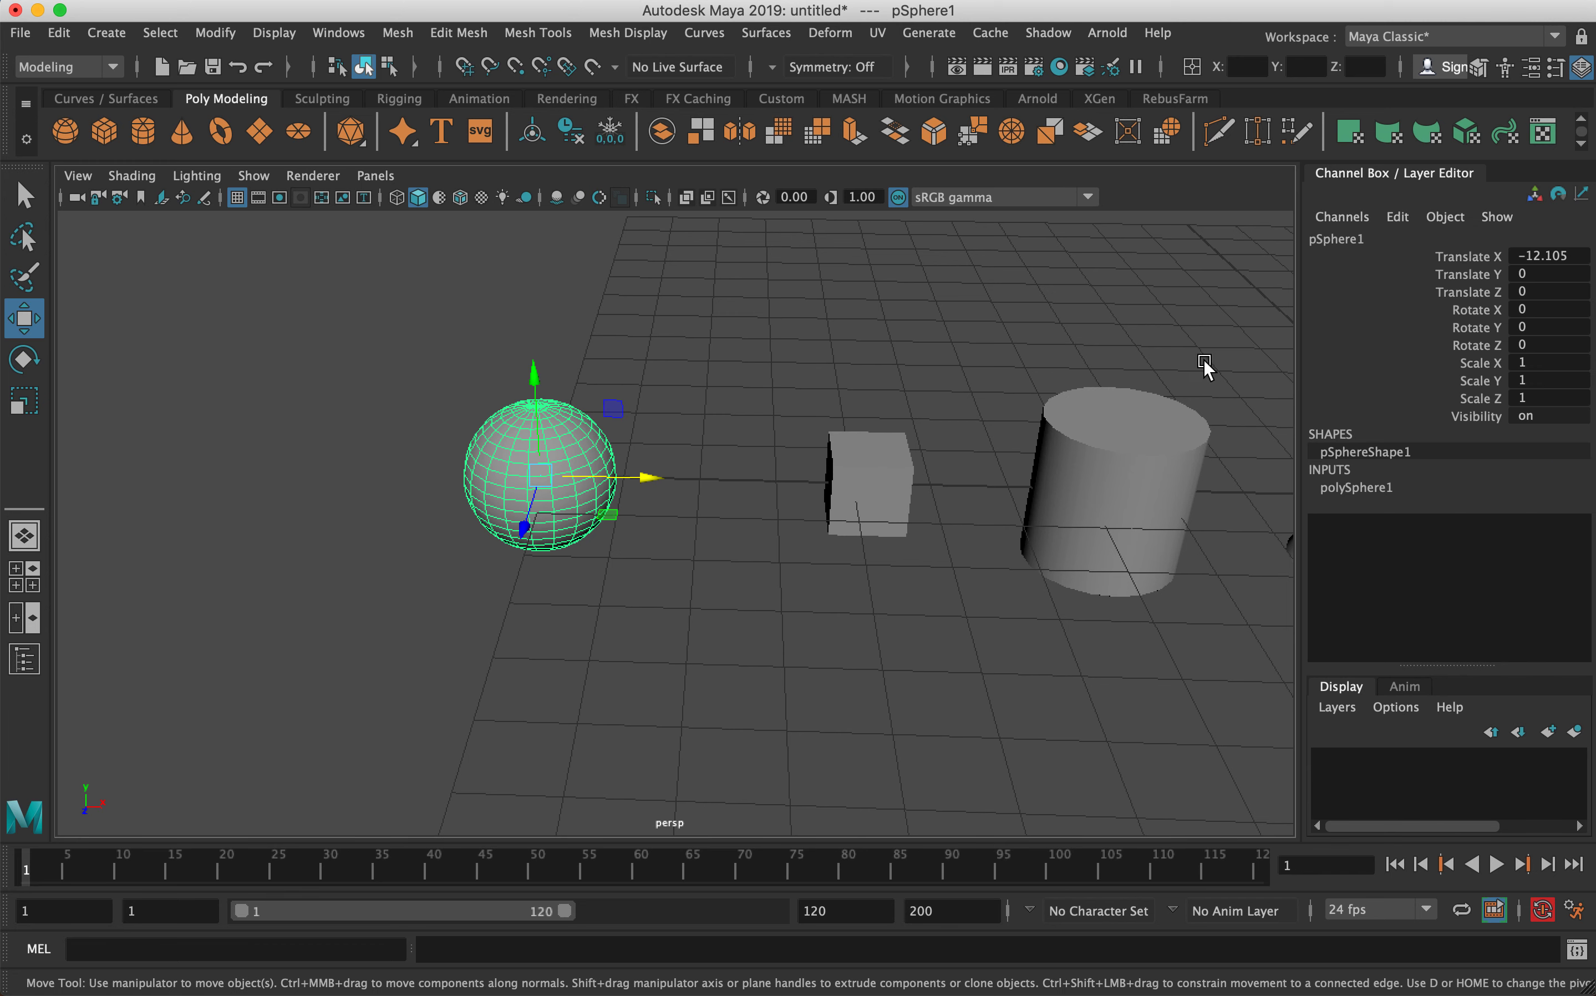
# - Move the sphere freely along all three axes to about -12.944, -1.387 and 0.501 in X, Y and Z
pyautogui.moveTo(1466, 257); pyautogui.dragTo(1469, 293)
pyautogui.press('w')
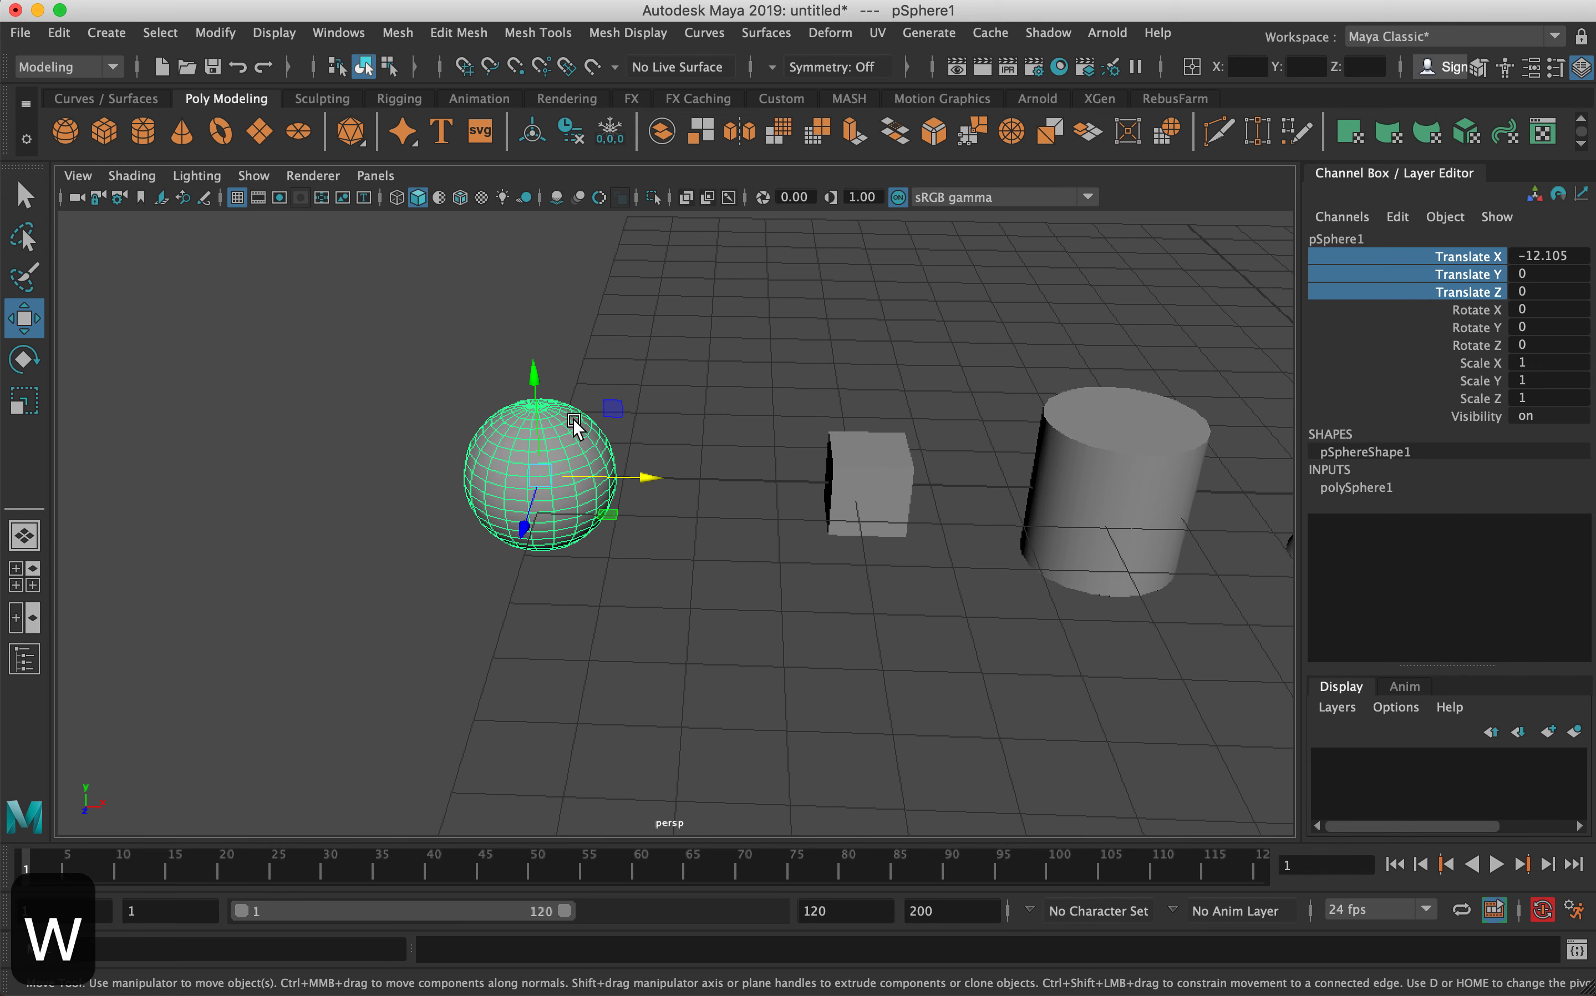
pyautogui.moveTo(534, 371); pyautogui.dragTo(533, 346)
pyautogui.moveTo(620, 444); pyautogui.dragTo(602, 444)
pyautogui.moveTo(526, 328); pyautogui.dragTo(506, 667)
pyautogui.moveTo(633, 603); pyautogui.dragTo(557, 648)
pyautogui.moveTo(451, 670); pyautogui.dragTo(468, 649)
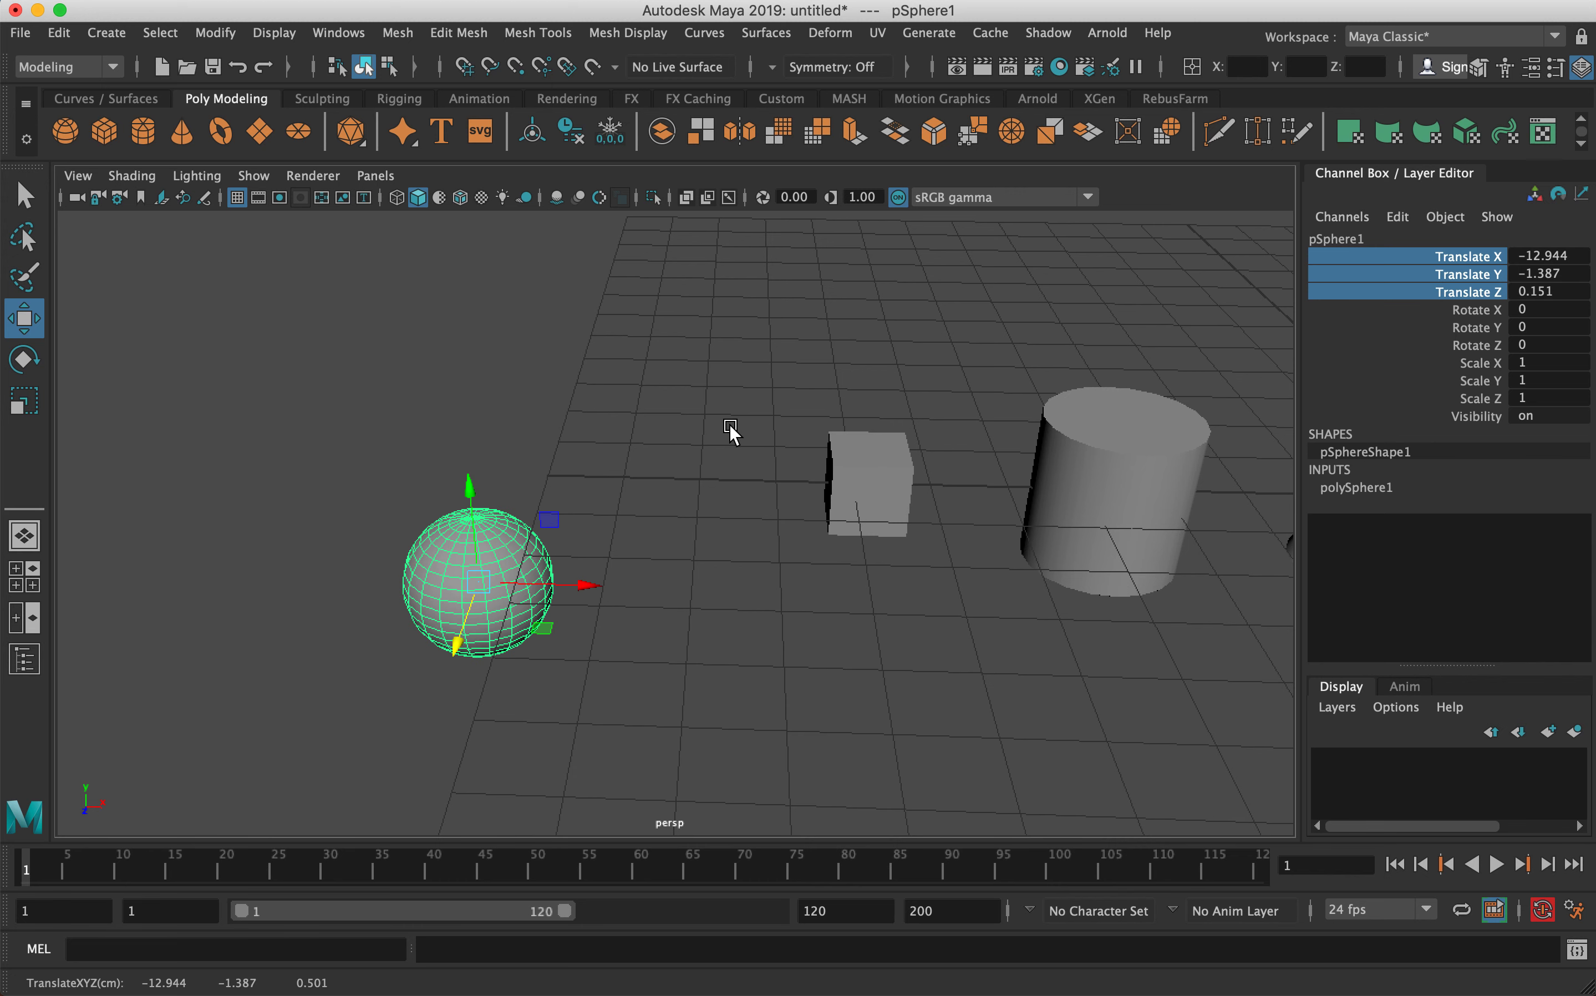
# - Rotate the sphere freely to about -244.68, -69.055 and -35.884 degrees in X, Y and Z
pyautogui.moveTo(1490, 319); pyautogui.dragTo(1409, 338)
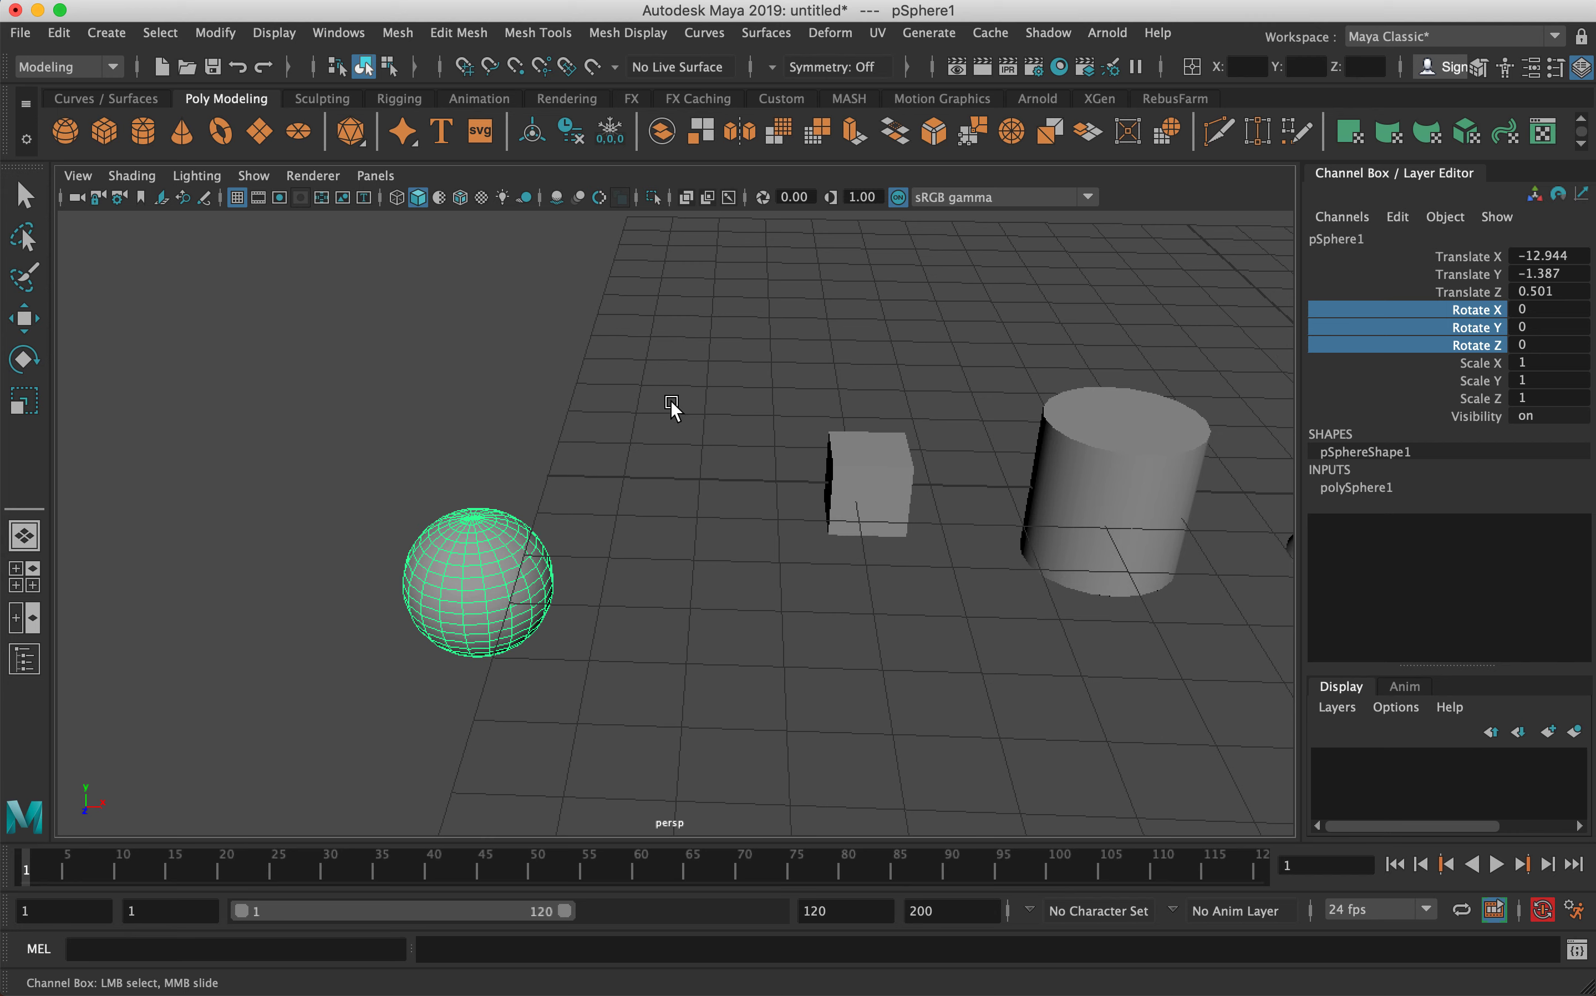
pyautogui.press('e')
pyautogui.moveTo(464, 544); pyautogui.dragTo(652, 730)
pyautogui.keyDown('alt'); pyautogui.moveTo(855, 613); pyautogui.dragTo(491, 604); pyautogui.keyUp('alt')
pyautogui.moveTo(768, 569); pyautogui.dragTo(711, 576)
pyautogui.keyDown('alt'); pyautogui.moveTo(855, 323); pyautogui.dragTo(777, 488); pyautogui.keyUp('alt')
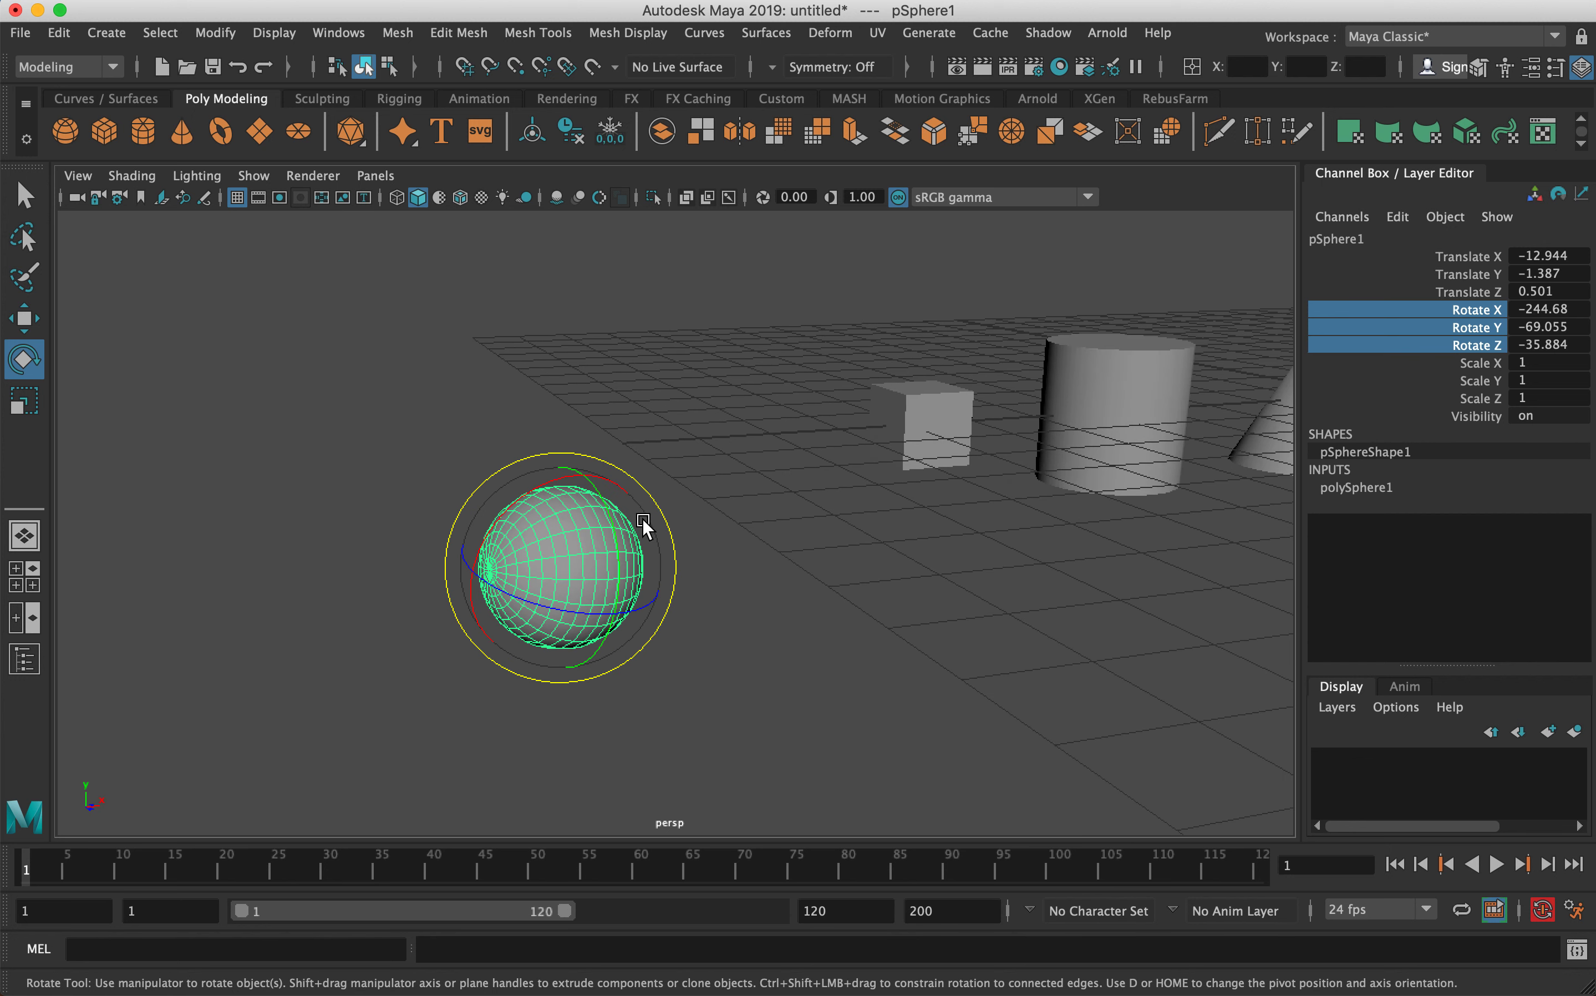
pyautogui.keyDown('alt'); pyautogui.moveTo(642, 519); pyautogui.dragTo(644, 524); pyautogui.keyUp('alt')
# - Scale the sphere non-uniformly to about 1.252, 1.056 and 1.89 in X, Y and Z
pyautogui.press('r')
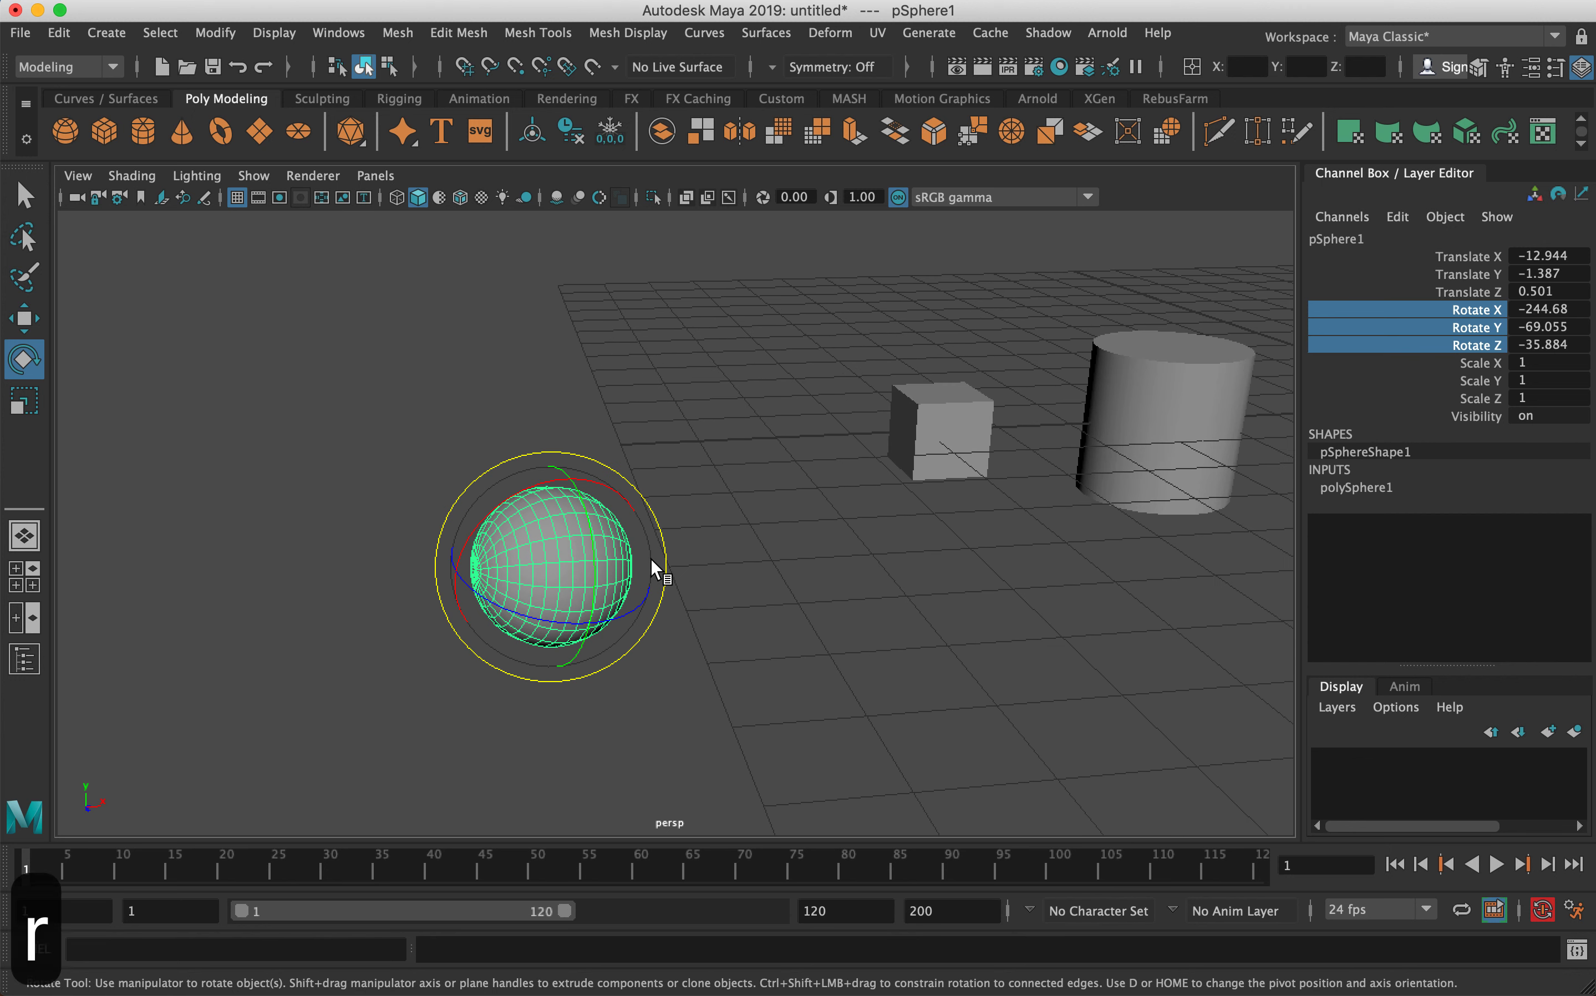
pyautogui.click(531, 677)
pyautogui.moveTo(530, 677)
pyautogui.mouseDown()
pyautogui.moveTo(527, 654)
pyautogui.moveTo(522, 733)
pyautogui.moveTo(510, 660)
pyautogui.moveTo(459, 571)
pyautogui.moveTo(435, 591)
pyautogui.moveTo(519, 702)
pyautogui.mouseUp()
pyautogui.moveTo(587, 610); pyautogui.dragTo(551, 590)
pyautogui.moveTo(453, 568); pyautogui.dragTo(422, 572)
pyautogui.moveTo(534, 648); pyautogui.dragTo(550, 591)
pyautogui.moveTo(459, 568); pyautogui.dragTo(499, 570)
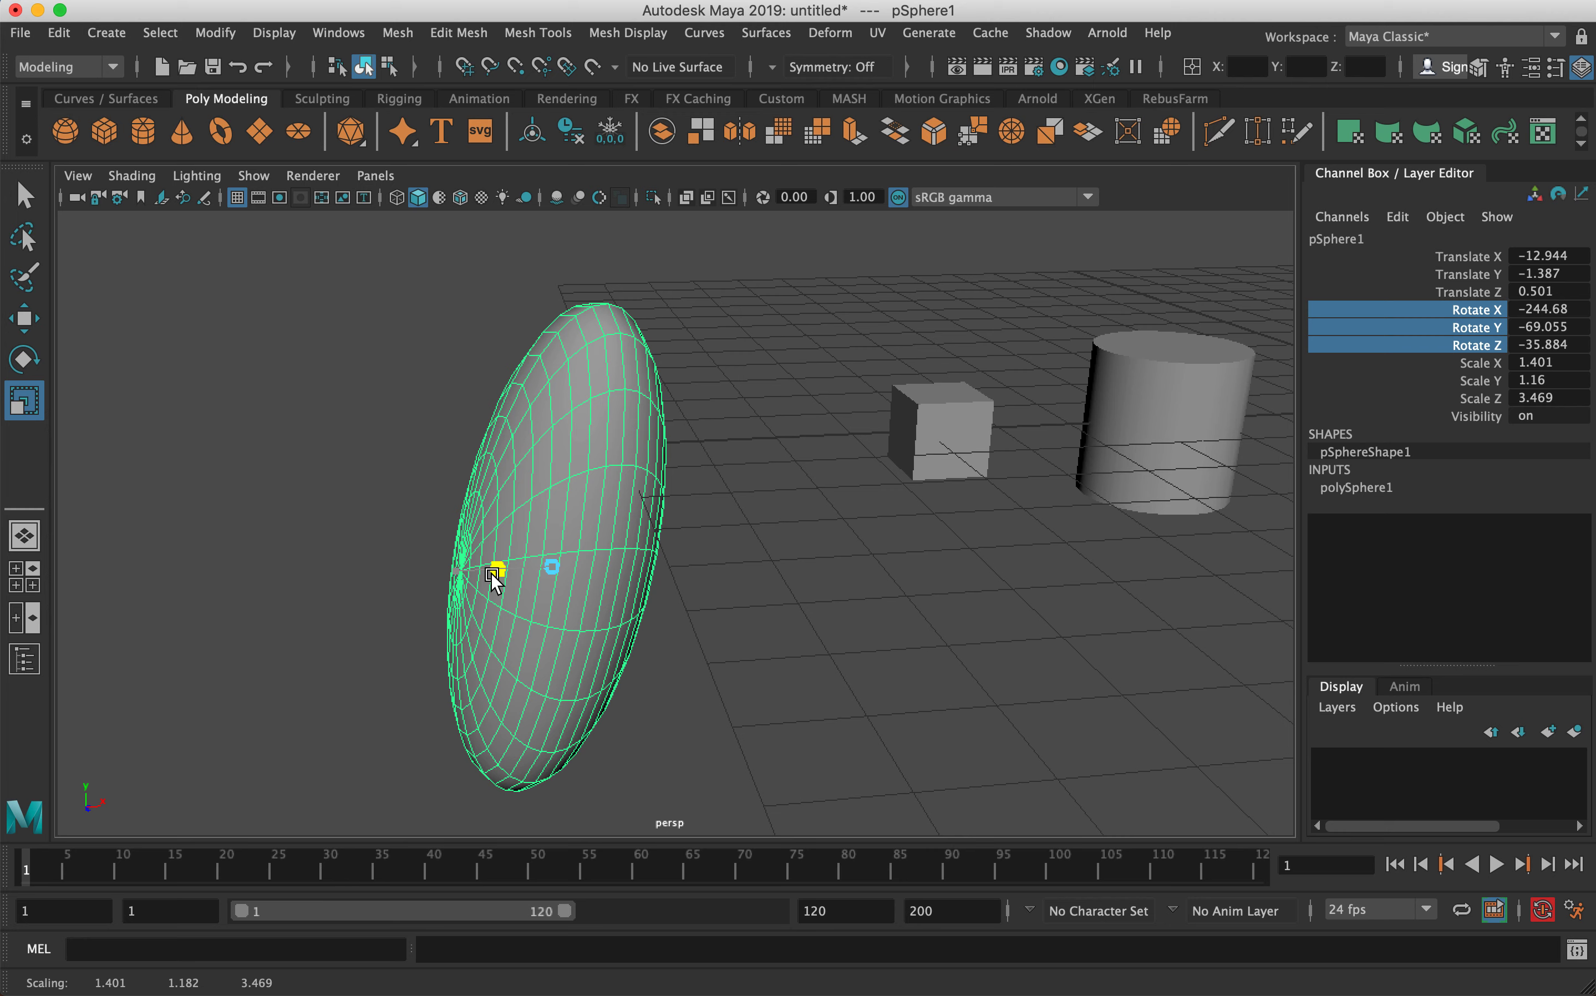
pyautogui.moveTo(534, 644); pyautogui.dragTo(654, 557)
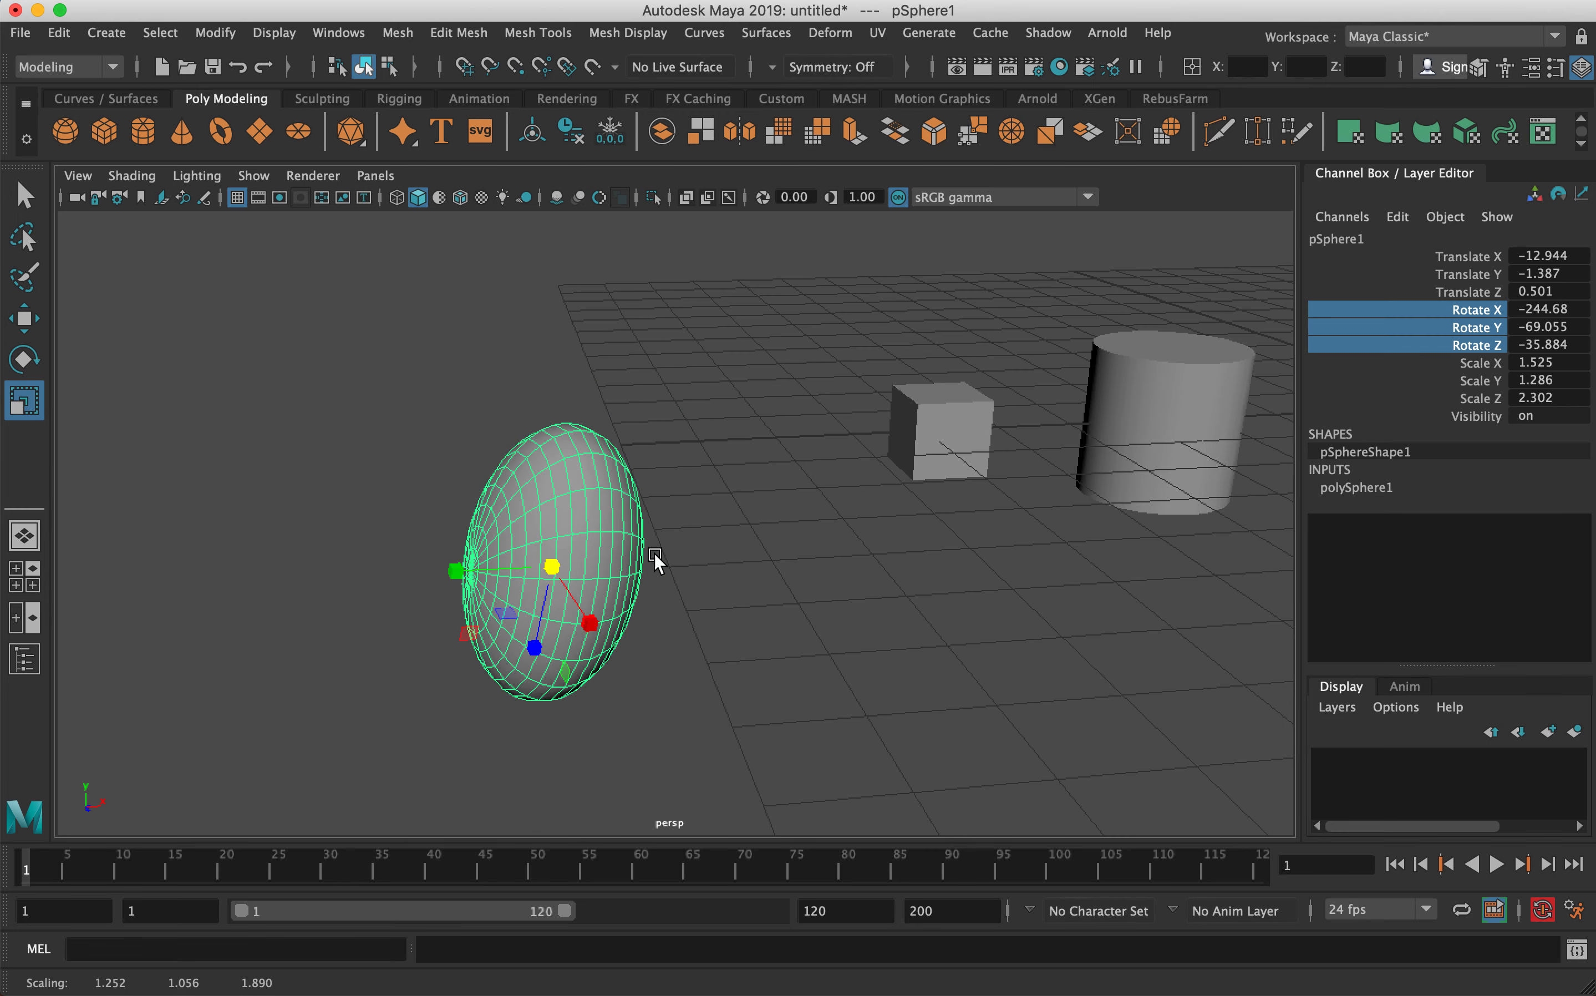
# - Set the sphere's scale to 1 and its translation and rotation to 0 on all axes
pyautogui.moveTo(1551, 364); pyautogui.dragTo(1554, 398)
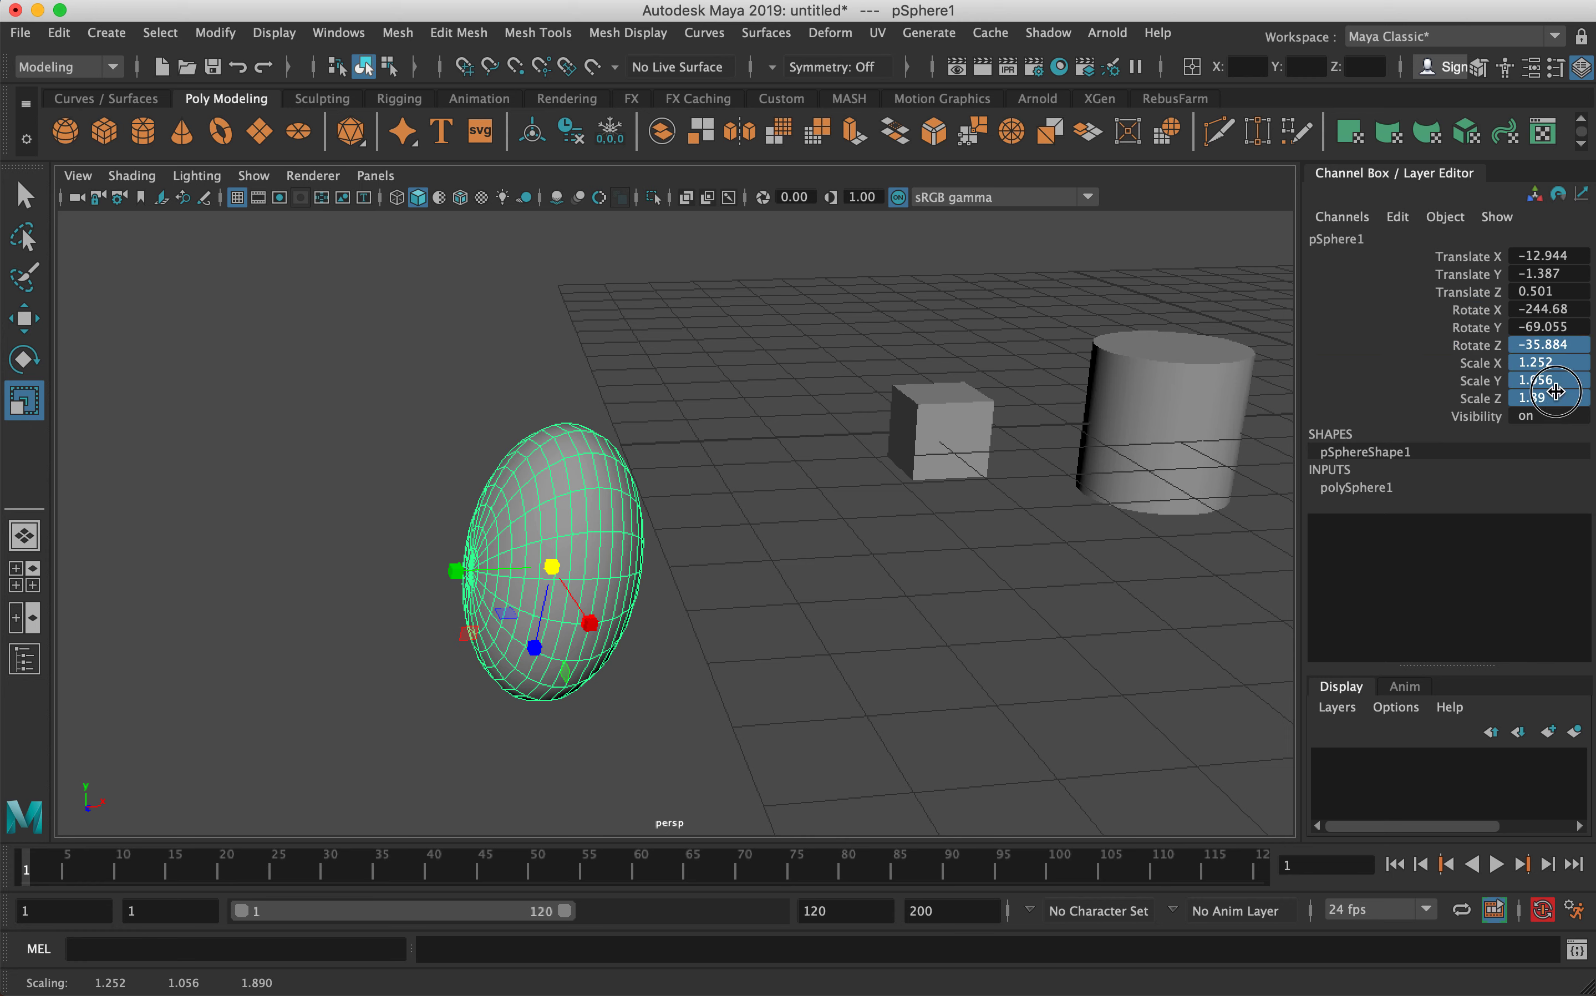
pyautogui.write('1')
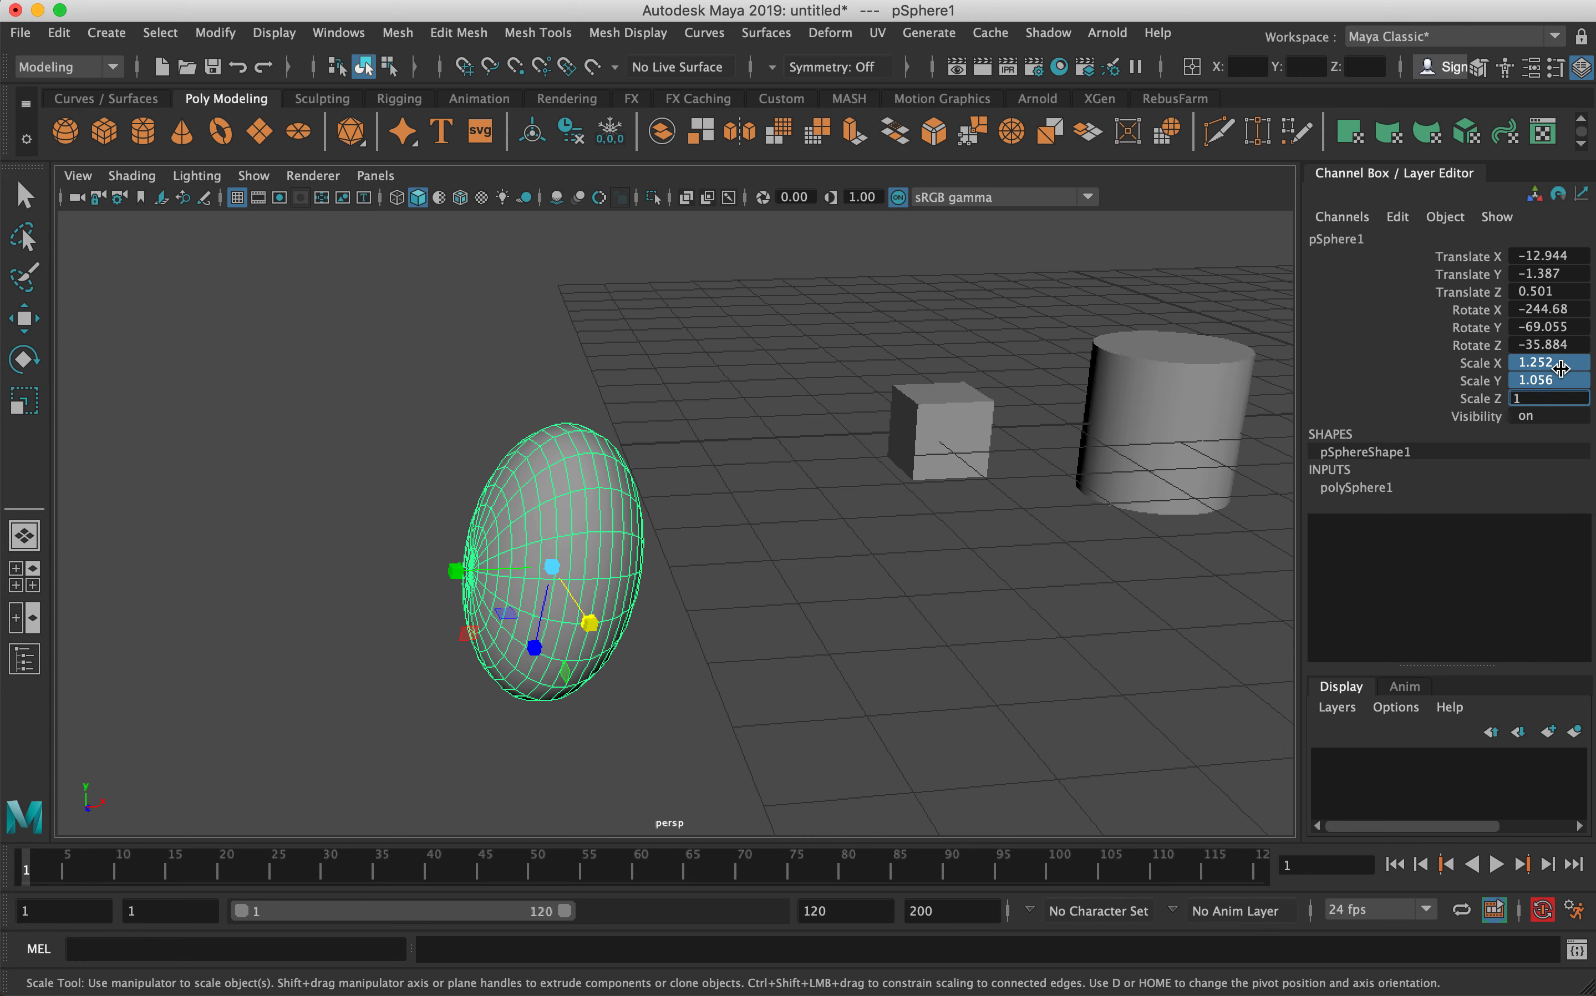
pyautogui.press('Return')
pyautogui.moveTo(1566, 345); pyautogui.dragTo(1564, 247)
pyautogui.write('0')
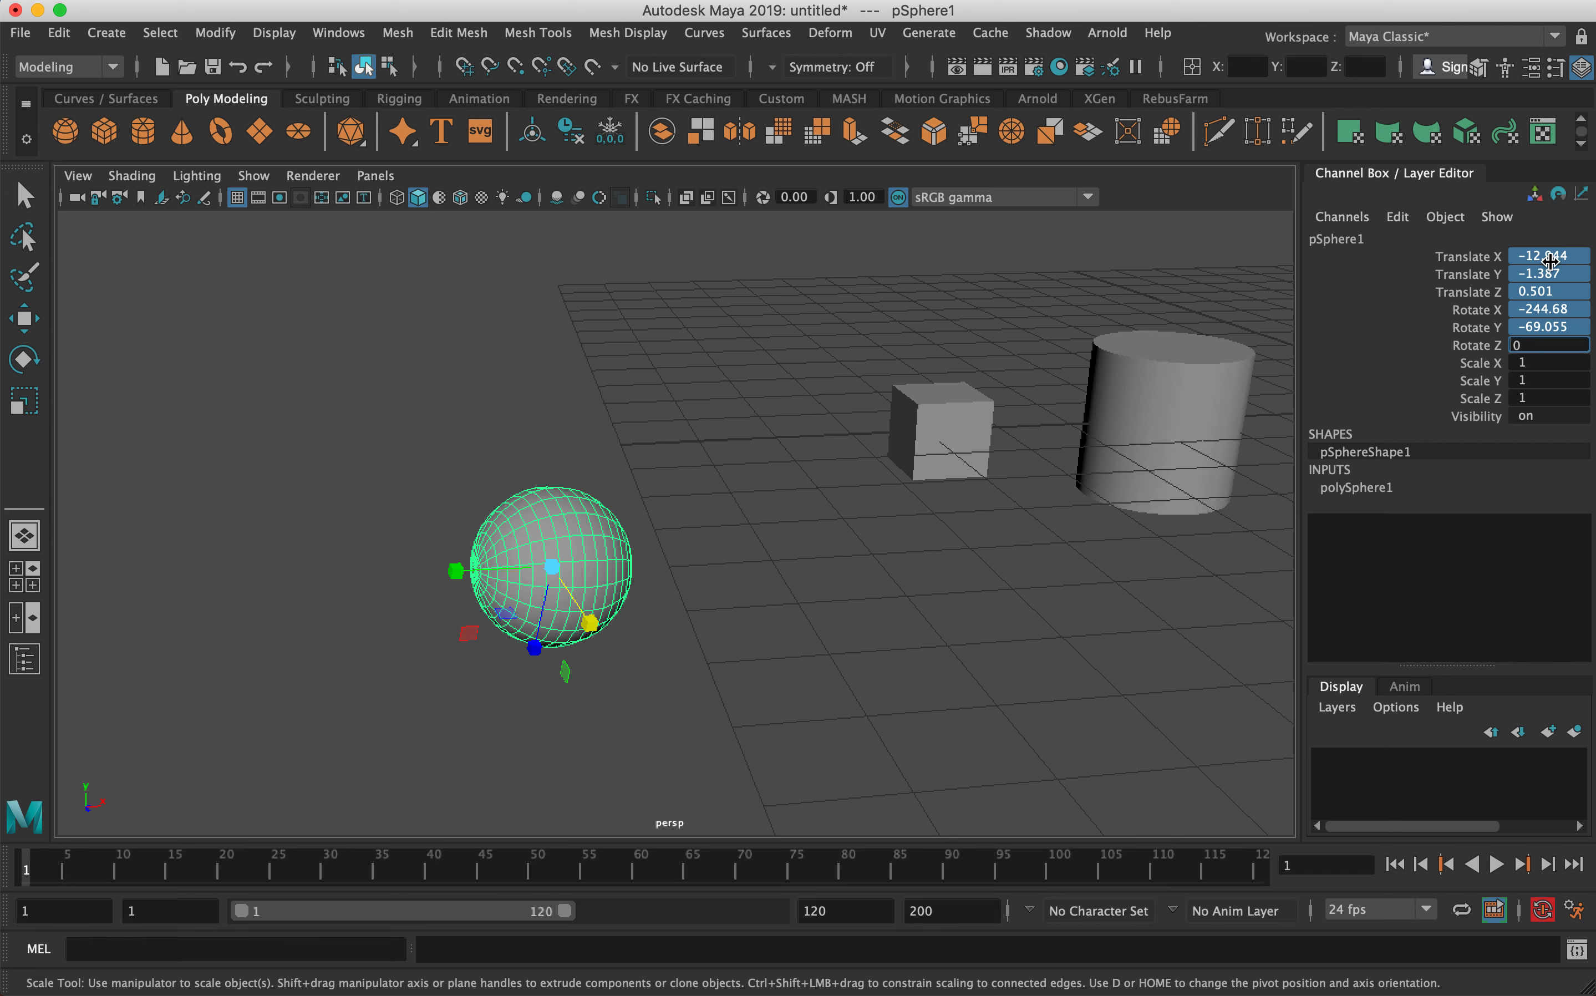
pyautogui.press('Return')
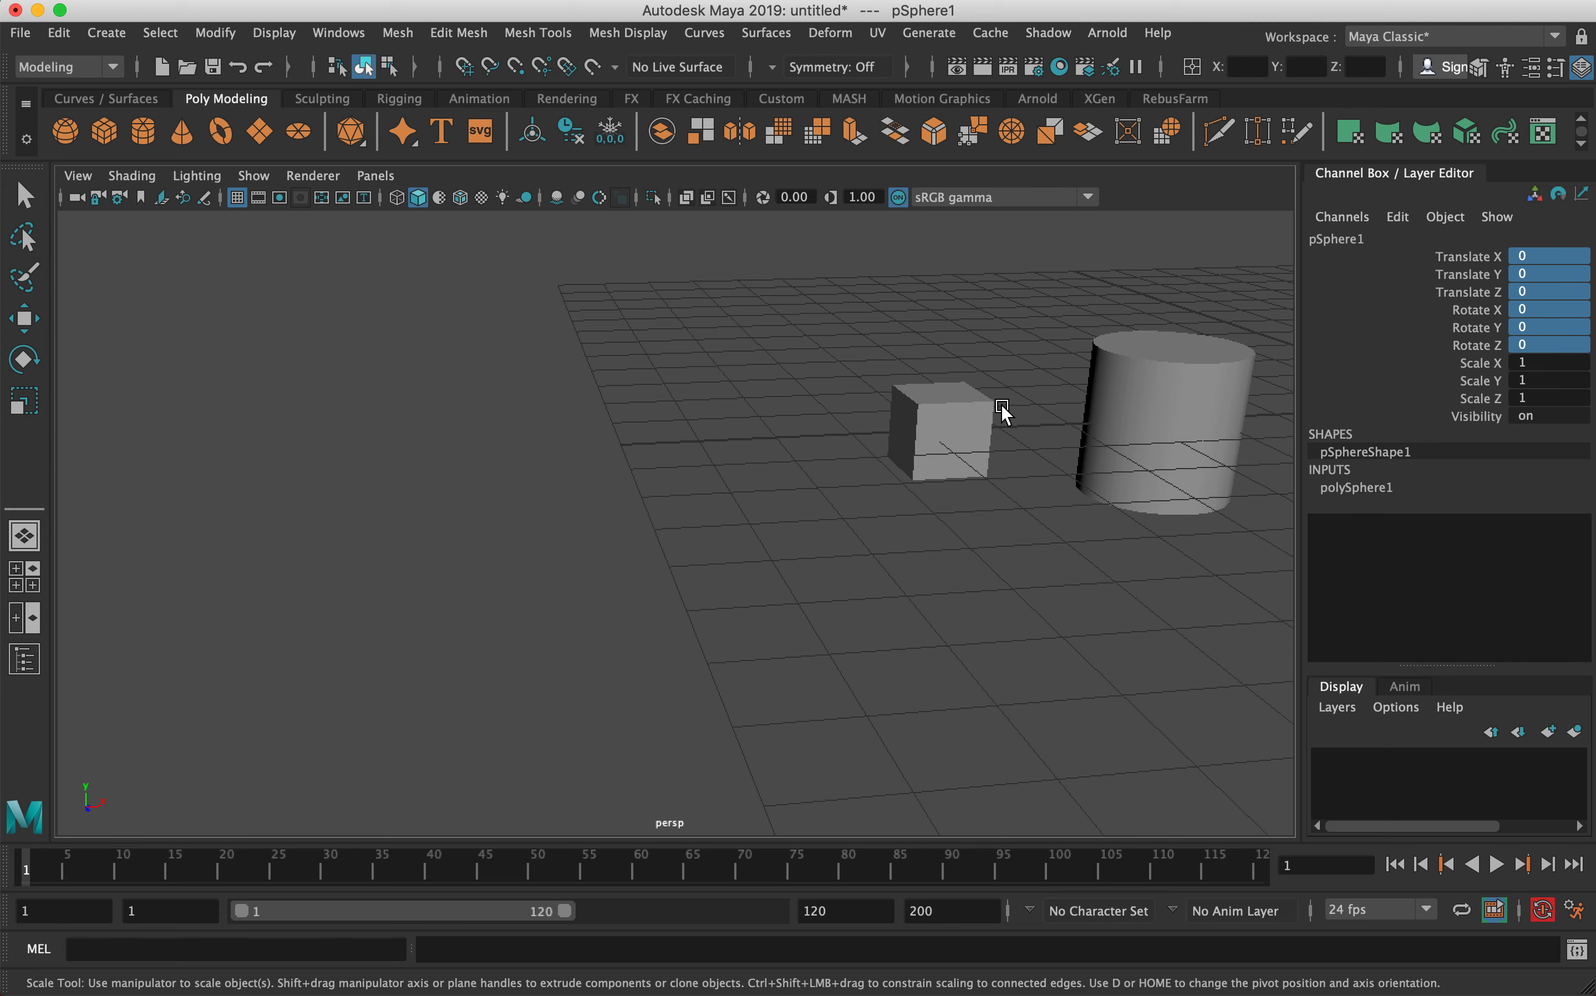
# - Move the cone away from the sphere along the X axis to about -2.722, and deselect it
pyautogui.press('f')
pyautogui.keyDown('alt'); pyautogui.moveTo(911, 484); pyautogui.dragTo(942, 355, button='middle'); pyautogui.keyUp('alt')
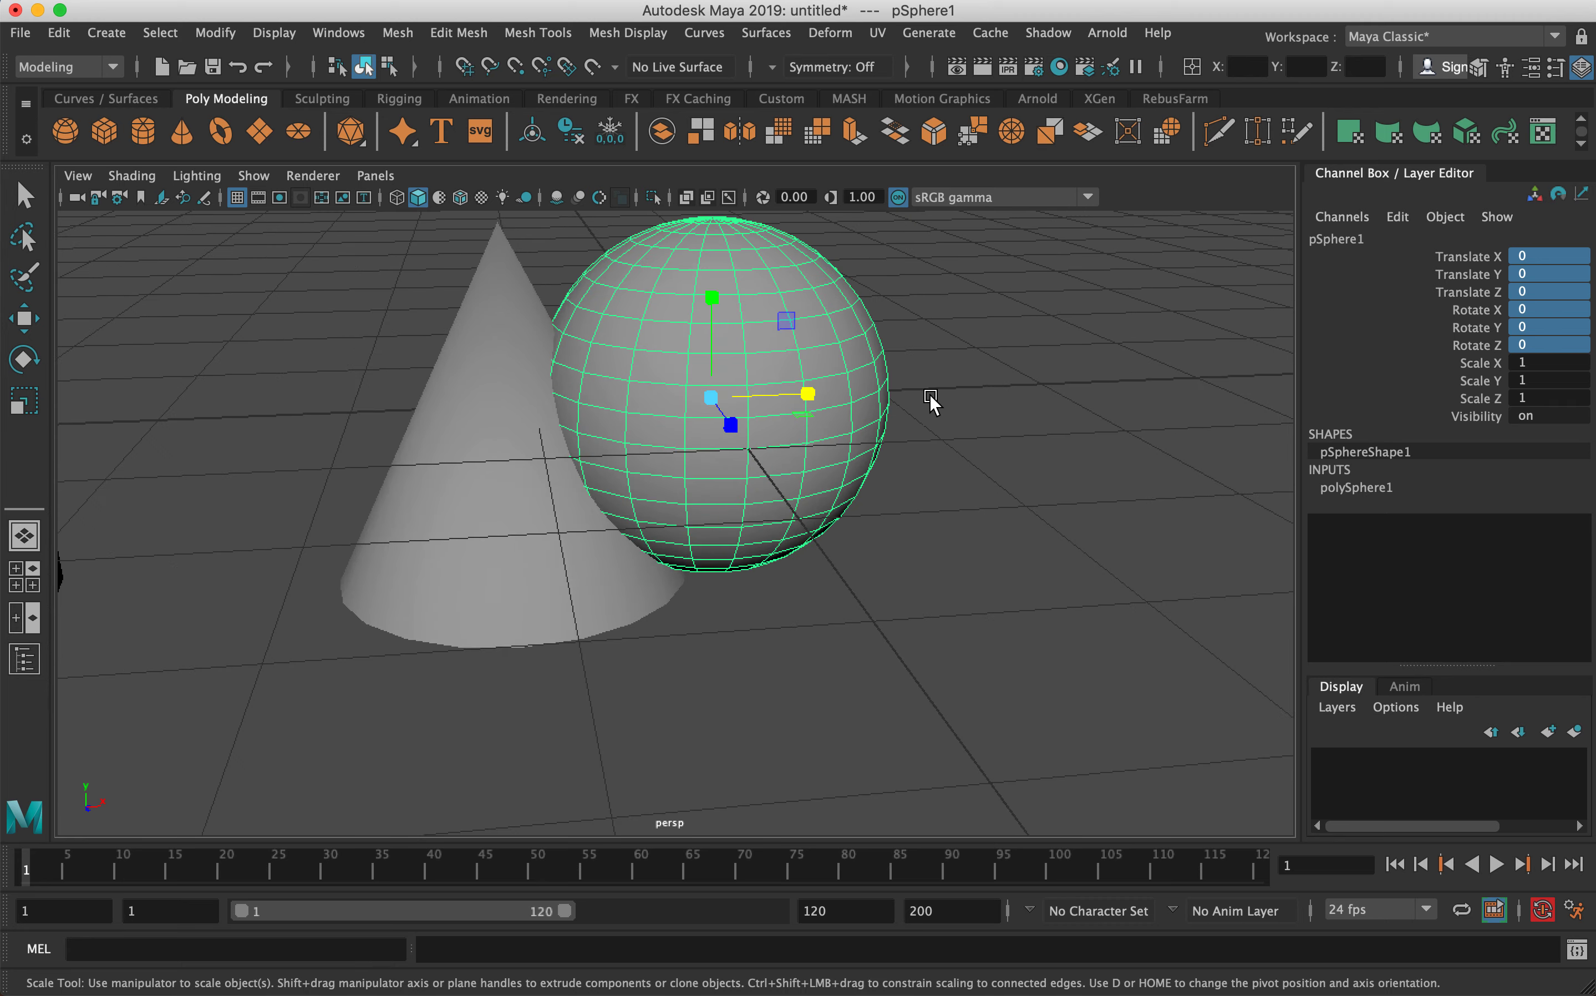
pyautogui.scroll(-4, 646, 540)
pyautogui.keyDown('alt'); pyautogui.moveTo(645, 537); pyautogui.dragTo(553, 527); pyautogui.keyUp('alt')
pyautogui.click(556, 531)
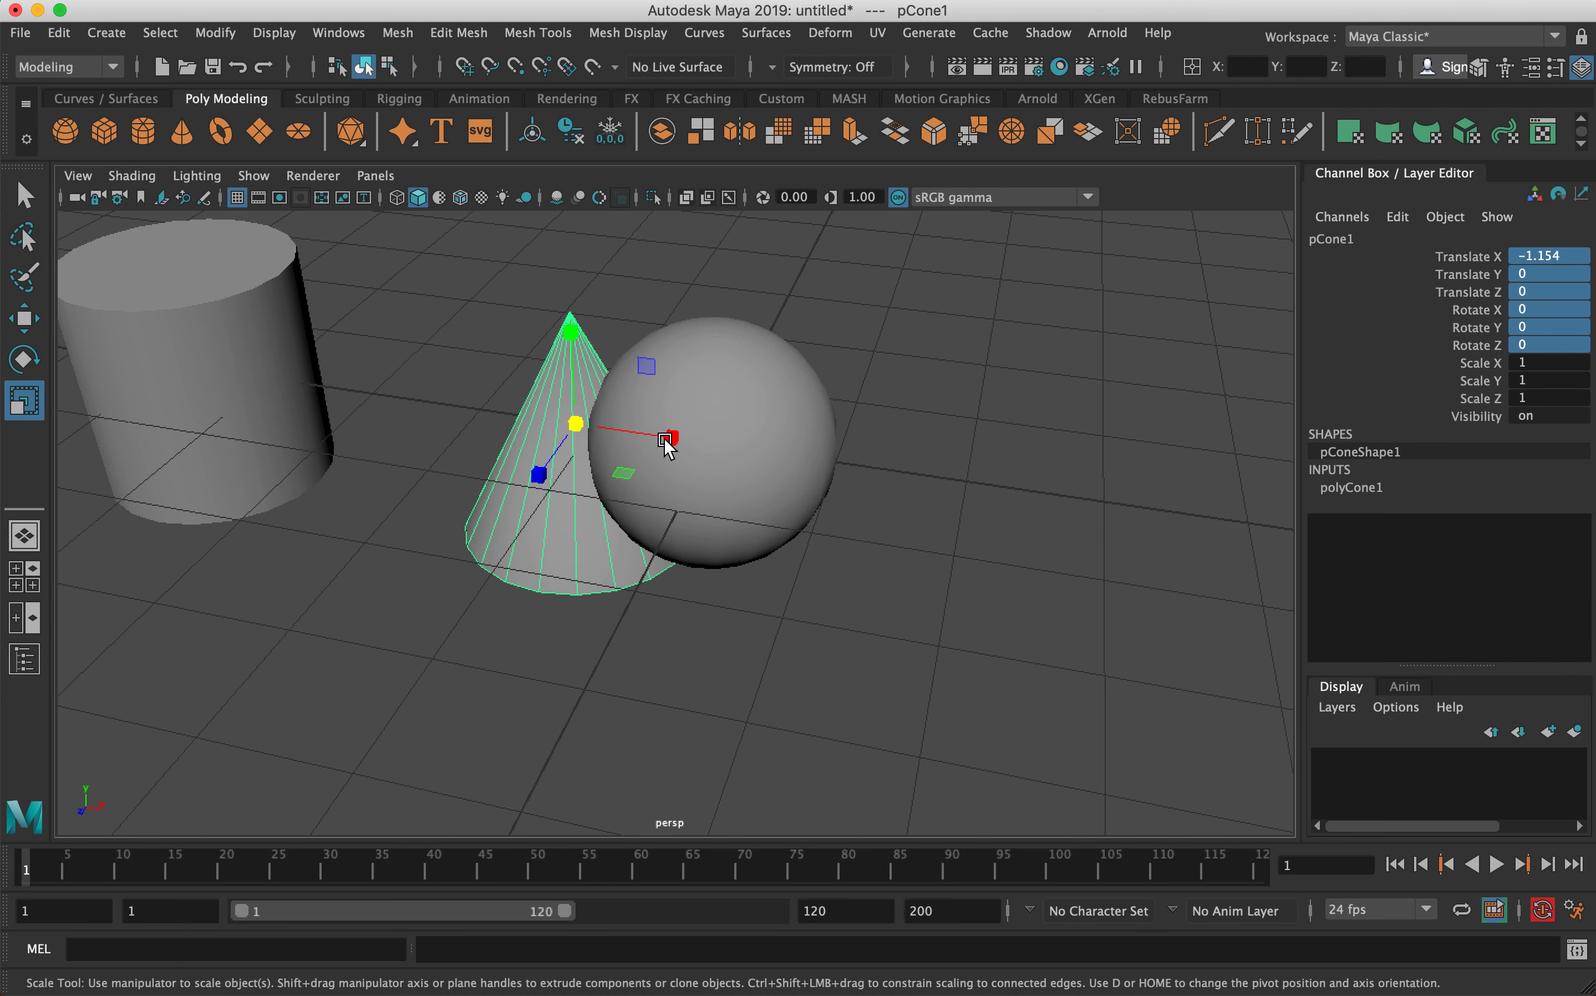
pyautogui.press('w')
pyautogui.moveTo(670, 435); pyautogui.dragTo(461, 419)
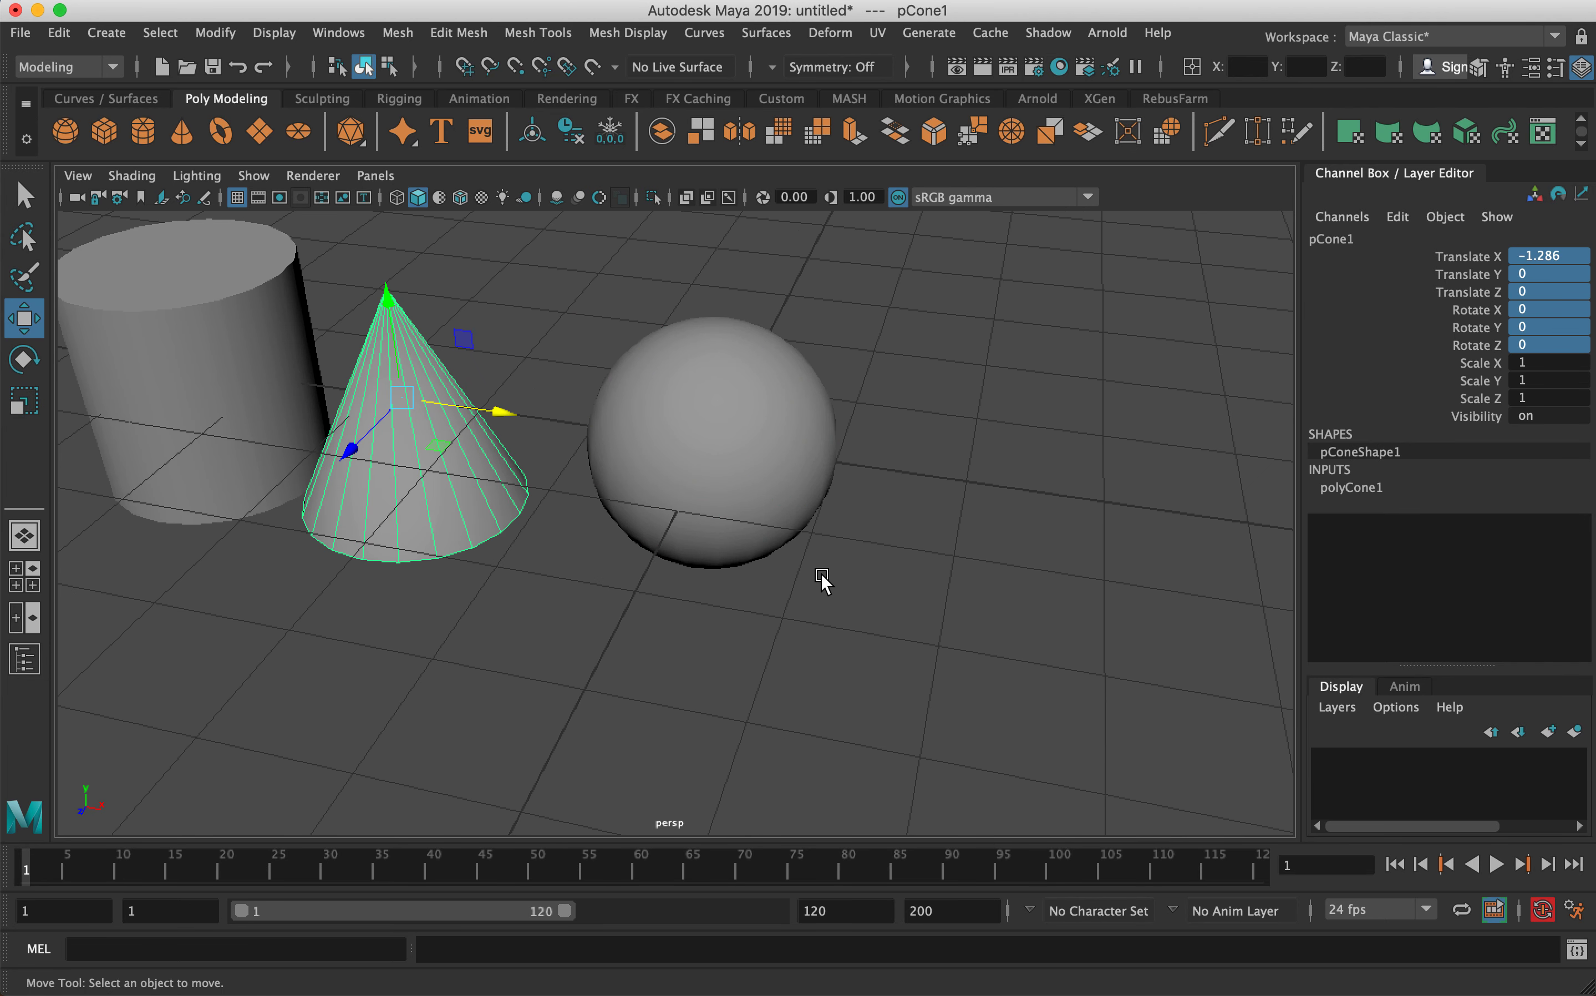
pyautogui.click(837, 588)
# - Select the sphere and expand its polySphere1 inputs to examine the radius and subdivision settings
pyautogui.keyDown('alt'); pyautogui.moveTo(758, 405); pyautogui.dragTo(847, 506); pyautogui.keyUp('alt')
pyautogui.click(848, 506)
pyautogui.moveTo(1493, 256); pyautogui.dragTo(1477, 390)
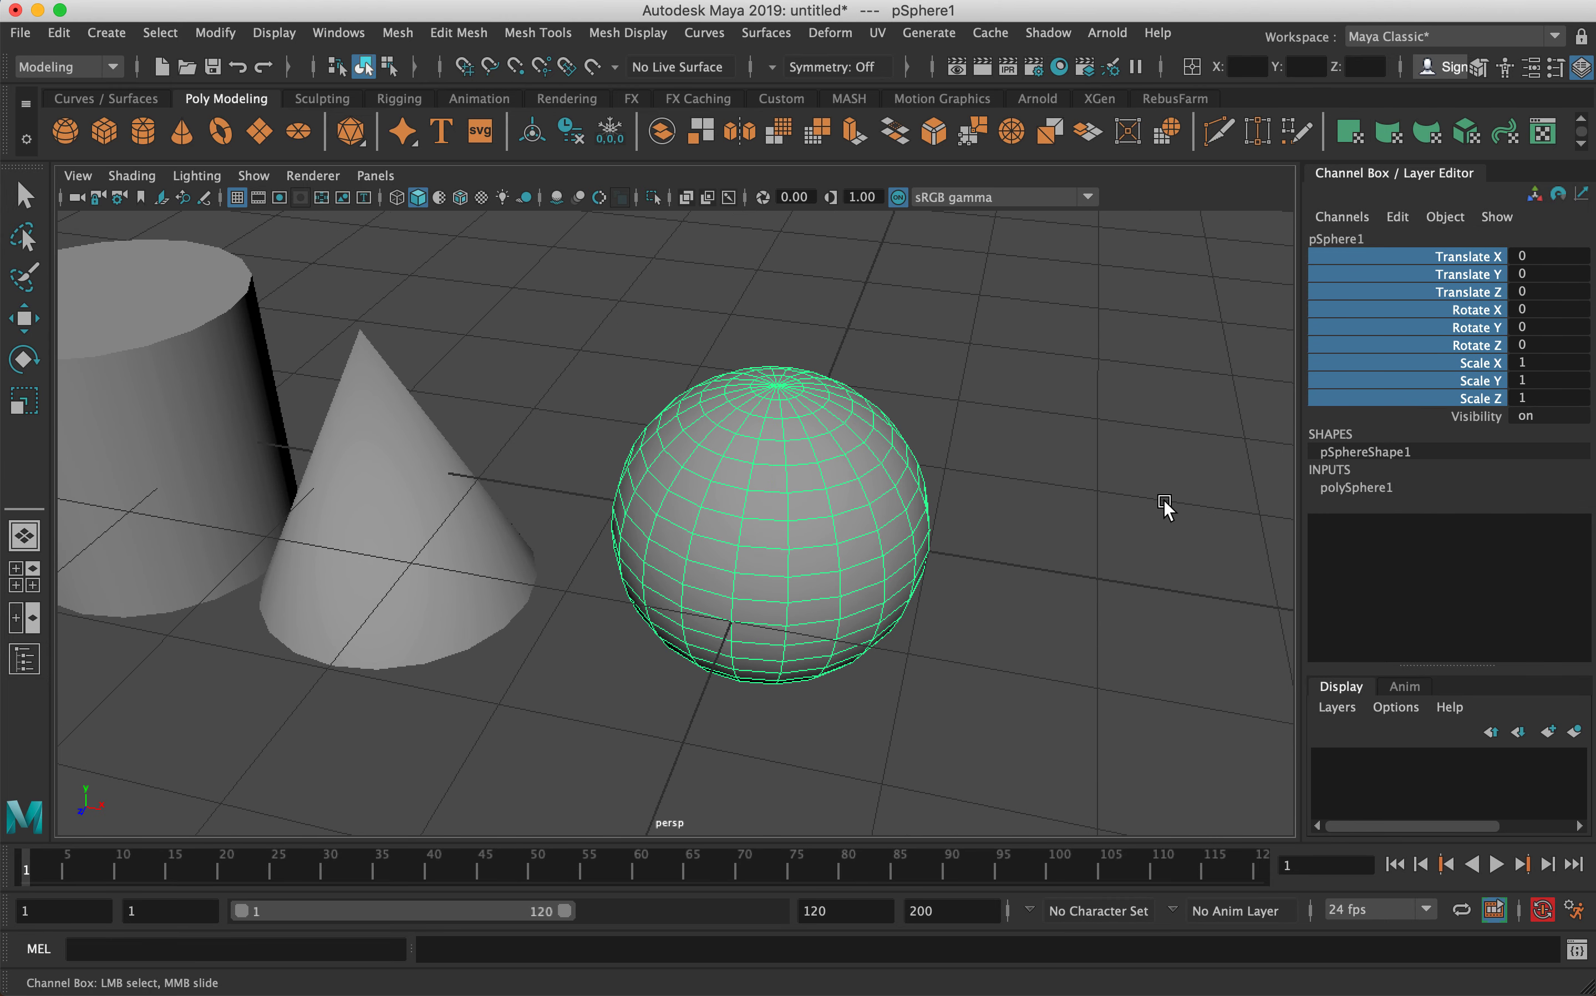
pyautogui.click(1359, 488)
pyautogui.press('w')
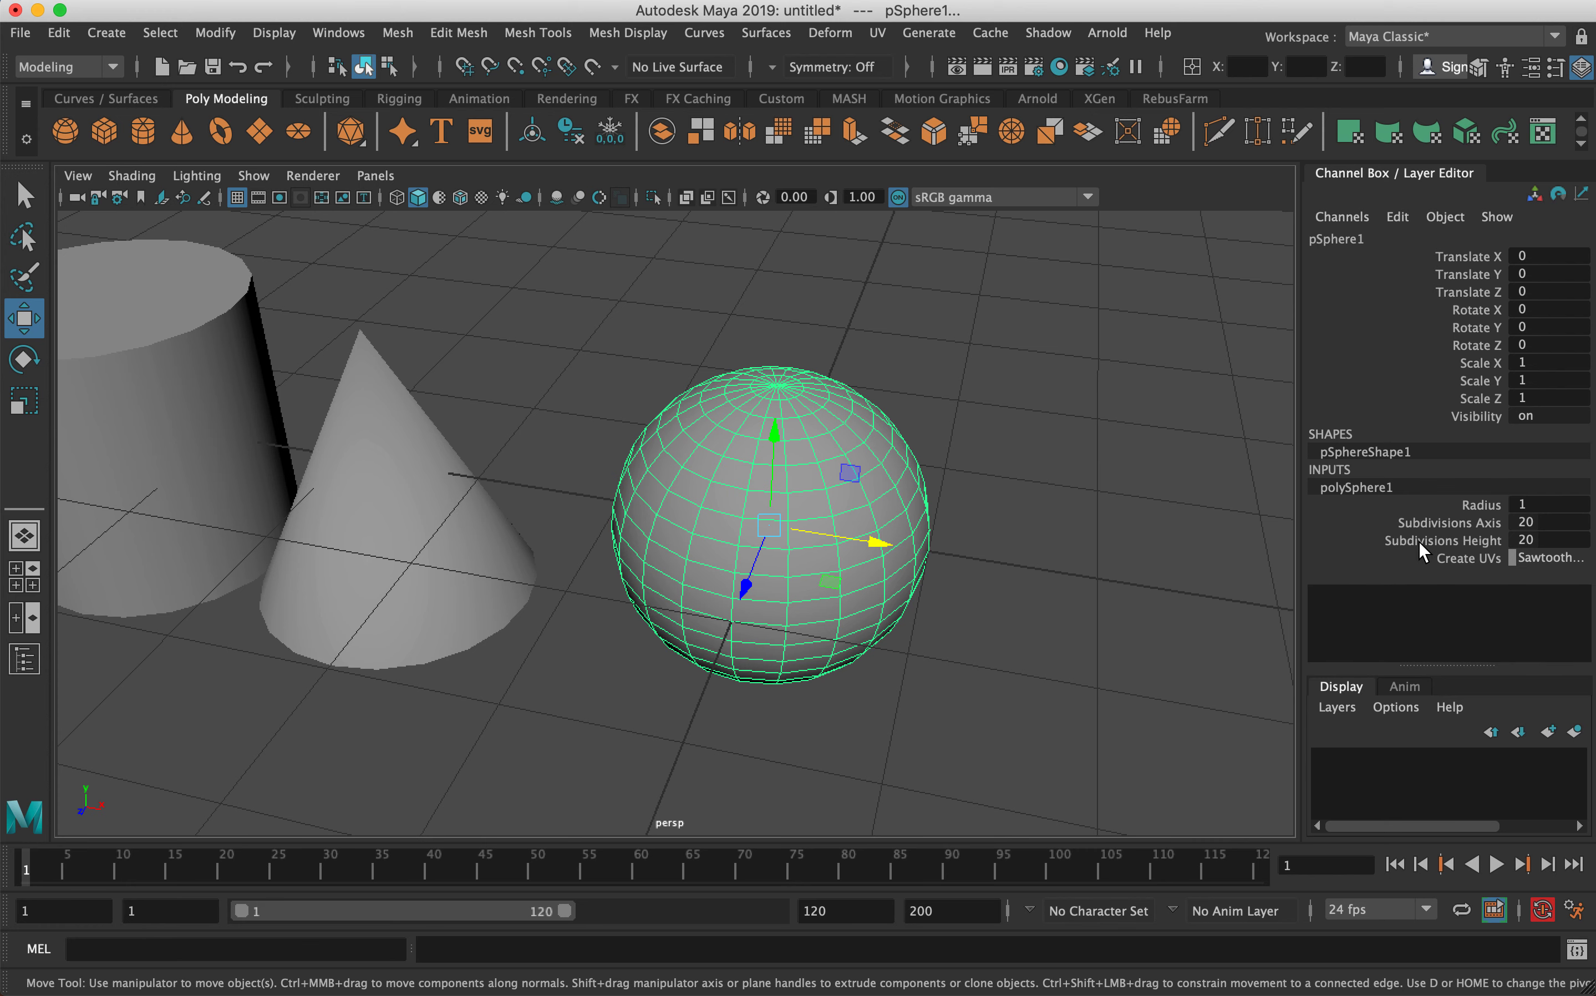
# - Examine the creation inputs of the cone, the cylinder and the cube, selecting each object in turn
pyautogui.click(456, 514)
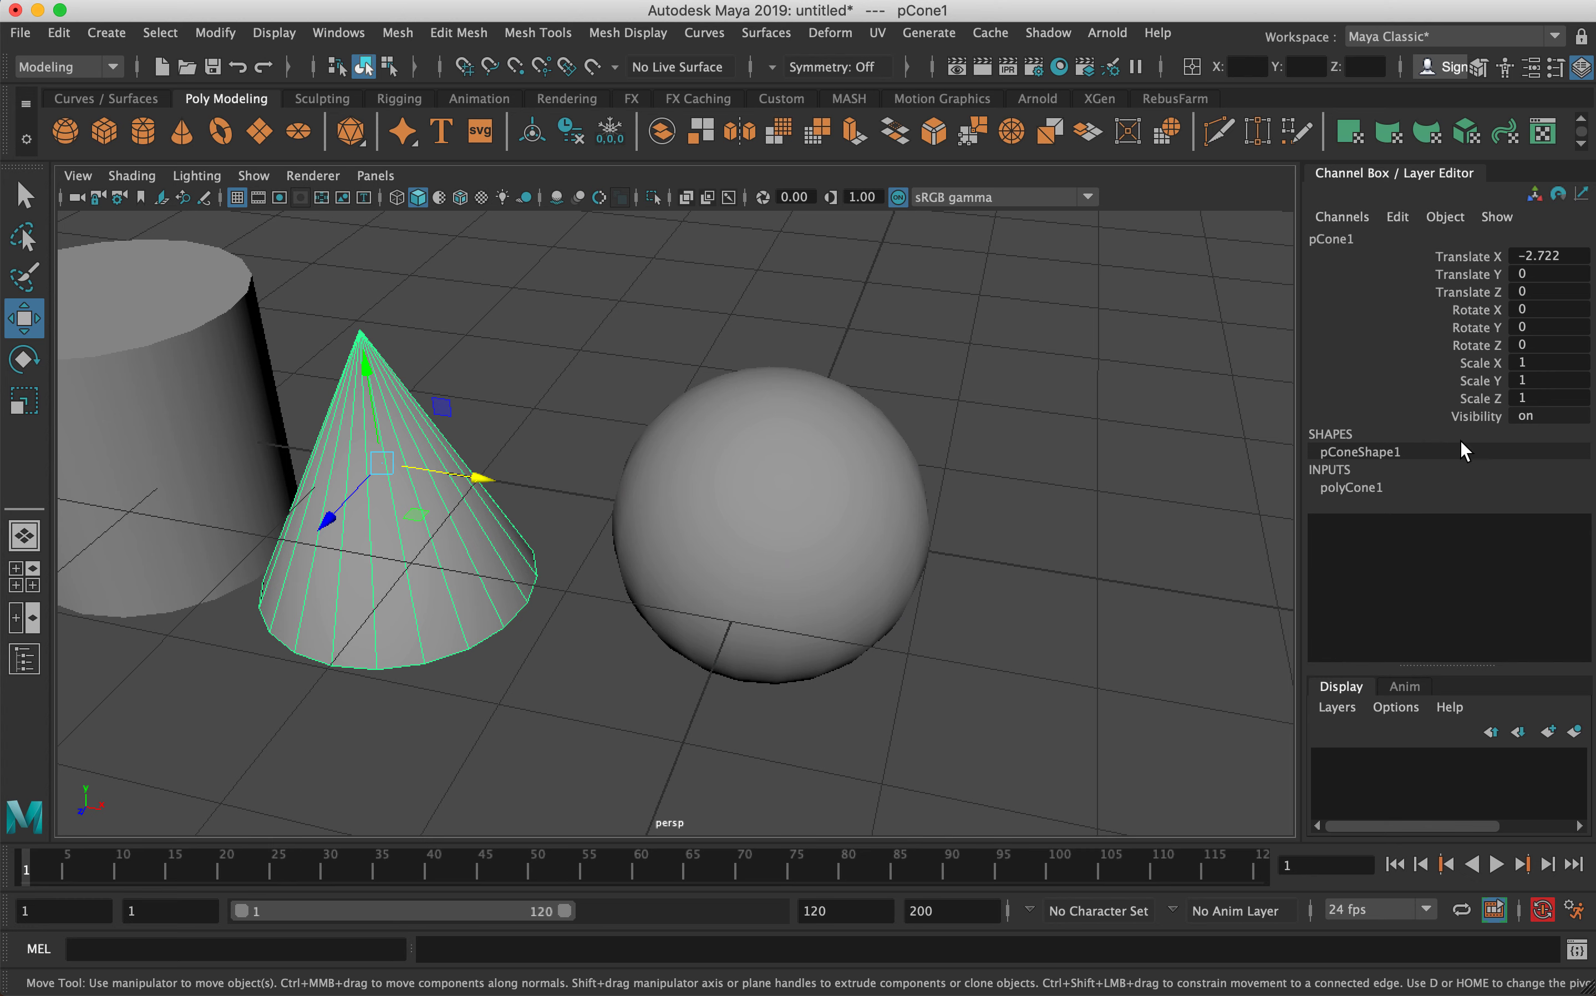
pyautogui.click(1356, 487)
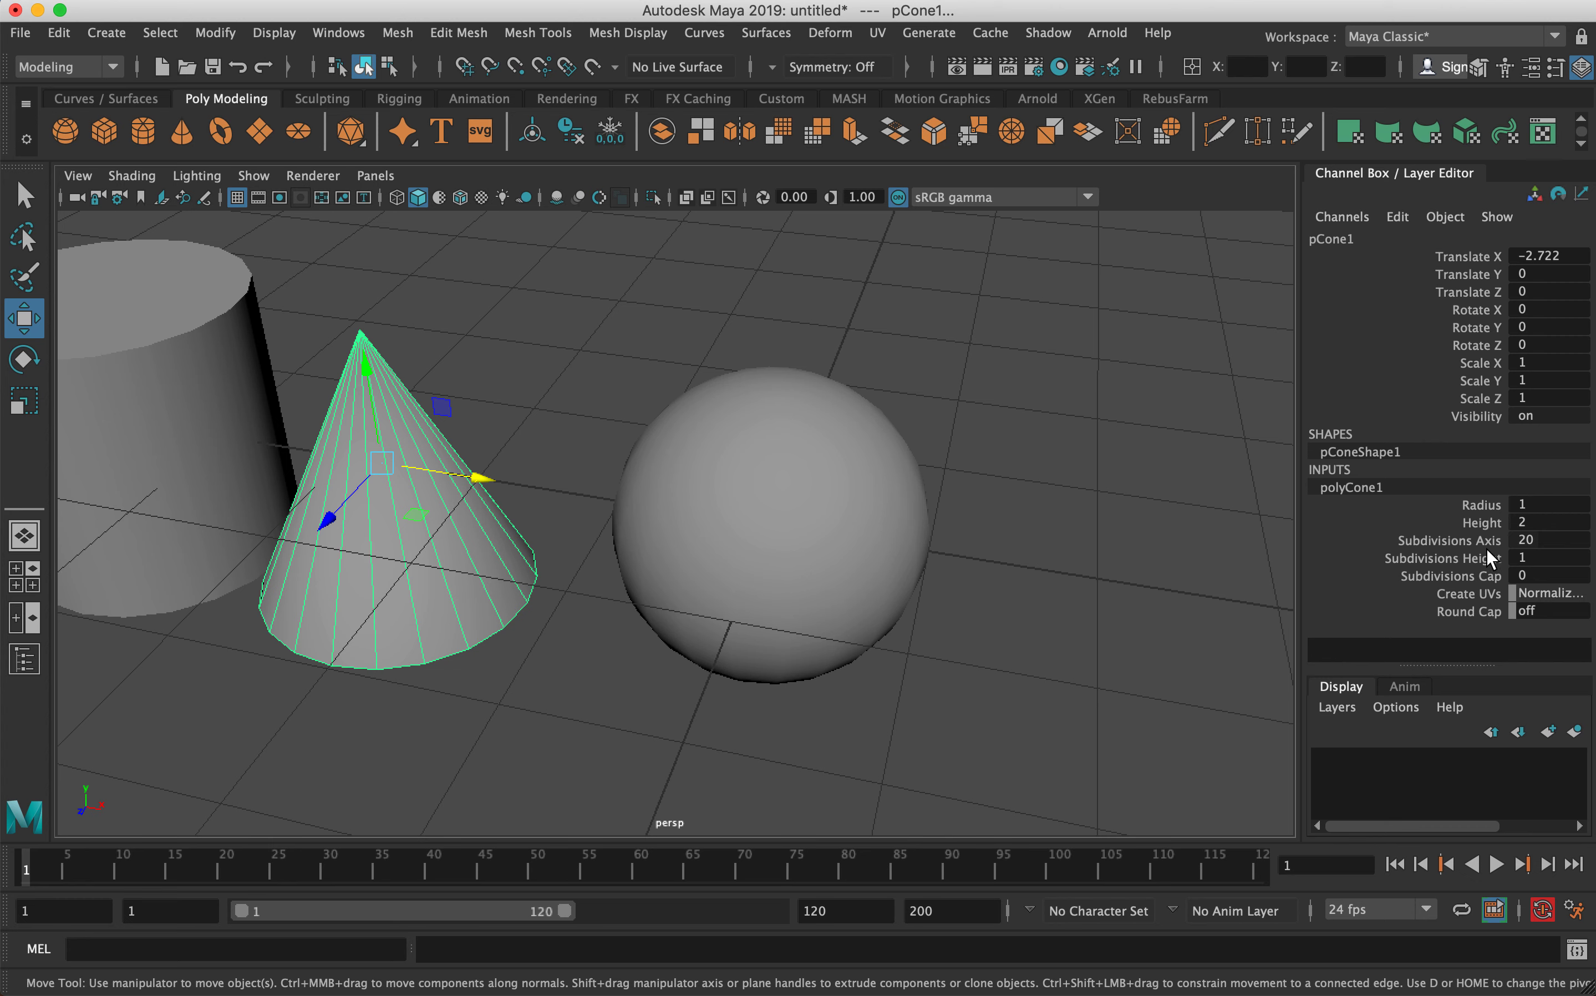
pyautogui.keyDown('alt'); pyautogui.moveTo(642, 469); pyautogui.dragTo(1201, 490, button='middle'); pyautogui.keyUp('alt')
pyautogui.click(714, 436)
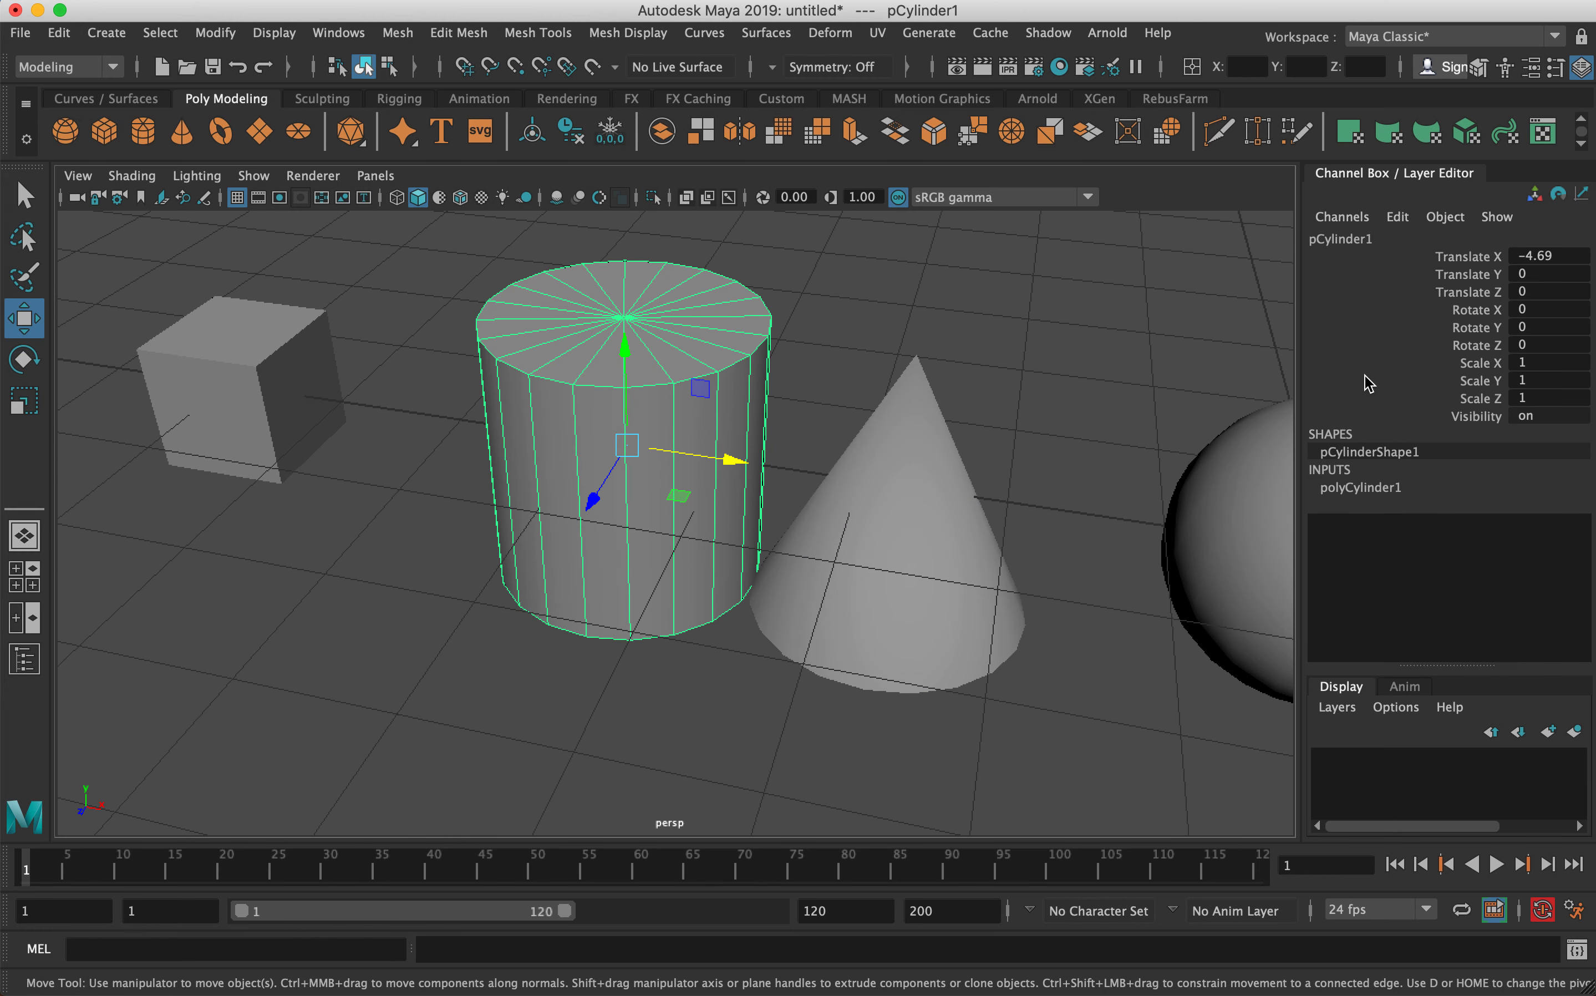
pyautogui.click(1360, 487)
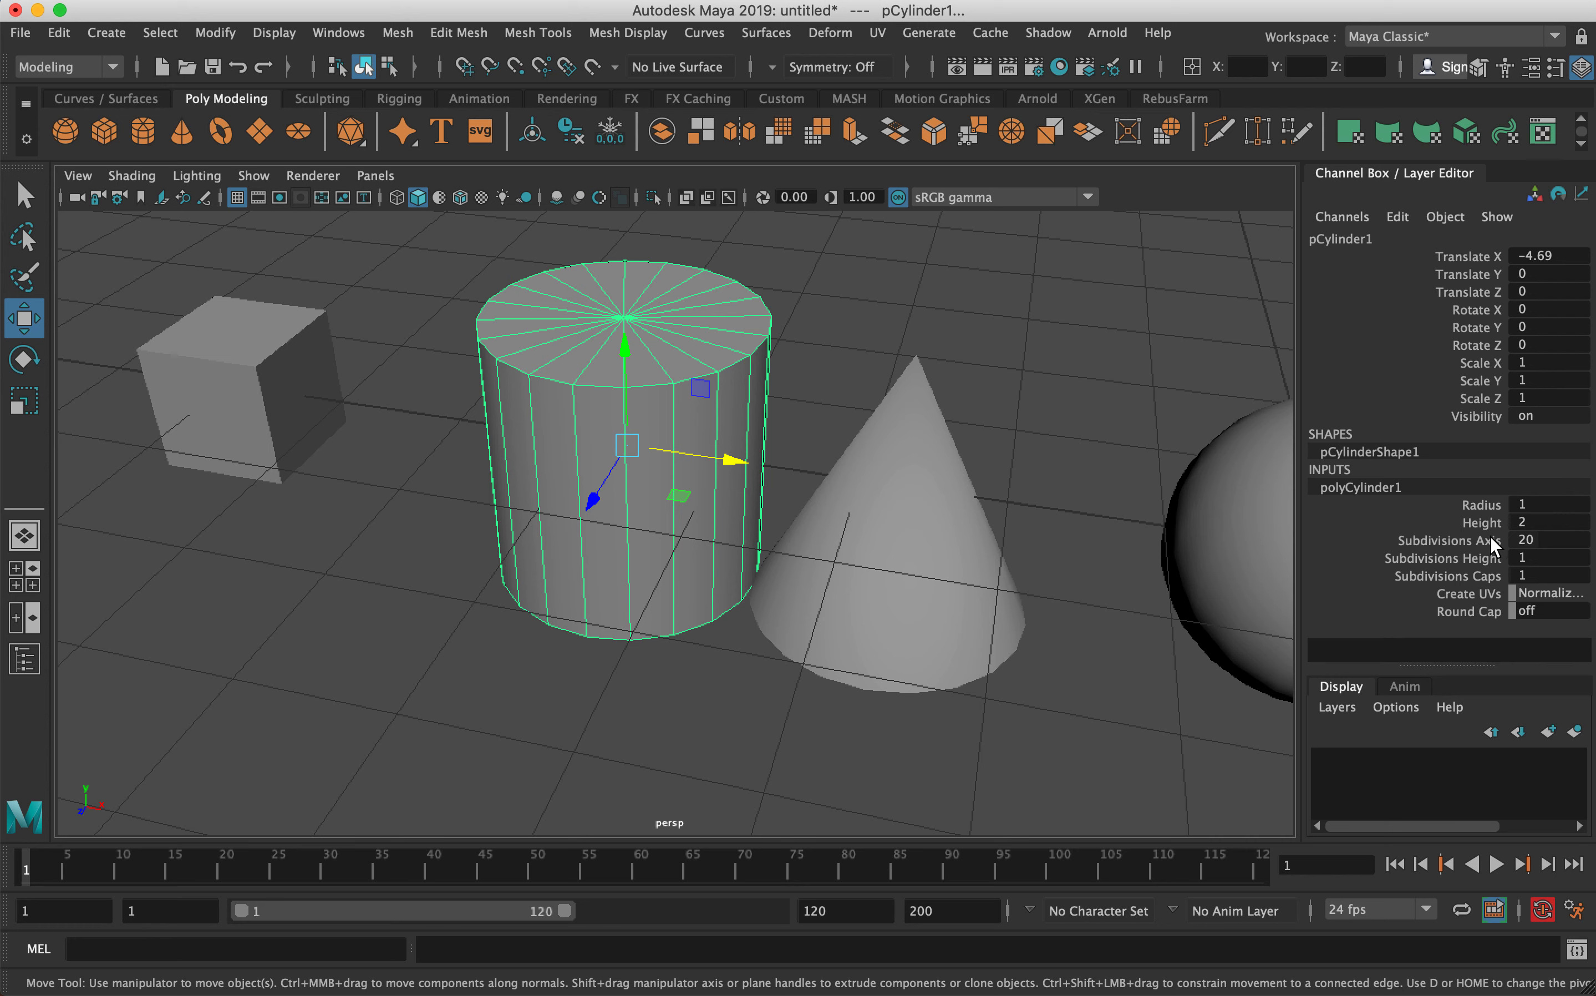
pyautogui.click(320, 432)
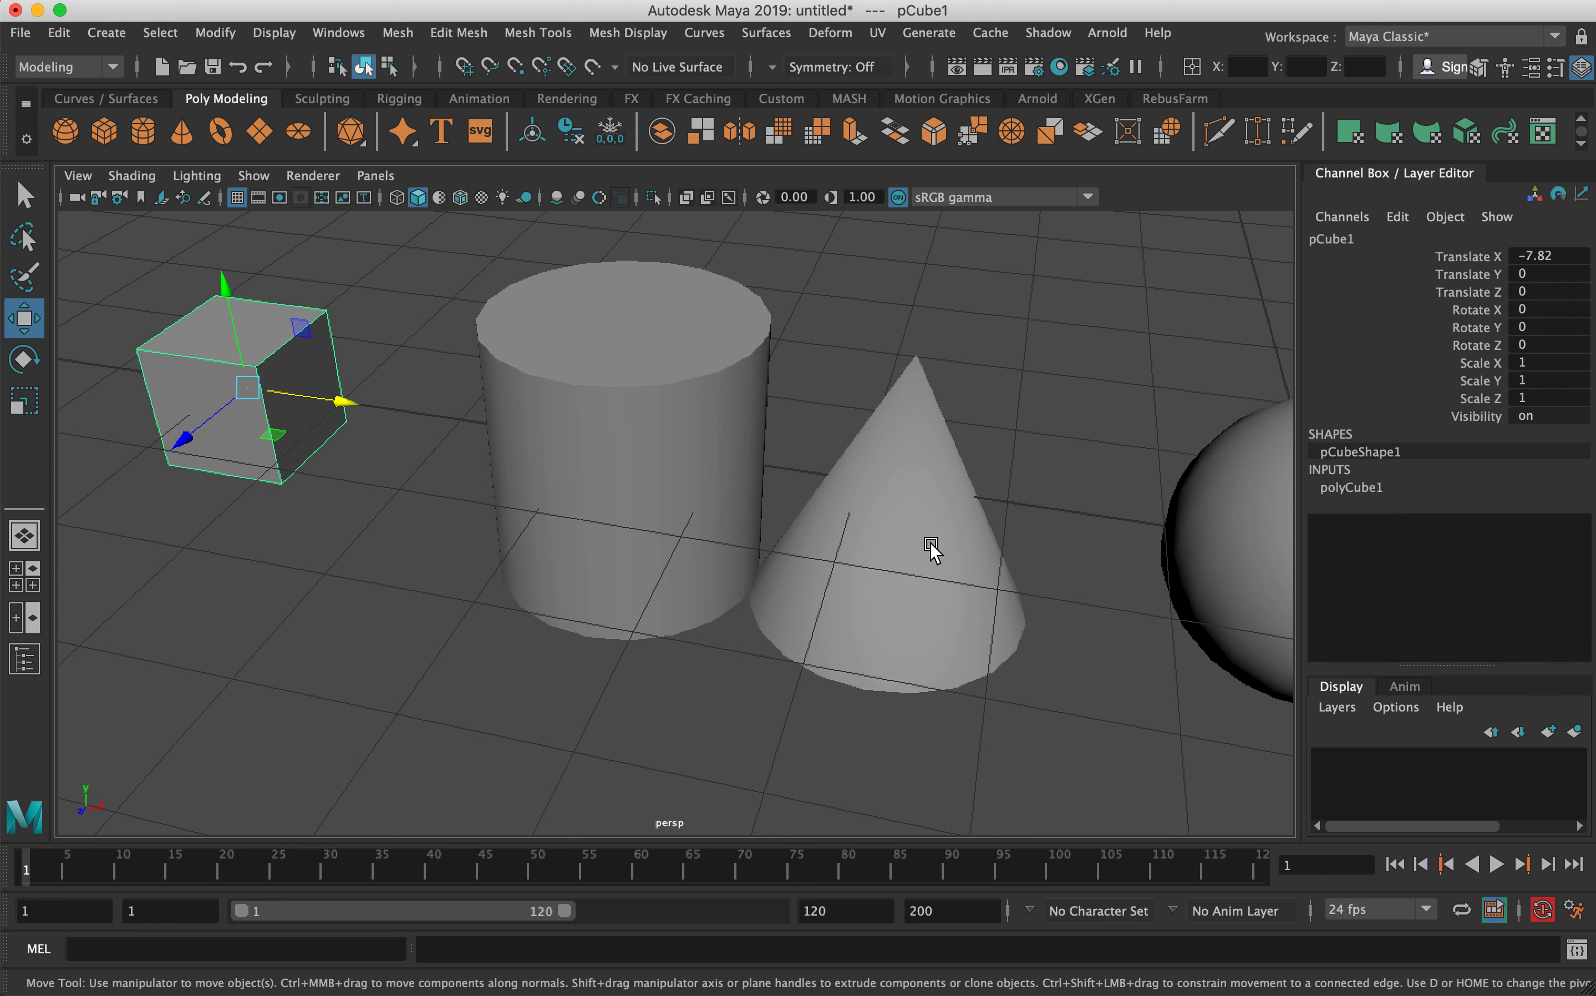
pyautogui.click(1345, 488)
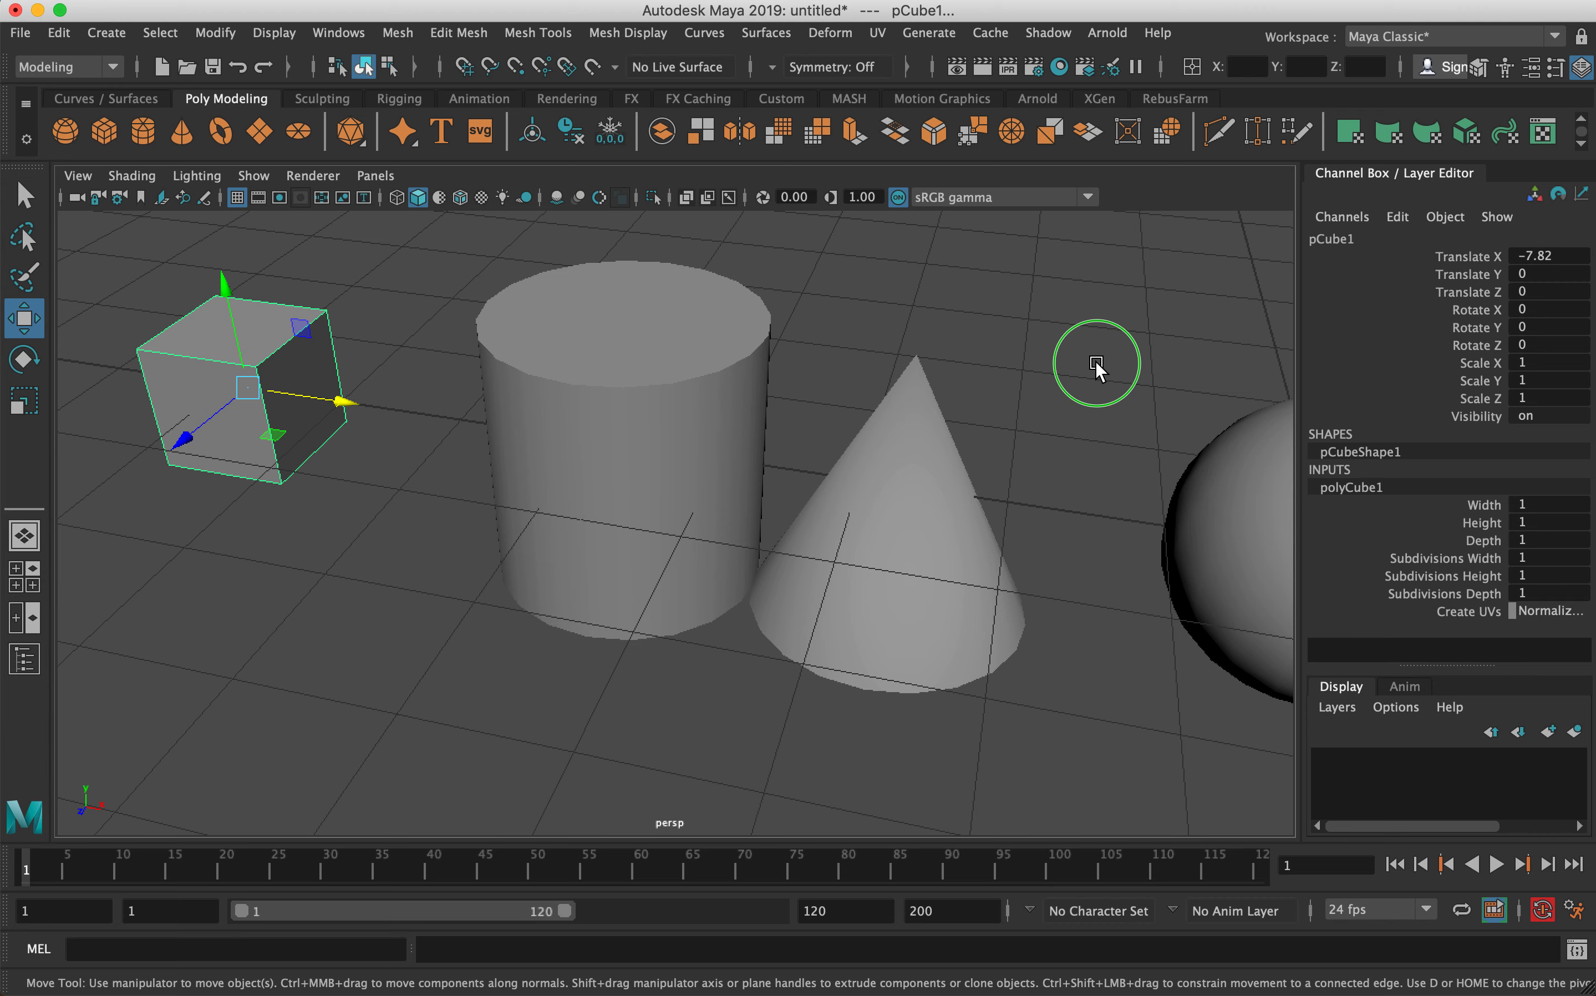
# - Select the sphere and interactively increase its polySphere1 radius to about 1.28
pyautogui.keyDown('alt'); pyautogui.moveTo(1096, 362); pyautogui.dragTo(854, 334, button='right'); pyautogui.keyUp('alt')
pyautogui.keyDown('alt'); pyautogui.moveTo(928, 342); pyautogui.dragTo(689, 306, button='middle'); pyautogui.keyUp('alt')
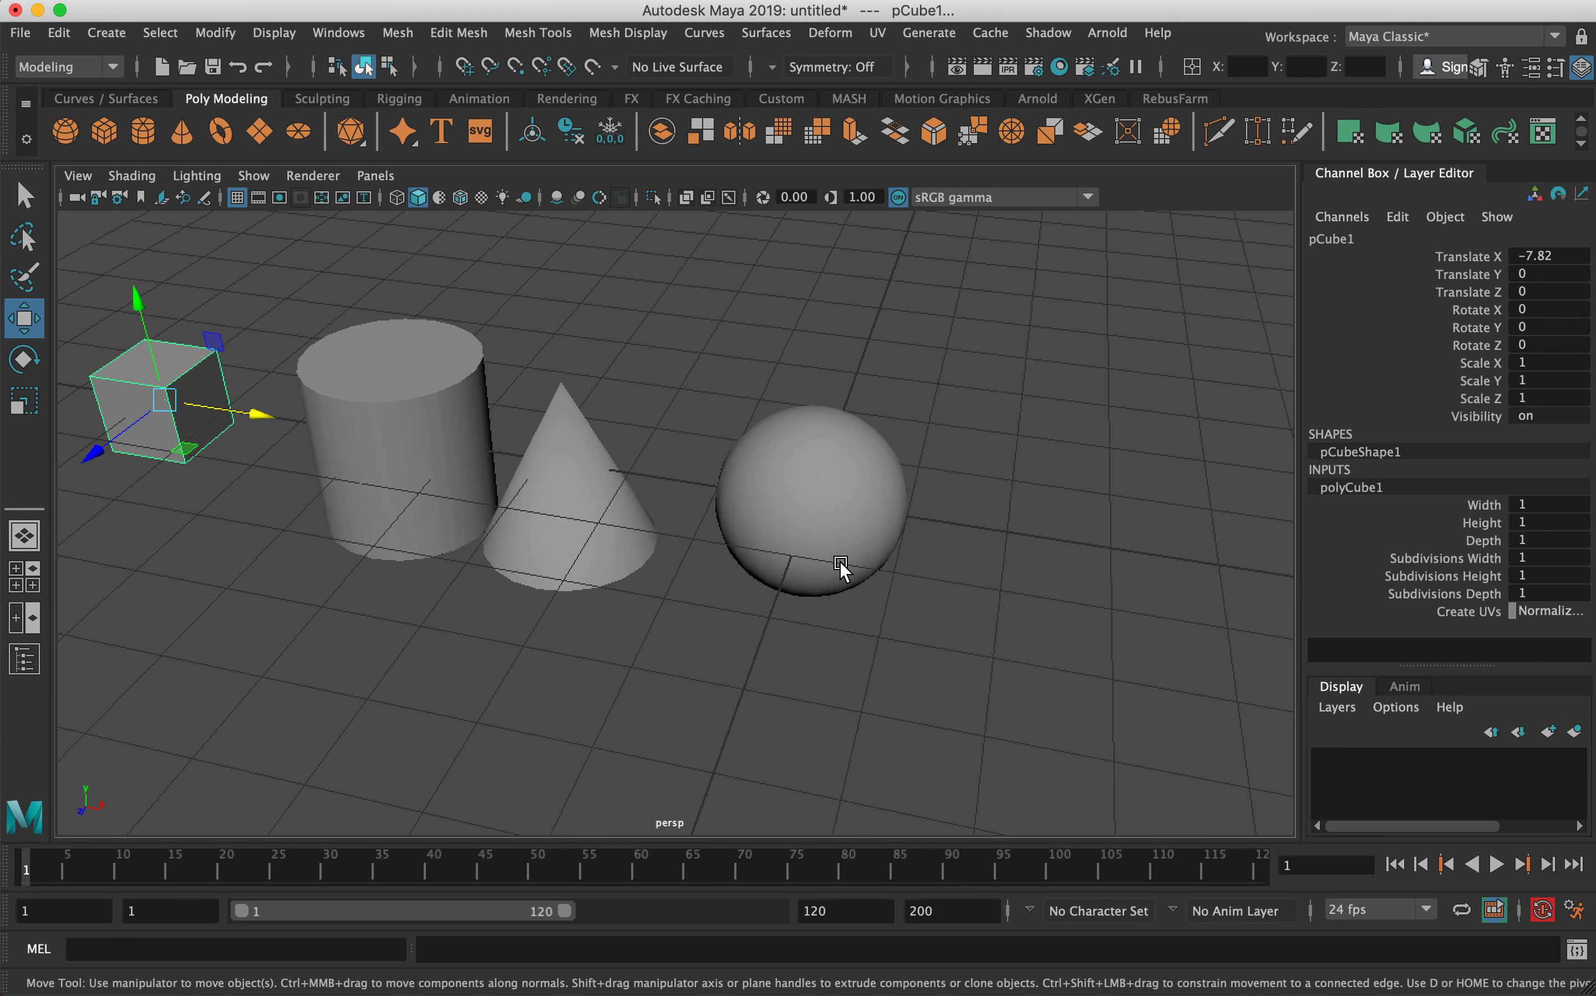
pyautogui.click(876, 622)
pyautogui.click(811, 484)
pyautogui.keyDown('alt'); pyautogui.moveTo(1119, 316); pyautogui.dragTo(1400, 467, button='right'); pyautogui.keyUp('alt')
pyautogui.click(1376, 492)
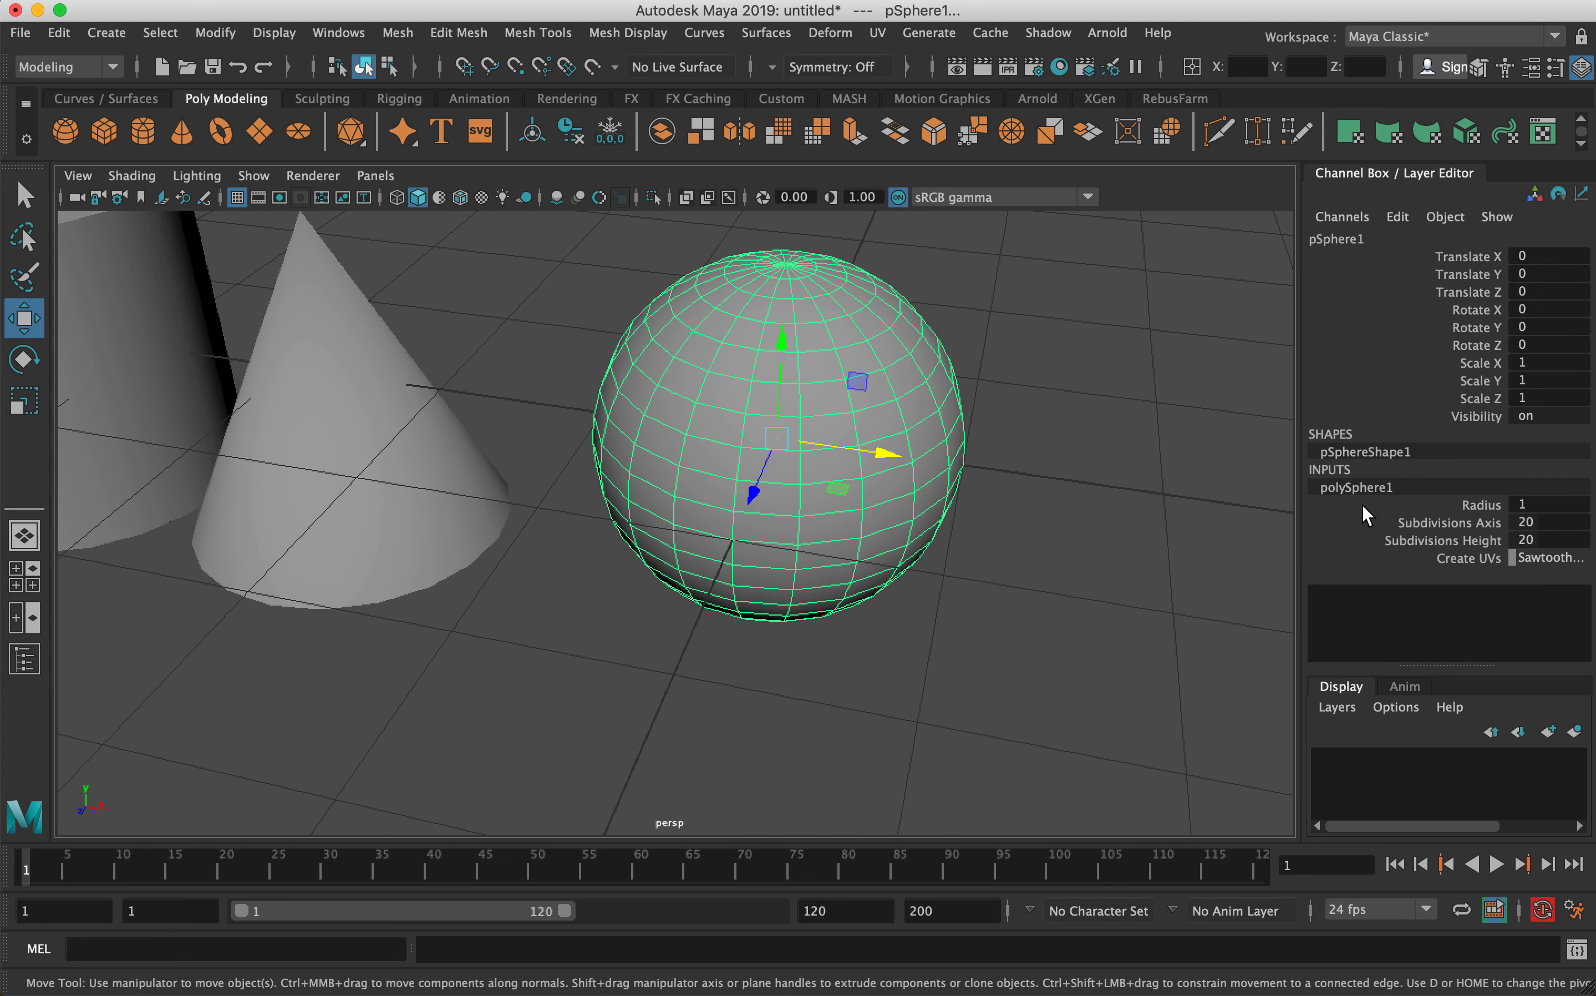
pyautogui.click(1480, 506)
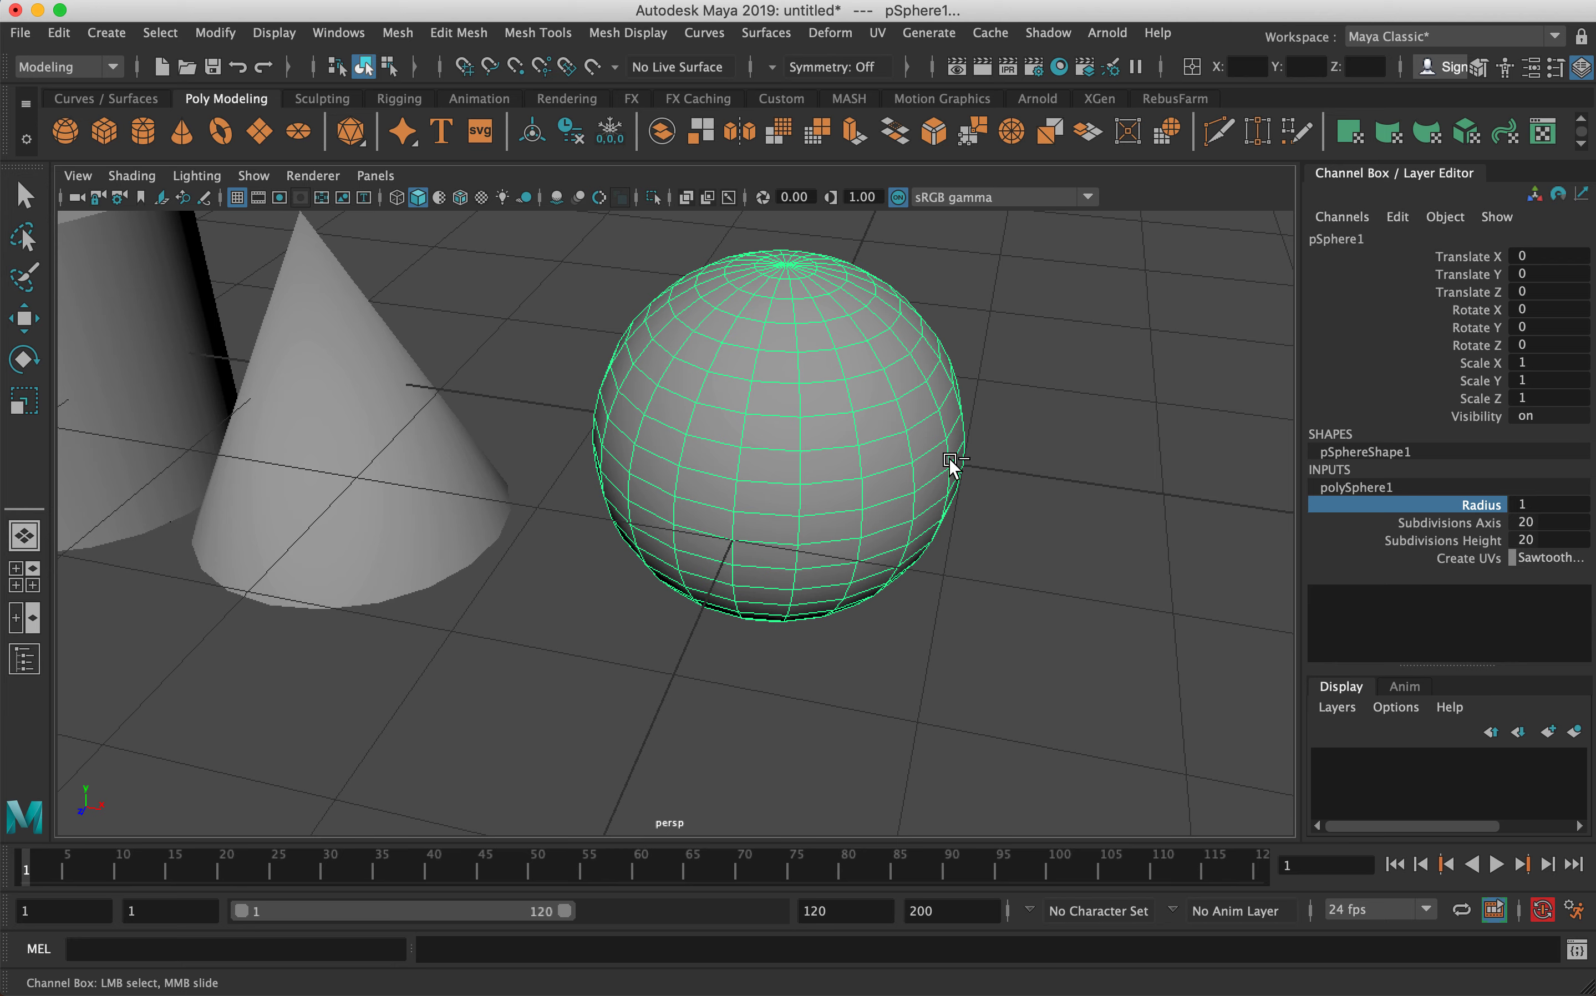
pyautogui.moveTo(936, 437); pyautogui.dragTo(997, 441, button='middle')
pyautogui.keyDown('alt'); pyautogui.moveTo(1042, 550); pyautogui.dragTo(971, 632, button='middle'); pyautogui.keyUp('alt')
pyautogui.keyDown('alt'); pyautogui.moveTo(927, 555); pyautogui.dragTo(862, 537, button='right'); pyautogui.keyUp('alt')
pyautogui.keyDown('alt'); pyautogui.moveTo(901, 546); pyautogui.dragTo(909, 549); pyautogui.keyUp('alt')
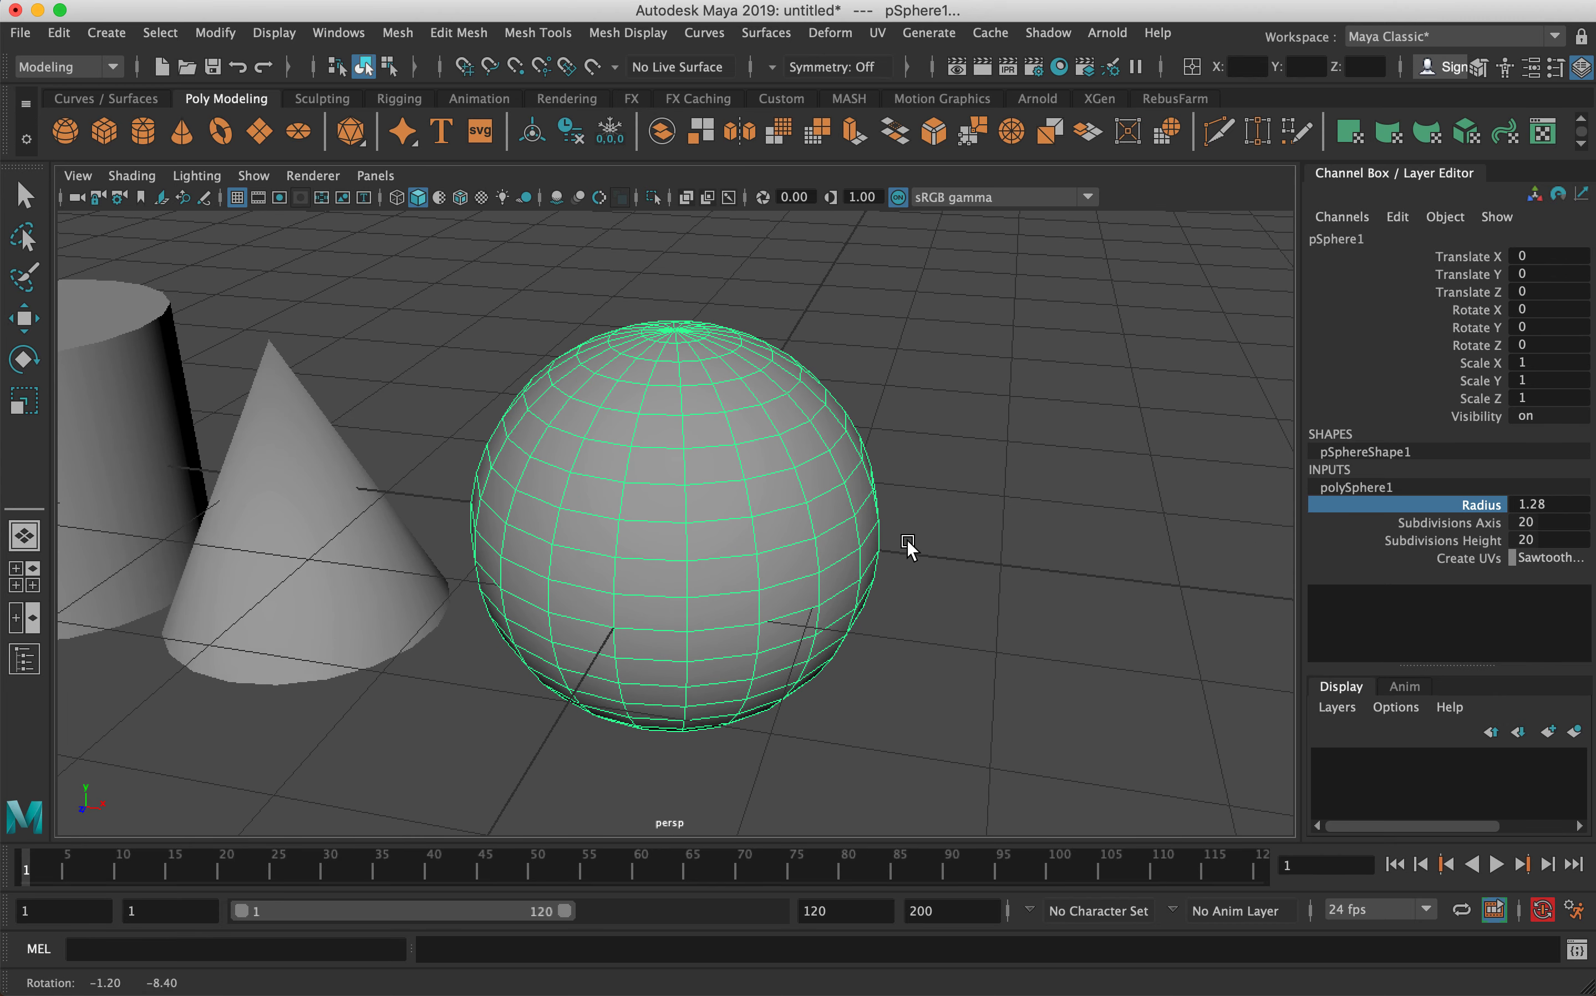
# - Set the sphere's polySphere1 radius to 2
pyautogui.doubleClick(1534, 504)
pyautogui.write('2')
pyautogui.press('Return')
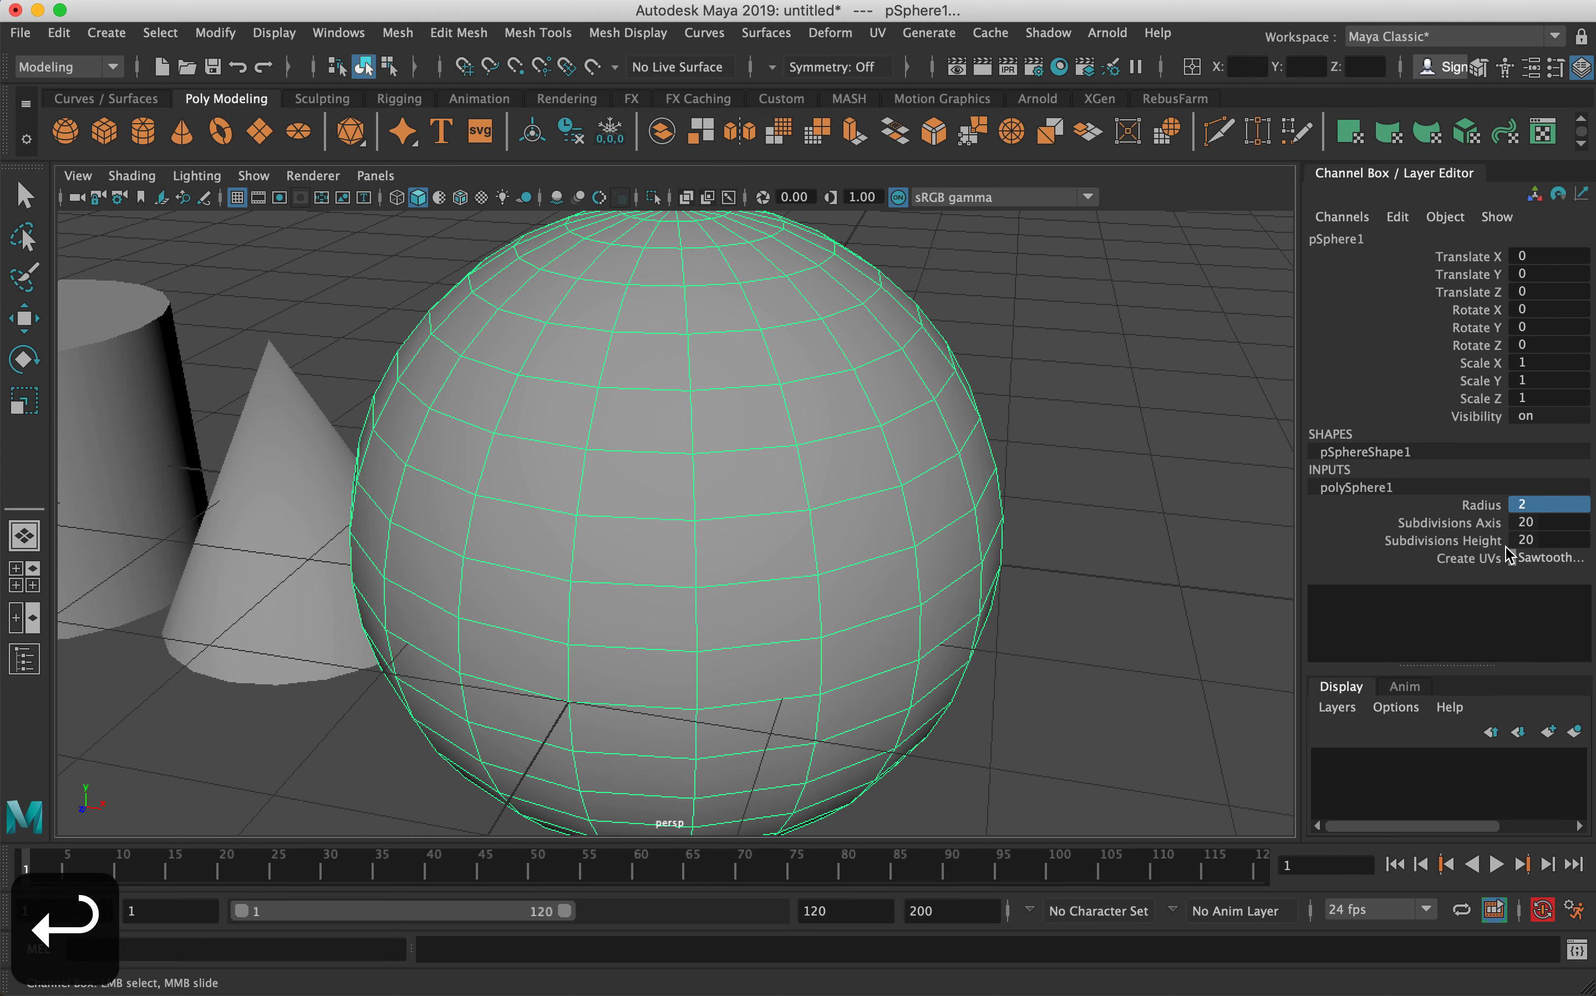
# - Set the sphere's polySphere1 radius to 1
pyautogui.doubleClick(1536, 504)
pyautogui.write('1')
pyautogui.press('Return')
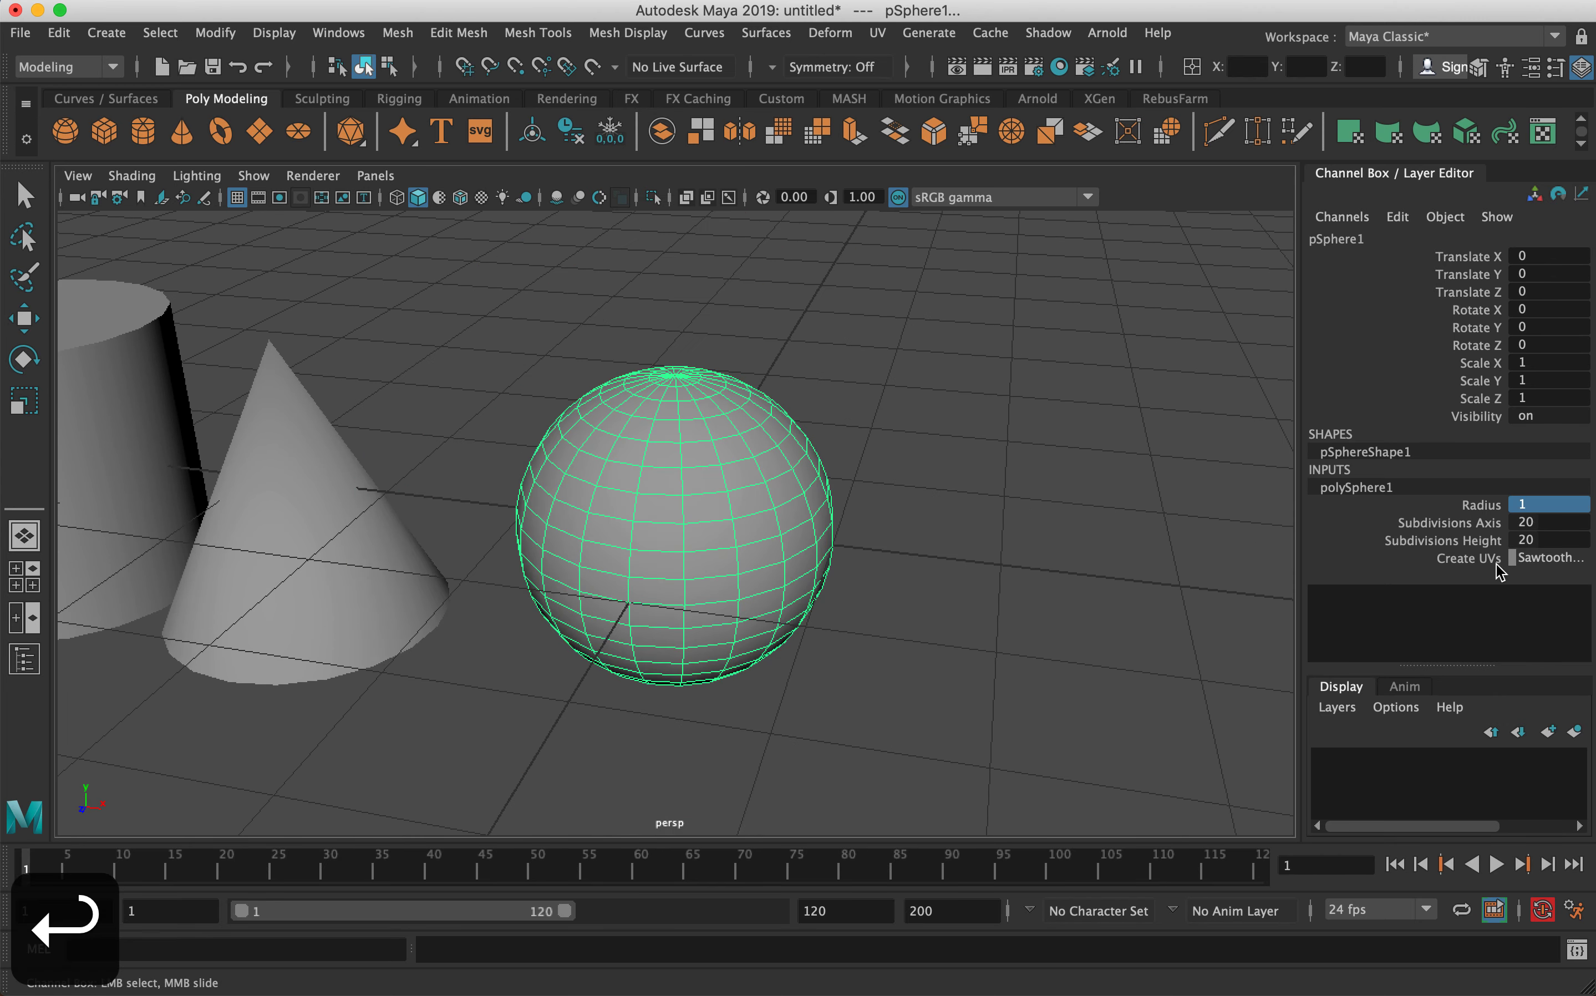
pyautogui.click(1478, 505)
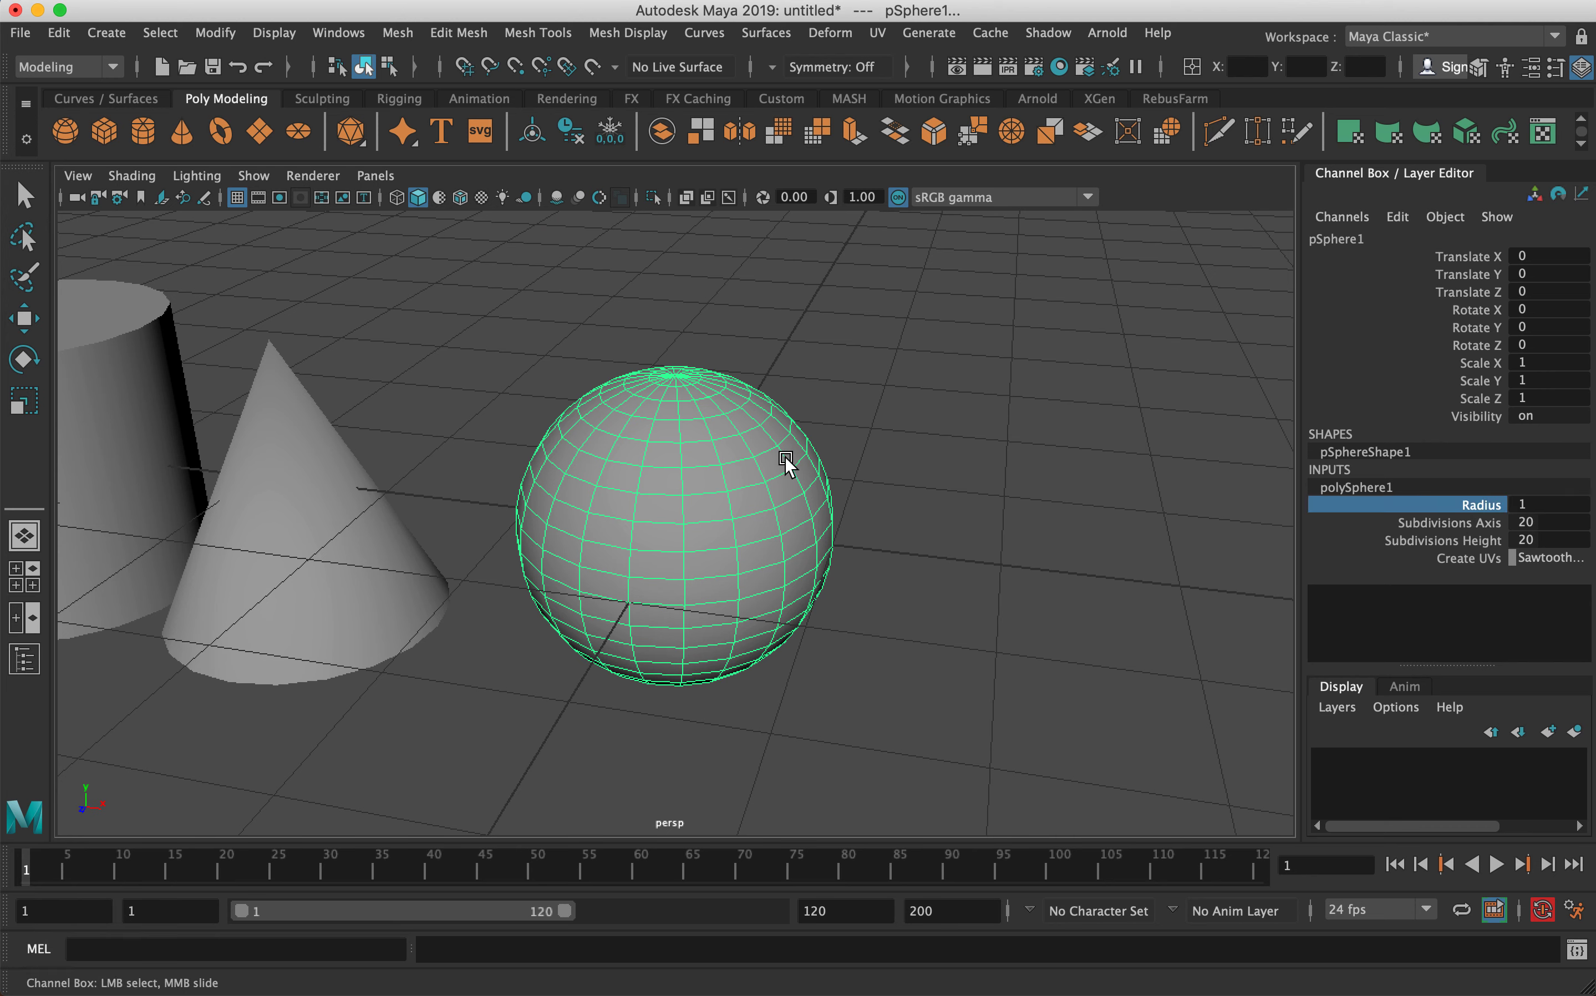
pyautogui.moveTo(777, 473); pyautogui.dragTo(447, 489, button='middle')
# - Interactively reduce the sphere's Subdivisions Axis to 5 and lower its Subdivisions Height for a coarse, faceted shape
pyautogui.click(1442, 523)
pyautogui.moveTo(608, 474); pyautogui.dragTo(1258, 418, button='middle')
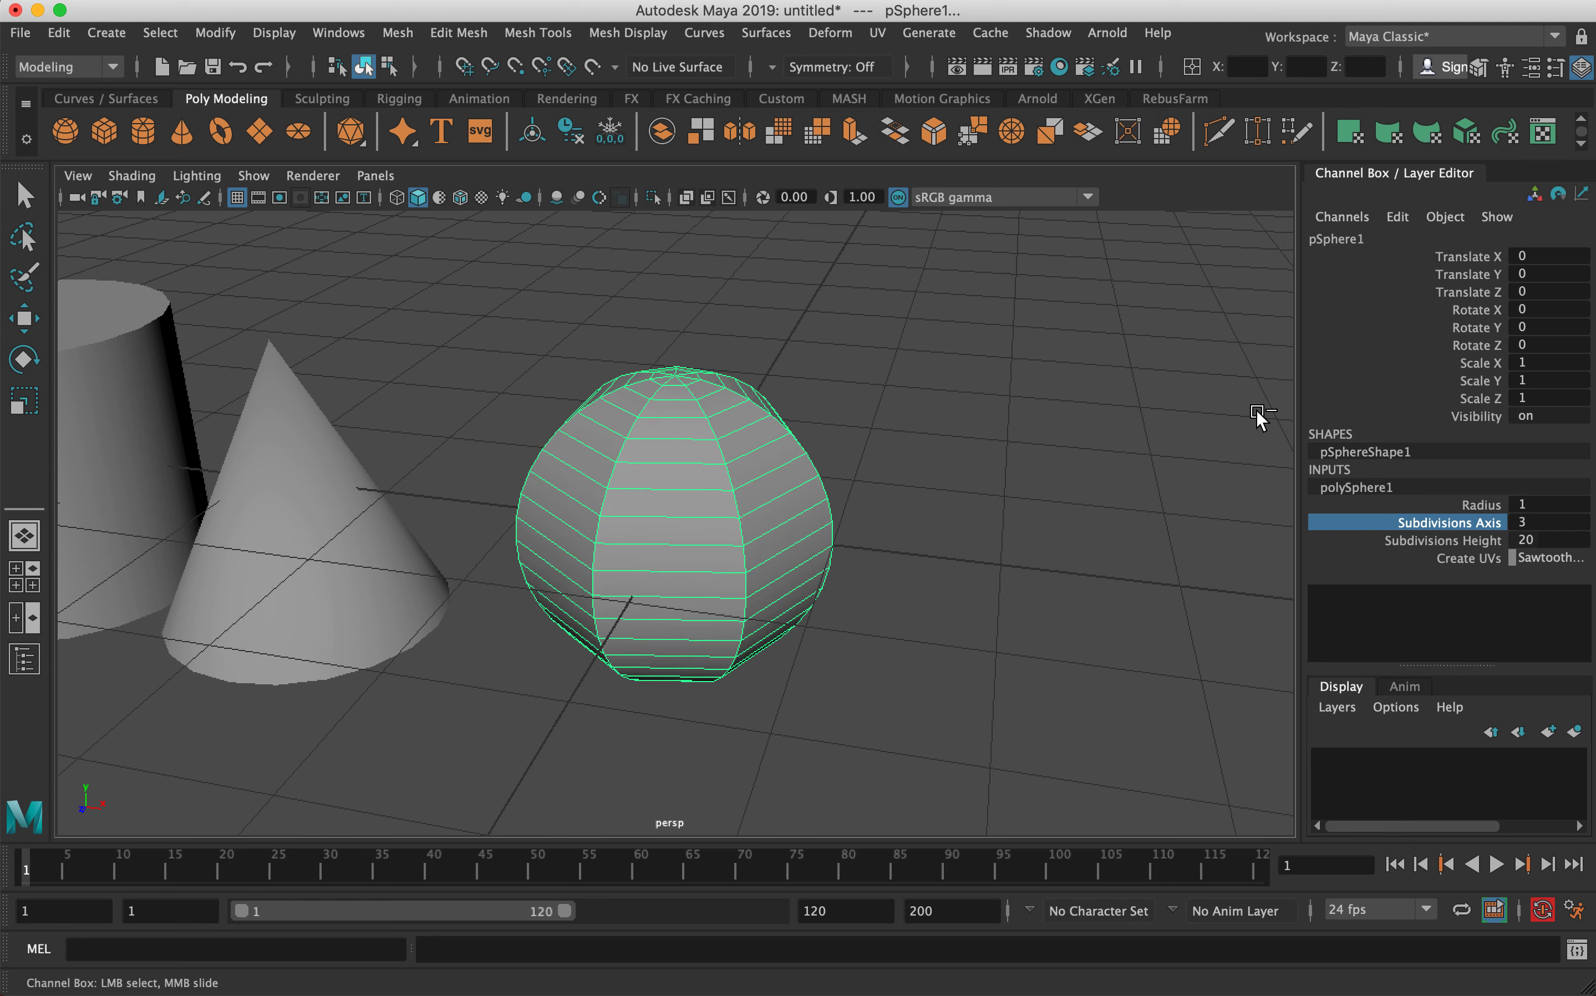
pyautogui.moveTo(1063, 393); pyautogui.dragTo(415, 533, button='middle')
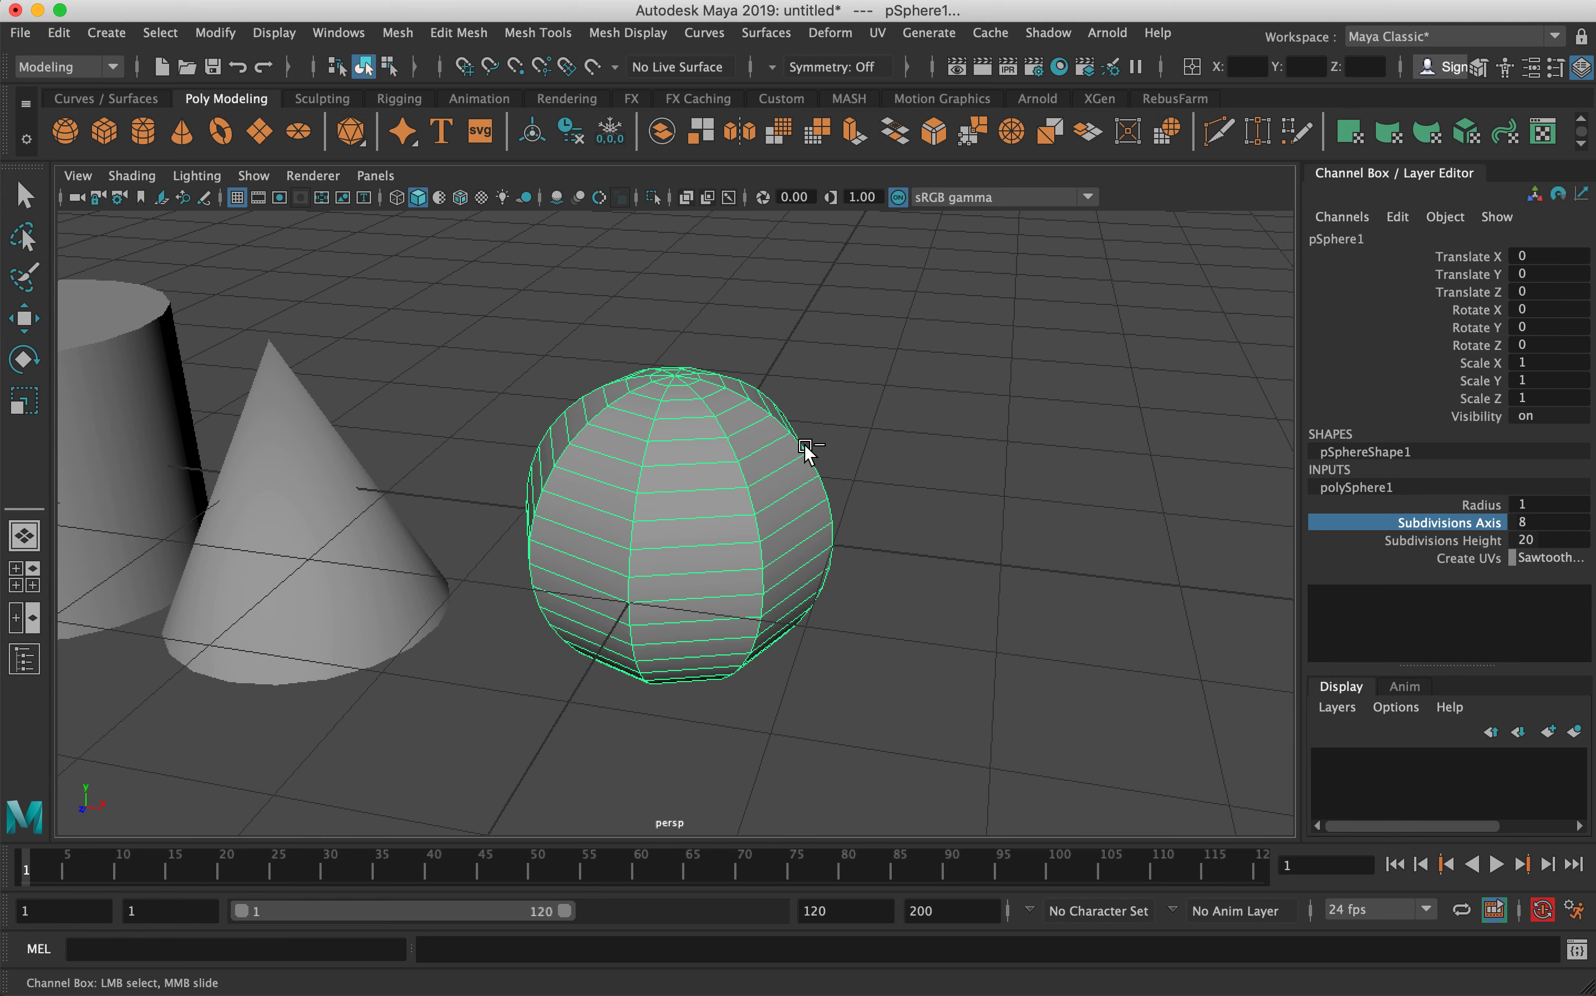
pyautogui.moveTo(780, 450); pyautogui.dragTo(482, 480, button='middle')
pyautogui.click(1495, 540)
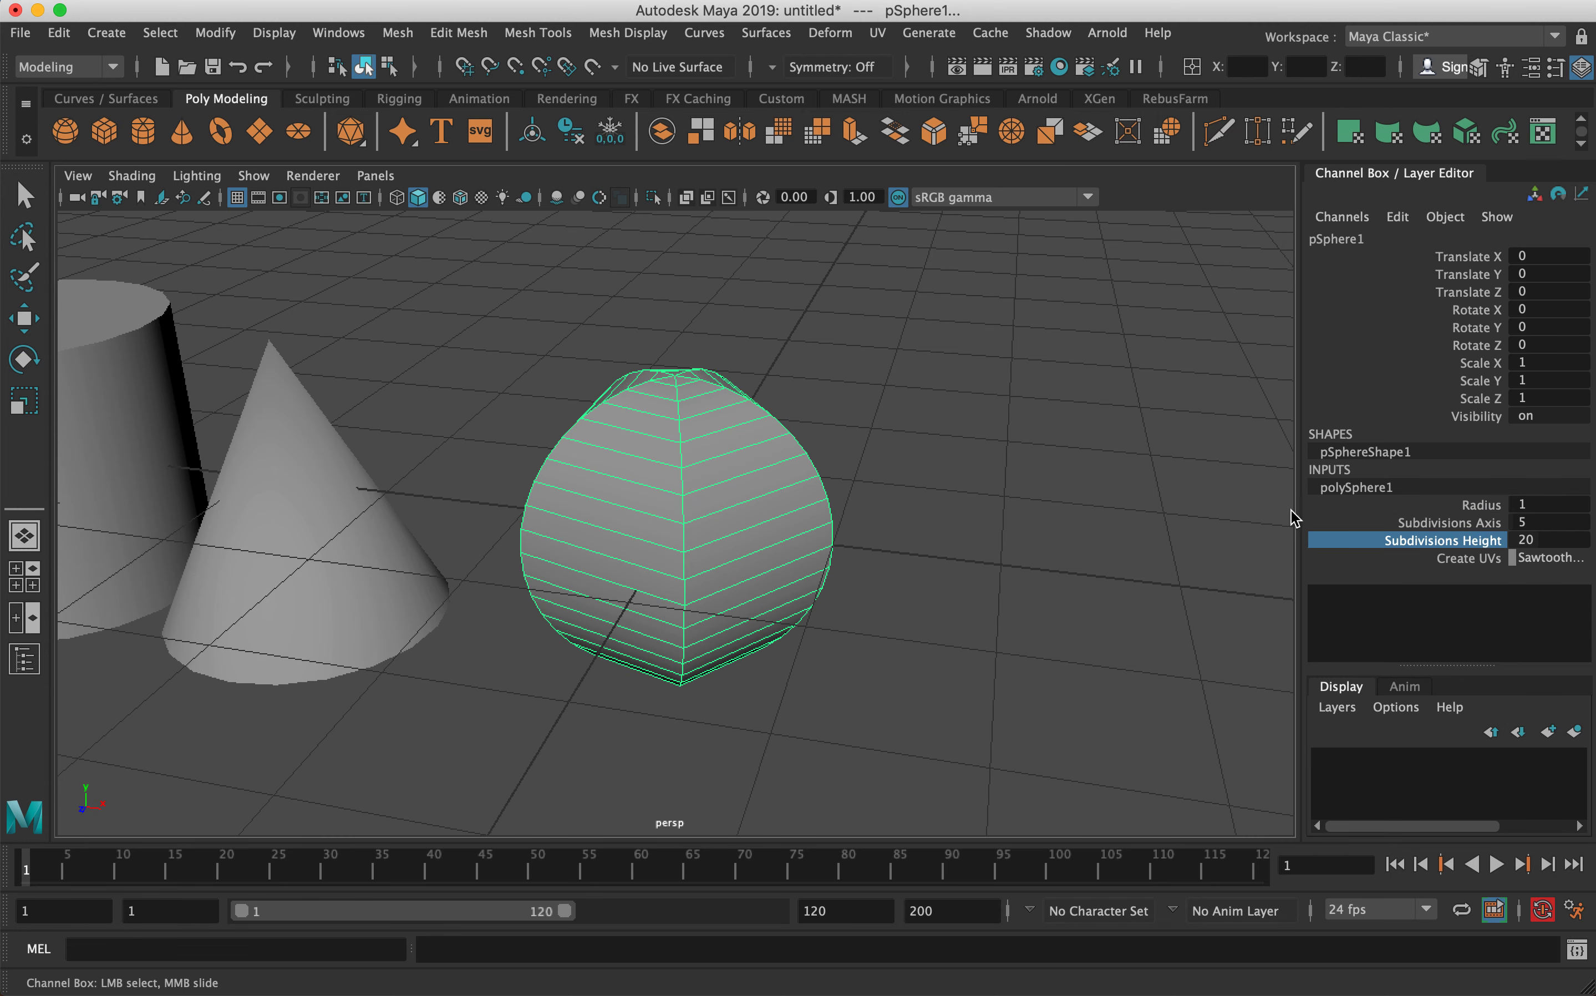
pyautogui.moveTo(1291, 511); pyautogui.dragTo(948, 452, button='middle')
# - Select the cone and interactively adjust its polyCone1 radius to about 0.23 and its height to about 1.74
pyautogui.click(732, 492)
pyautogui.click(1350, 487)
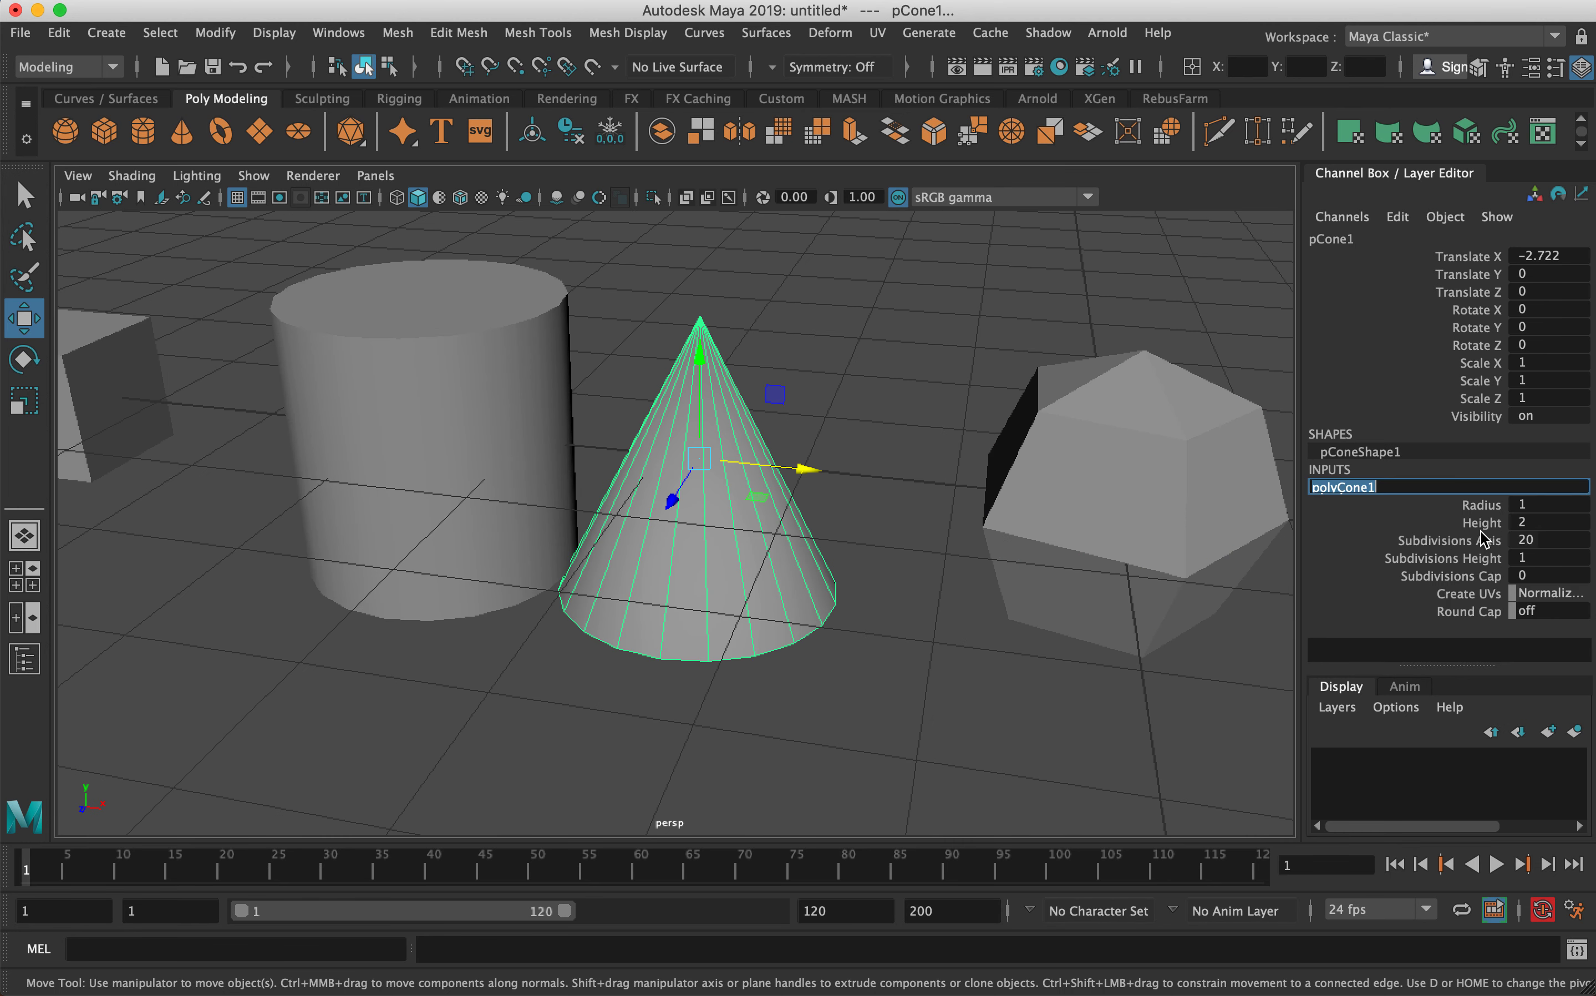
pyautogui.click(1483, 506)
pyautogui.moveTo(853, 484); pyautogui.dragTo(973, 535, button='middle')
pyautogui.click(1451, 523)
pyautogui.moveTo(1244, 502); pyautogui.dragTo(1435, 525, button='middle')
# - Interactively reduce the cone's Subdivisions Axis to 5
pyautogui.click(1461, 539)
pyautogui.moveTo(854, 425); pyautogui.dragTo(696, 417, button='middle')
pyautogui.moveTo(1018, 390); pyautogui.dragTo(1024, 393, button='middle')
pyautogui.keyDown('alt'); pyautogui.moveTo(723, 513); pyautogui.dragTo(759, 527); pyautogui.keyUp('alt')
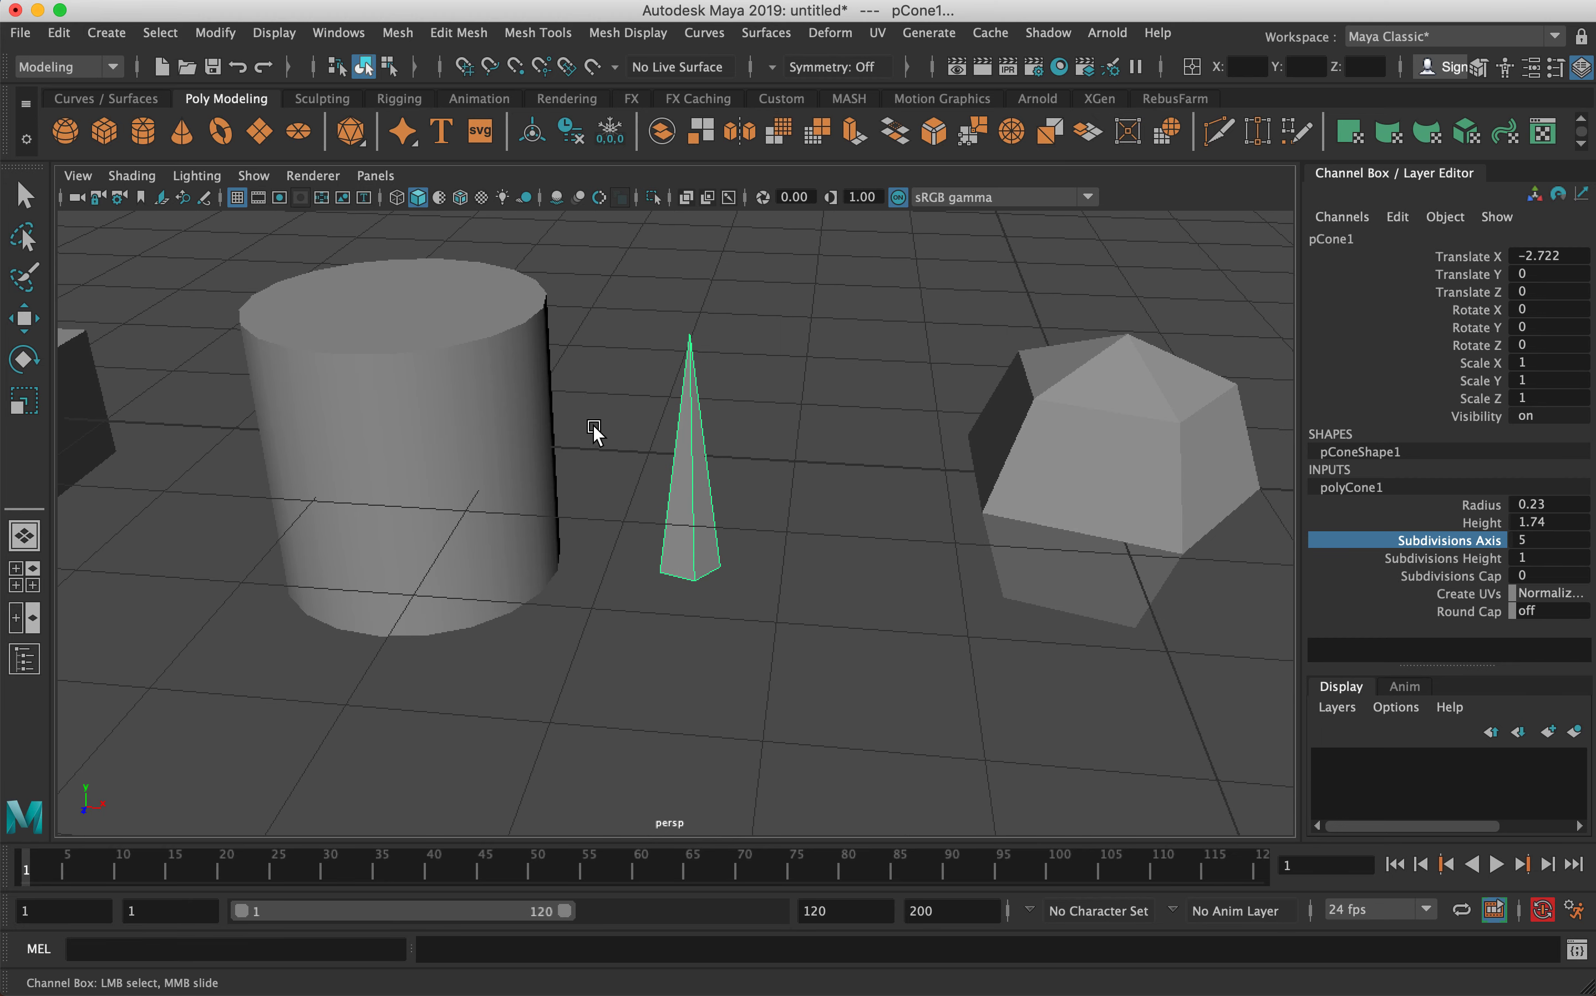
# - Select the cylinder and interactively raise its polyCylinder1 Subdivisions Caps to 7
pyautogui.keyDown('alt'); pyautogui.moveTo(594, 427); pyautogui.dragTo(948, 420, button='middle'); pyautogui.keyUp('alt')
pyautogui.click(882, 421)
pyautogui.press('w')
pyautogui.click(1393, 486)
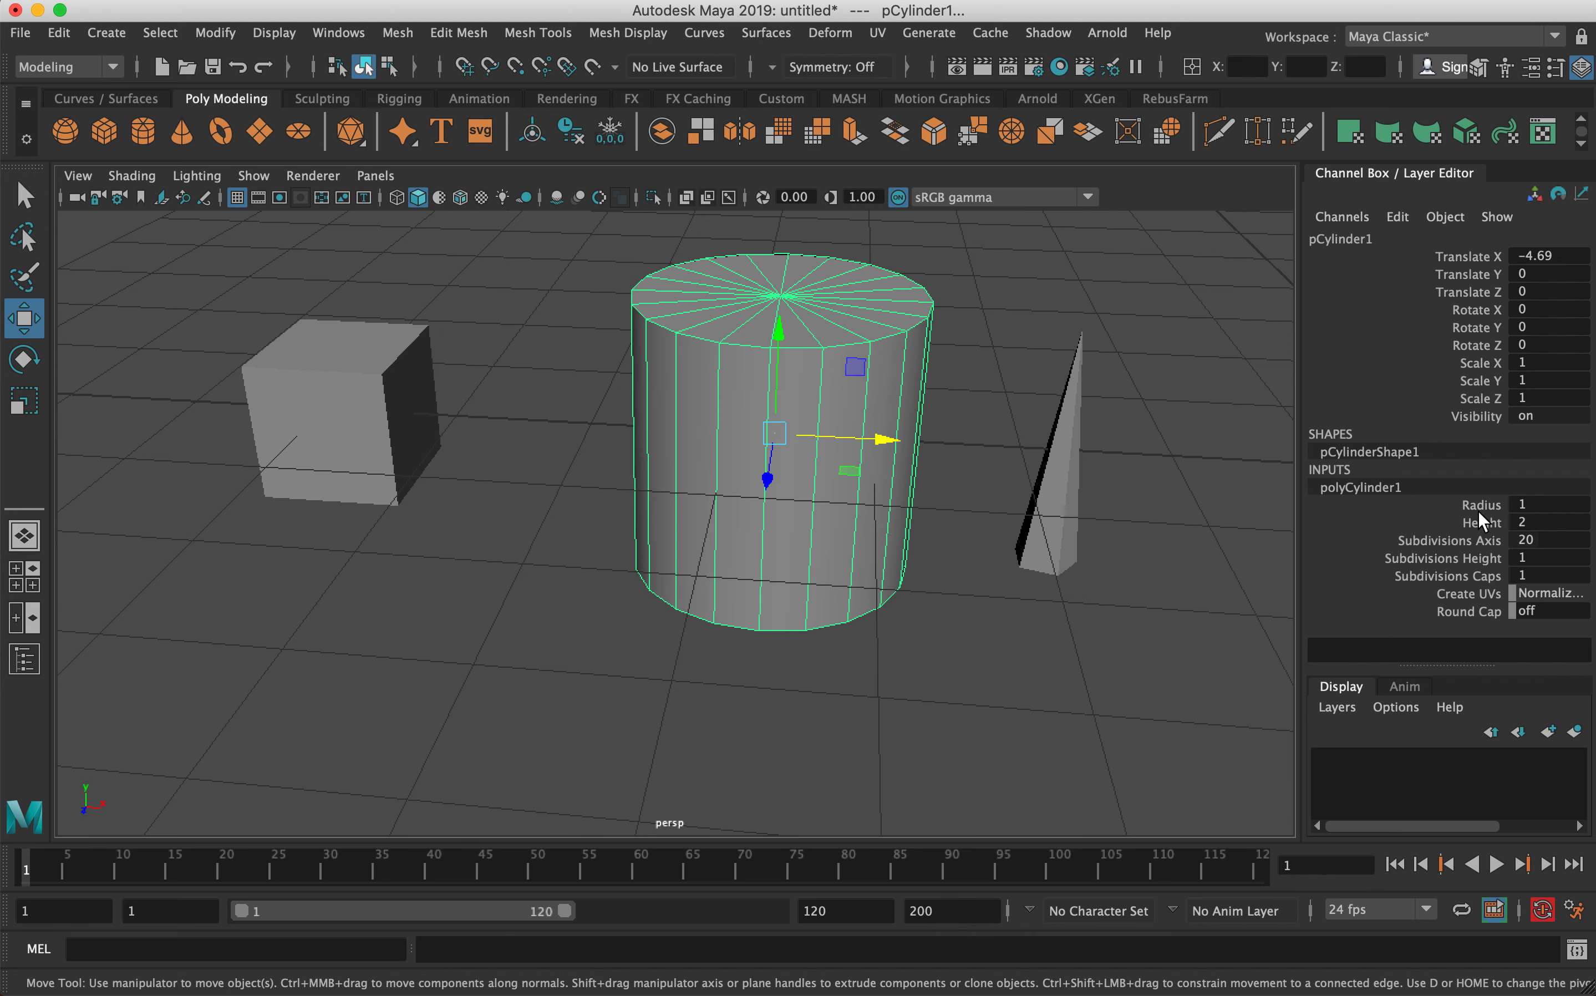
pyautogui.click(1481, 580)
pyautogui.moveTo(1014, 465); pyautogui.dragTo(1521, 470, button='middle')
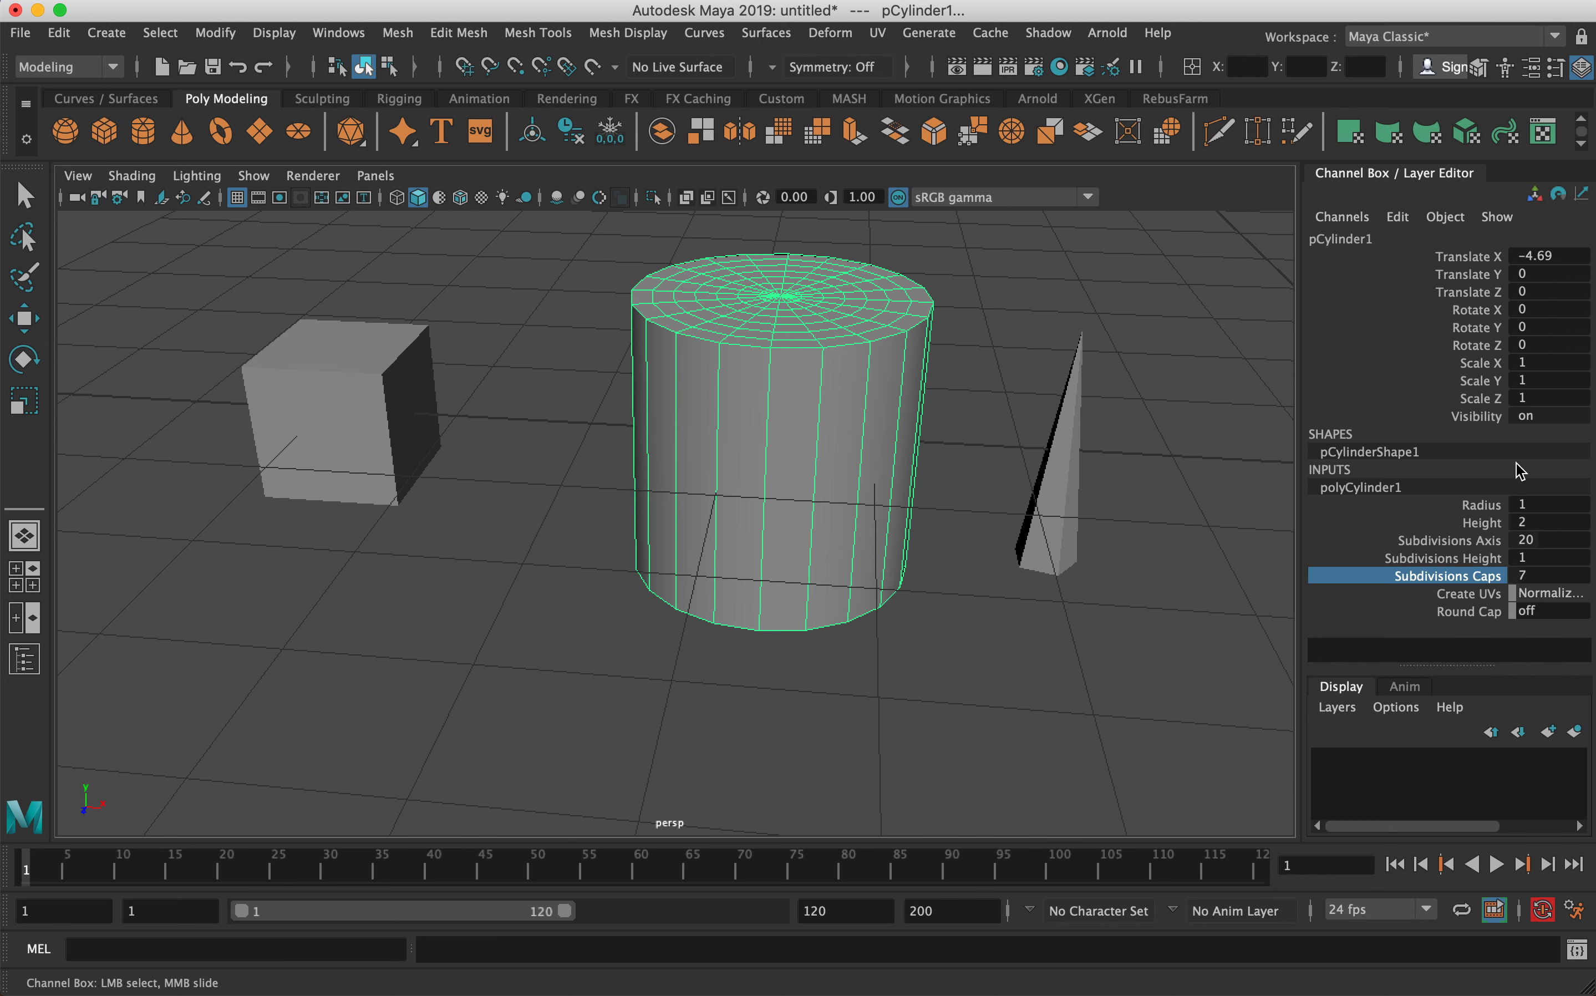
# - Interactively raise the cylinder's Subdivisions Height to 6 and make the cylinder considerably taller
pyautogui.click(1473, 562)
pyautogui.moveTo(1006, 457); pyautogui.dragTo(1215, 448, button='middle')
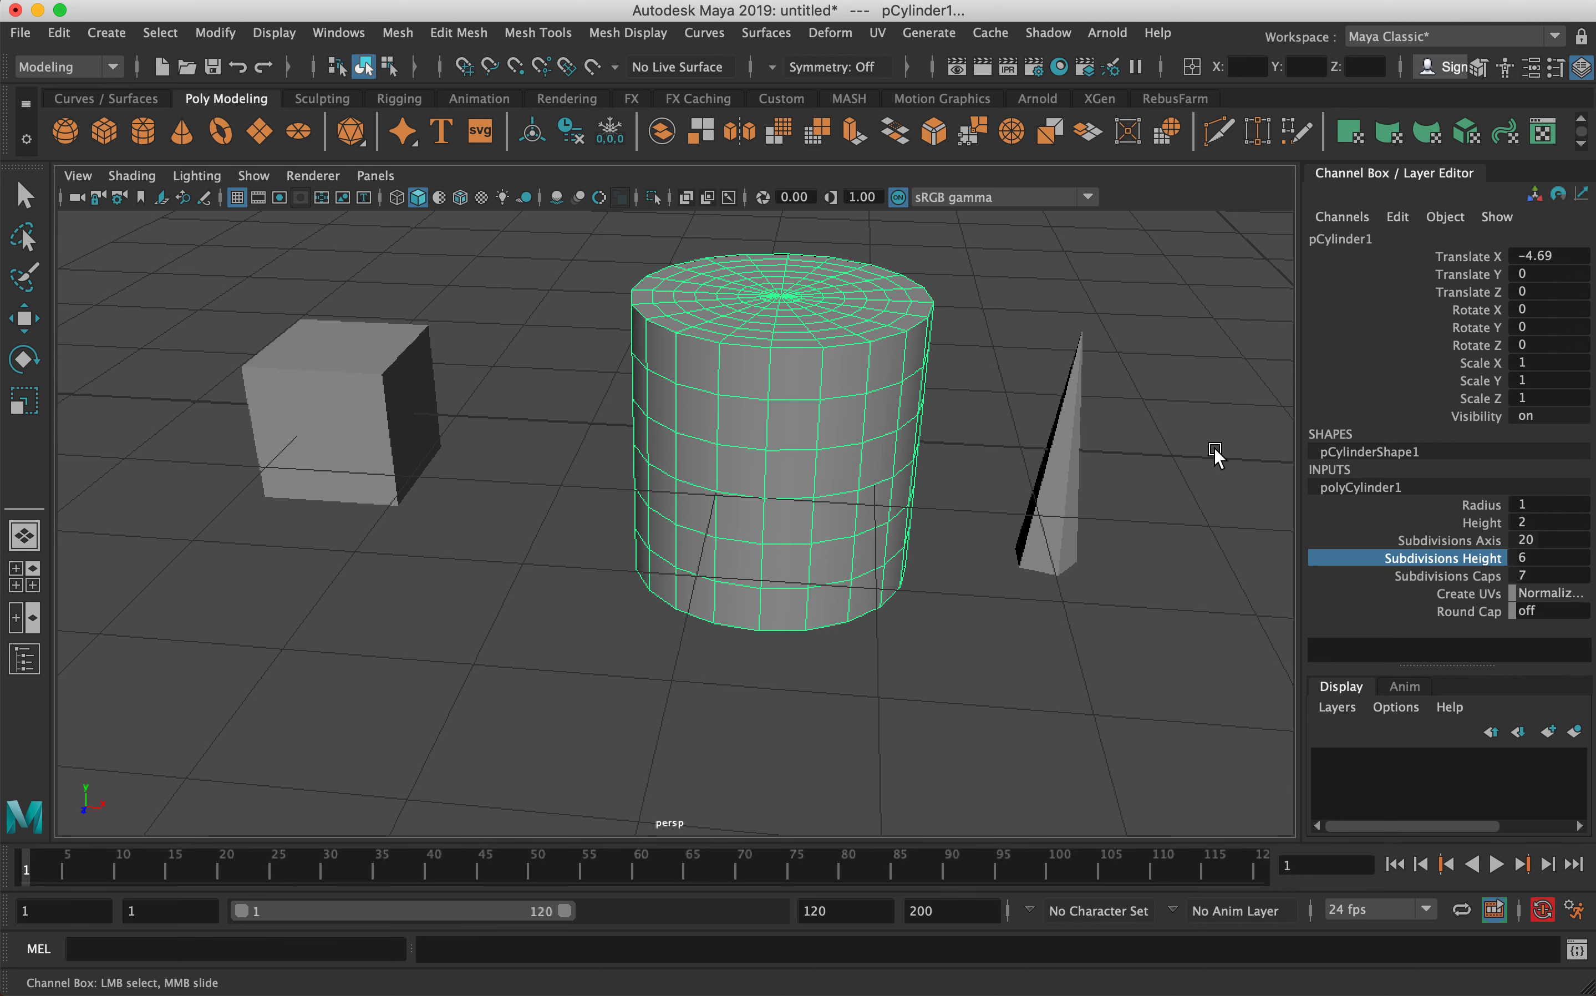
pyautogui.click(1459, 523)
pyautogui.moveTo(981, 428); pyautogui.dragTo(1240, 387, button='middle')
# - Select the cube and interactively enlarge its polyCube1 width to about 2.46, height to about 2.32 and depth to about 2.69
pyautogui.click(386, 428)
pyautogui.press('w')
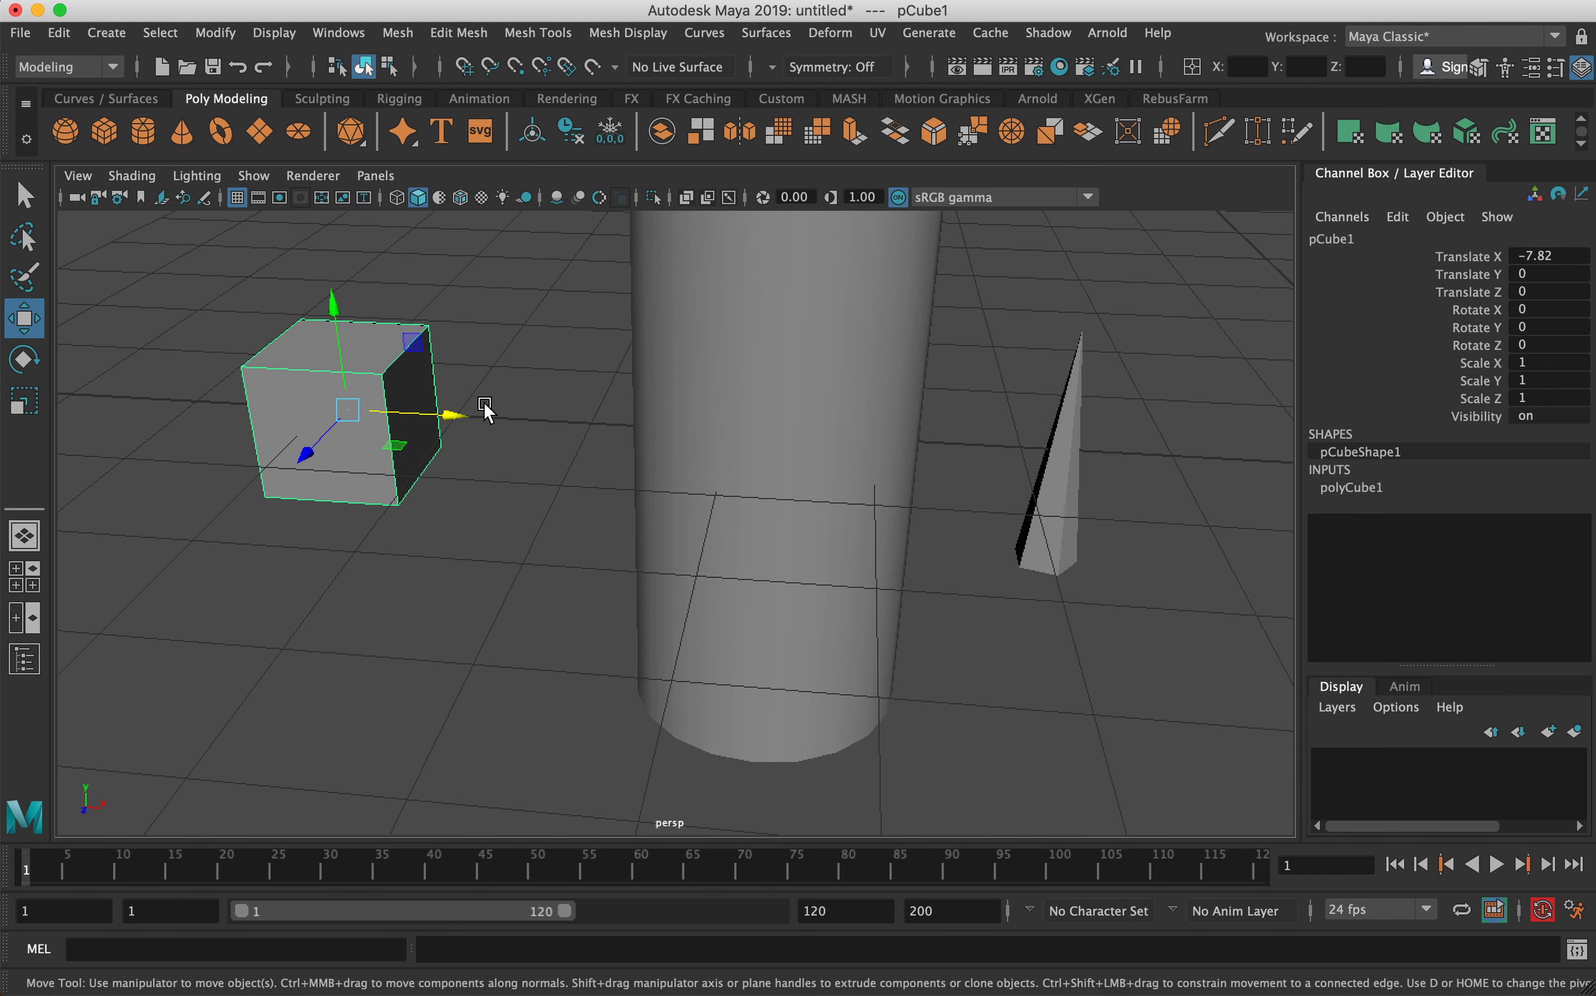
pyautogui.press('f')
pyautogui.click(1436, 481)
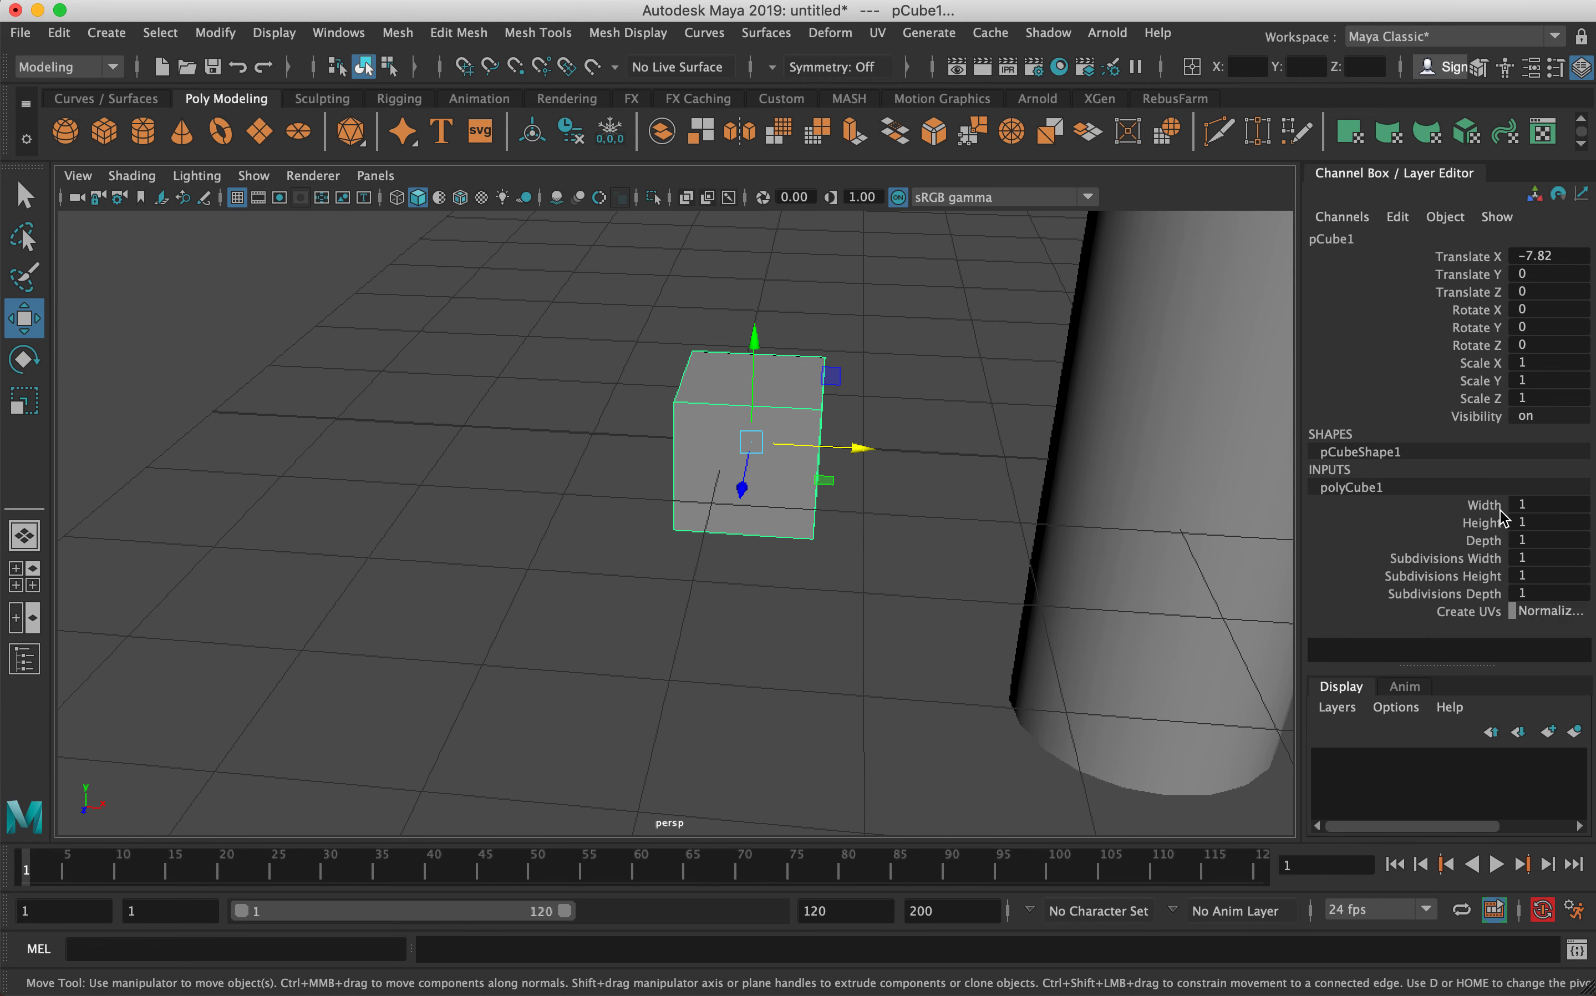
pyautogui.click(1482, 505)
pyautogui.moveTo(1113, 509); pyautogui.dragTo(1073, 453, button='middle')
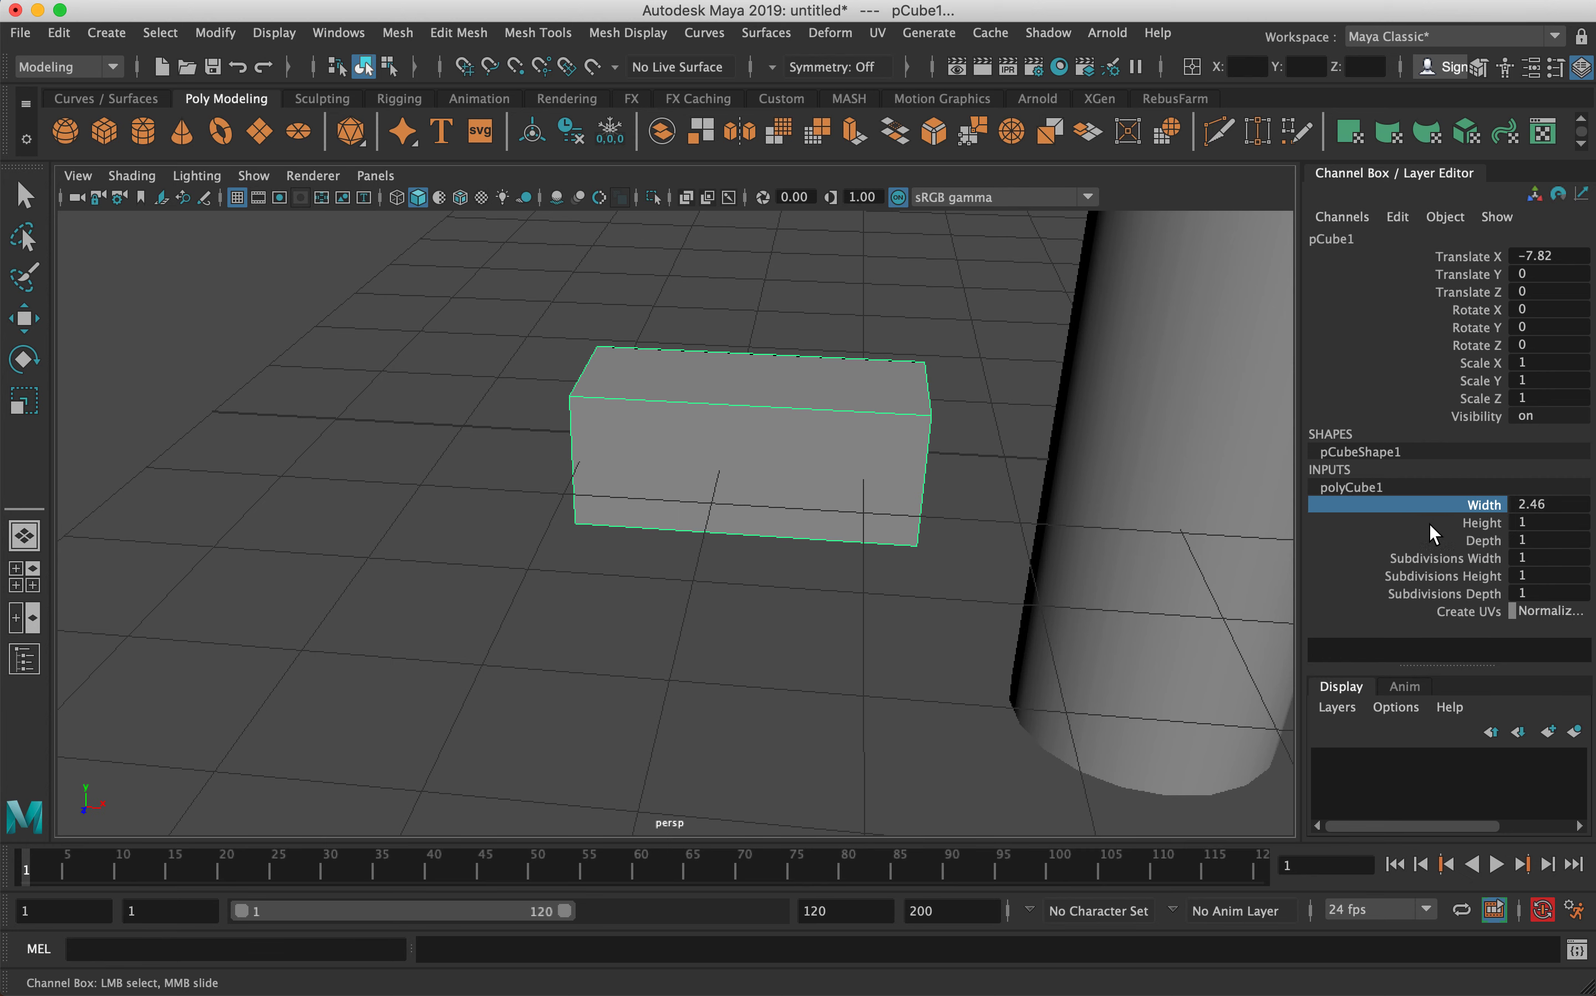
pyautogui.click(1421, 527)
pyautogui.moveTo(1215, 458); pyautogui.dragTo(1036, 443, button='middle')
pyautogui.click(1477, 542)
pyautogui.keyDown('alt'); pyautogui.moveTo(1036, 443); pyautogui.dragTo(898, 428); pyautogui.keyUp('alt')
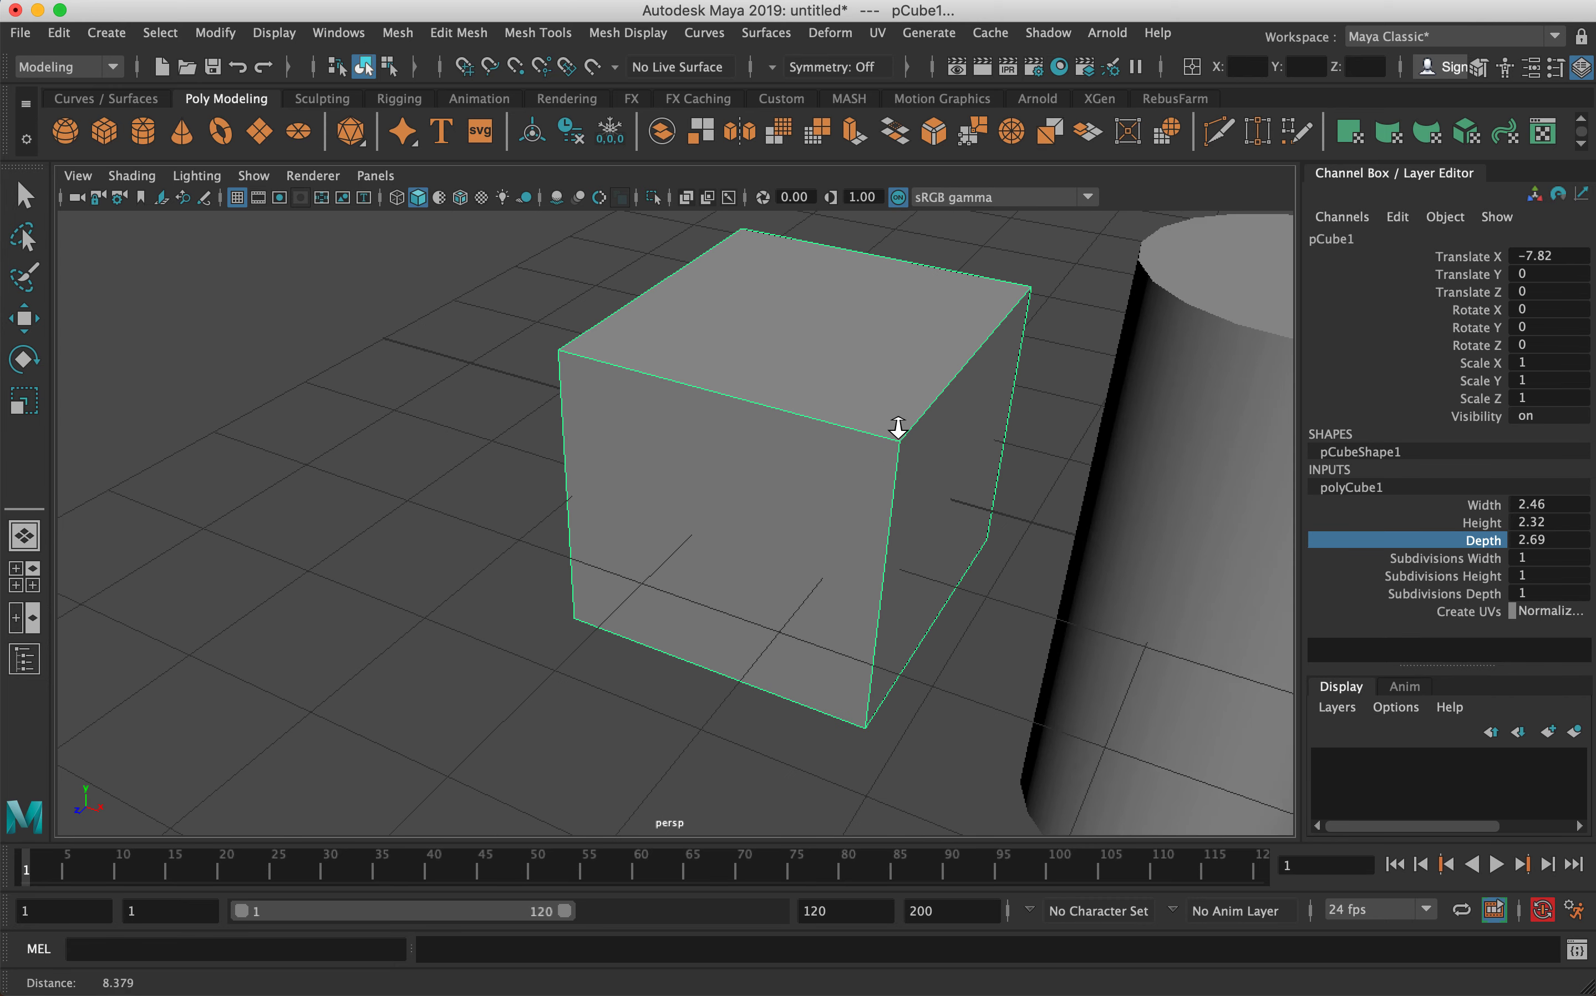
# - Interactively set the cube's Subdivisions Width to 6, Subdivisions Height to 5 and Subdivisions Depth to 4
pyautogui.click(1442, 558)
pyautogui.moveTo(1058, 492); pyautogui.dragTo(1421, 435, button='middle')
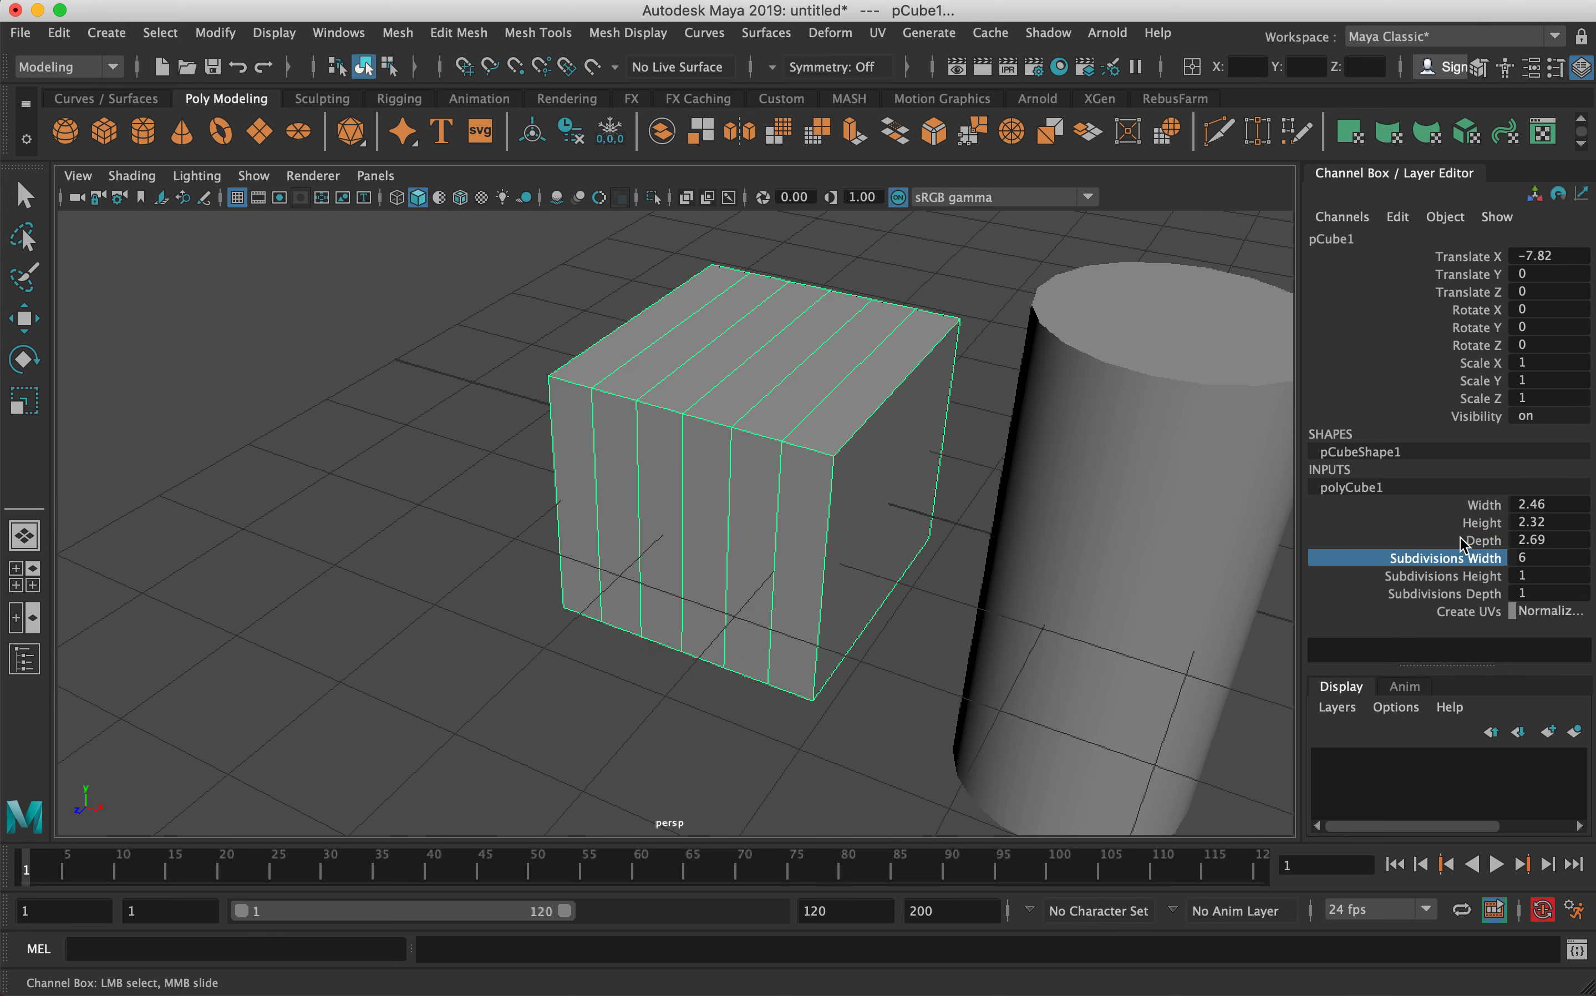
pyautogui.click(1481, 579)
pyautogui.moveTo(1069, 425); pyautogui.dragTo(1453, 476, button='middle')
pyautogui.click(1493, 595)
pyautogui.moveTo(1040, 520); pyautogui.dragTo(955, 323, button='middle')
# - Select the sphere and set its Subdivisions Axis and Subdivisions Height together to 20
pyautogui.keyDown('alt'); pyautogui.moveTo(1121, 355); pyautogui.dragTo(395, 250, button='right'); pyautogui.keyUp('alt')
pyautogui.keyDown('alt'); pyautogui.moveTo(1081, 377); pyautogui.dragTo(837, 158, button='middle'); pyautogui.keyUp('alt')
pyautogui.keyDown('alt'); pyautogui.moveTo(830, 371); pyautogui.dragTo(899, 362, button='right'); pyautogui.keyUp('alt')
pyautogui.keyDown('alt'); pyautogui.moveTo(841, 361); pyautogui.dragTo(895, 658, button='middle'); pyautogui.keyUp('alt')
pyautogui.keyDown('alt'); pyautogui.moveTo(790, 579); pyautogui.dragTo(833, 352); pyautogui.keyUp('alt')
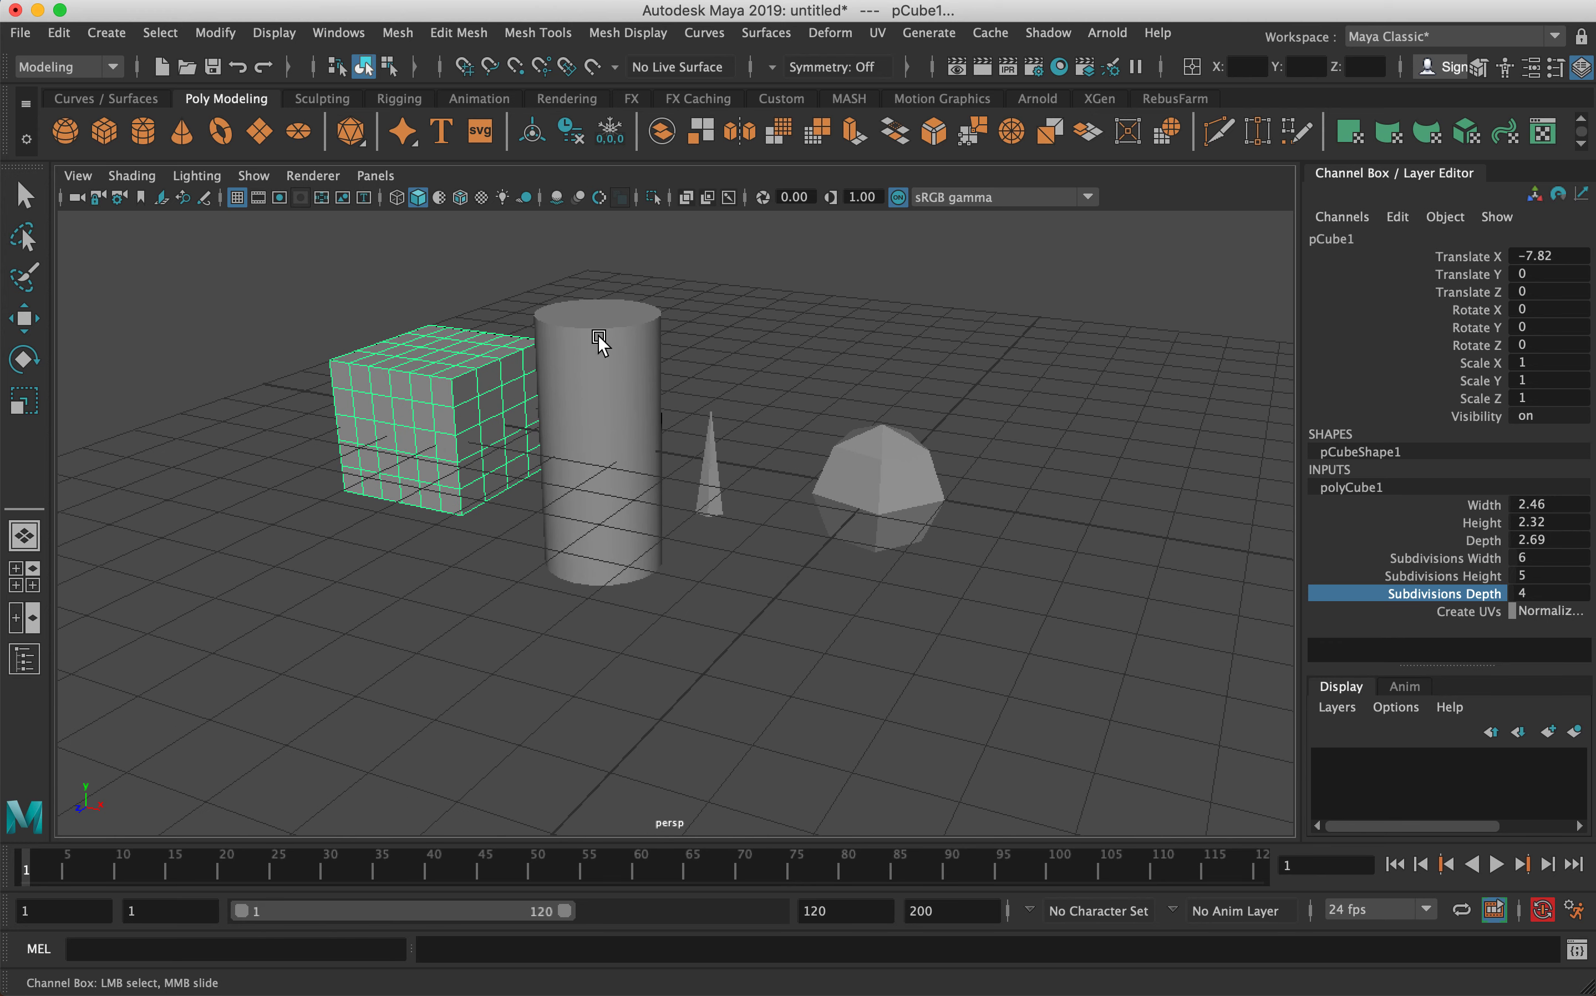
pyautogui.keyDown('alt'); pyautogui.moveTo(587, 483); pyautogui.dragTo(875, 512); pyautogui.keyUp('alt')
pyautogui.click(882, 493)
pyautogui.press('w')
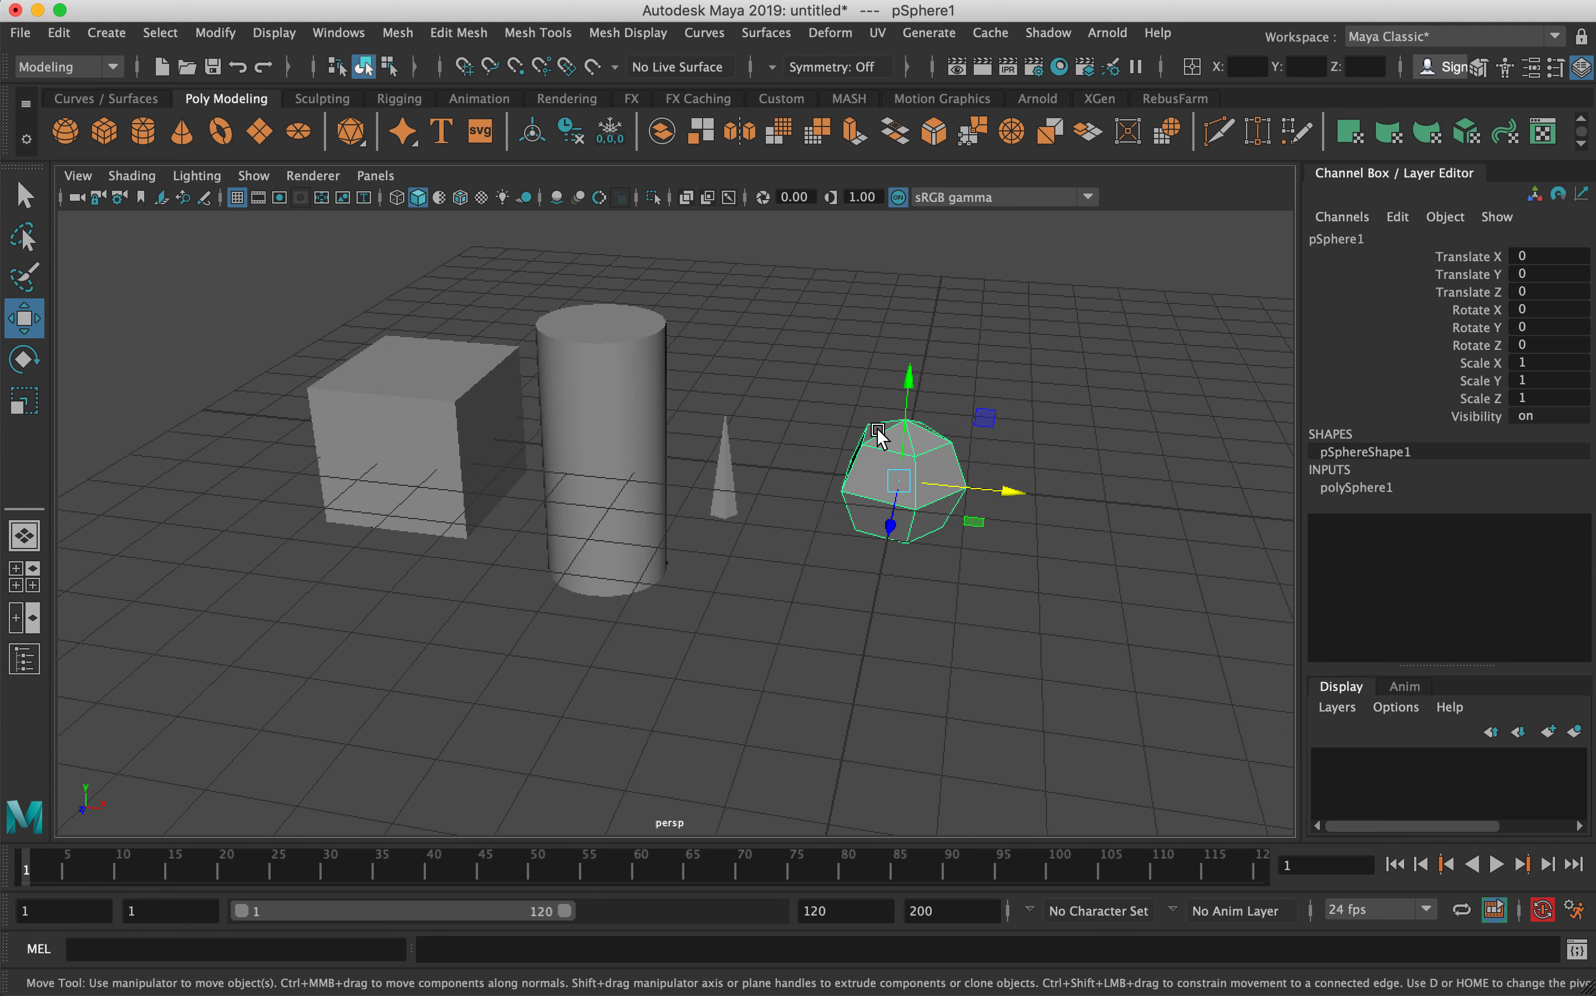
pyautogui.keyDown('alt'); pyautogui.moveTo(899, 429); pyautogui.dragTo(812, 541); pyautogui.keyUp('alt')
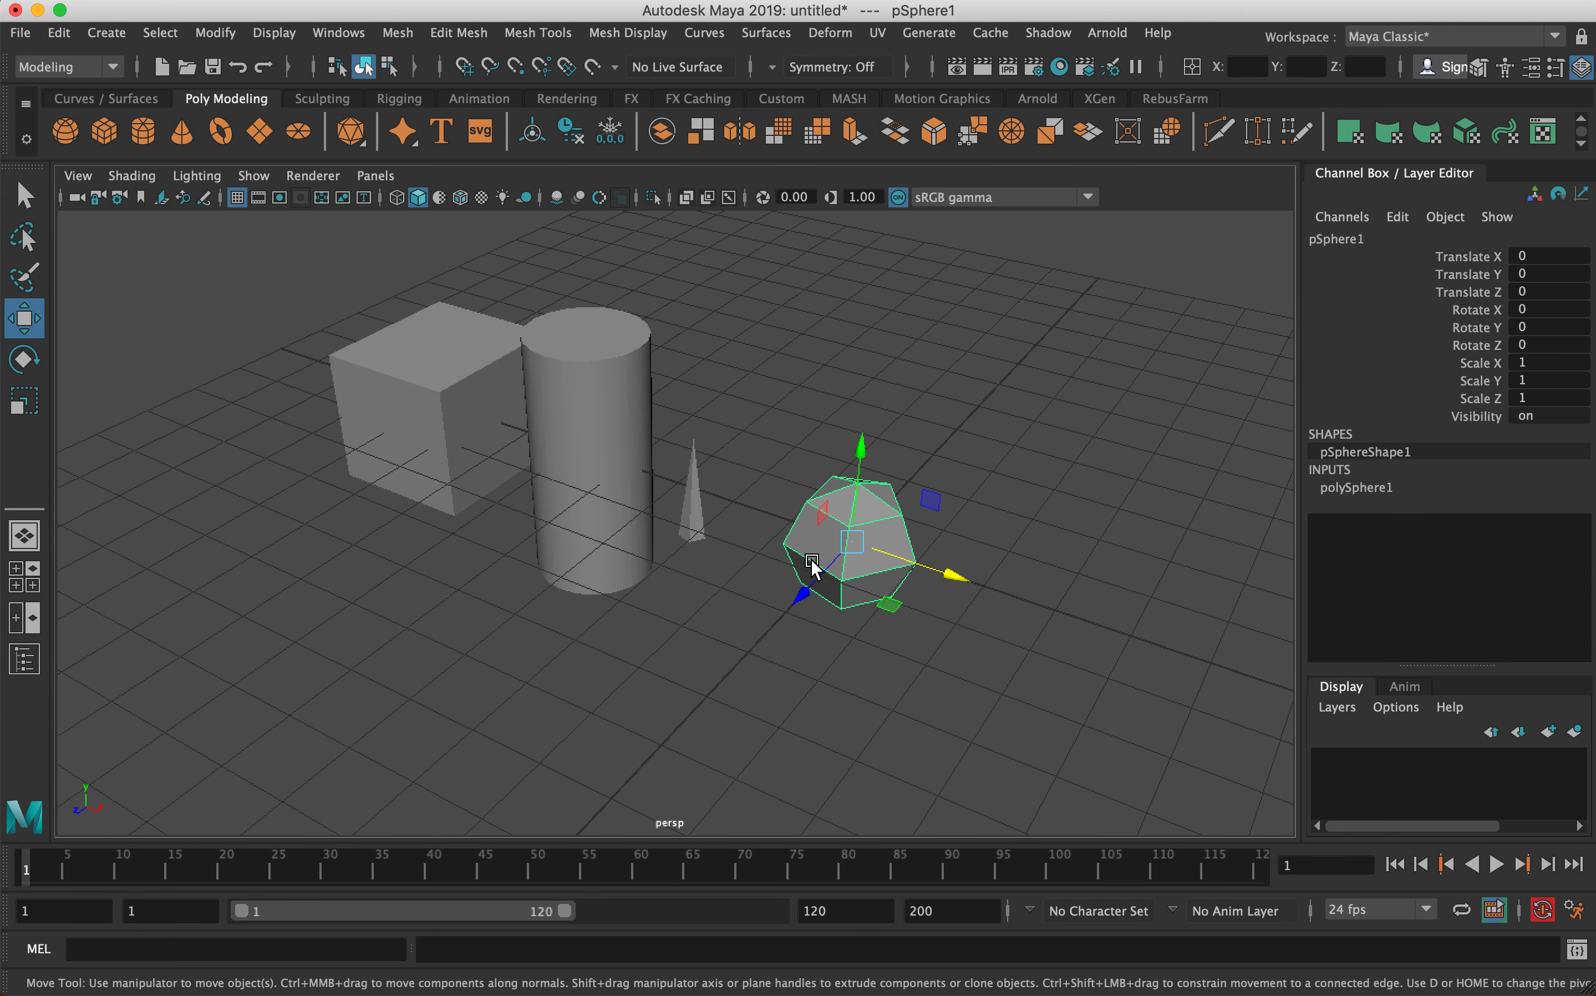
pyautogui.click(1343, 494)
pyautogui.moveTo(1536, 524); pyautogui.dragTo(1534, 537)
pyautogui.write('20')
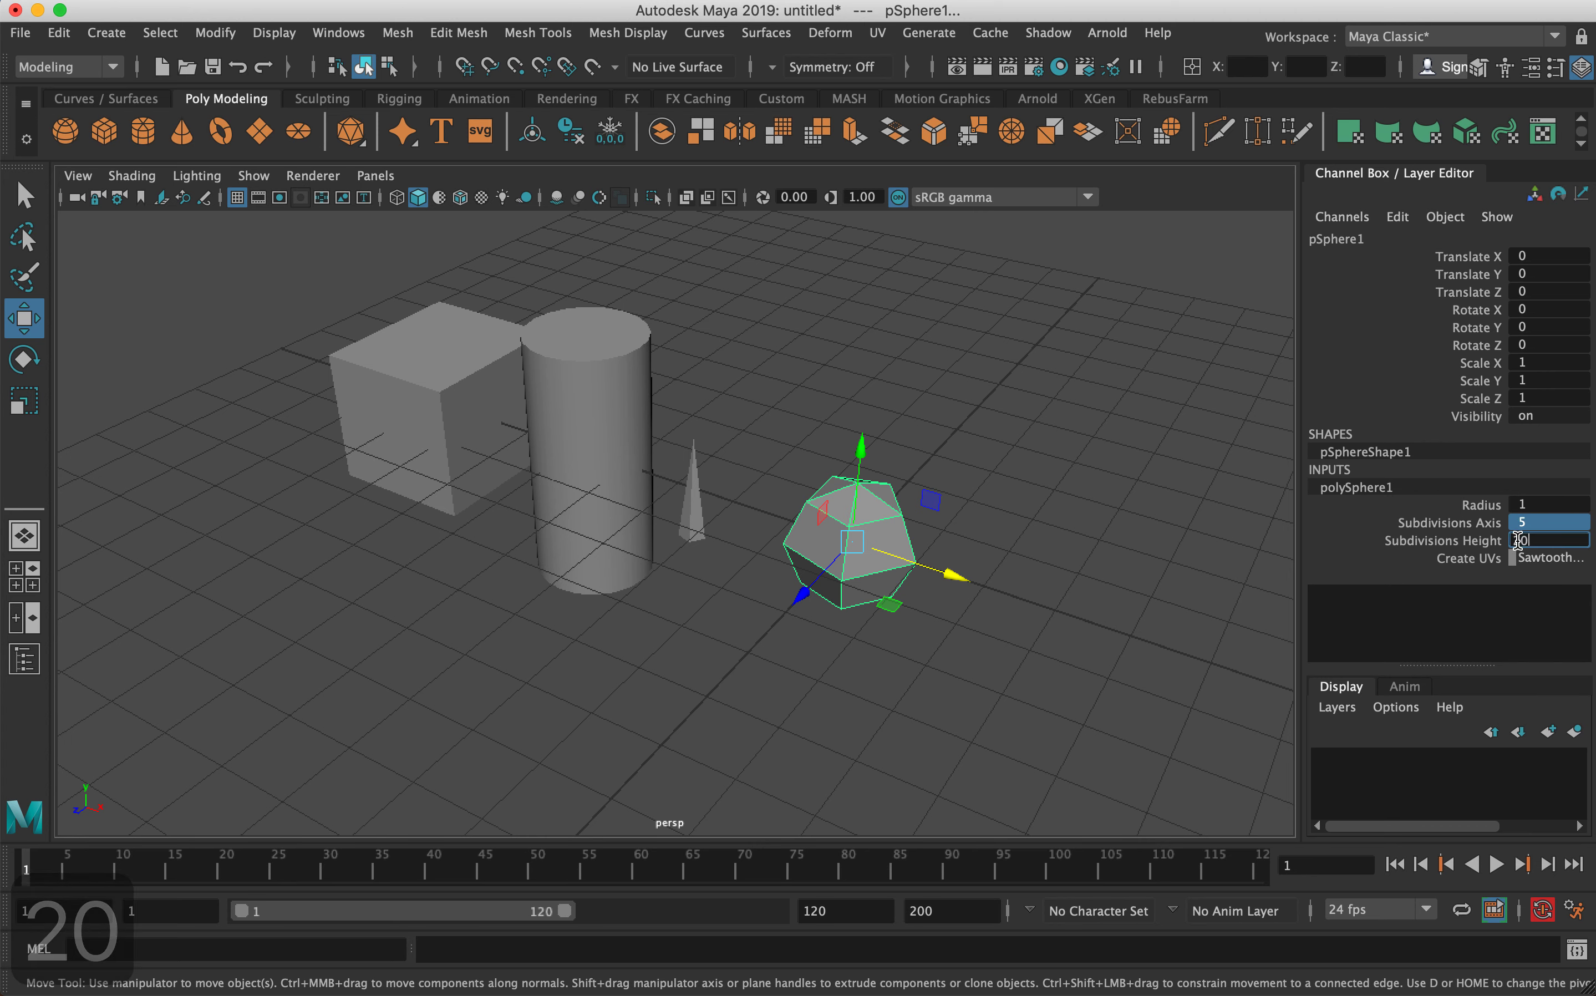
pyautogui.press('Return')
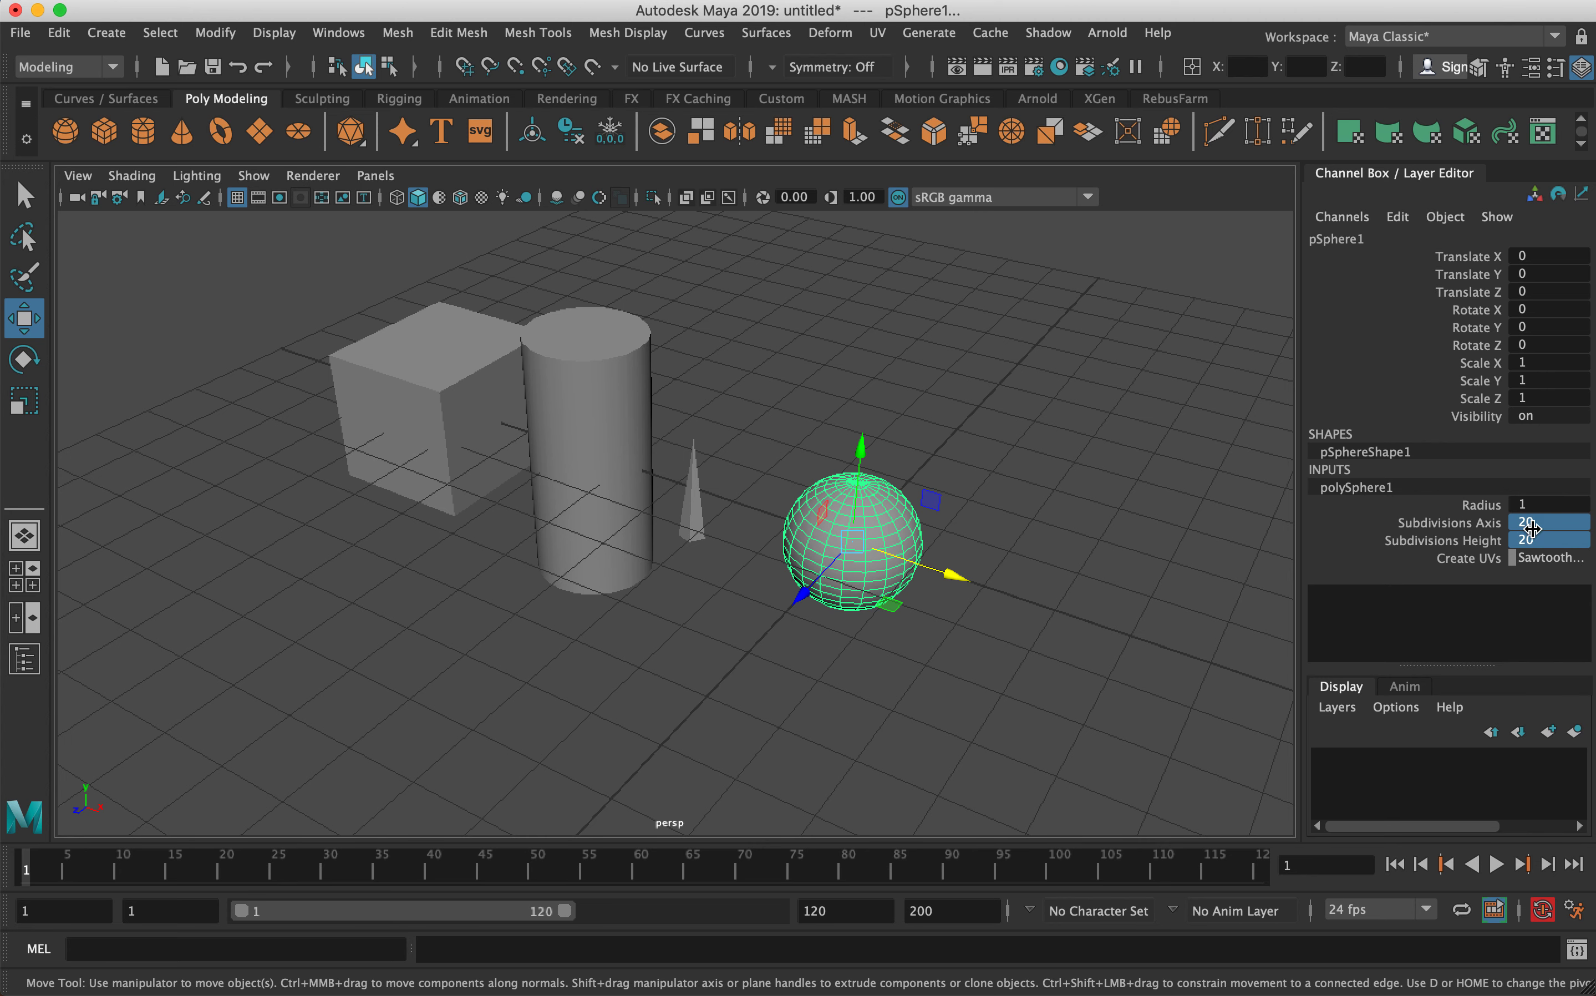
# - Set the sphere's Subdivisions Axis to 10 and Subdivisions Height to 5
pyautogui.click(1534, 522)
pyautogui.write('10')
pyautogui.press('Return')
pyautogui.click(1533, 539)
pyautogui.write('5')
pyautogui.press('Return')
pyautogui.keyDown('alt'); pyautogui.moveTo(1005, 504); pyautogui.dragTo(914, 394); pyautogui.keyUp('alt')
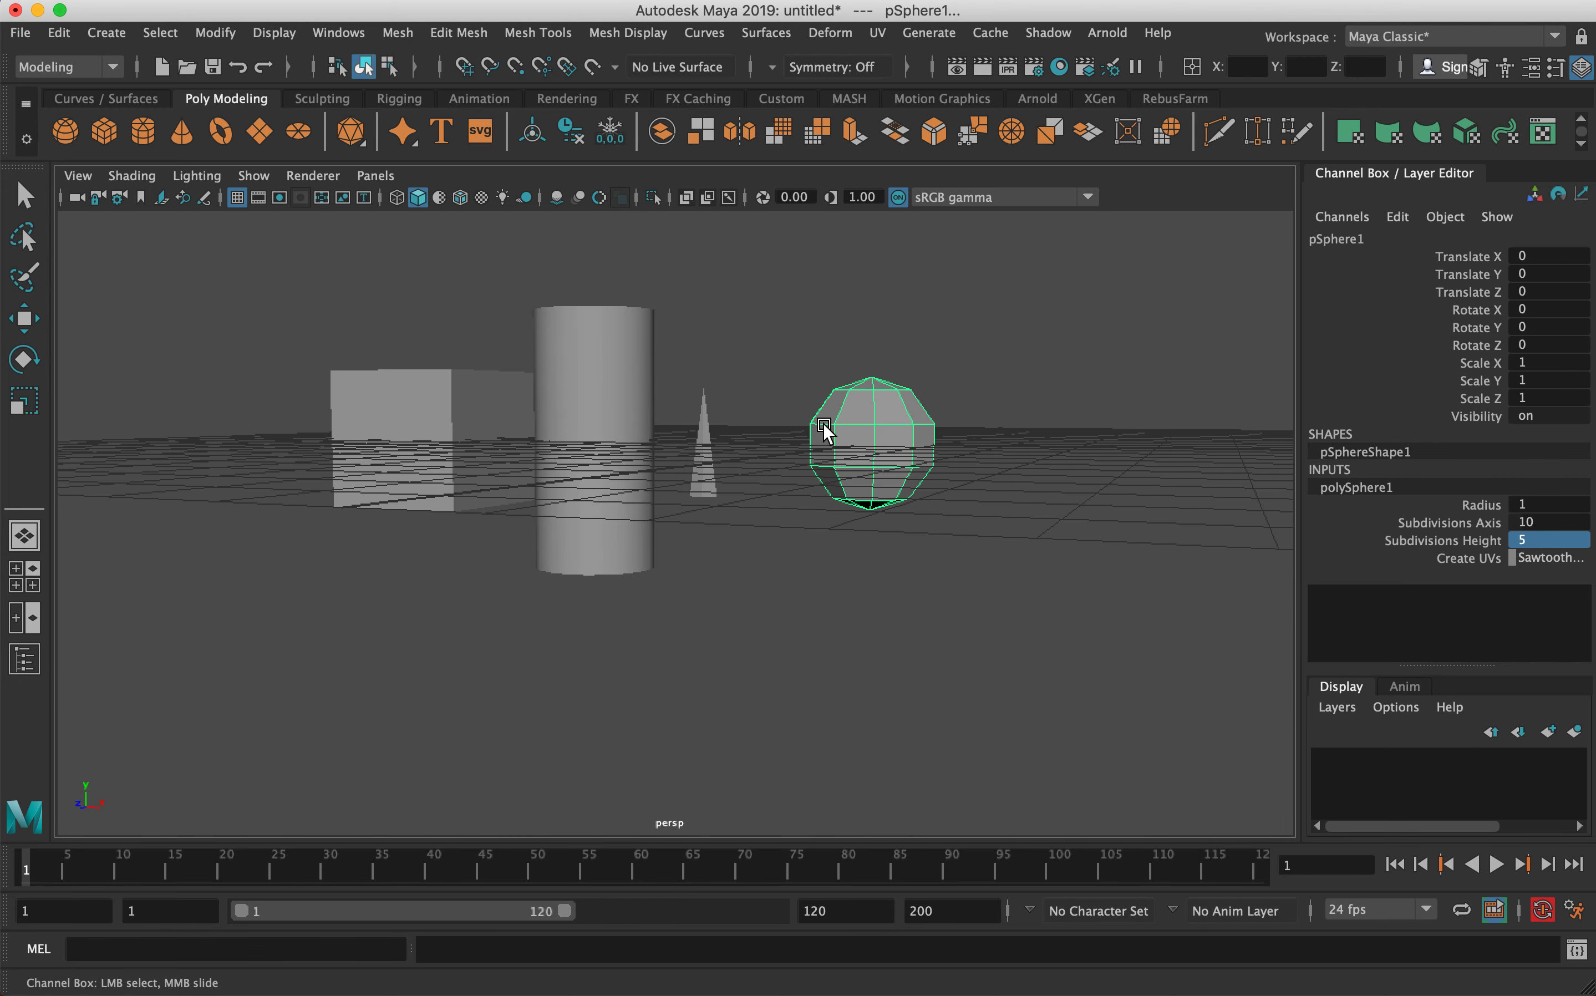
pyautogui.keyDown('alt'); pyautogui.moveTo(811, 445); pyautogui.dragTo(995, 515); pyautogui.keyUp('alt')
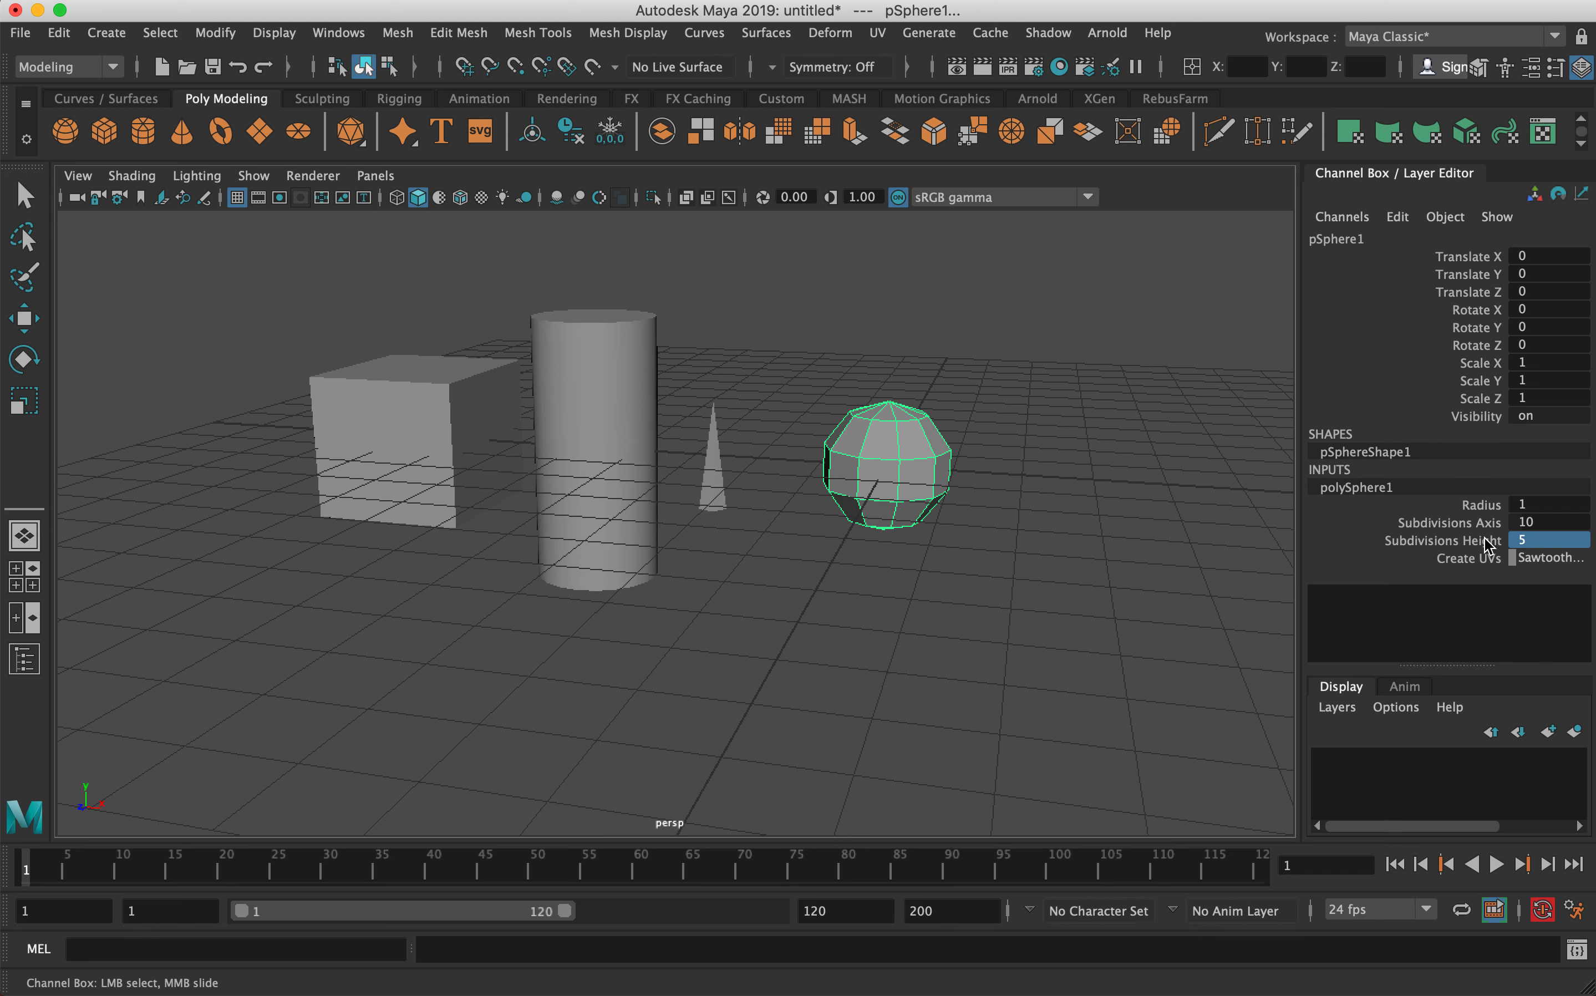
# - Delete the cube, cylinder and cone, and frame the remaining sphere in the view
pyautogui.click(1066, 543)
pyautogui.press('w')
pyautogui.moveTo(545, 463); pyautogui.dragTo(730, 632)
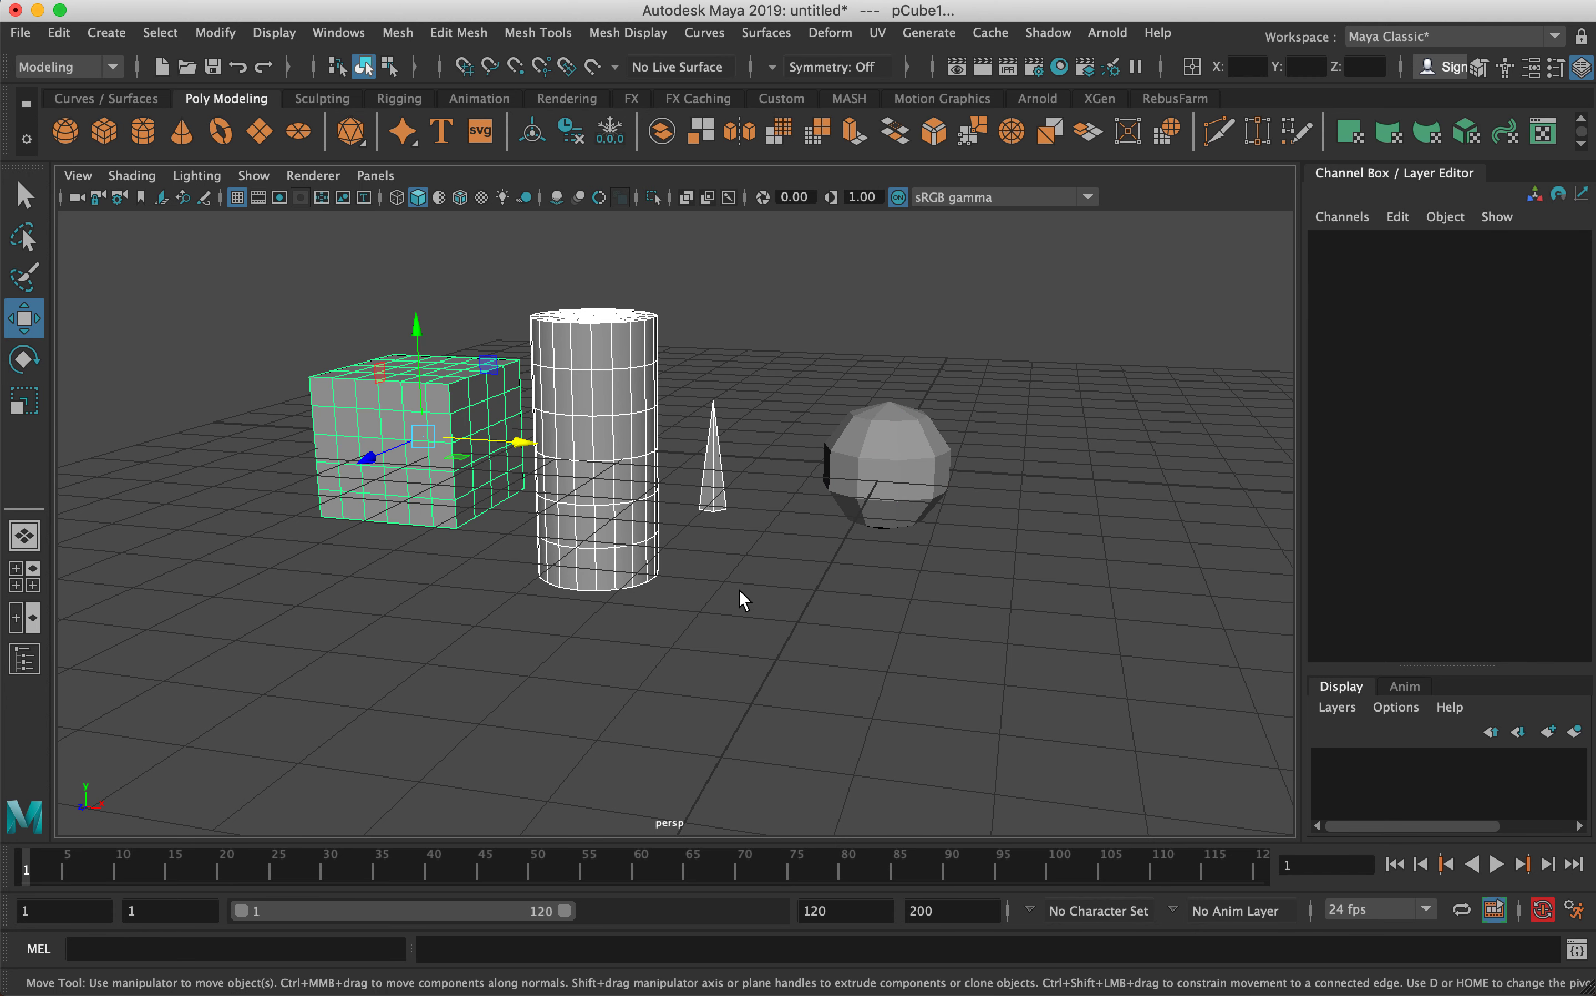
pyautogui.press('BackSpace')
pyautogui.click(866, 464)
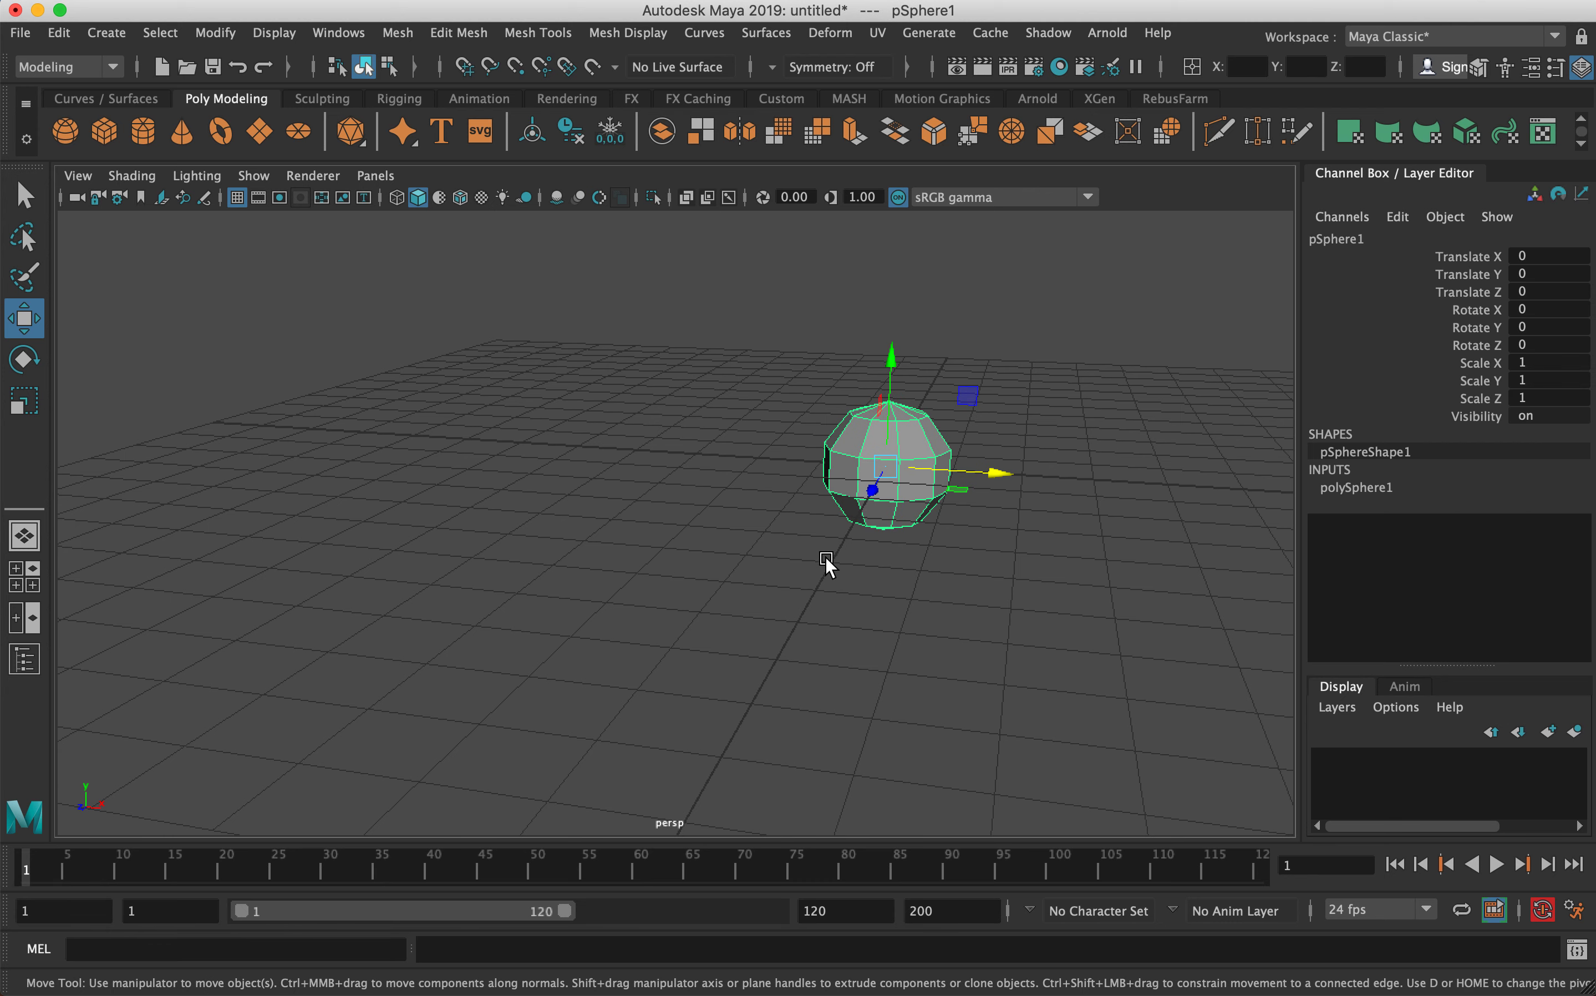
pyautogui.press('f')
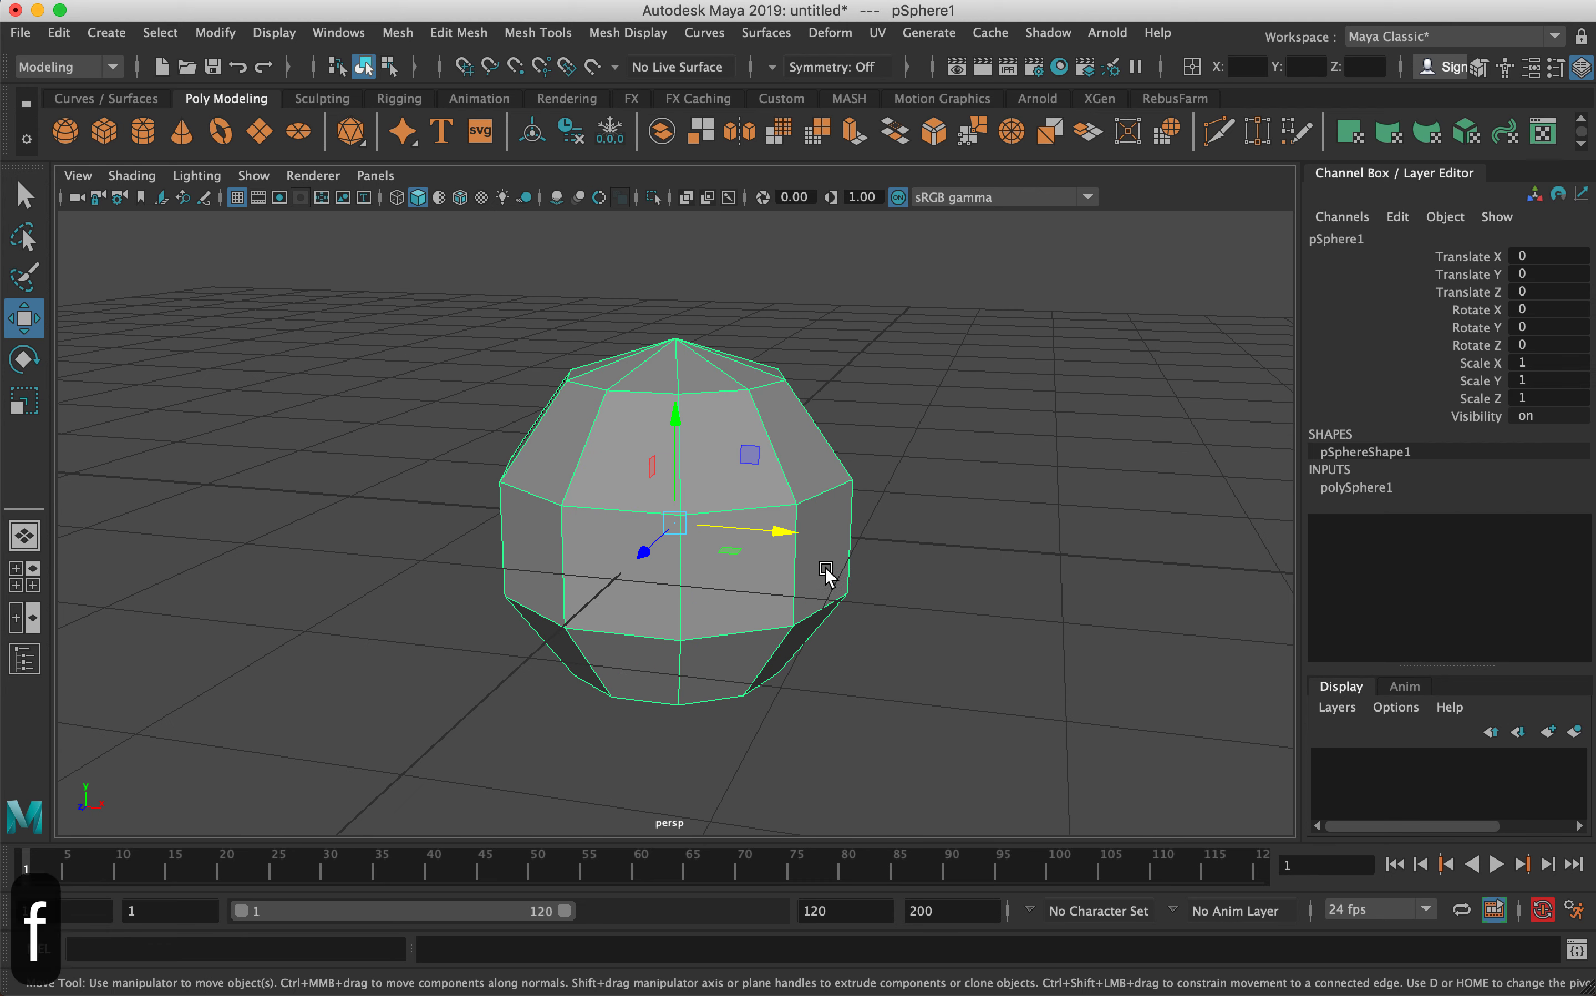
# - Reselect the sphere and highlight its translate, rotate and scale channels, followed by its polySphere1 radius and subdivision inputs
pyautogui.click(911, 361)
pyautogui.click(746, 562)
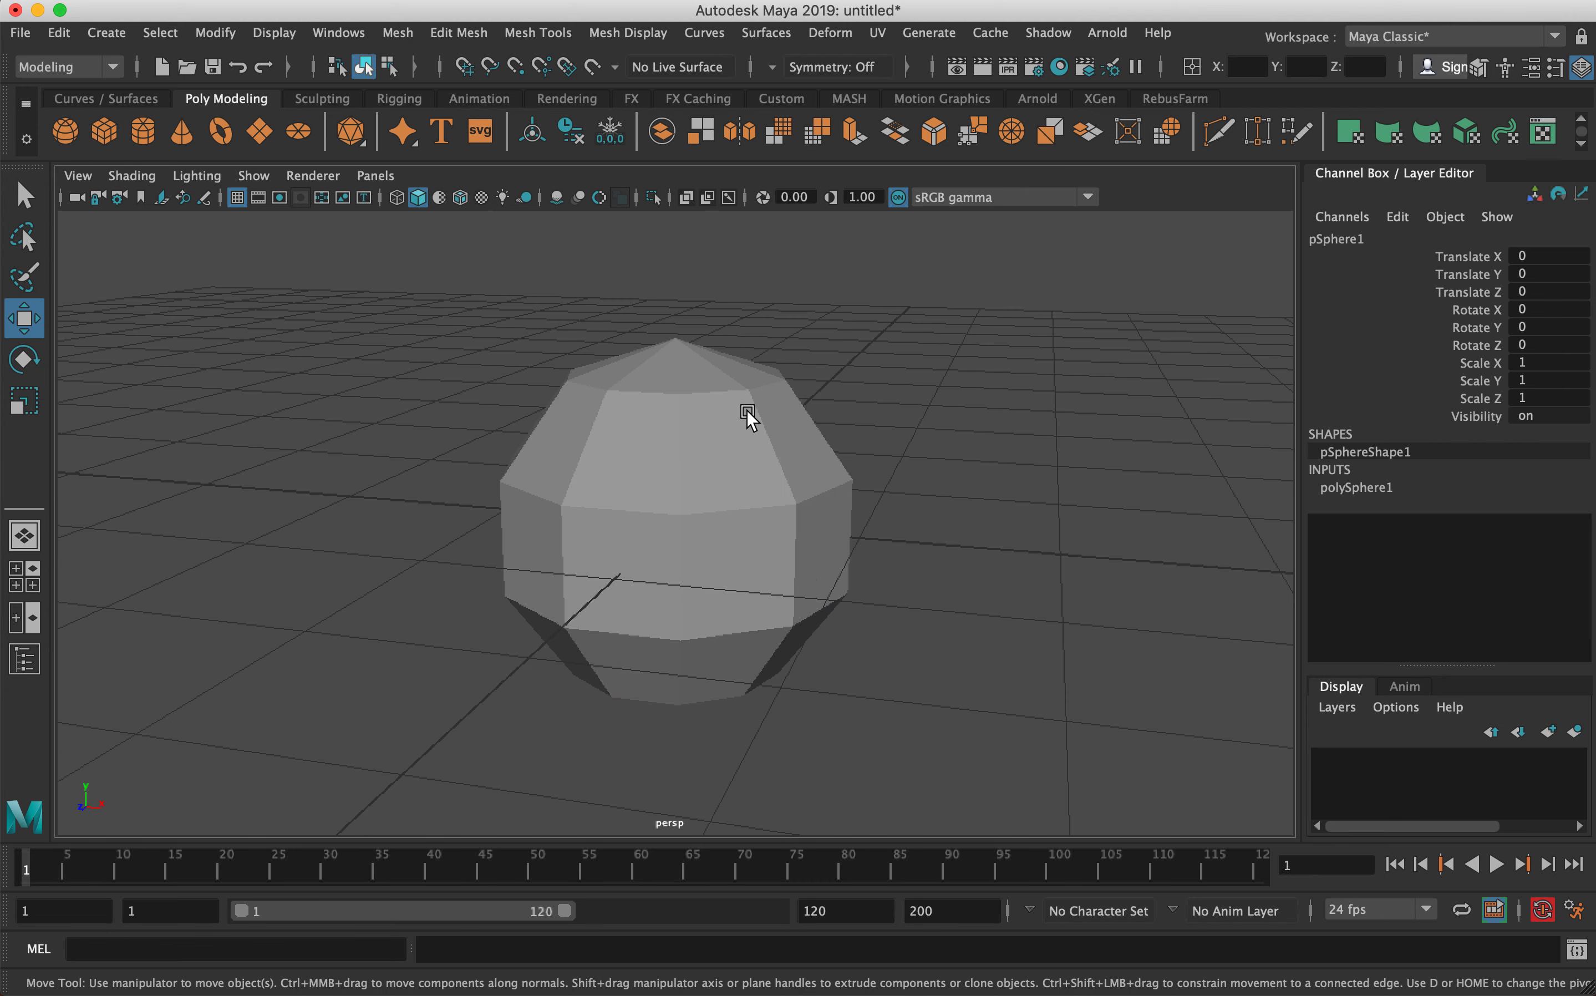
pyautogui.click(753, 434)
pyautogui.press('w')
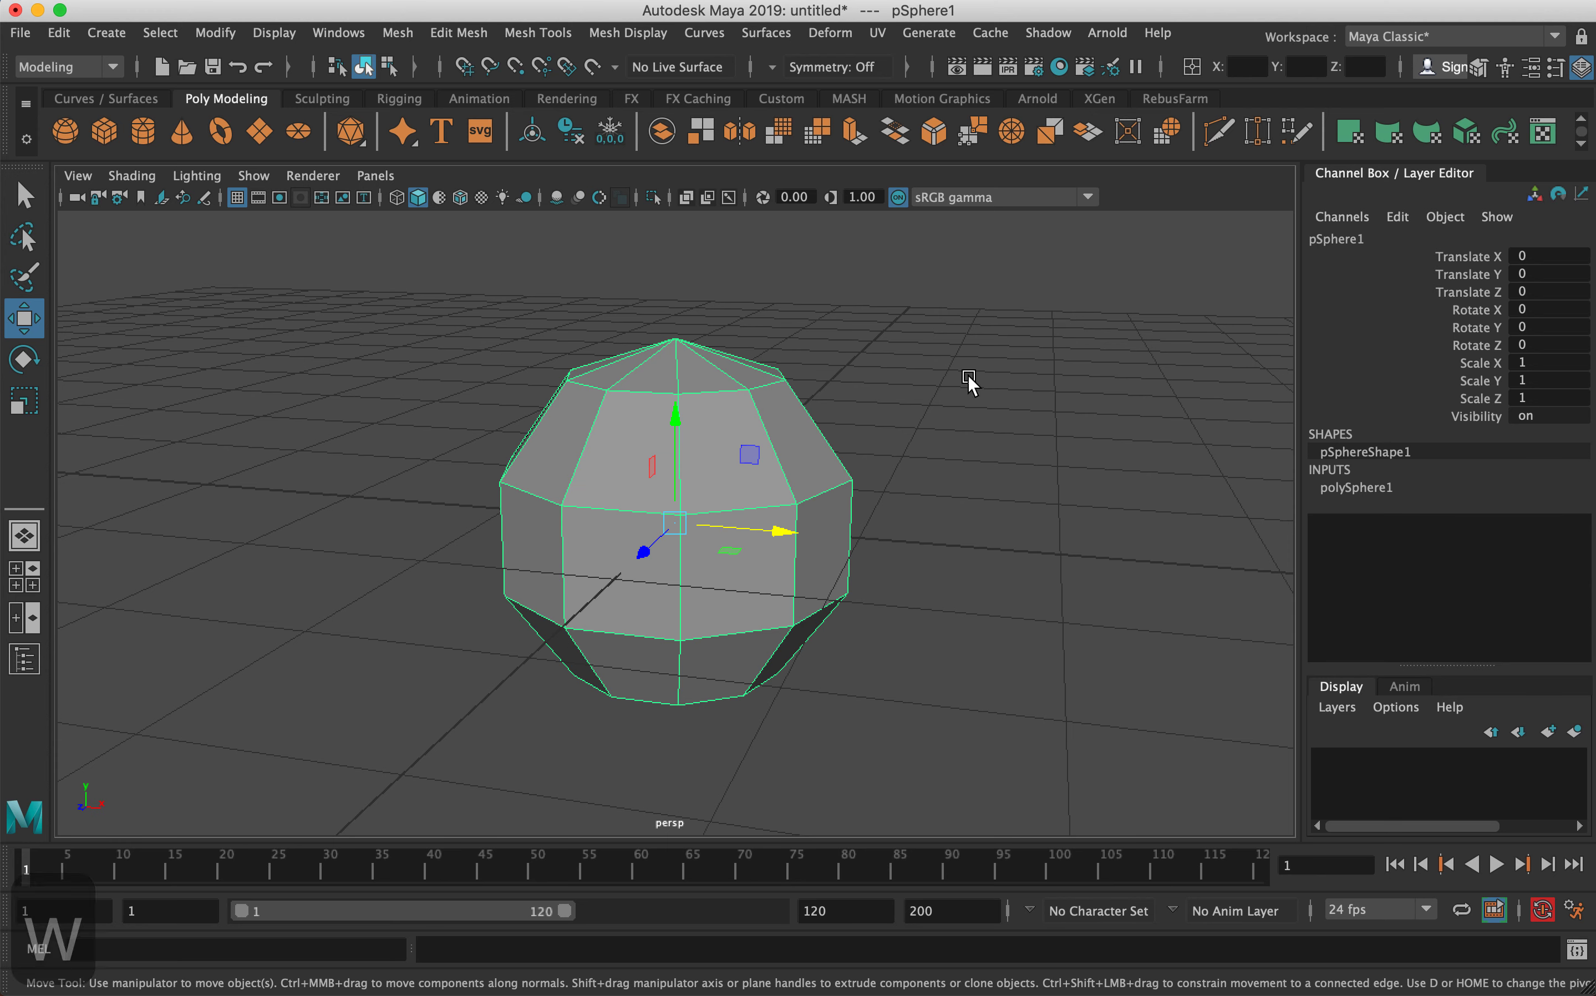
pyautogui.moveTo(1472, 257); pyautogui.dragTo(1475, 435)
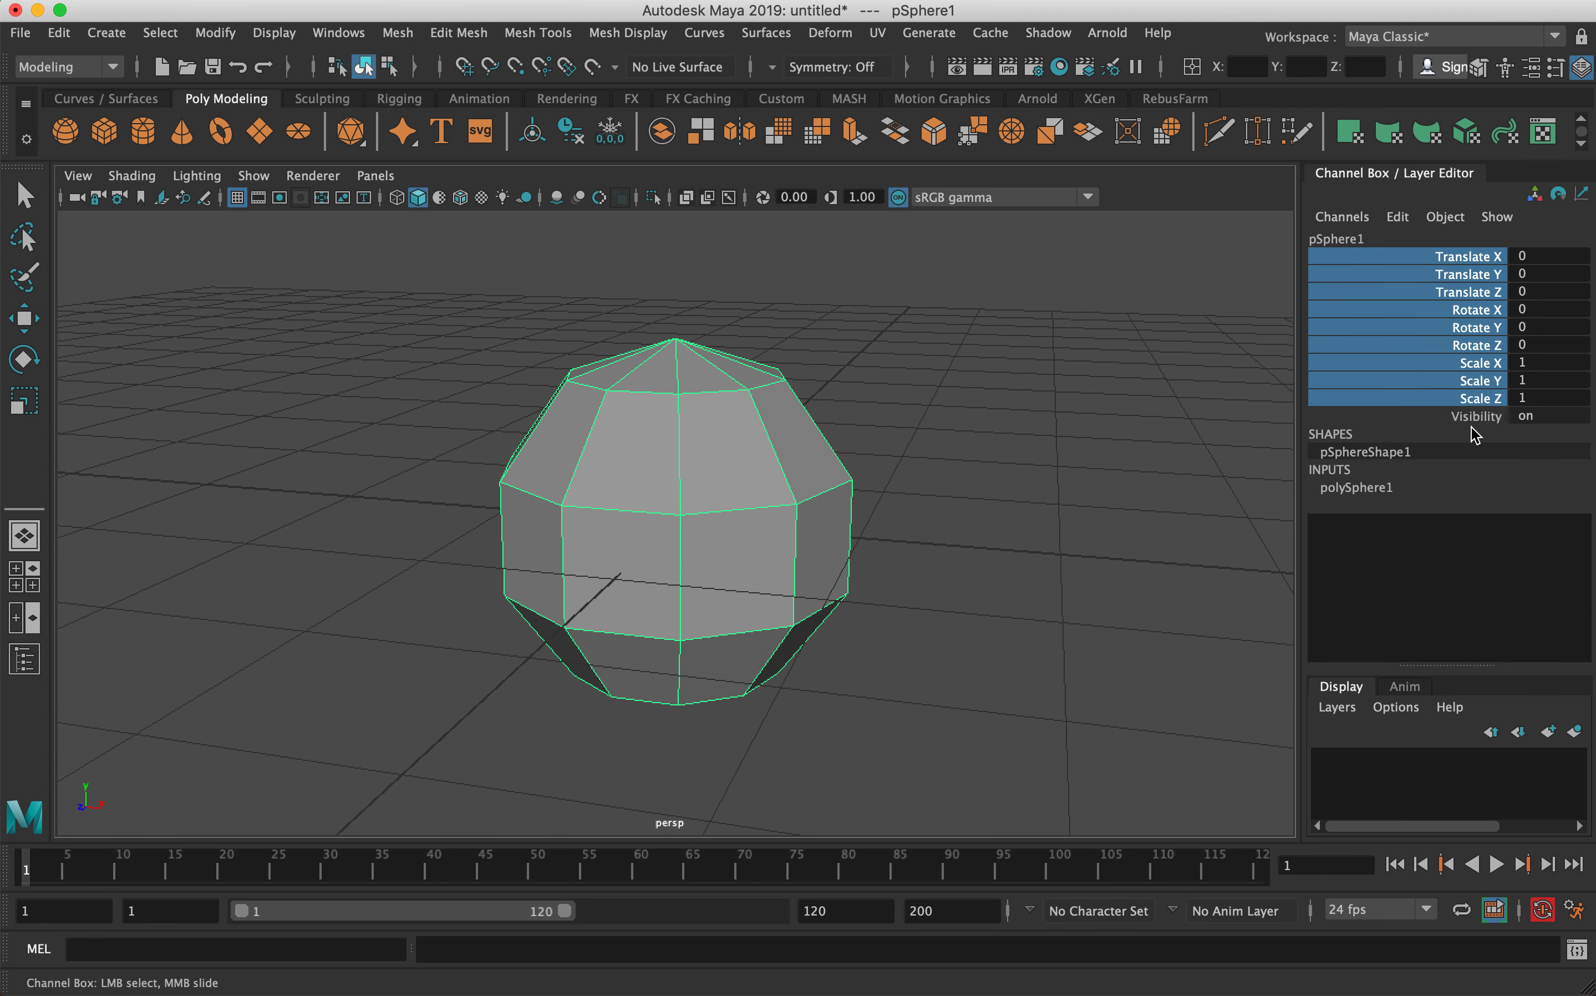
pyautogui.click(1385, 490)
pyautogui.moveTo(1478, 505); pyautogui.dragTo(1486, 550)
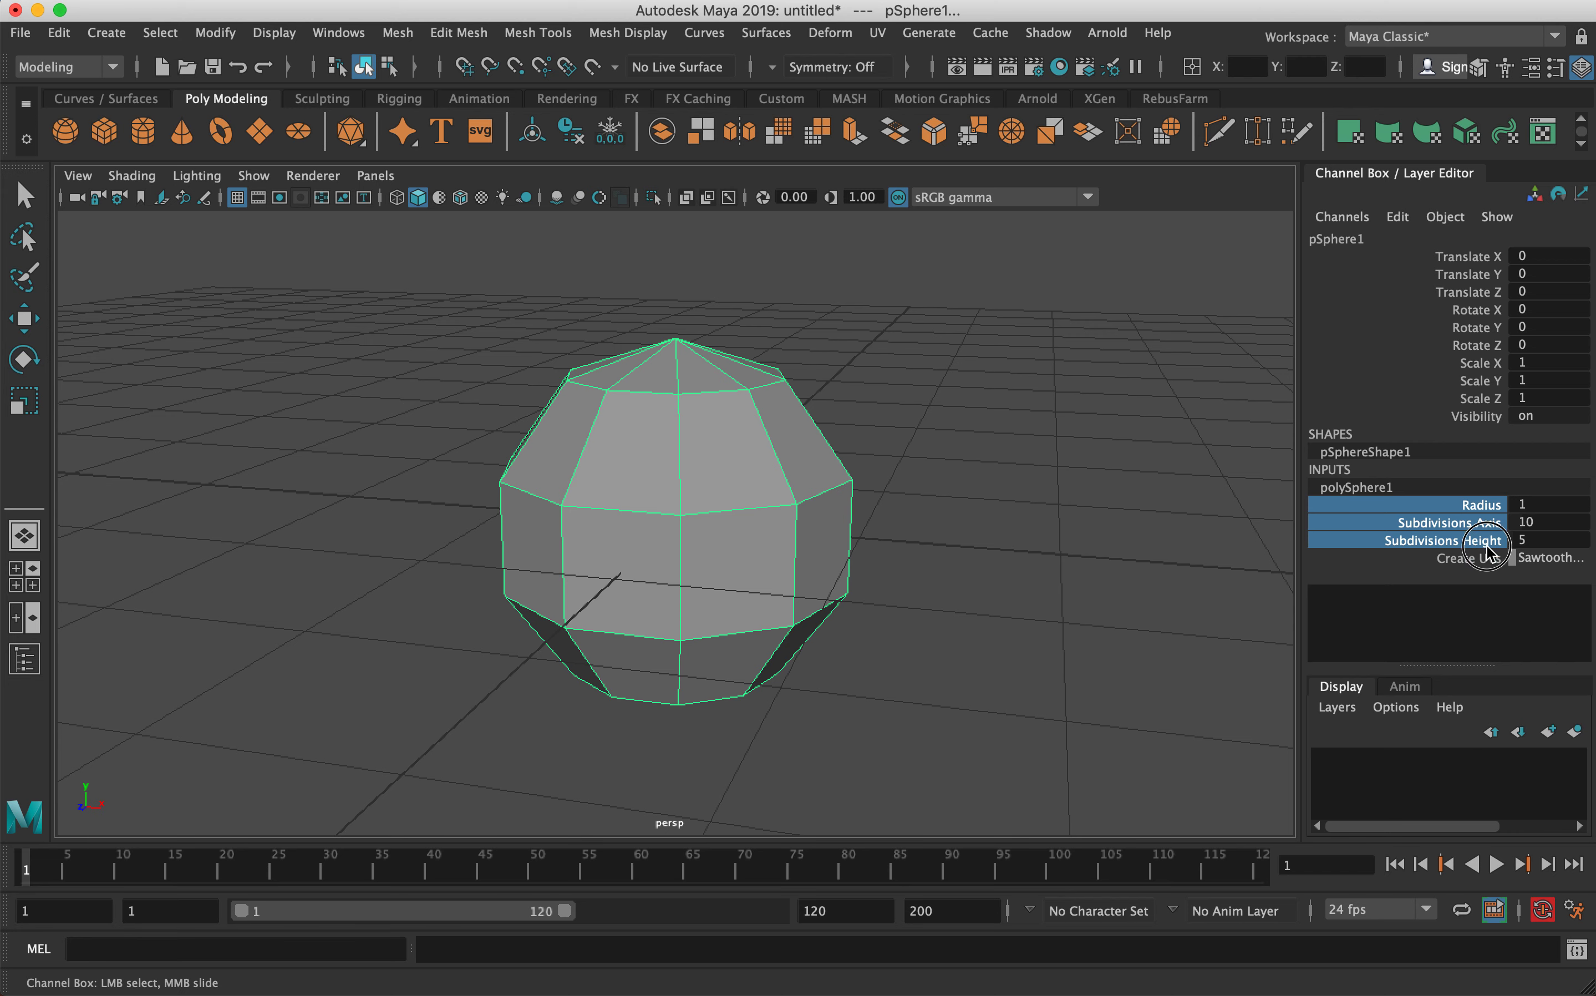
# - Reselect the sphere, look through its component selection modes and switch it to vertex mode
pyautogui.click(887, 513)
pyautogui.keyDown('alt'); pyautogui.moveTo(784, 471); pyautogui.dragTo(659, 461, button='right'); pyautogui.keyUp('alt')
pyautogui.keyDown('alt'); pyautogui.moveTo(719, 488); pyautogui.dragTo(761, 491, button='middle'); pyautogui.keyUp('alt')
pyautogui.click(744, 432)
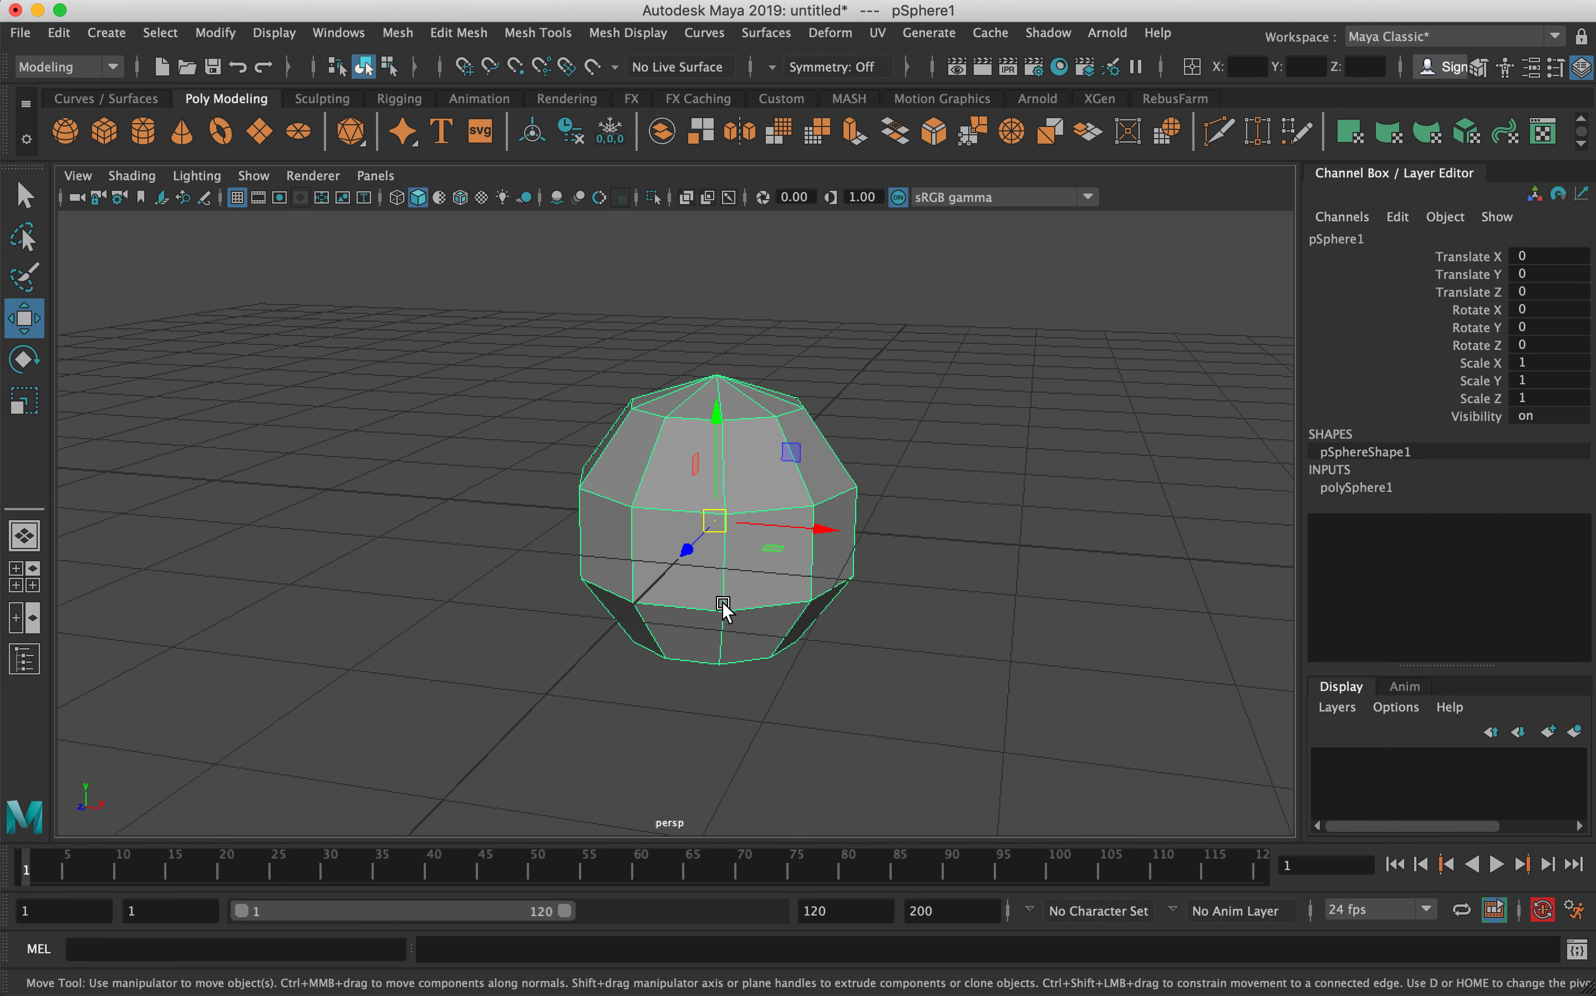
pyautogui.rightClick(706, 393)
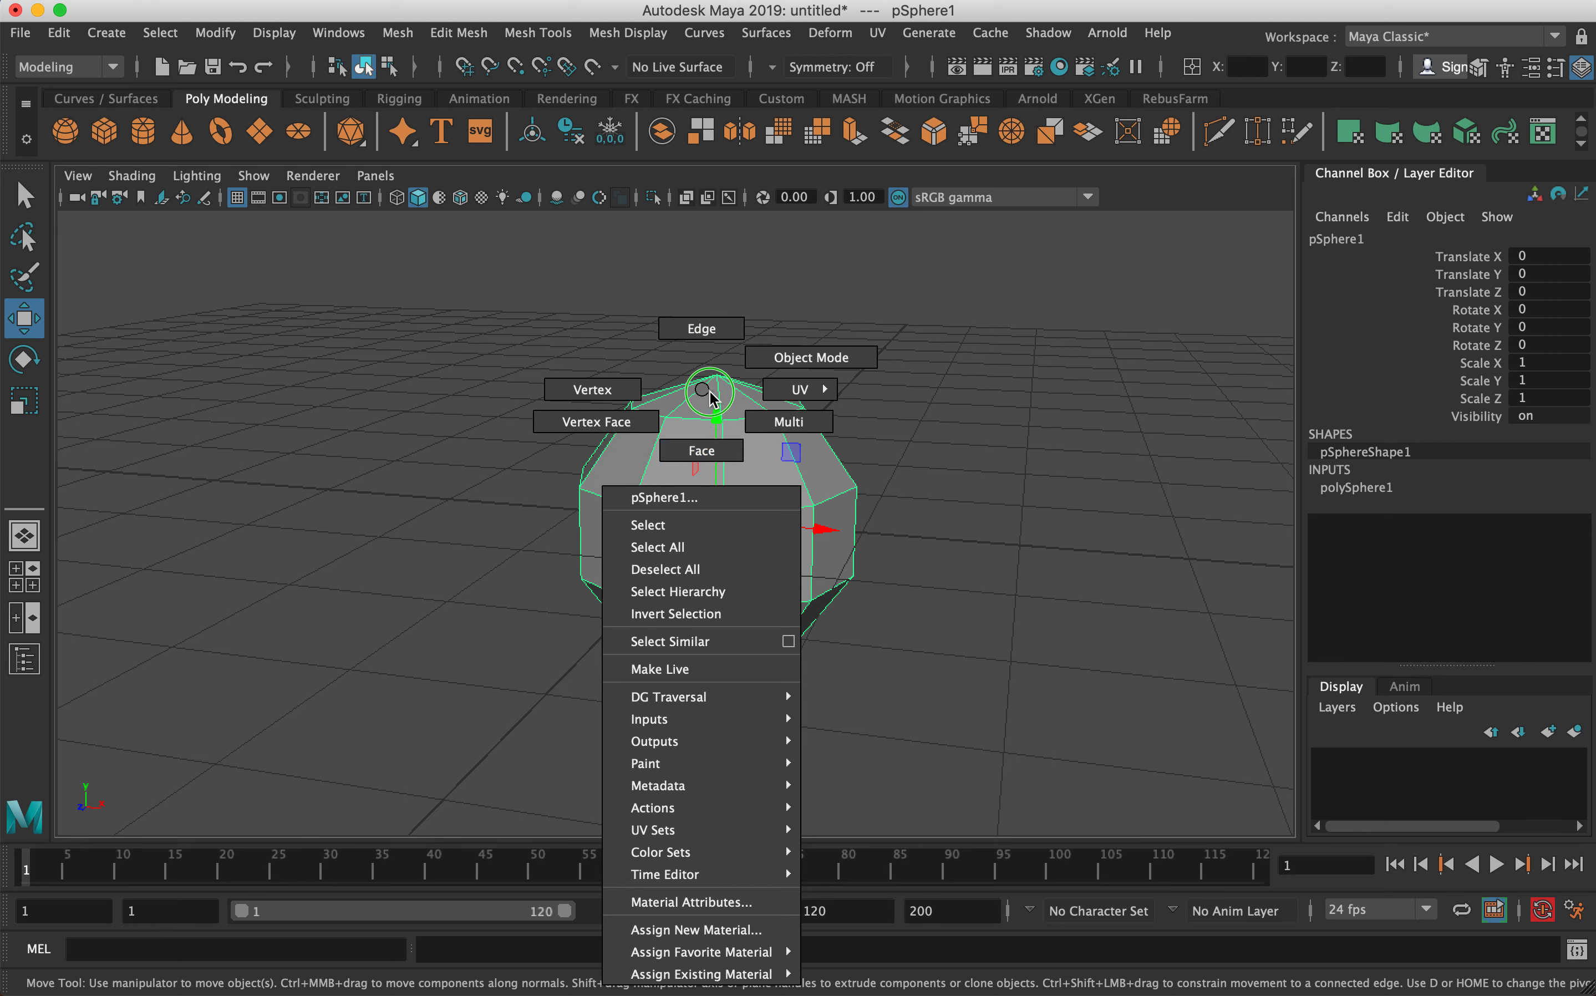
pyautogui.moveTo(782, 393); pyautogui.dragTo(783, 393, button='right')
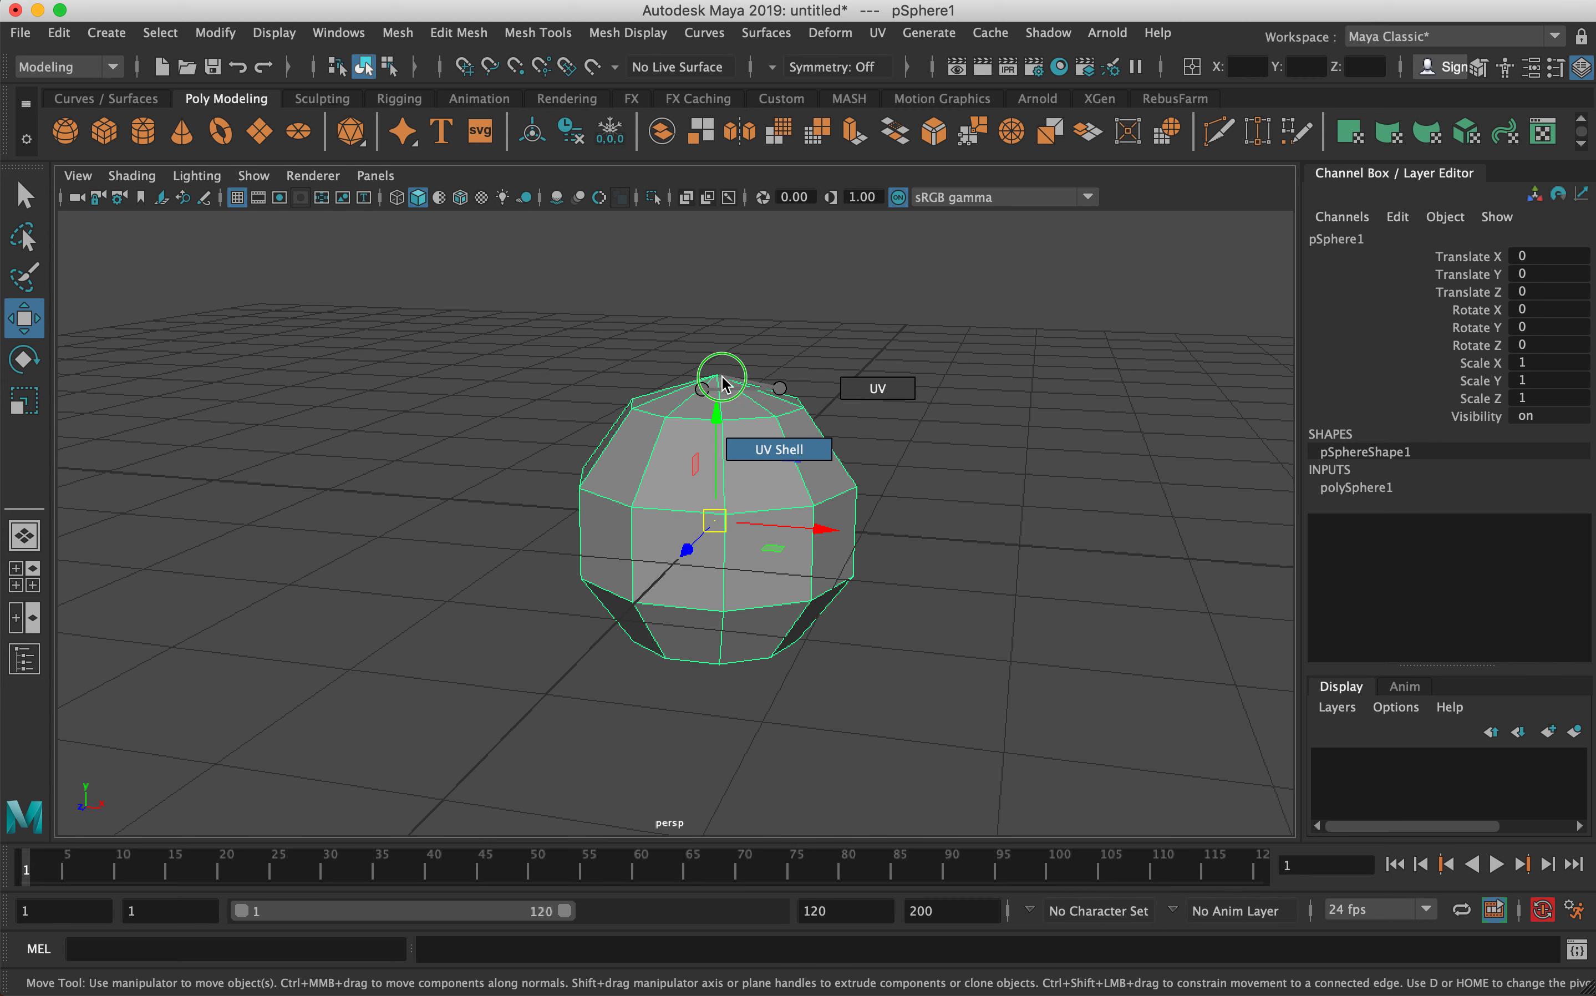
pyautogui.click(779, 383)
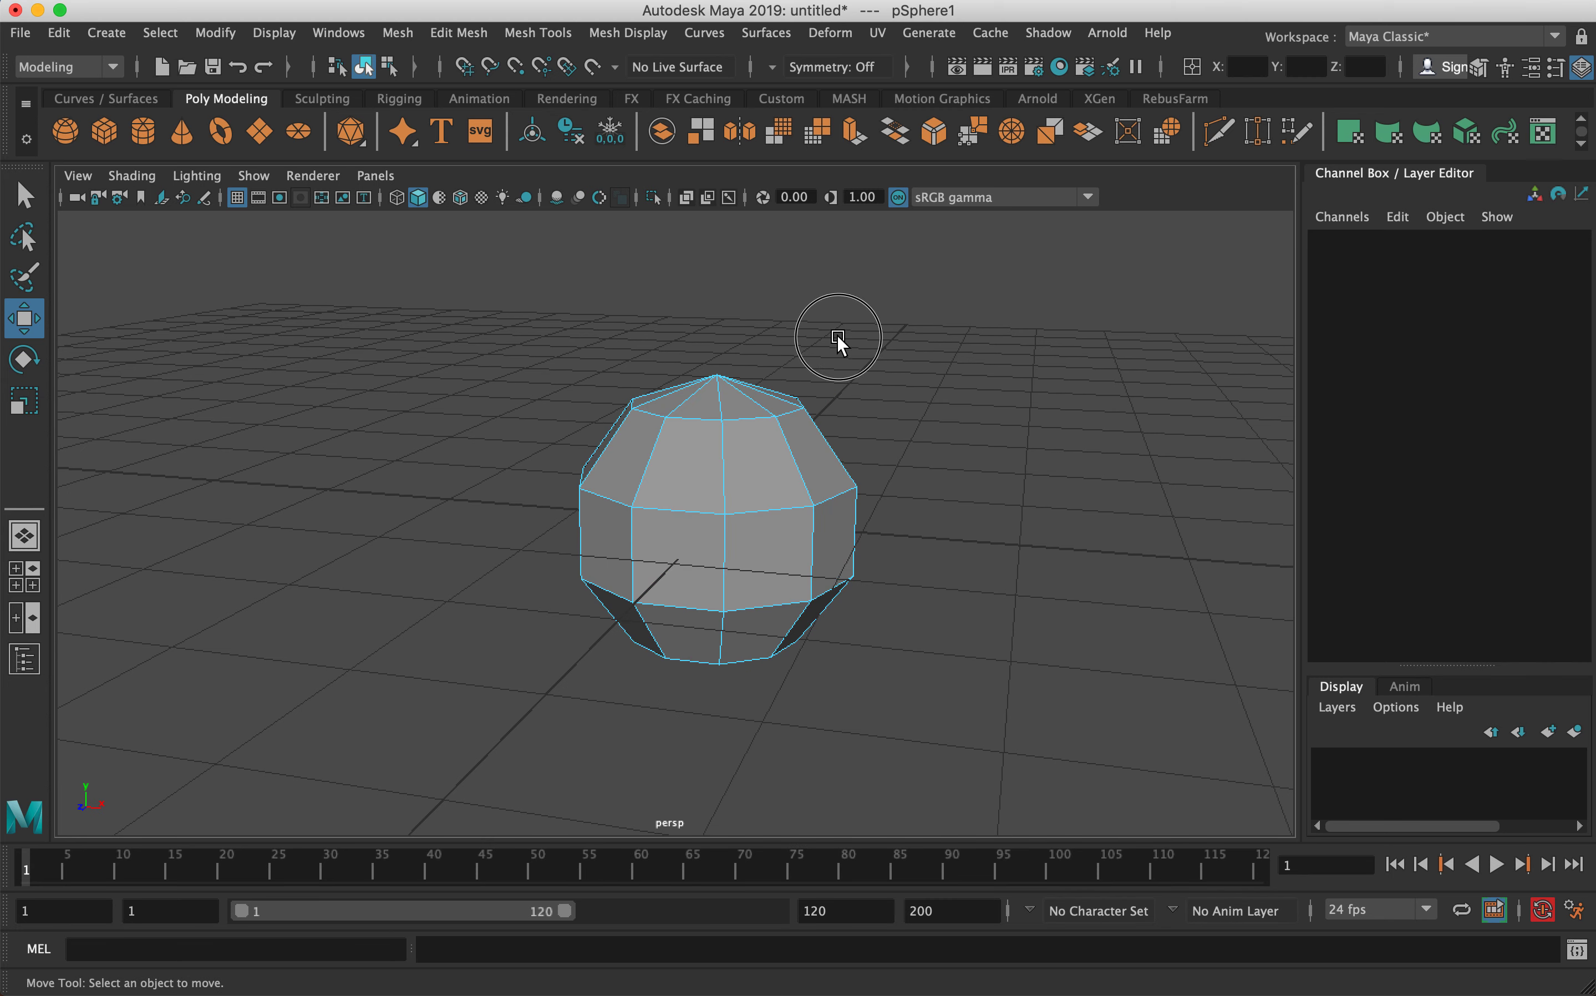
pyautogui.click(894, 339)
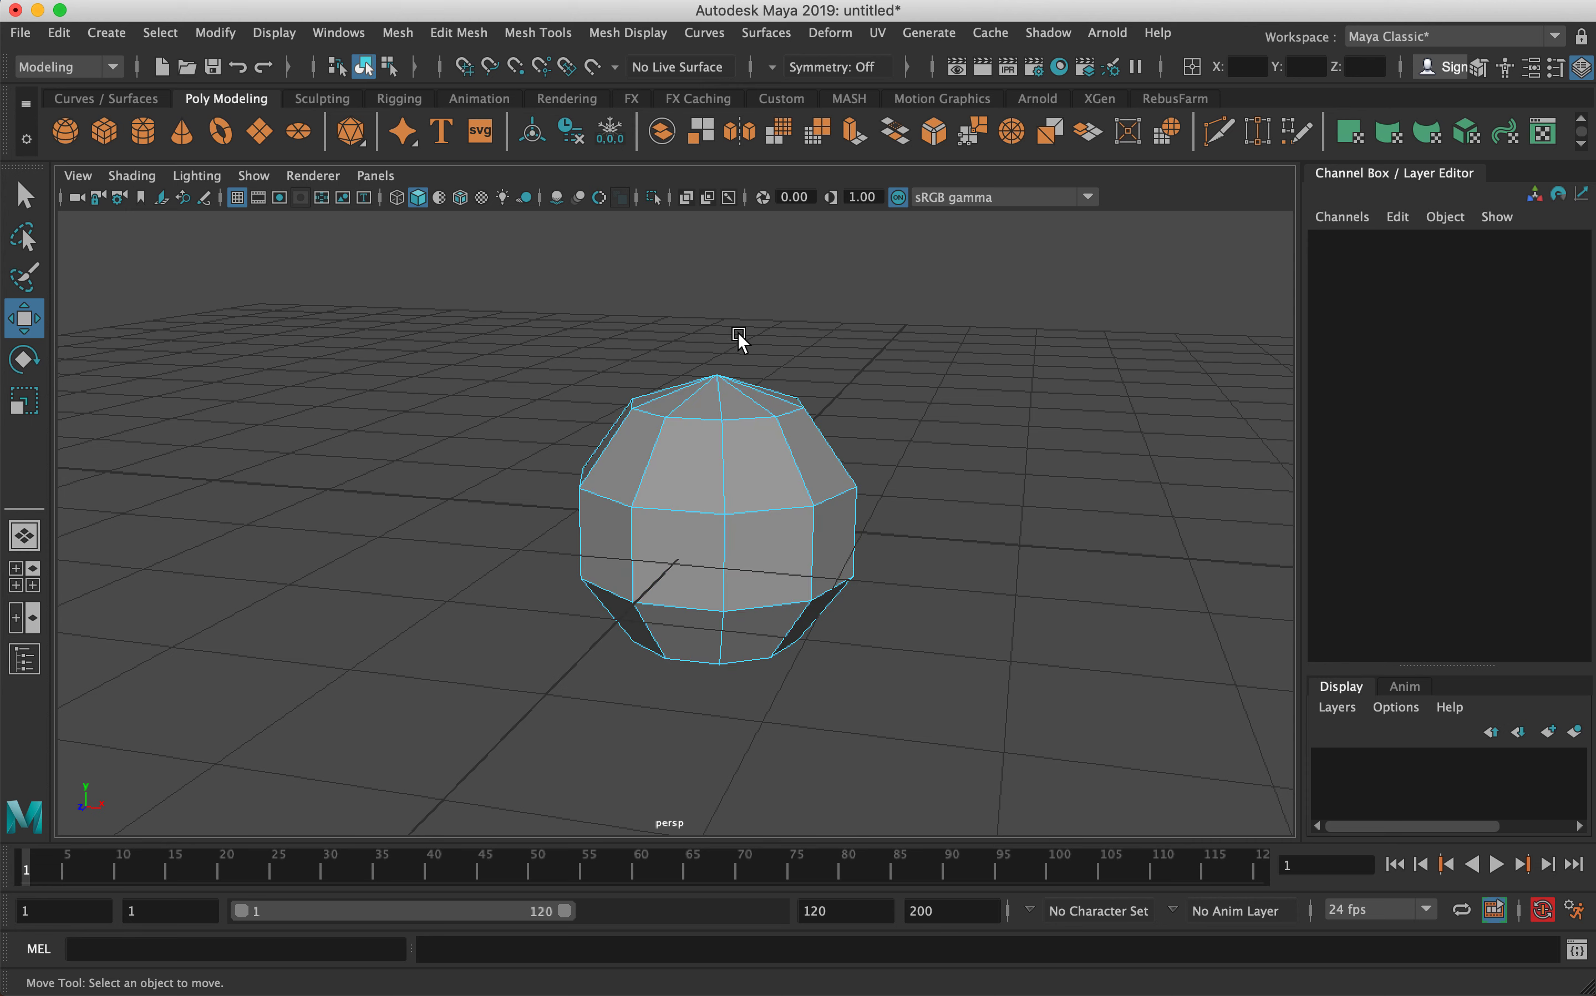
pyautogui.rightClick(731, 392)
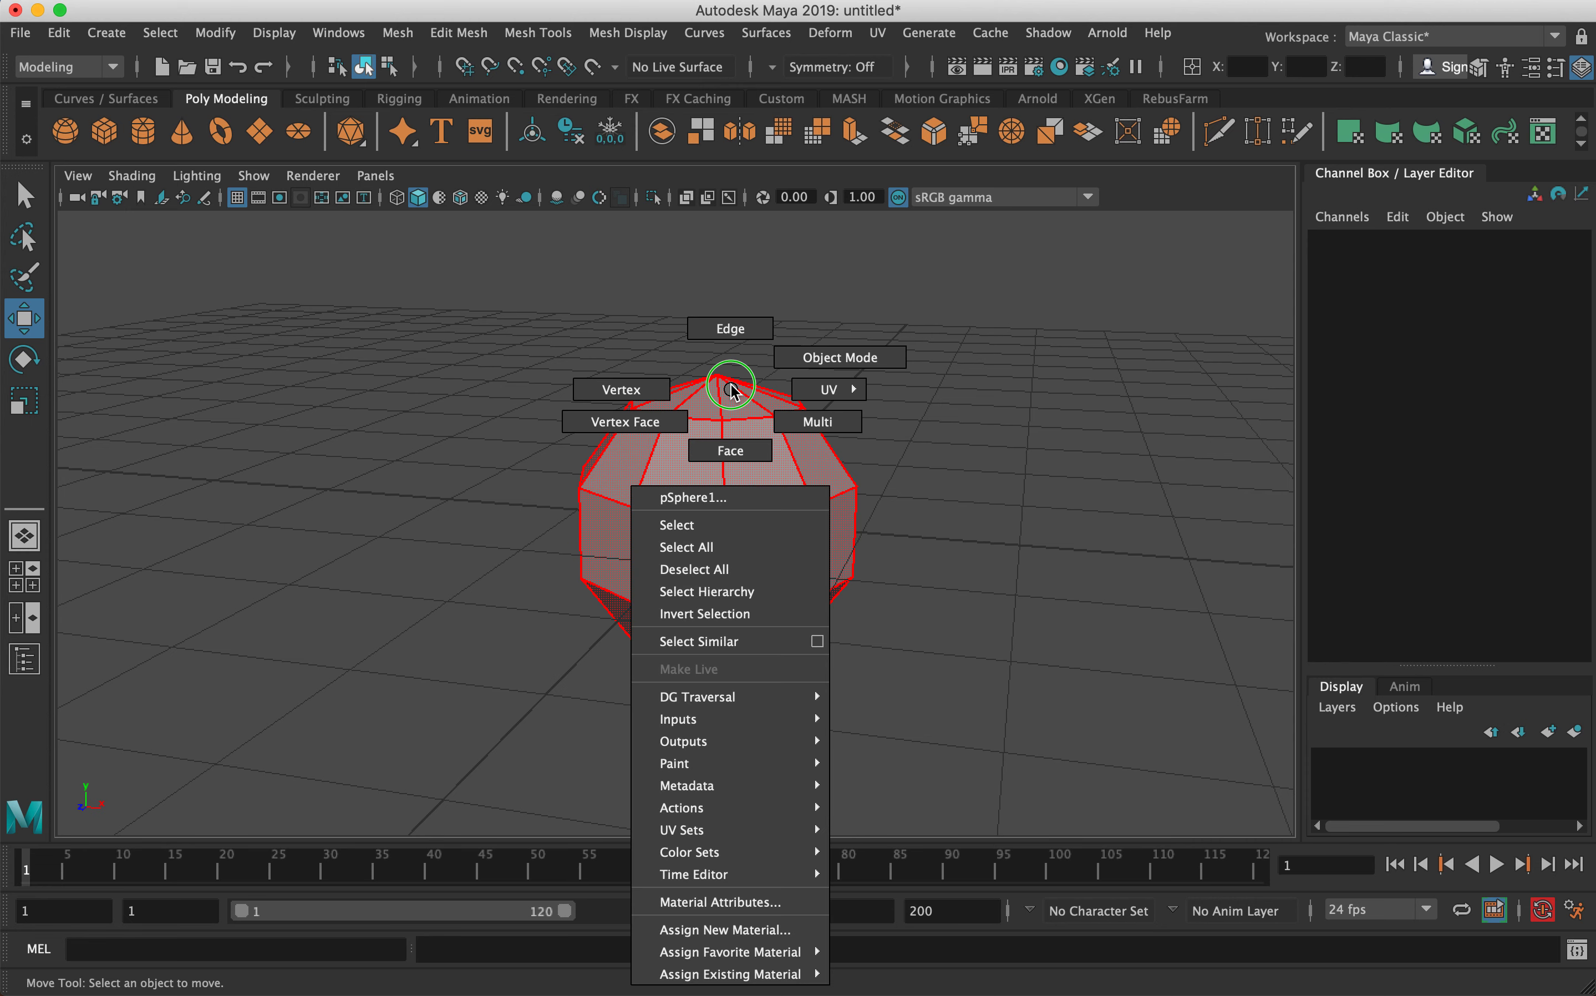
pyautogui.click(623, 390)
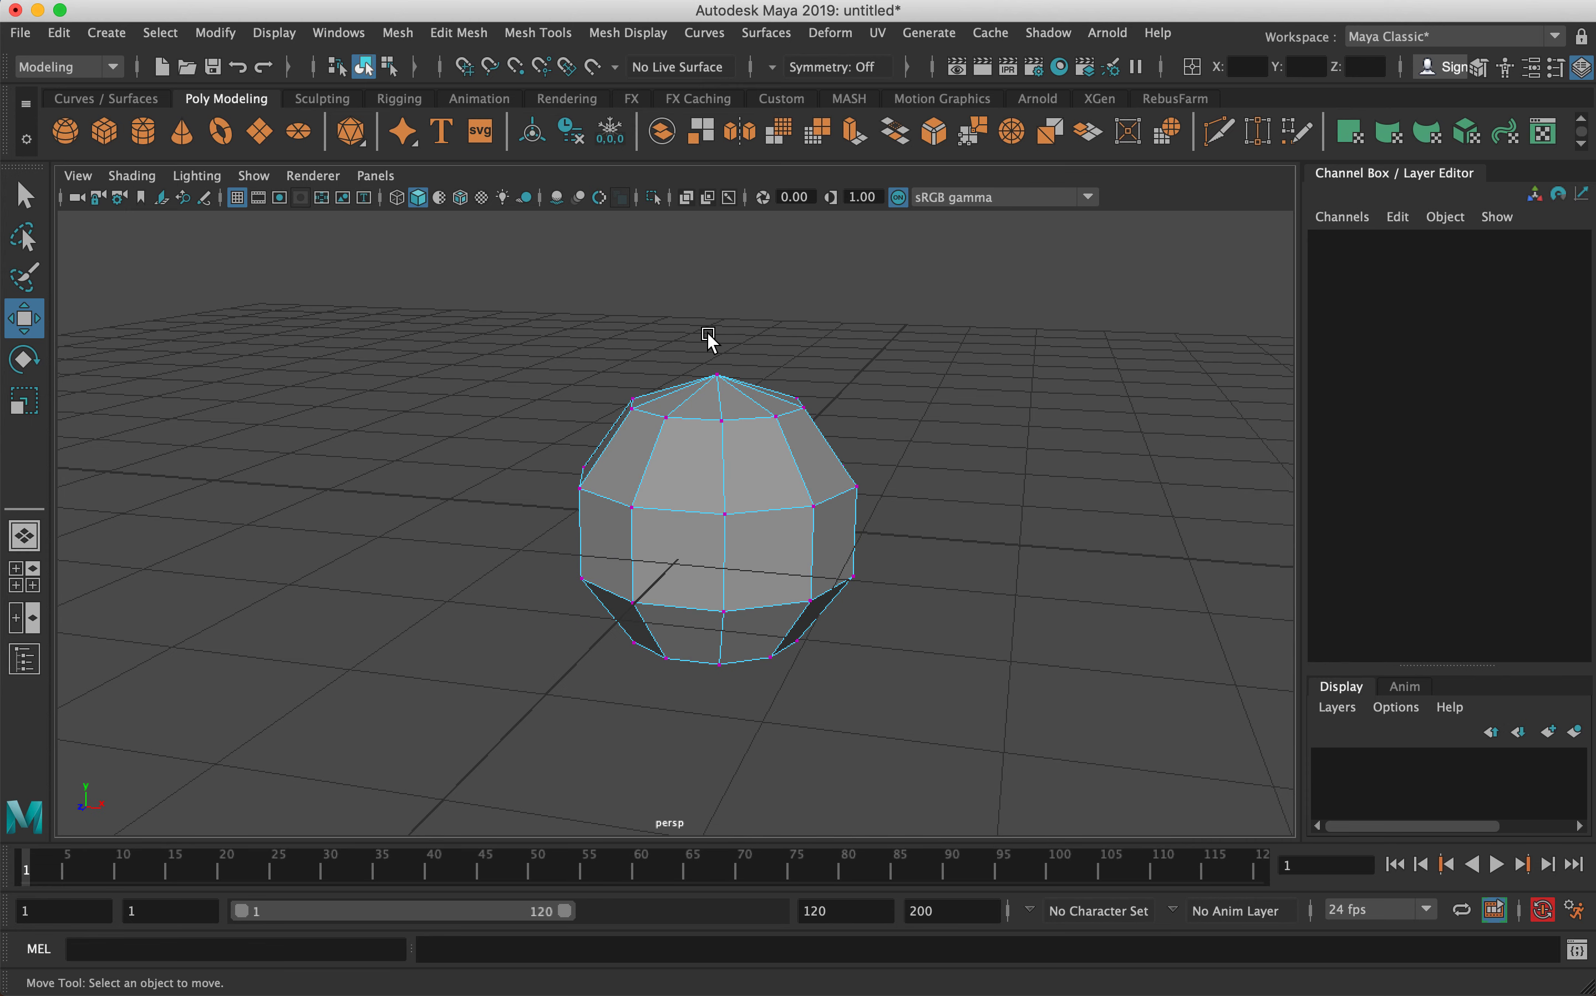
# - Select a group of vertices at the top of the sphere and inspect them from another angle
pyautogui.moveTo(691, 326); pyautogui.dragTo(764, 389)
pyautogui.keyDown('alt'); pyautogui.moveTo(922, 367); pyautogui.dragTo(807, 358, button='right'); pyautogui.keyUp('alt')
pyautogui.keyDown('alt'); pyautogui.moveTo(828, 394); pyautogui.dragTo(854, 435, button='middle'); pyautogui.keyUp('alt')
pyautogui.keyDown('alt'); pyautogui.moveTo(853, 435); pyautogui.dragTo(723, 455); pyautogui.keyUp('alt')
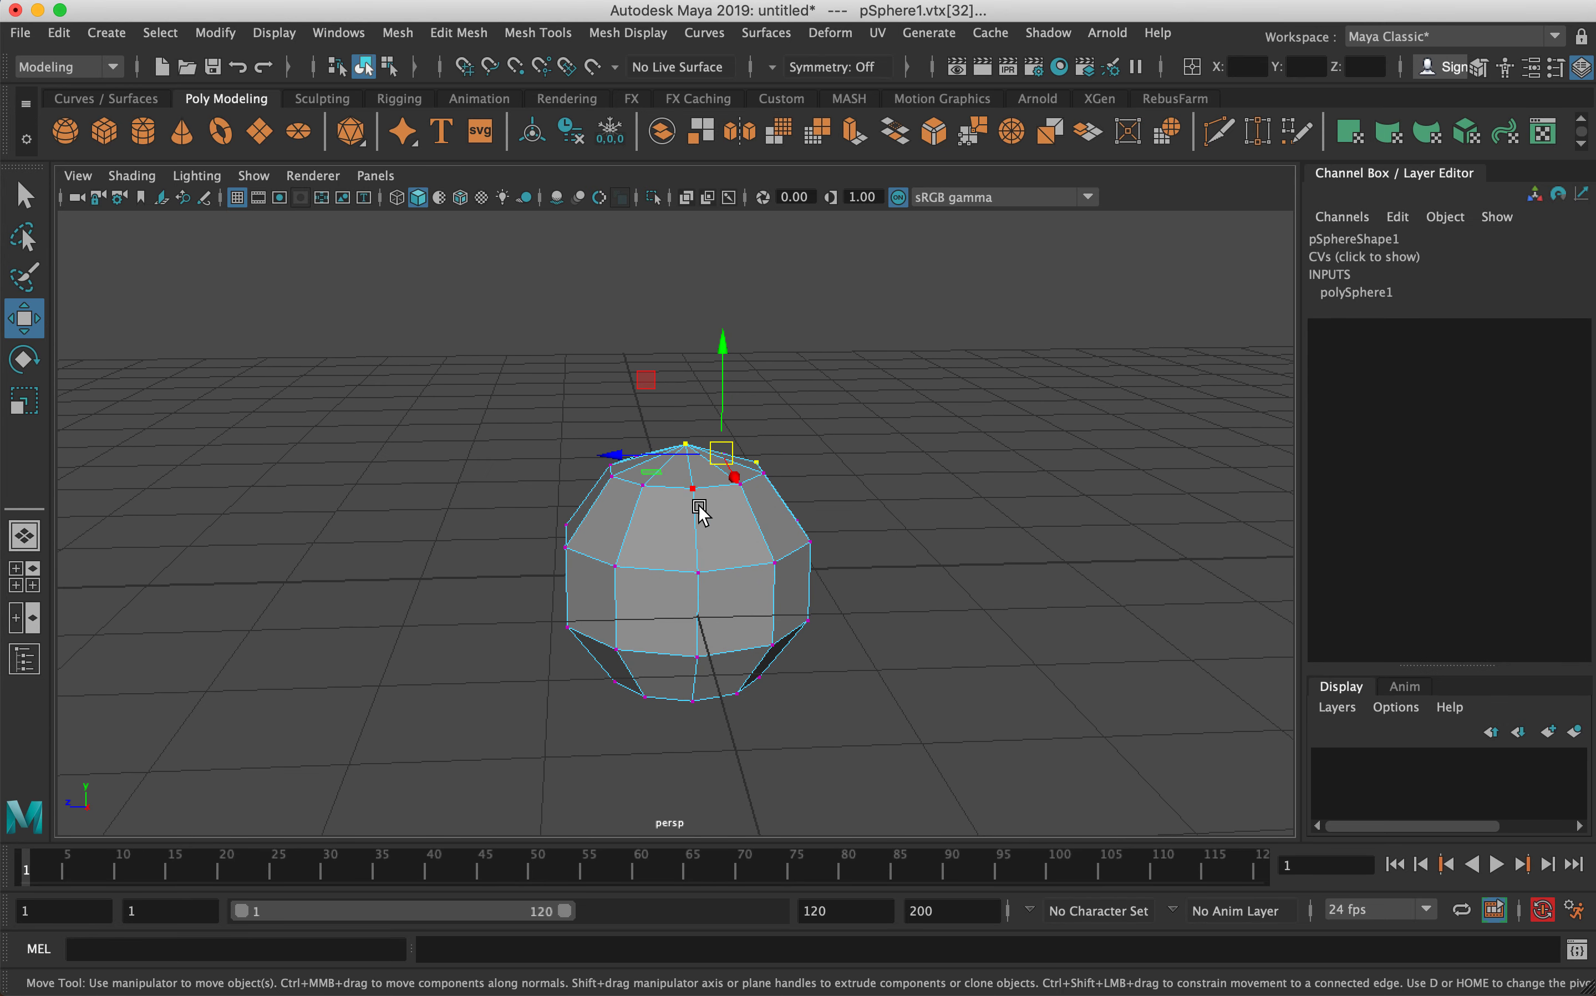
# - Pull the sphere's top vertex upward and its bottom vertex downward to form pointed tips
pyautogui.moveTo(699, 390); pyautogui.dragTo(618, 402, button='right')
pyautogui.click(683, 443)
pyautogui.keyDown('alt'); pyautogui.moveTo(680, 393); pyautogui.dragTo(724, 309); pyautogui.keyUp('alt')
pyautogui.click(733, 407)
pyautogui.keyDown('alt'); pyautogui.moveTo(777, 720); pyautogui.dragTo(746, 634); pyautogui.keyUp('alt')
pyautogui.click(739, 662)
# - Select a vertex above the lower tip and walk the selection across neighbouring vertices to the top vertex
pyautogui.click(745, 598)
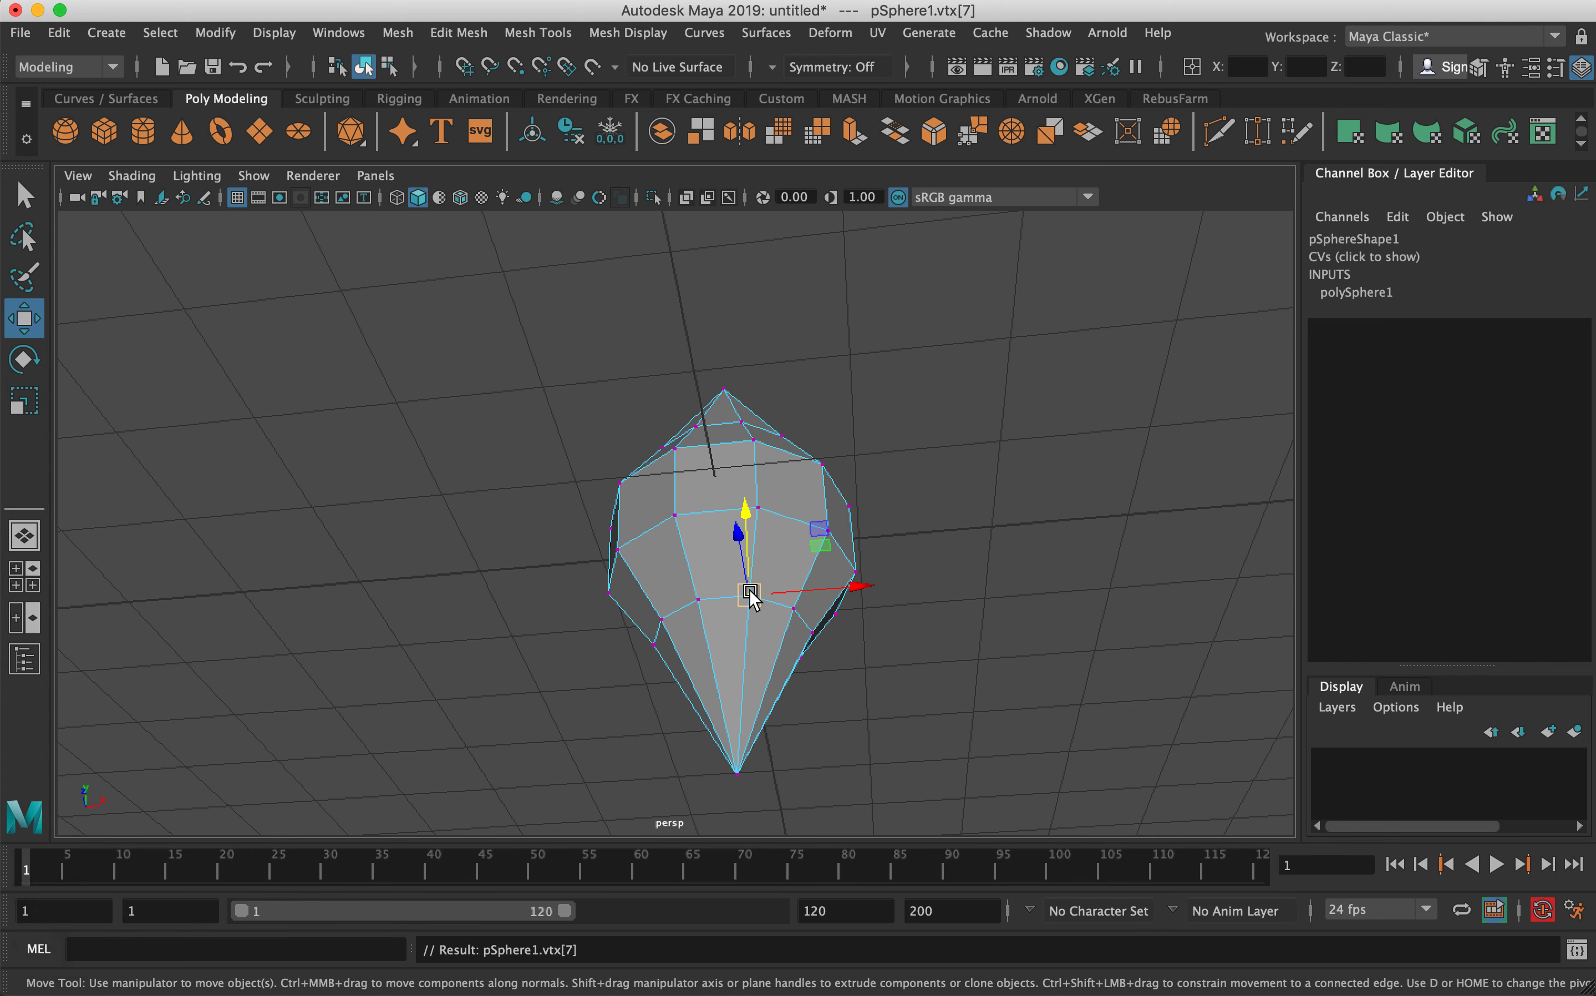
pyautogui.press('Down')
pyautogui.press('Down')
pyautogui.press('Left')
pyautogui.press('Up')
pyautogui.press('Right')
pyautogui.press('Up')
pyautogui.press('Right')
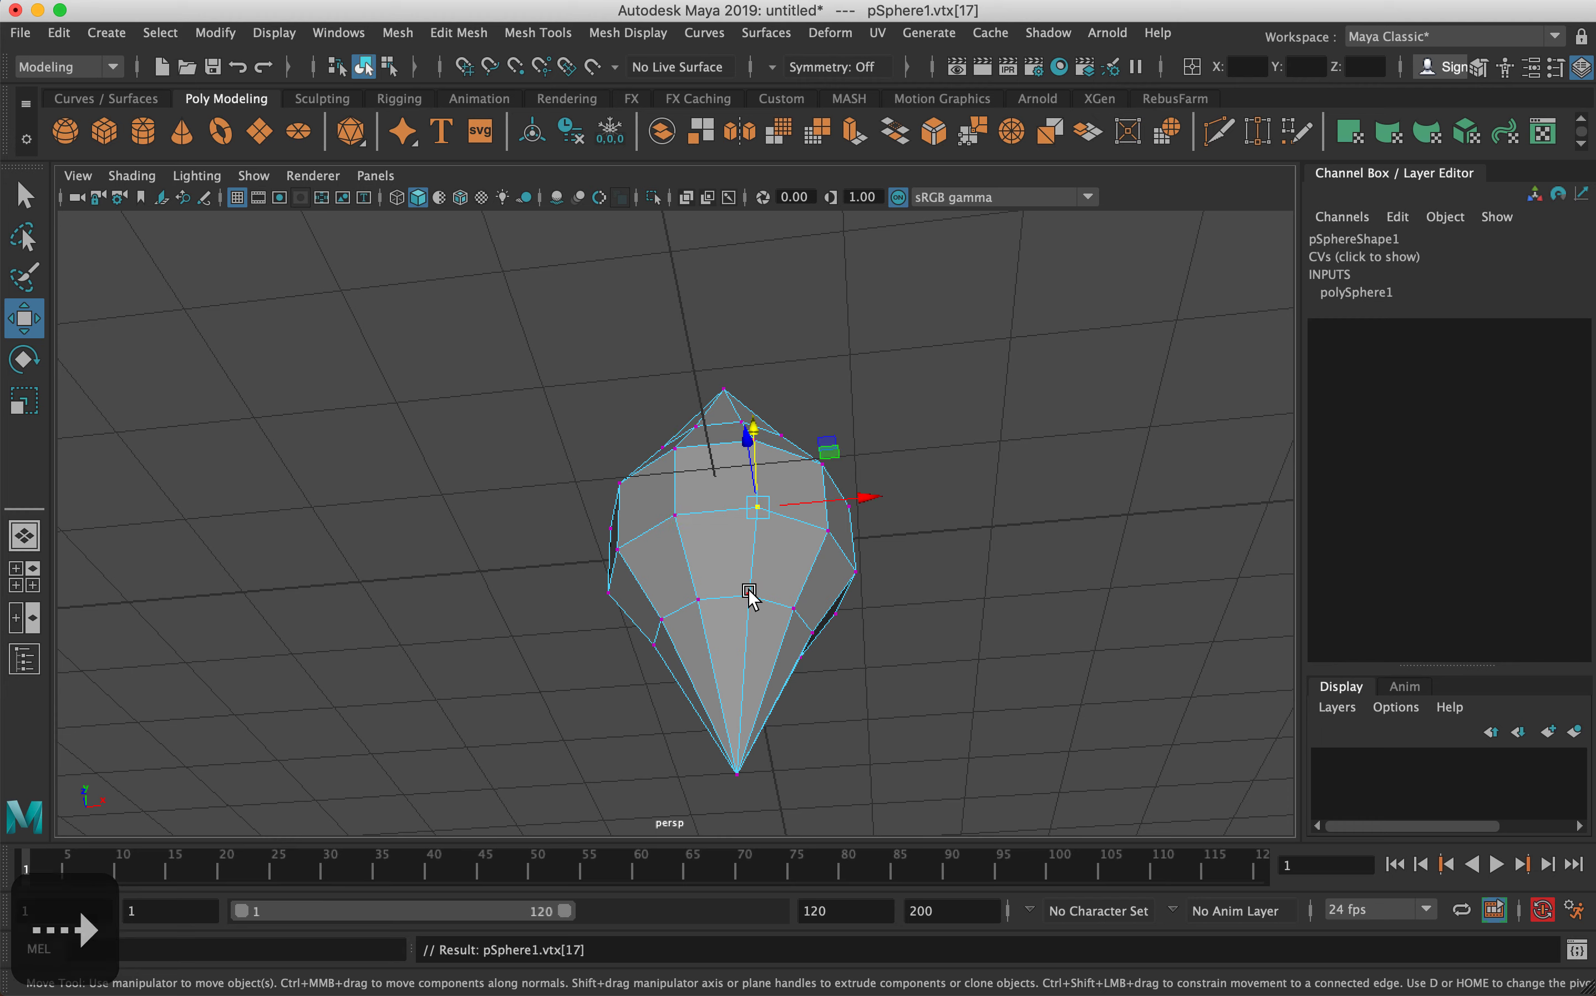
pyautogui.press('Down')
pyautogui.press('Left')
pyautogui.press('Up')
pyautogui.press('Up')
pyautogui.press('Up')
pyautogui.press('Up')
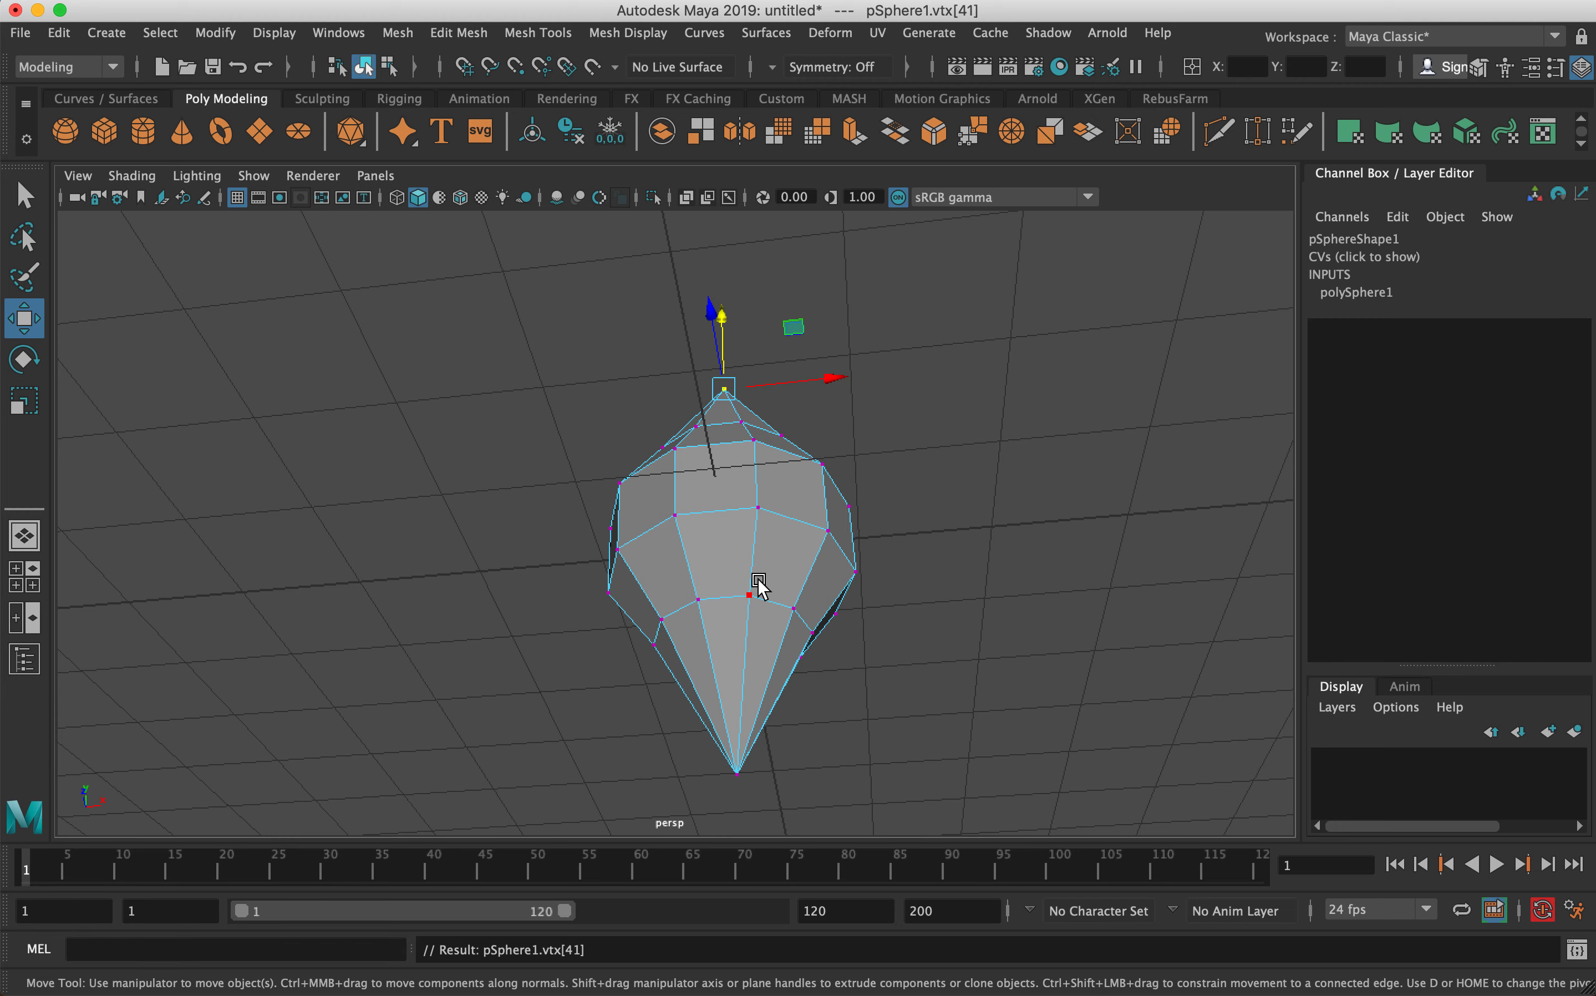
# - Walk the vertex selection down from the tip and around the sphere's middle rings to a front vertex
pyautogui.keyDown('alt'); pyautogui.moveTo(716, 404); pyautogui.dragTo(832, 502); pyautogui.keyUp('alt')
pyautogui.press('Down')
pyautogui.press('Down')
pyautogui.press('Left')
pyautogui.press('Left')
pyautogui.press('Left')
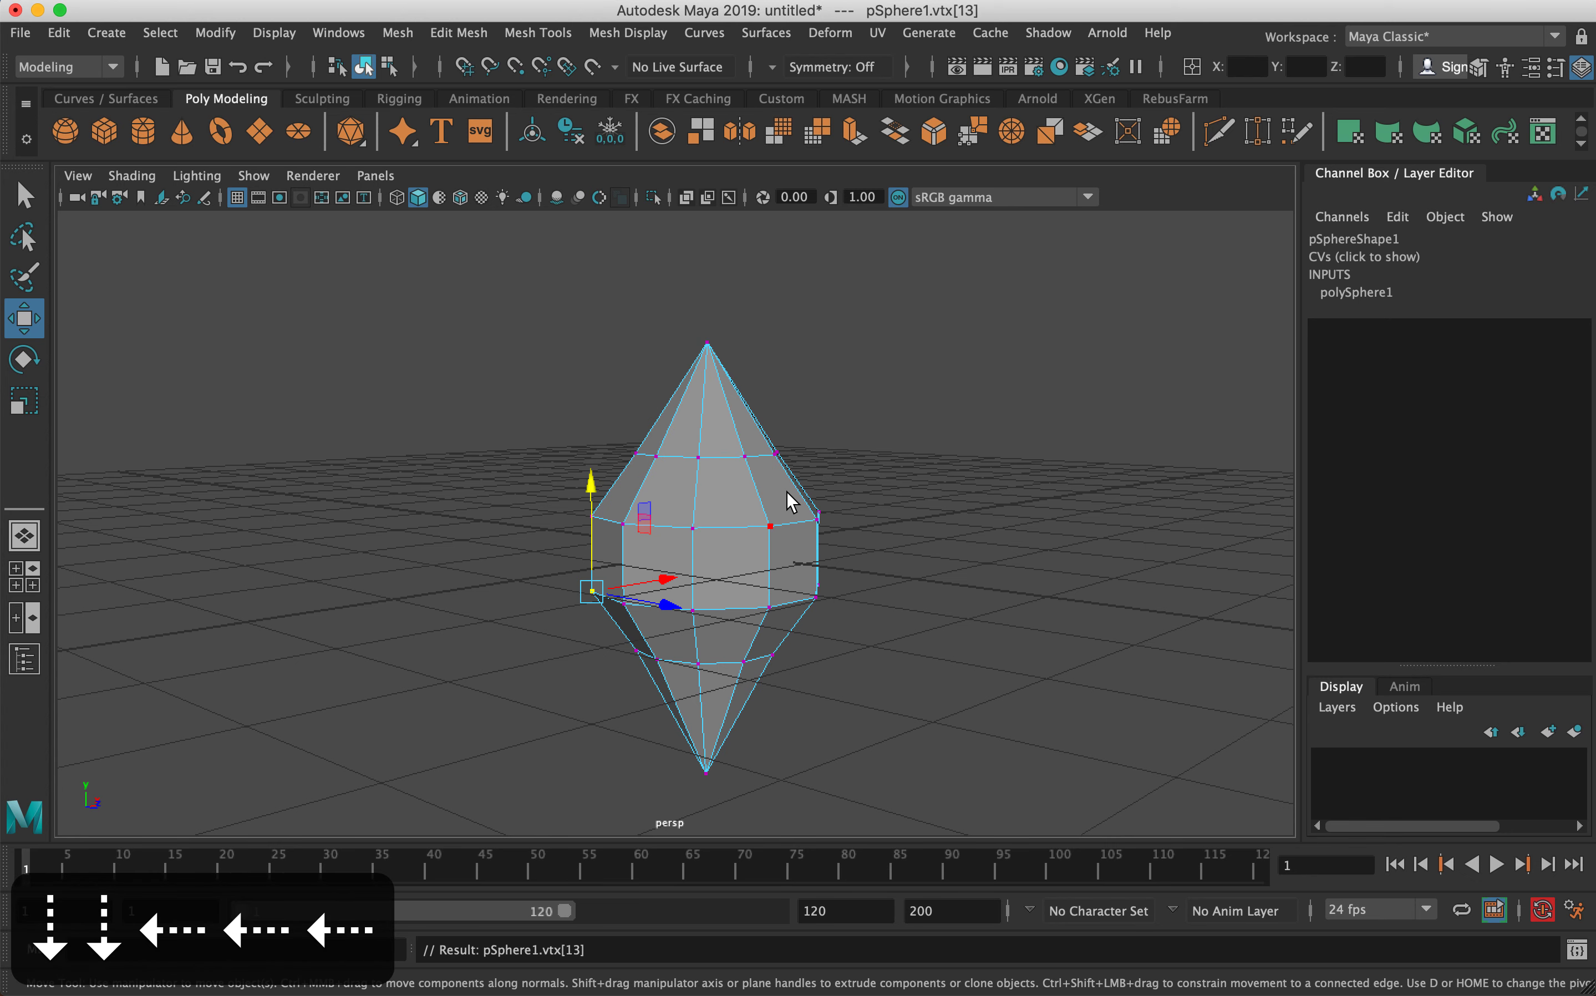
pyautogui.press('Right')
pyautogui.press('Right')
pyautogui.press('Right')
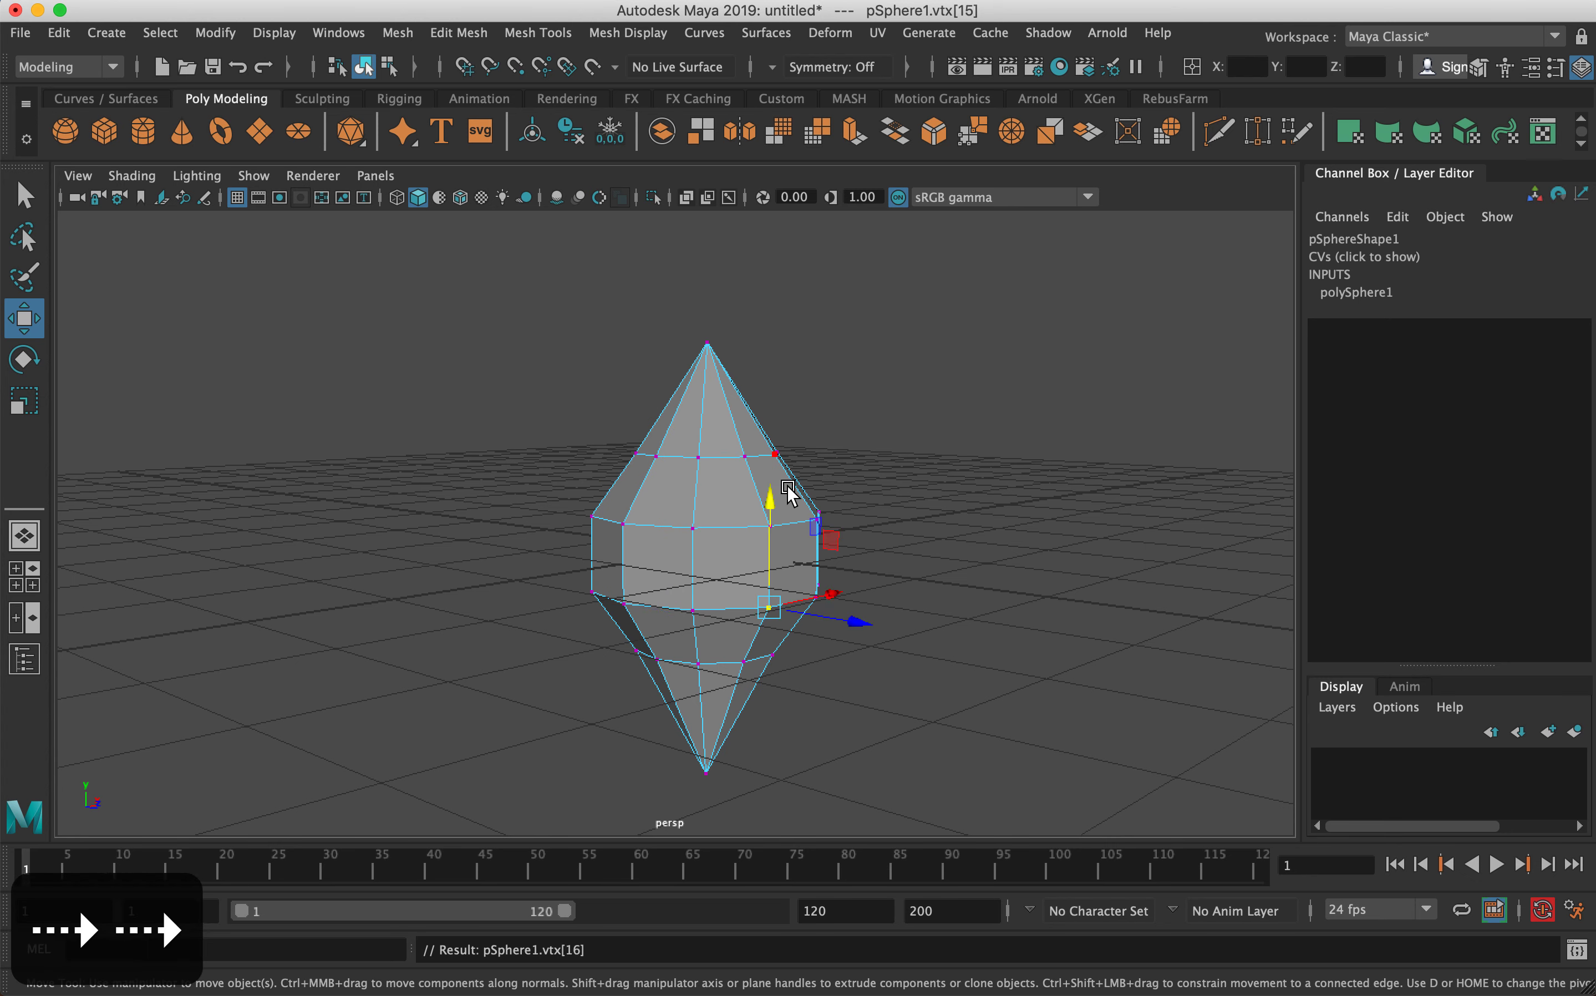
pyautogui.press('Up')
pyautogui.press('Left')
pyautogui.press('Up')
pyautogui.press('Down')
pyautogui.press('Down')
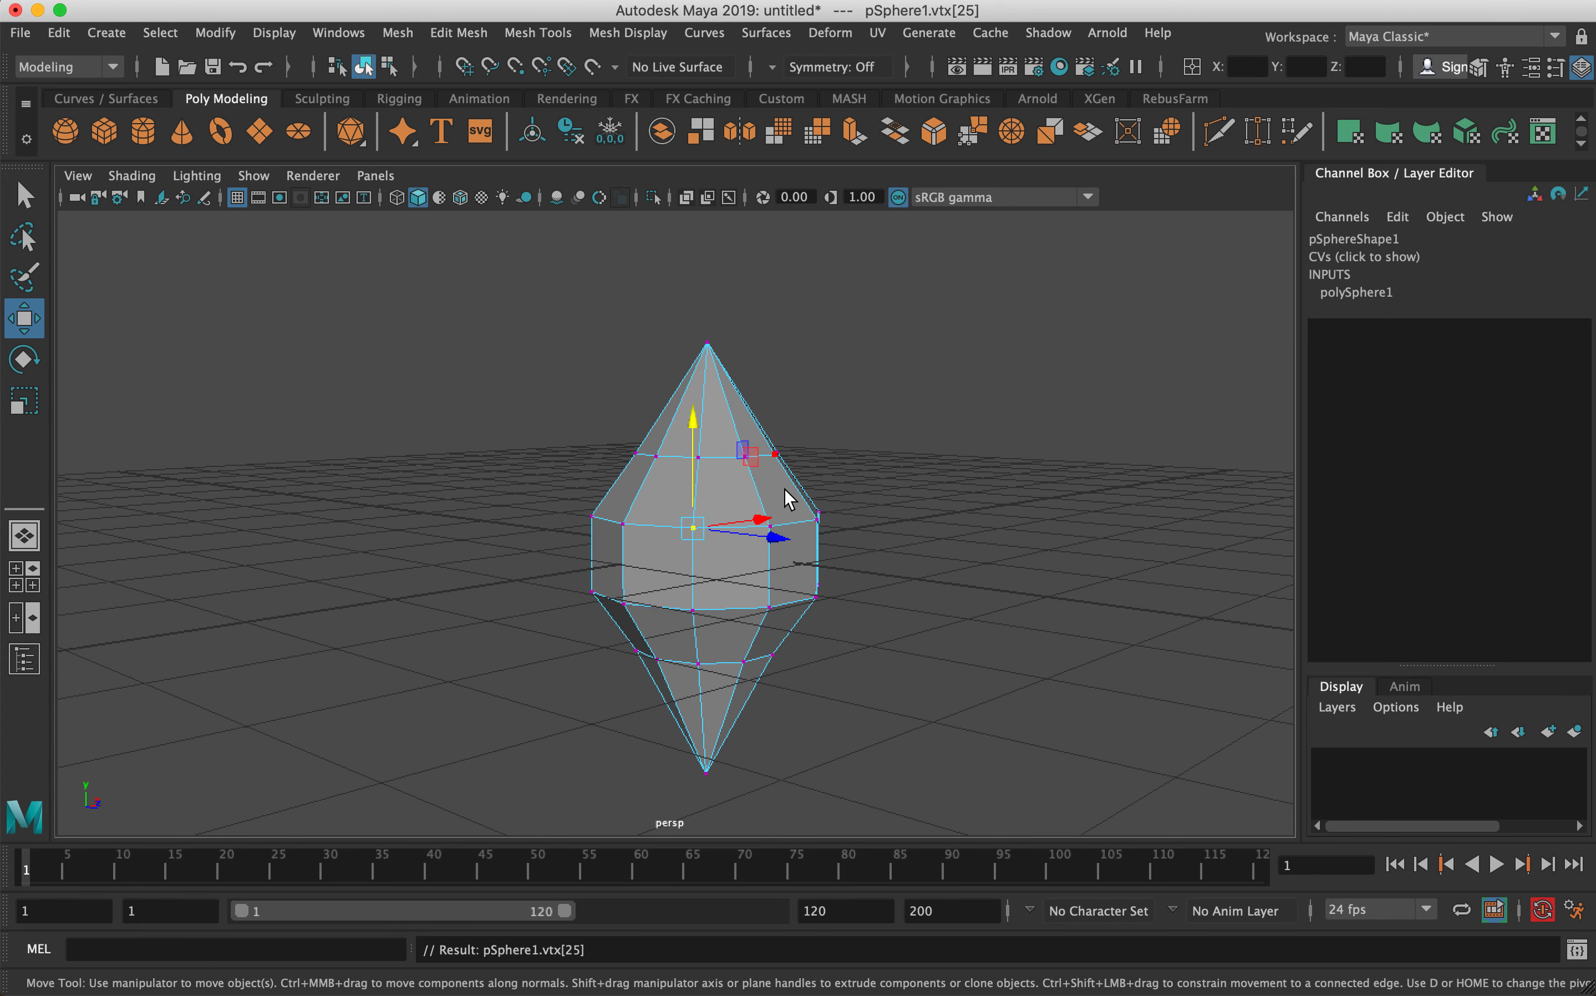
# - Move the vertex selection across the upper rings and add a neighbouring vertex on the upper middle ring
pyautogui.press('Right')
pyautogui.press('Right')
pyautogui.press('Up')
pyautogui.press('Left')
pyautogui.press('Left')
pyautogui.press('Left')
pyautogui.press('Up')
pyautogui.press('Right')
pyautogui.press('Down')
pyautogui.press('Down')
pyautogui.press('Left')
pyautogui.press('Up')
pyautogui.keyDown('shift'); pyautogui.click(582, 514); pyautogui.keyUp('shift')
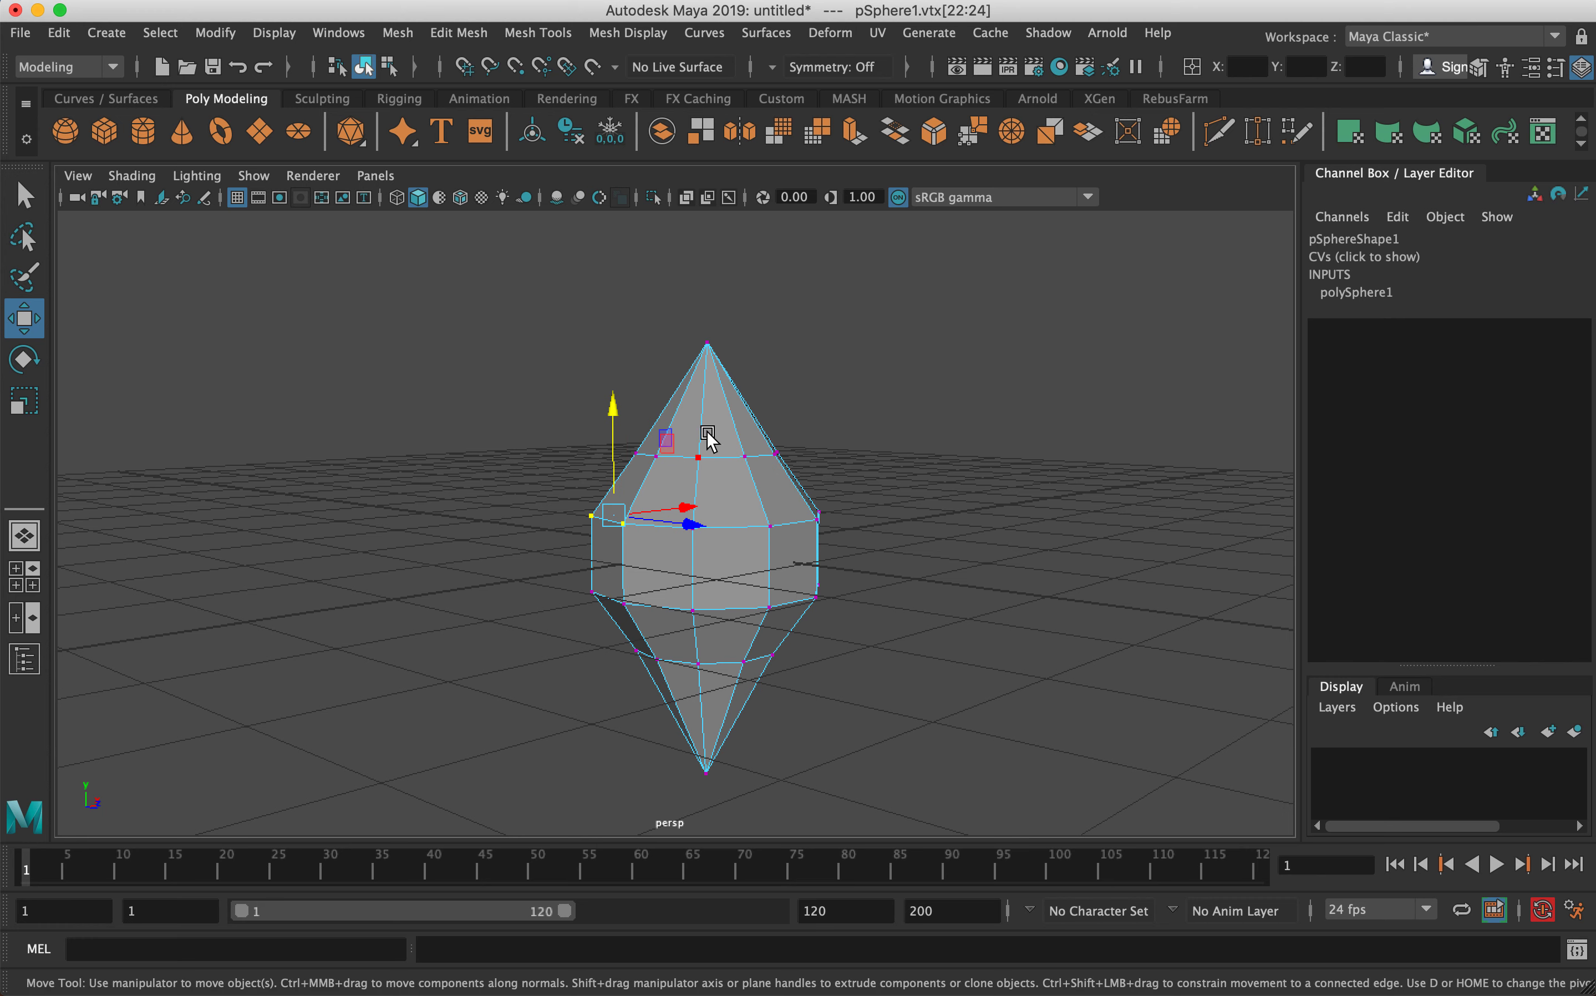
# - Switch the sphere to edge mode, select a vertical edge loop and step the loop selection around the sphere
pyautogui.moveTo(717, 433); pyautogui.dragTo(713, 326, button='right')
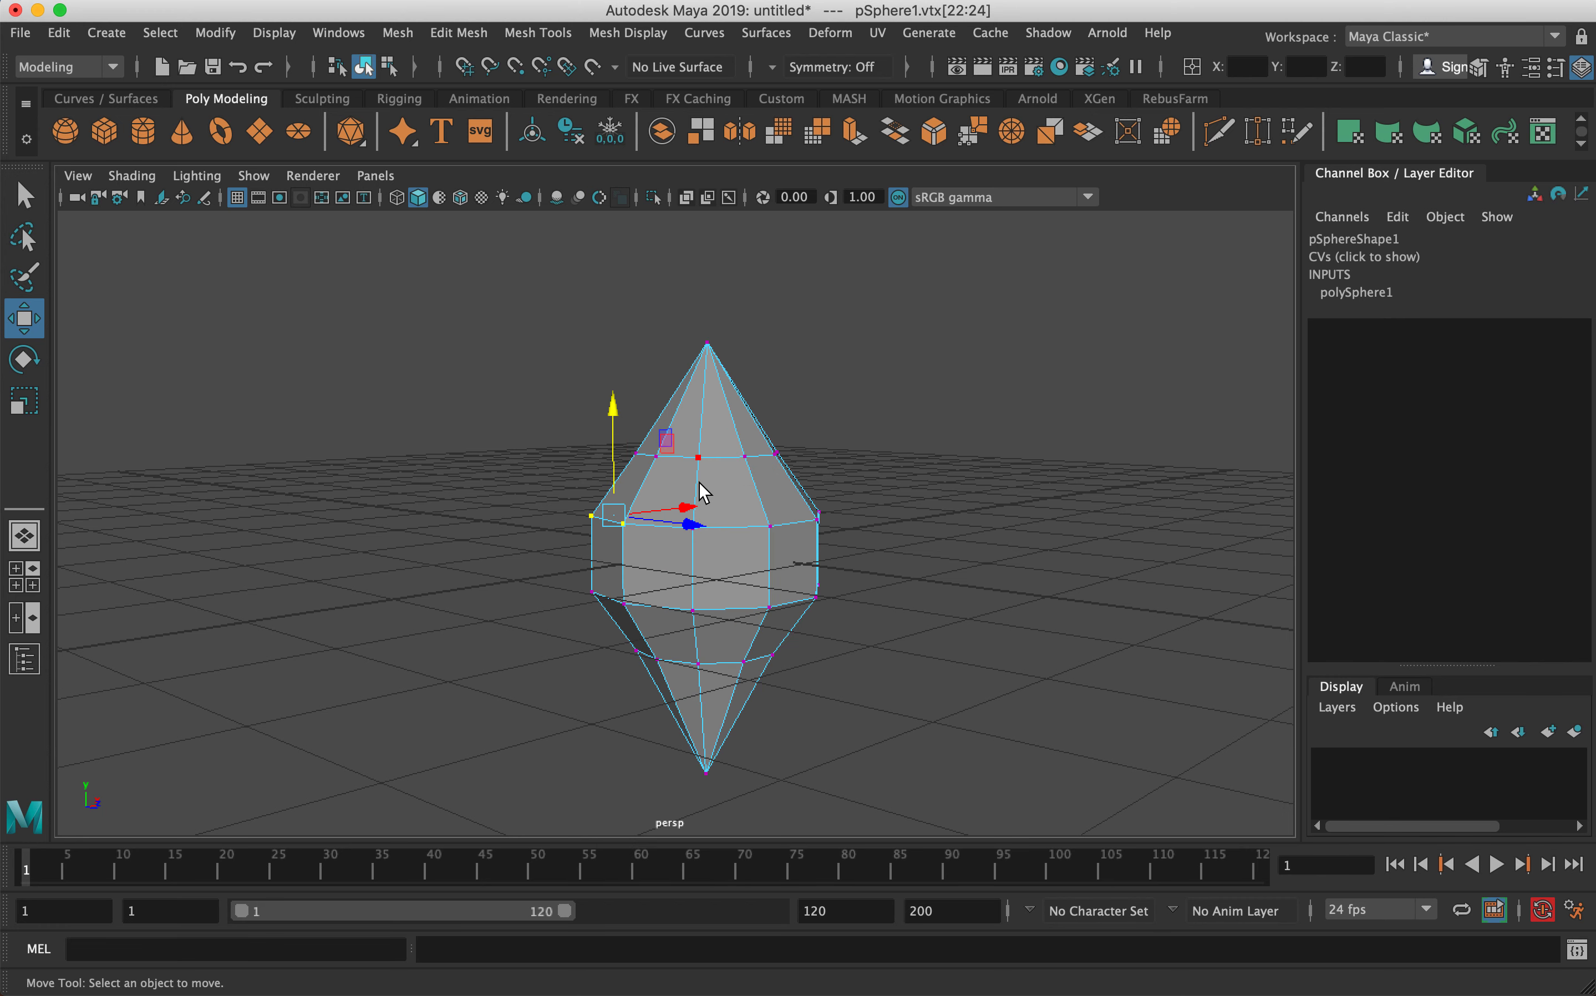
pyautogui.doubleClick(696, 481)
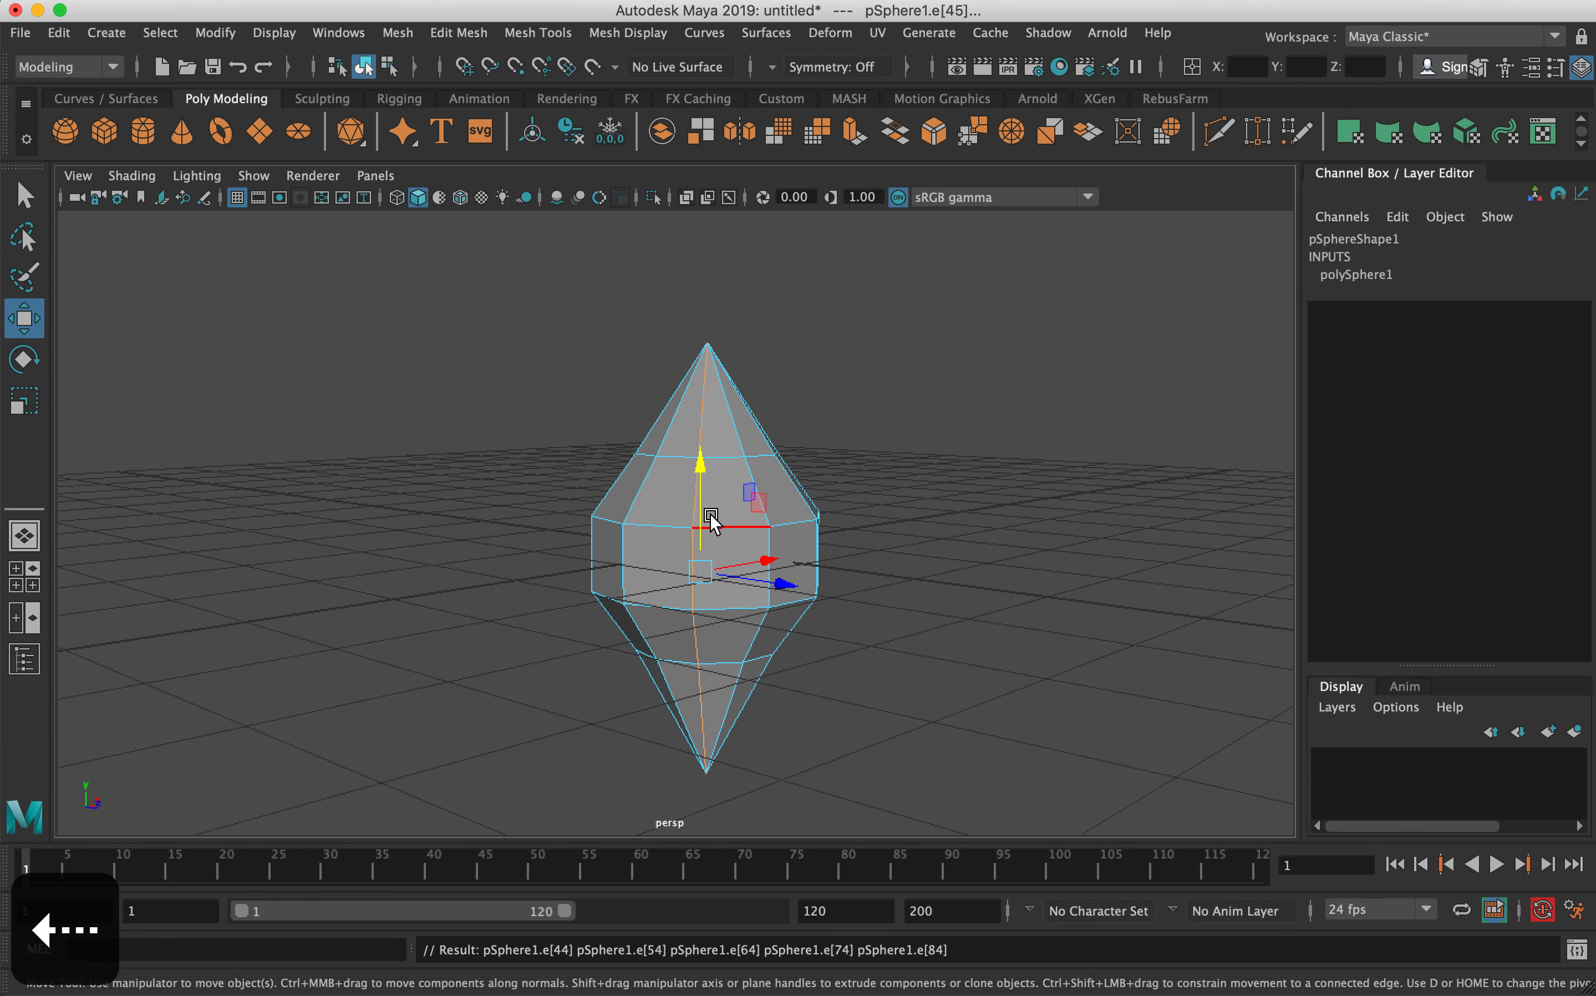
pyautogui.press('Right')
pyautogui.press('Right')
pyautogui.press('Right')
pyautogui.press('Right')
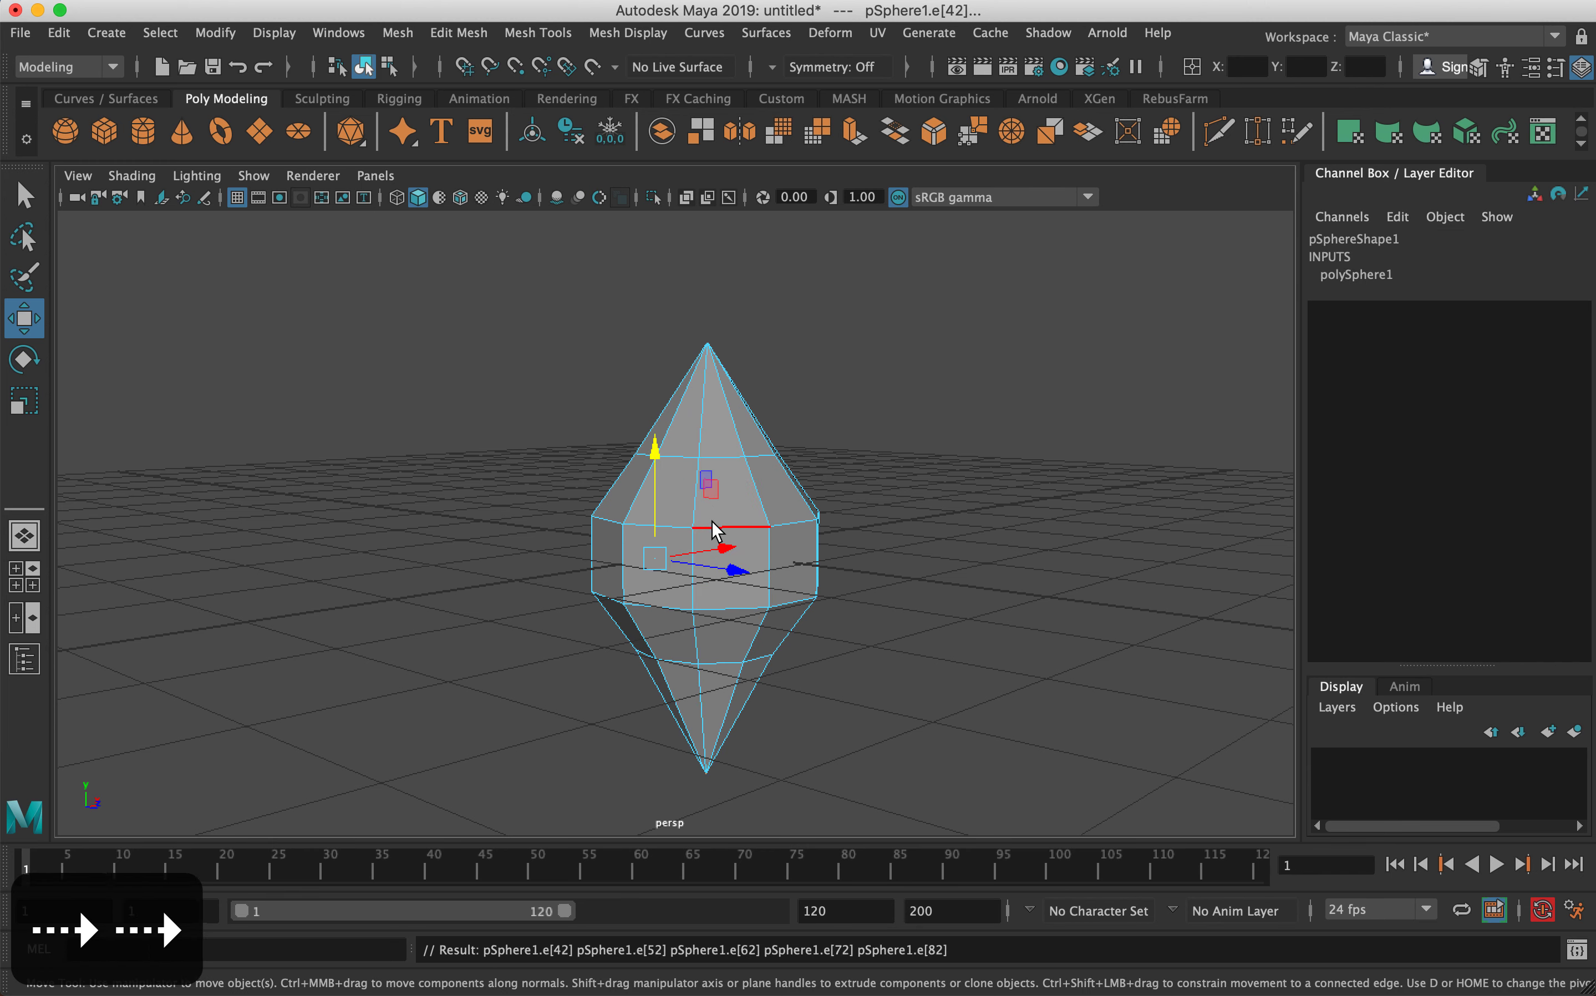
pyautogui.press('Right')
pyautogui.press('Right')
pyautogui.press('Right')
pyautogui.press('Right')
pyautogui.press('Right')
pyautogui.press('Right')
pyautogui.press('Right')
pyautogui.press('Right')
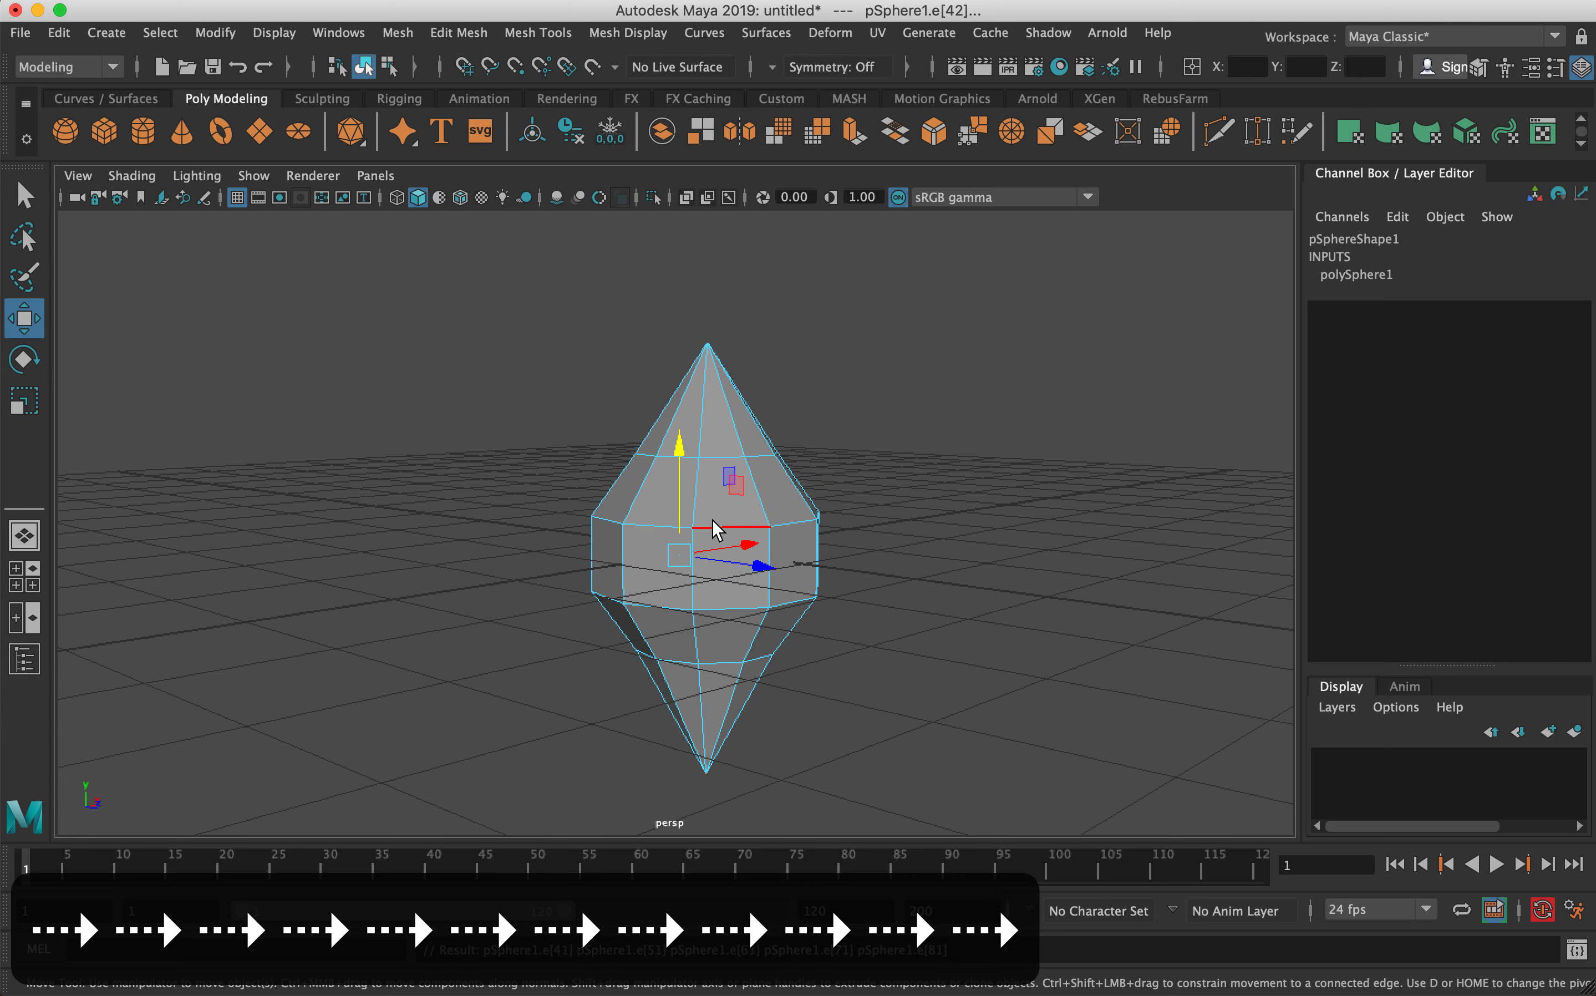
# - Step the edge selection back and forth in the up and down directions on the sphere
pyautogui.press('Up')
pyautogui.press('Down')
pyautogui.press('Down')
pyautogui.press('Up')
pyautogui.press('Up')
pyautogui.press('Up')
pyautogui.press('Up')
pyautogui.press('Down')
pyautogui.press('Down')
pyautogui.press('Down')
# - Select the horizontal edge loop below the upper tip and scale it outward
pyautogui.keyDown('alt'); pyautogui.moveTo(749, 469); pyautogui.dragTo(667, 471); pyautogui.keyUp('alt')
pyautogui.click(674, 456)
pyautogui.press('r')
pyautogui.doubleClick(728, 454)
pyautogui.moveTo(723, 453); pyautogui.dragTo(821, 431)
# - Select the edge loop directly below the widened one, scale it outward and rotate it to a tilt
pyautogui.doubleClick(734, 527)
pyautogui.press('e')
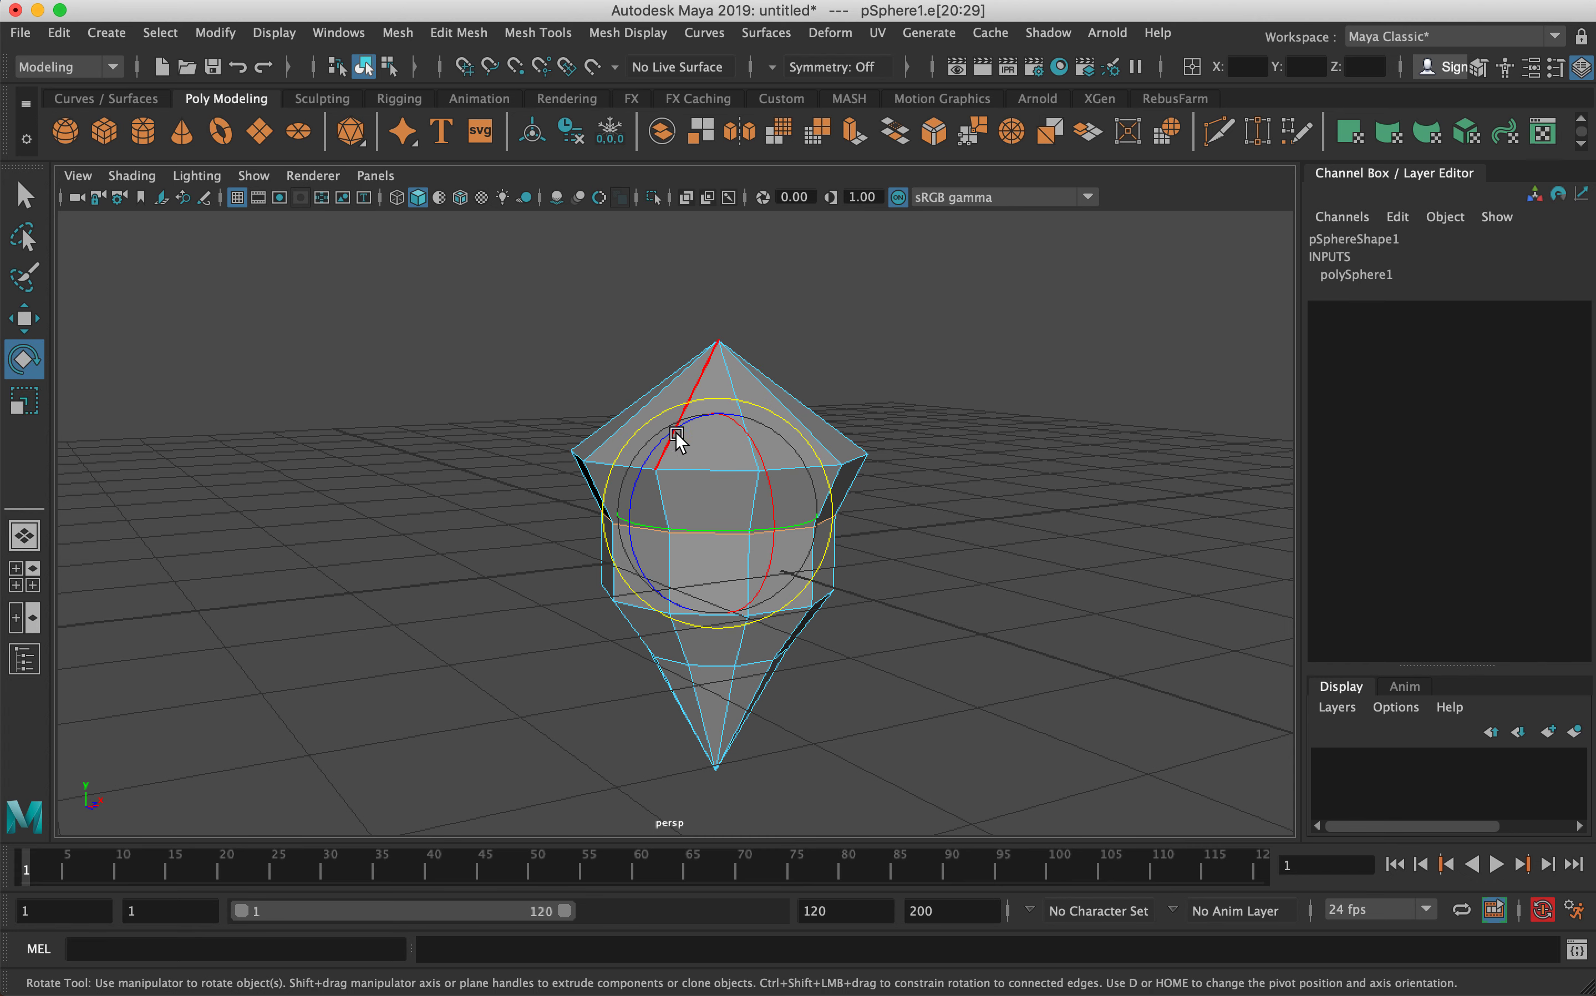
pyautogui.moveTo(687, 427); pyautogui.dragTo(879, 493)
pyautogui.press('r')
pyautogui.press('e')
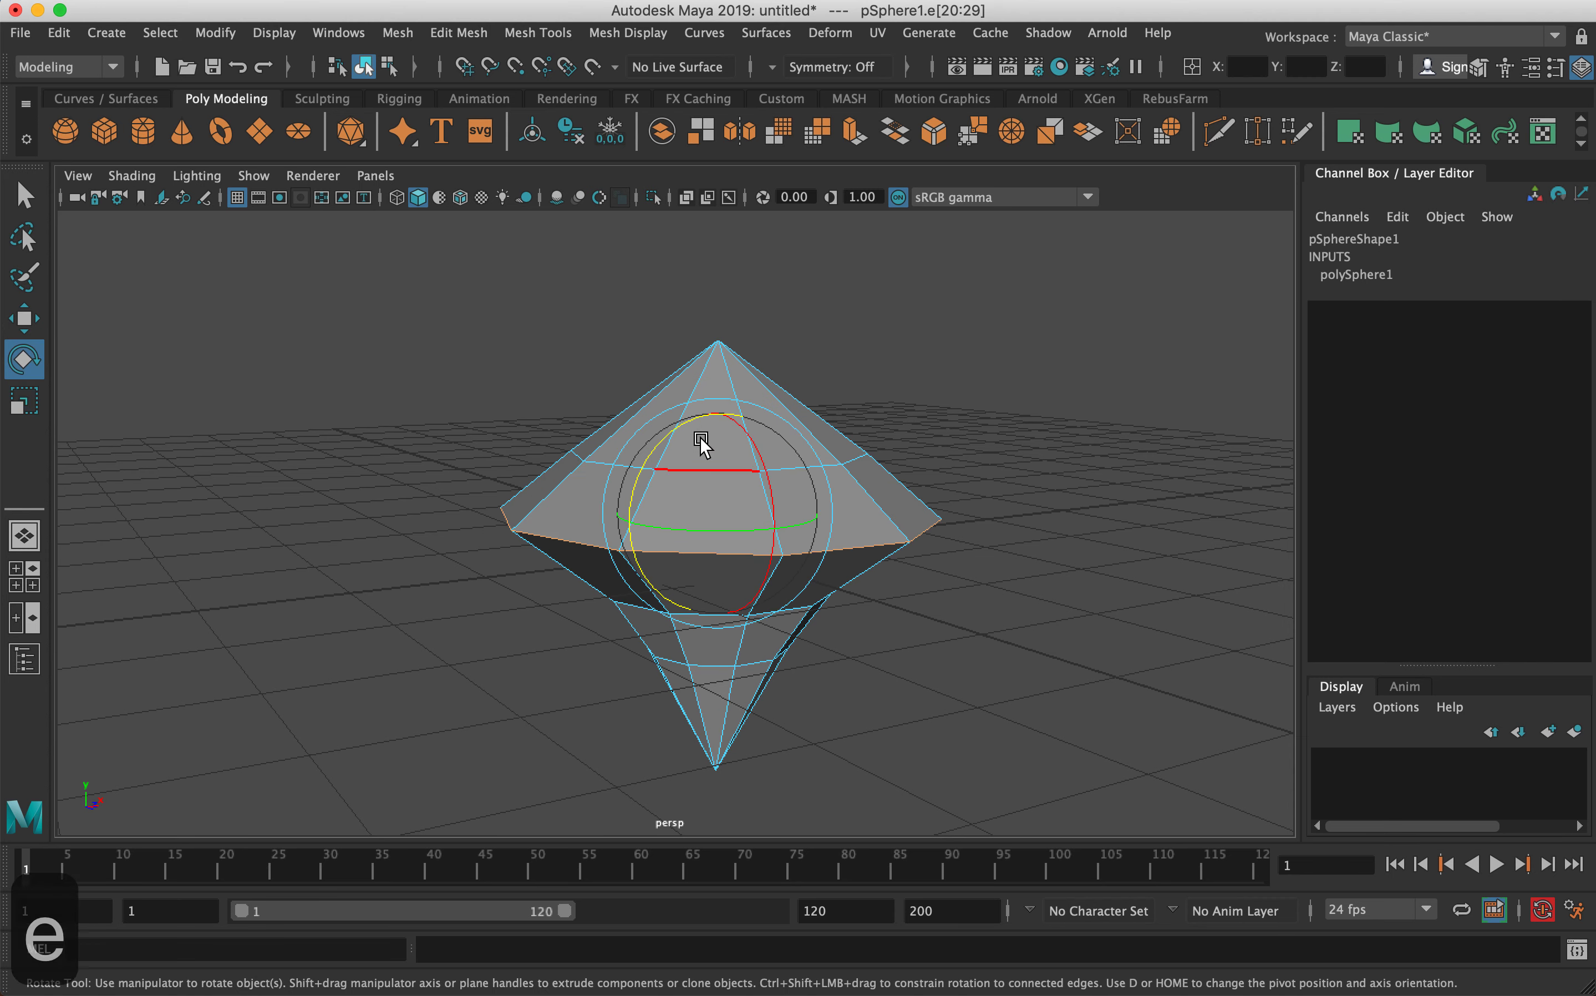
pyautogui.moveTo(677, 438)
pyautogui.mouseDown()
pyautogui.moveTo(699, 420)
pyautogui.moveTo(664, 459)
pyautogui.mouseUp()
# - Select the edge loop just above the lower tip and move it upward
pyautogui.keyDown('alt'); pyautogui.moveTo(688, 627); pyautogui.dragTo(697, 666); pyautogui.keyUp('alt')
pyautogui.doubleClick(713, 661)
pyautogui.press('w')
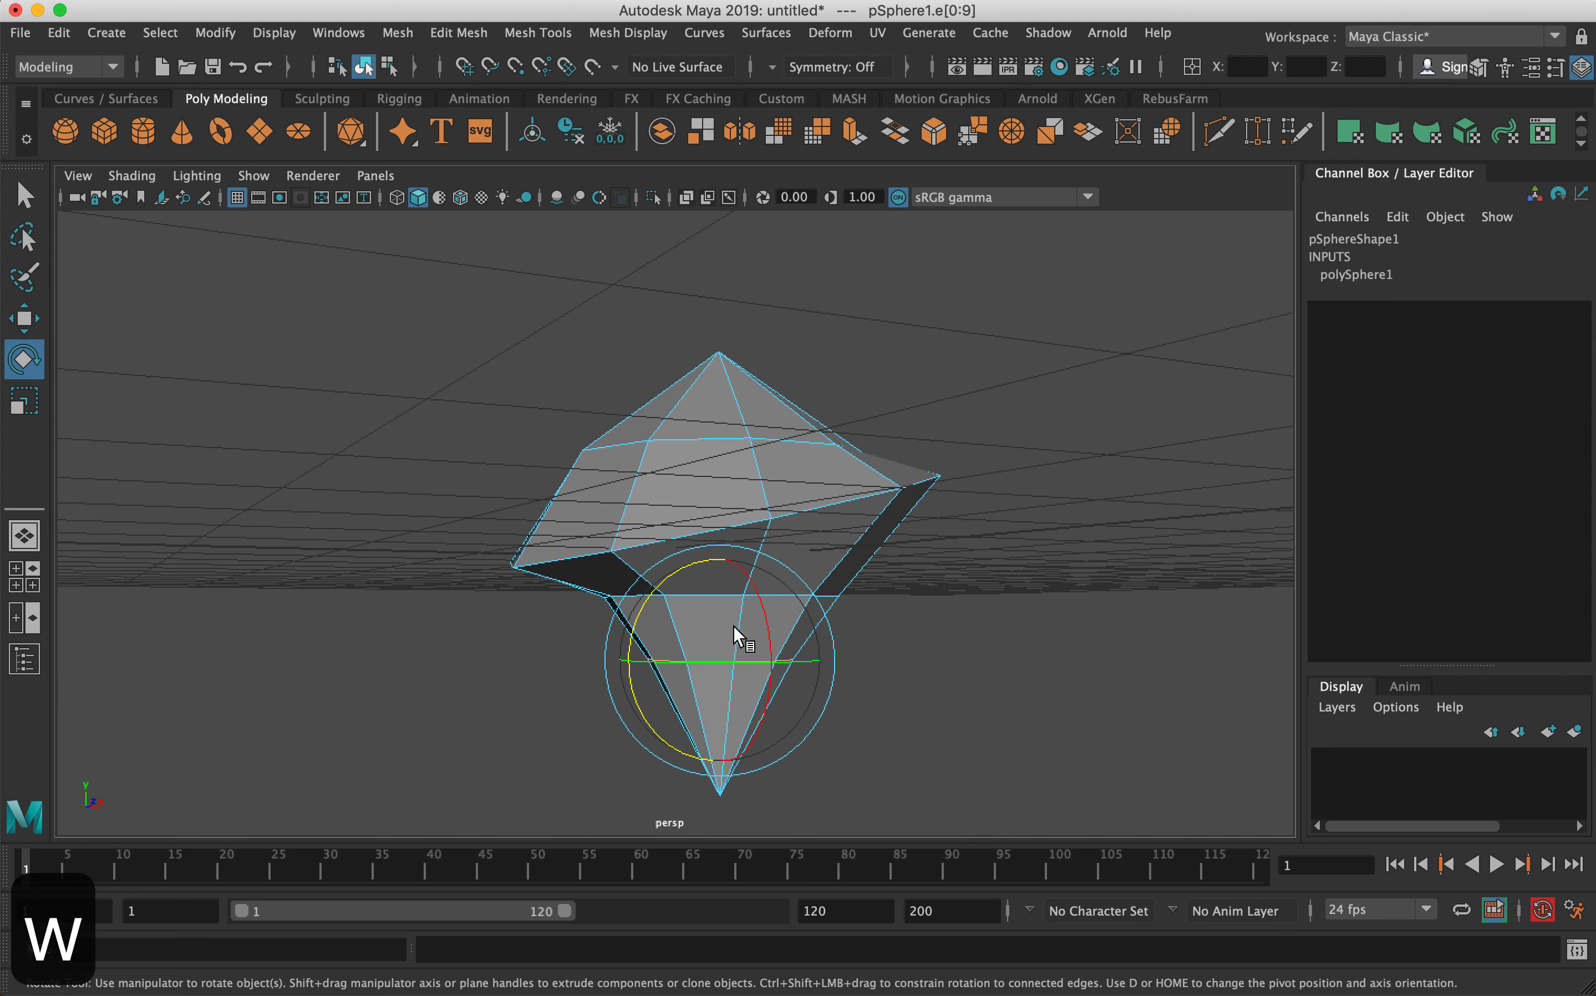
pyautogui.moveTo(719, 546); pyautogui.dragTo(717, 501)
# - Select the next edge loop up from the lower tip and scale it outward into a wide rim
pyautogui.click(650, 596)
pyautogui.doubleClick(651, 596)
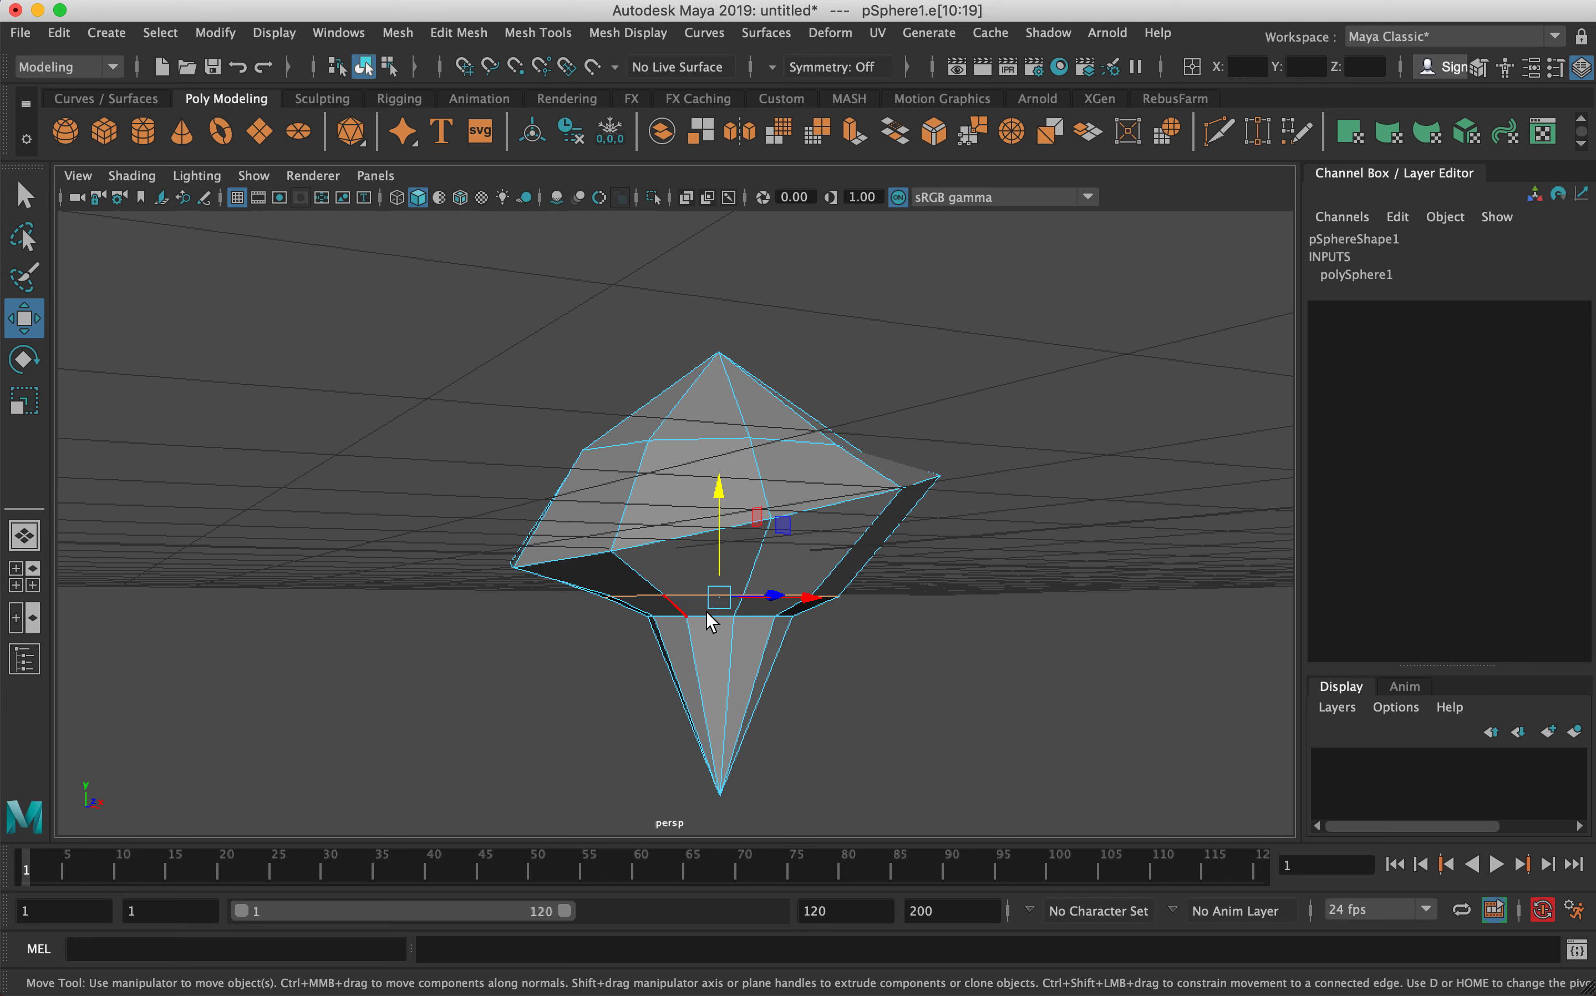
pyautogui.press('r')
pyautogui.moveTo(724, 588); pyautogui.dragTo(552, 475)
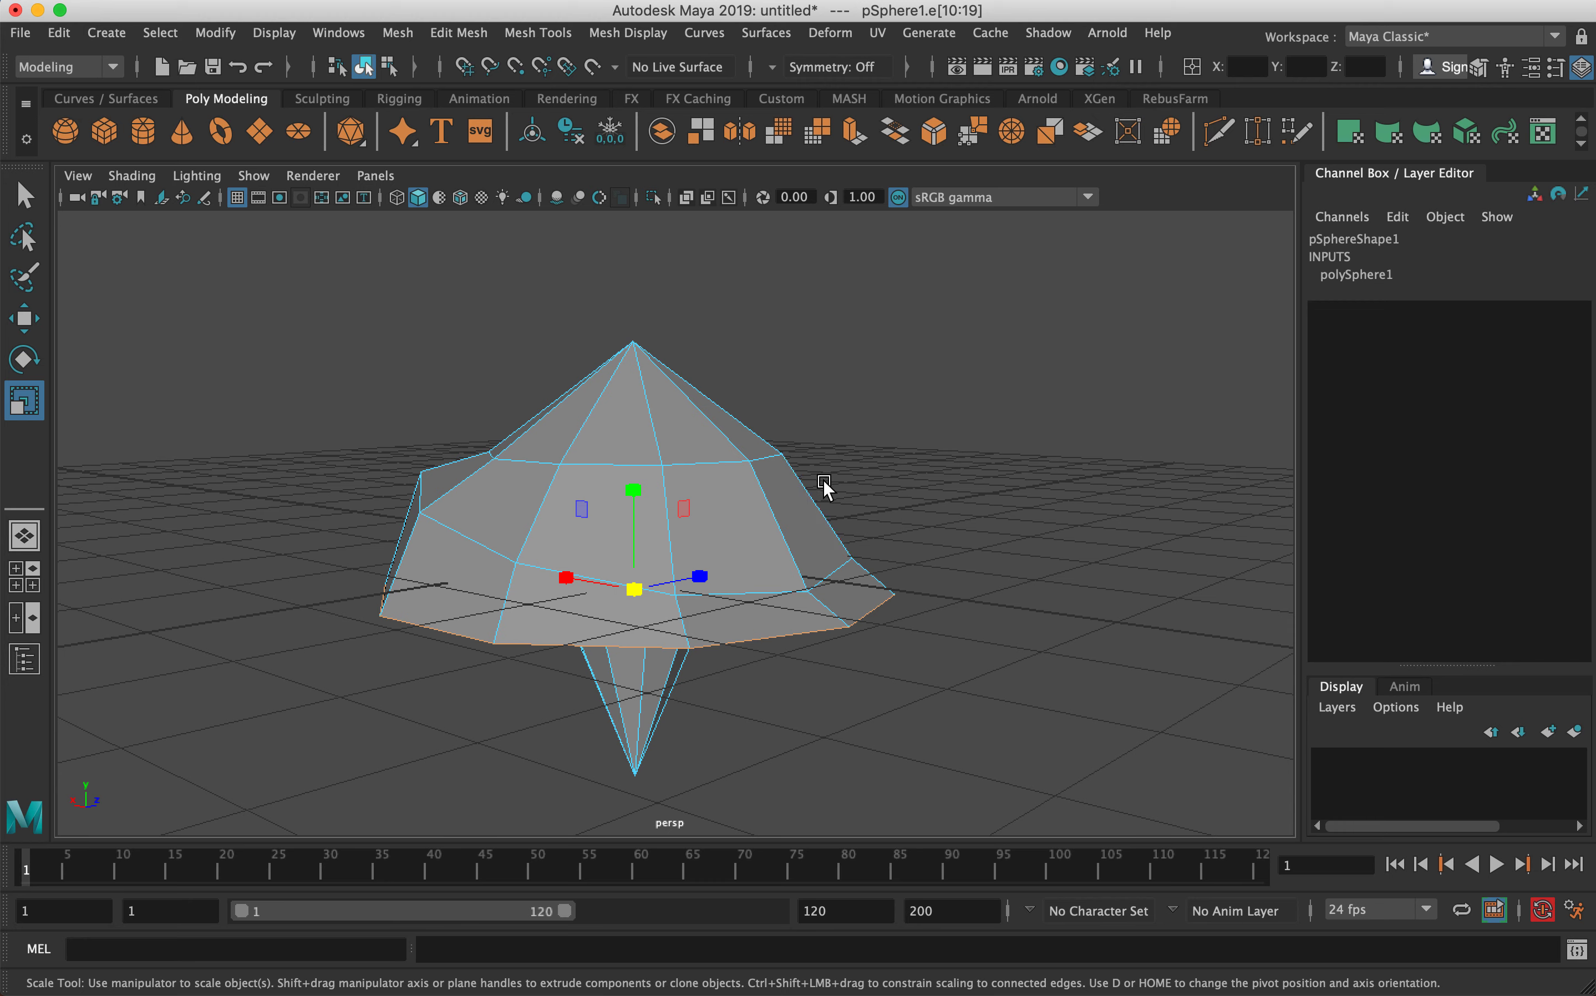
pyautogui.keyDown('alt'); pyautogui.moveTo(954, 418); pyautogui.dragTo(757, 361); pyautogui.keyUp('alt')
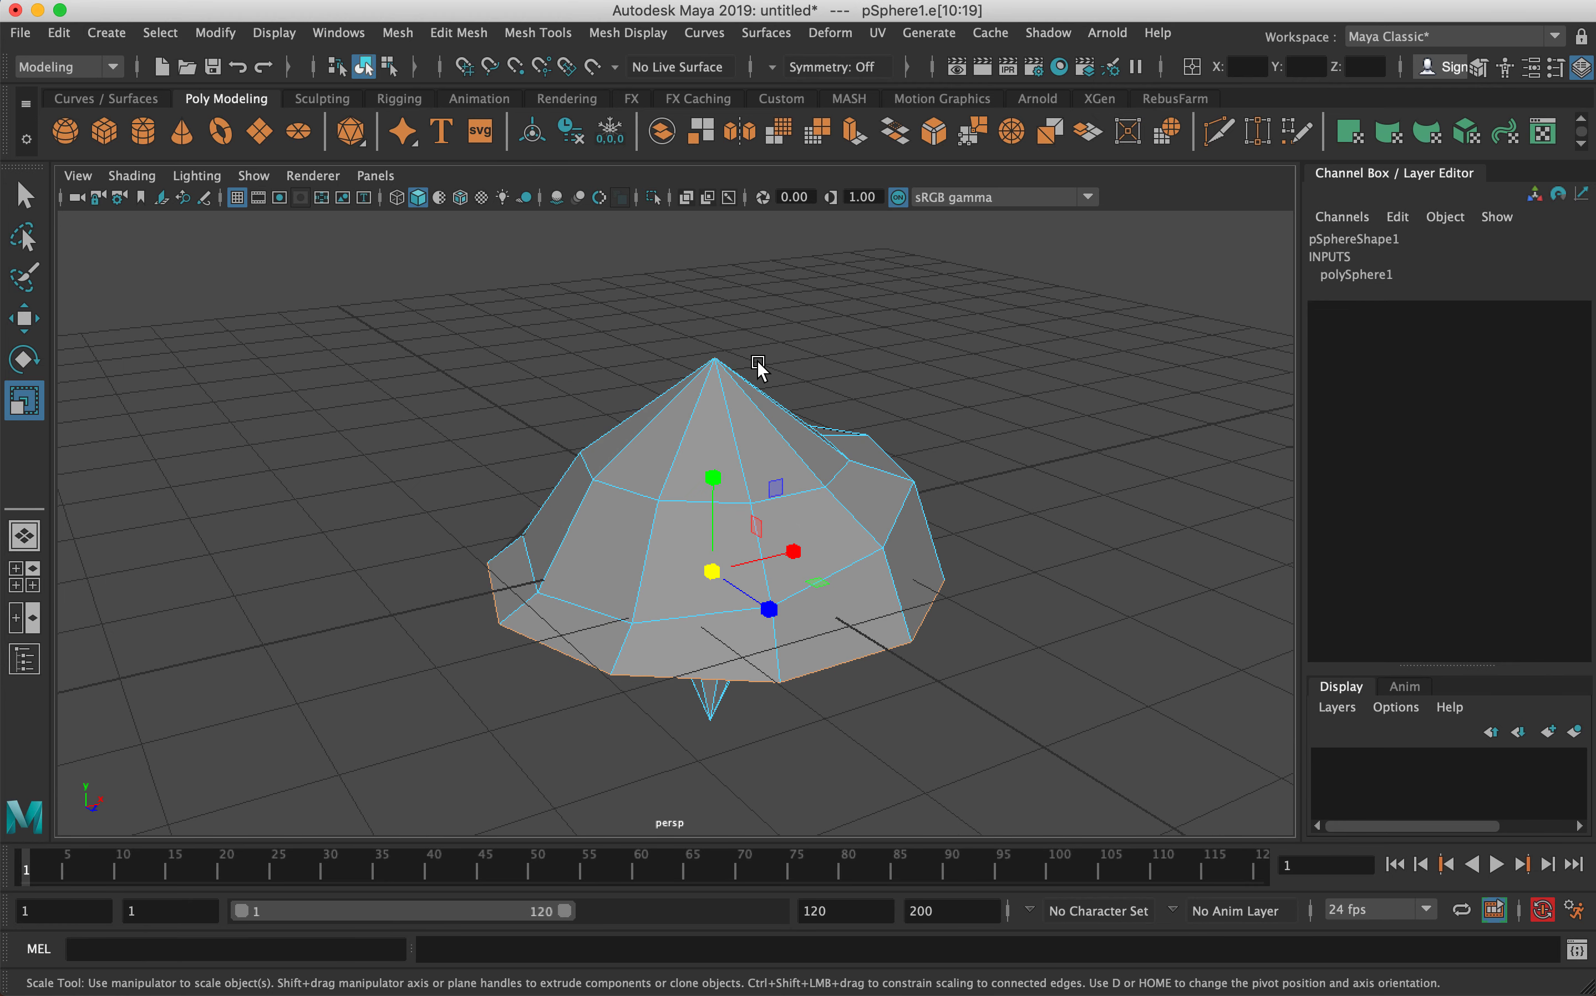
# - Switch to face mode, select a face beside the peak and undo a trial move of it
pyautogui.moveTo(658, 431); pyautogui.dragTo(650, 465, button='right')
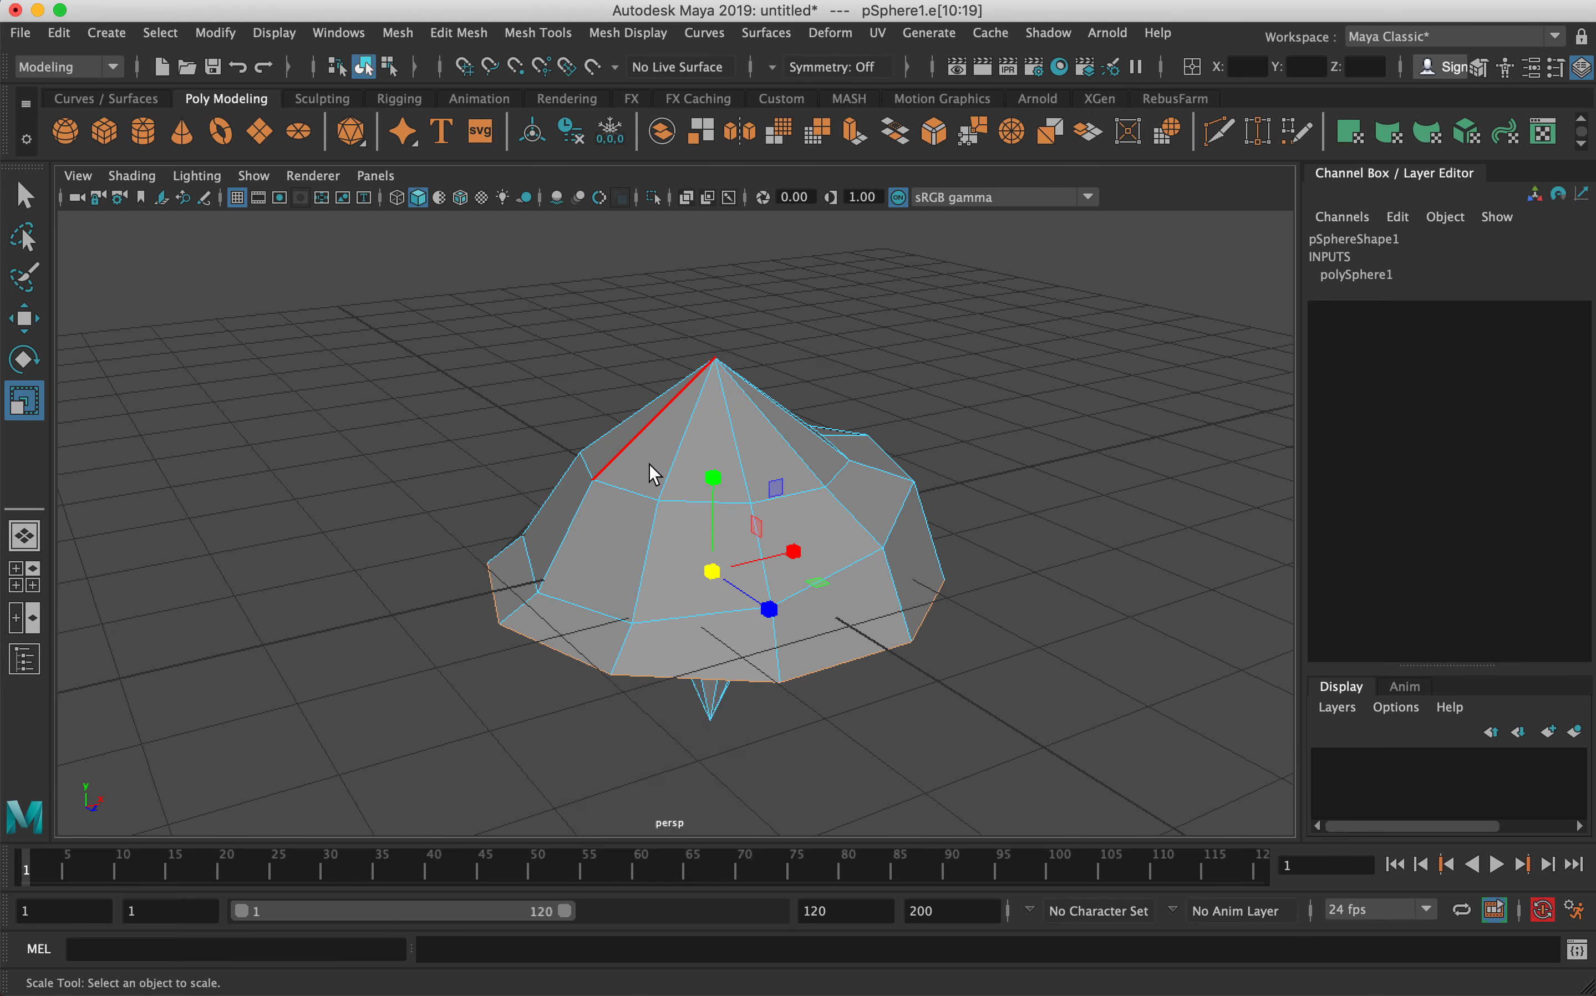
pyautogui.click(650, 466)
pyautogui.keyDown('alt'); pyautogui.moveTo(668, 495); pyautogui.dragTo(677, 419); pyautogui.keyUp('alt')
pyautogui.press('w')
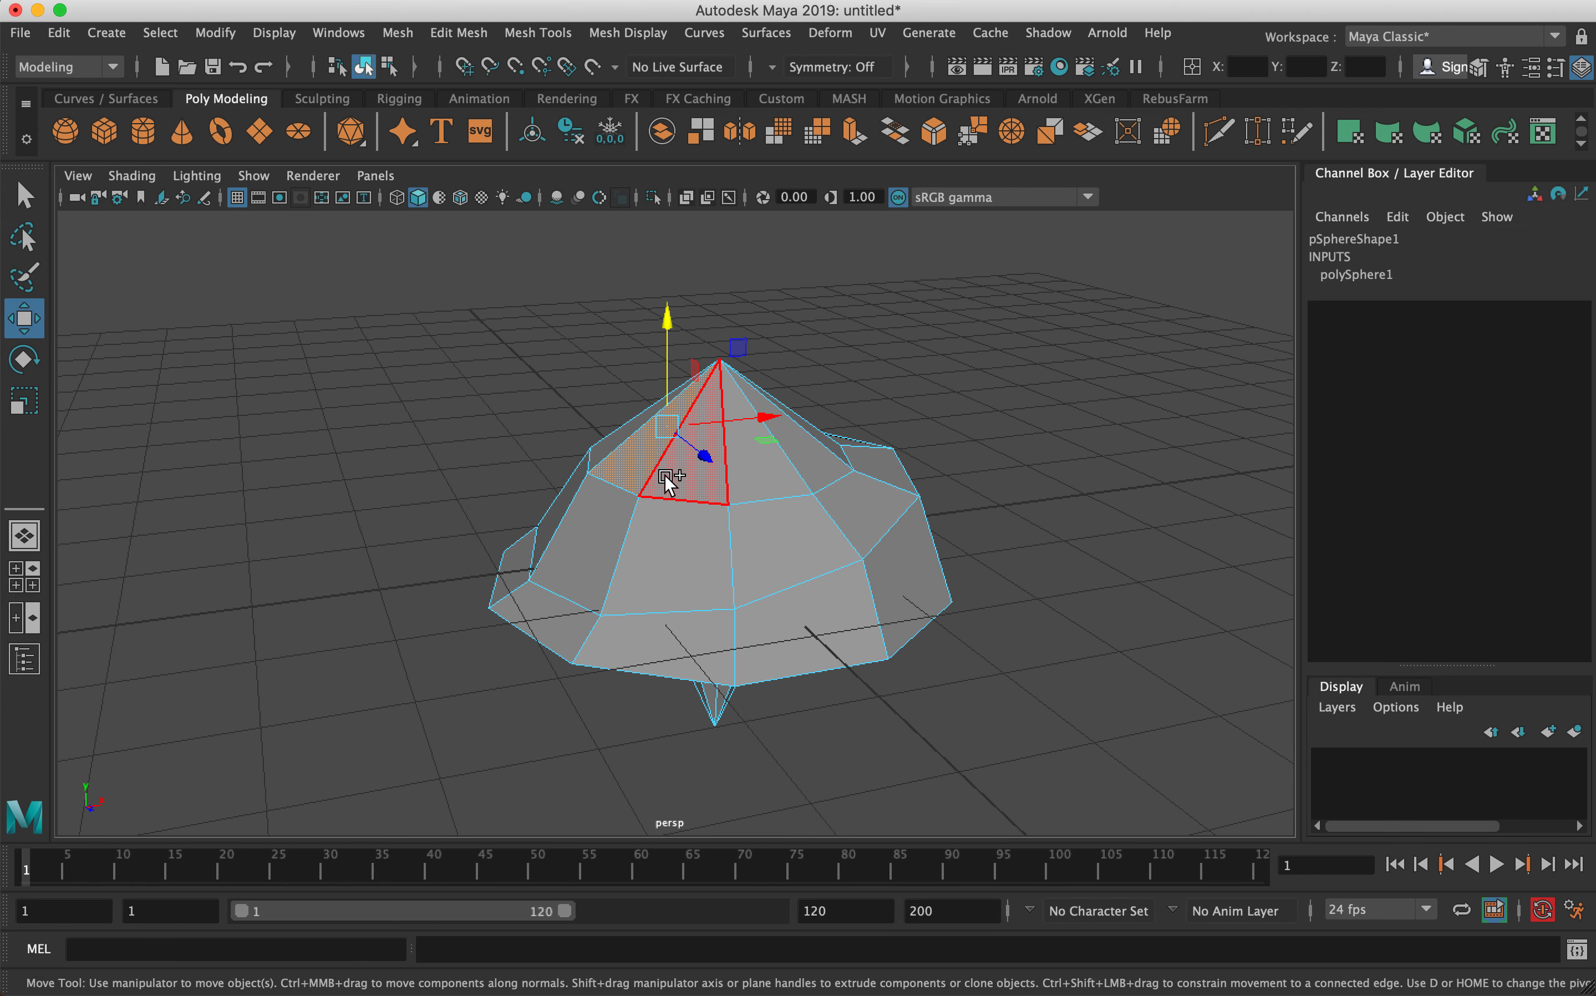
pyautogui.moveTo(672, 431); pyautogui.dragTo(664, 420)
pyautogui.press('super+z')
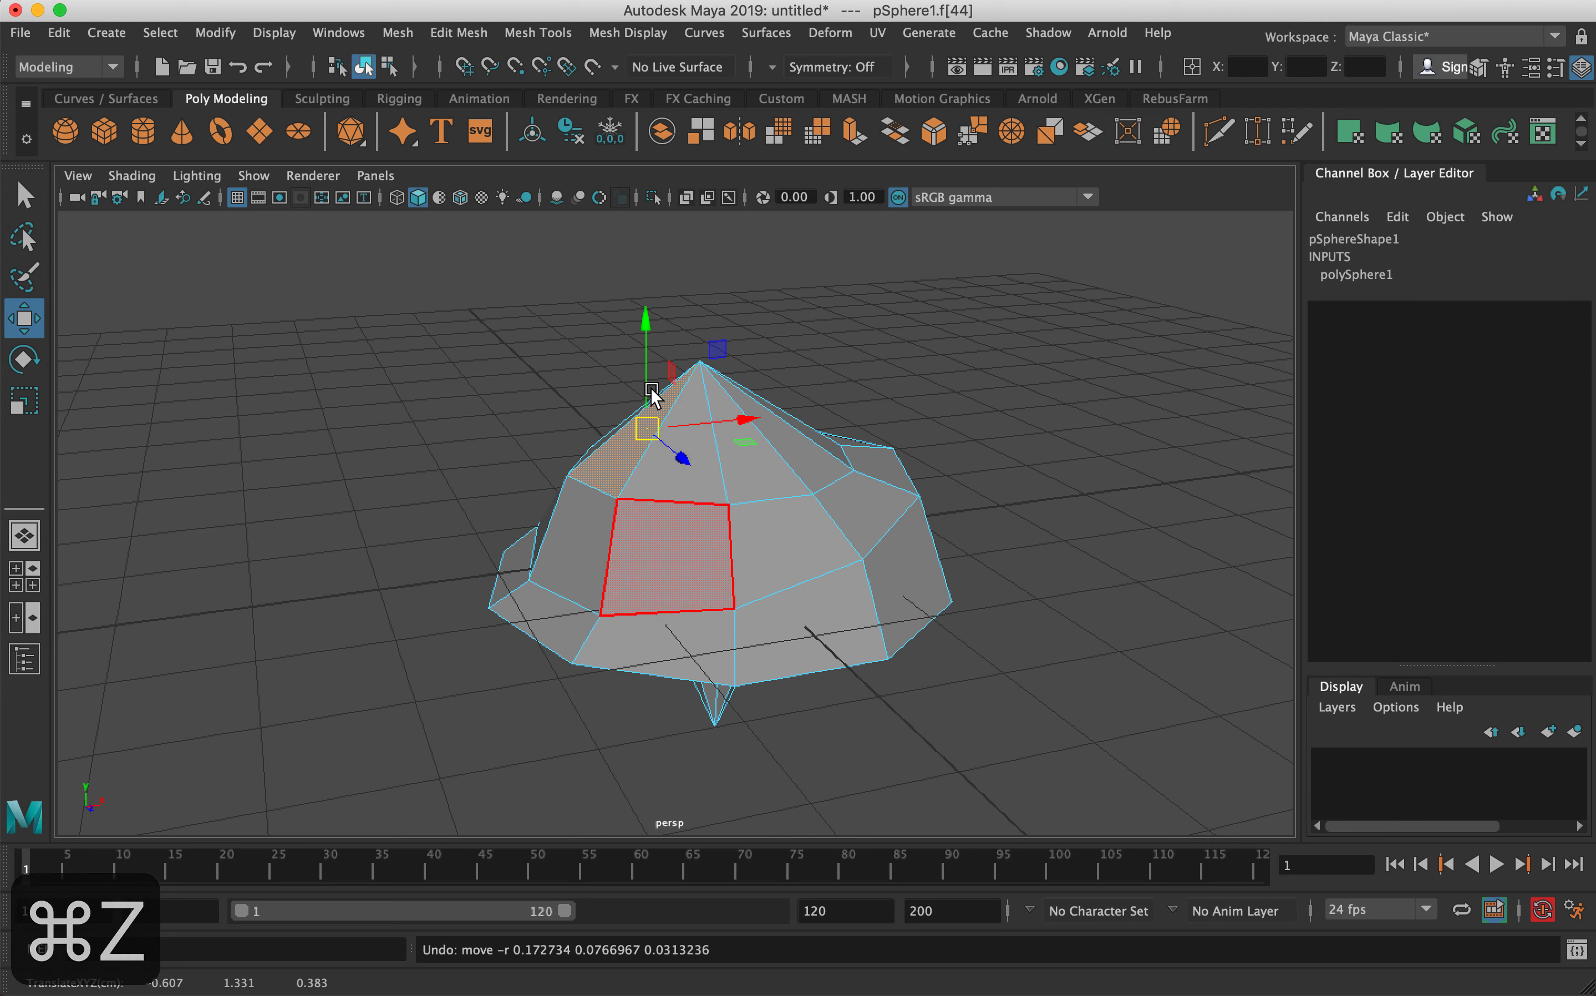
# - Add the neighbouring upper faces and the two faces below them to the selection and move the group
pyautogui.keyDown('shift'); pyautogui.click(657, 470); pyautogui.keyUp('shift')
pyautogui.keyDown('shift'); pyautogui.click(646, 523); pyautogui.keyUp('shift')
pyautogui.keyDown('shift'); pyautogui.click(588, 539); pyautogui.keyUp('shift')
pyautogui.keyDown('alt'); pyautogui.moveTo(643, 561); pyautogui.dragTo(601, 429); pyautogui.keyUp('alt')
pyautogui.keyDown('alt'); pyautogui.moveTo(605, 496); pyautogui.dragTo(647, 489); pyautogui.keyUp('alt')
pyautogui.moveTo(627, 419); pyautogui.dragTo(664, 407)
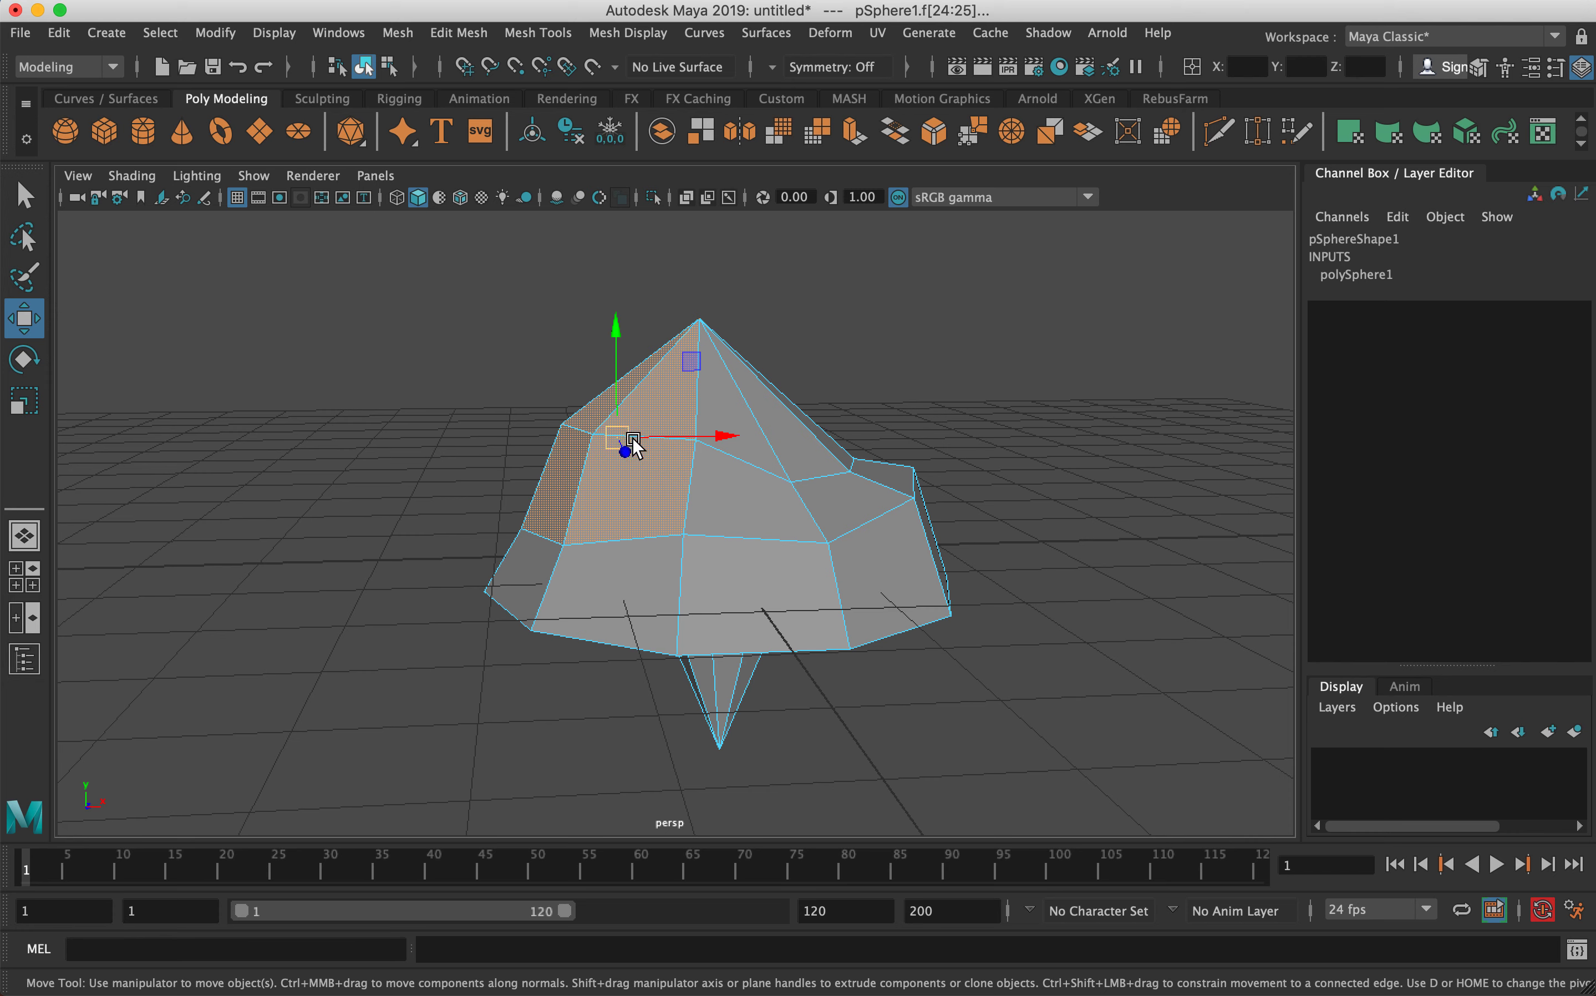
# - Build a multi-face selection from adjacent faces around the peak and the row below it
pyautogui.click(727, 501)
pyautogui.keyDown('shift'); pyautogui.click(648, 482); pyautogui.keyUp('shift')
pyautogui.keyDown('shift'); pyautogui.click(668, 403); pyautogui.keyUp('shift')
pyautogui.keyDown('shift'); pyautogui.click(713, 450); pyautogui.keyUp('shift')
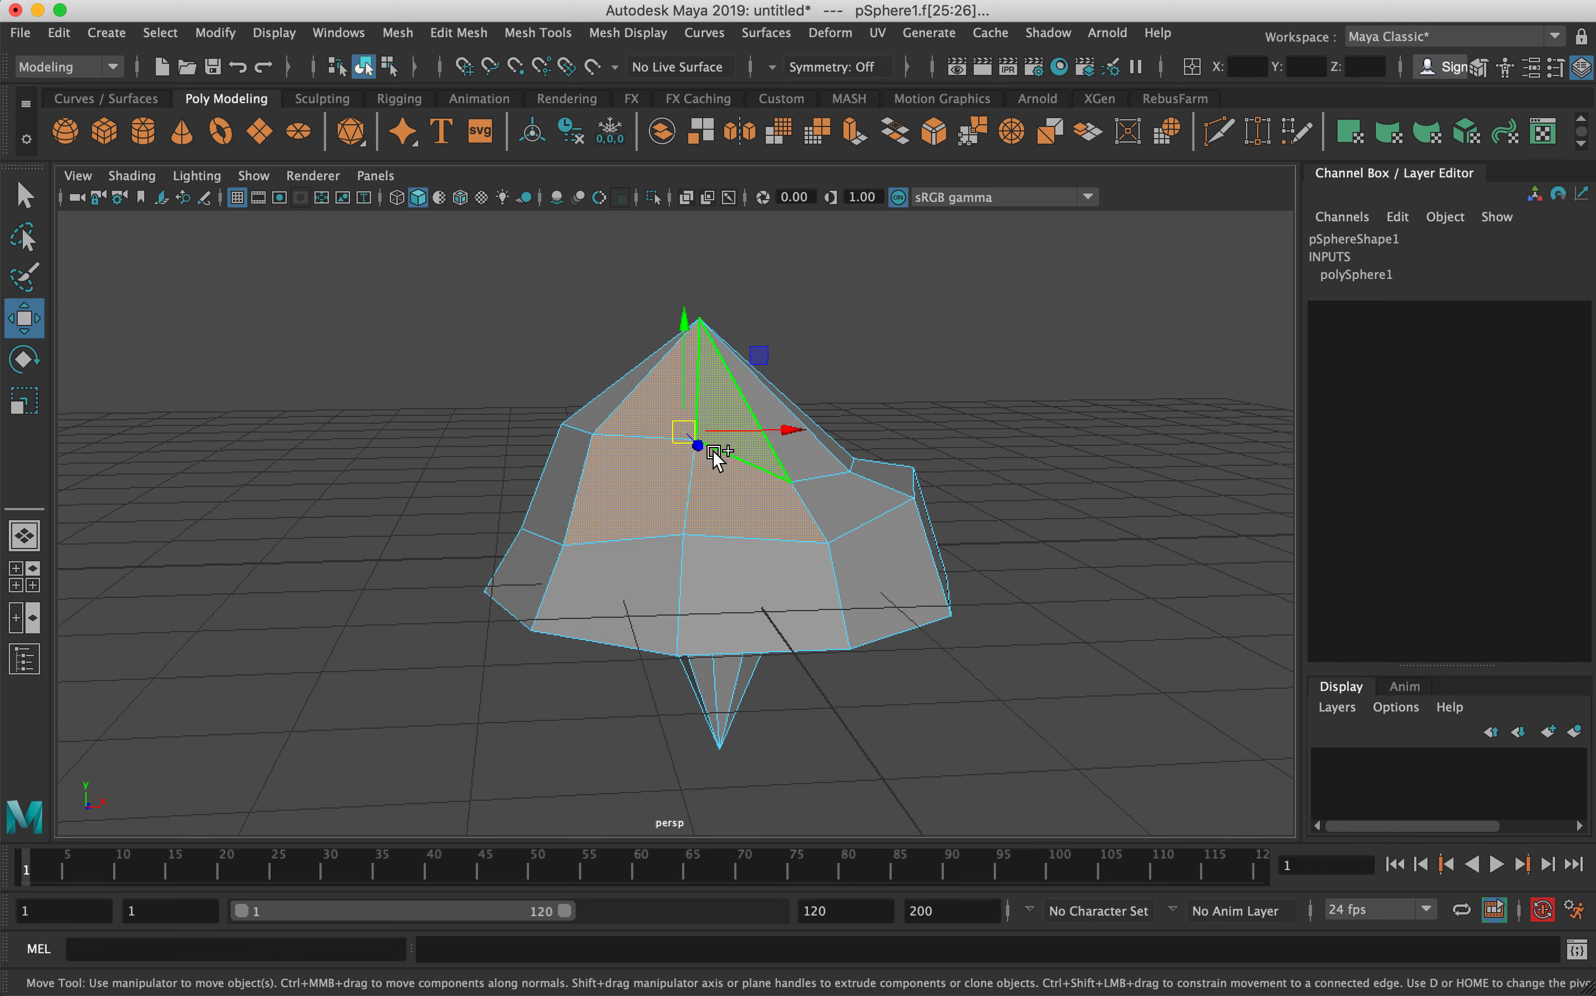
pyautogui.keyDown('alt'); pyautogui.moveTo(602, 435); pyautogui.dragTo(649, 454); pyautogui.keyUp('alt')
pyautogui.keyDown('shift'); pyautogui.click(626, 439); pyautogui.keyUp('shift')
pyautogui.keyDown('shift'); pyautogui.click(584, 536); pyautogui.keyUp('shift')
pyautogui.keyDown('alt'); pyautogui.moveTo(584, 537); pyautogui.dragTo(647, 491); pyautogui.keyUp('alt')
pyautogui.keyDown('shift'); pyautogui.click(591, 541); pyautogui.keyUp('shift')
pyautogui.keyDown('shift'); pyautogui.click(619, 455); pyautogui.keyUp('shift')
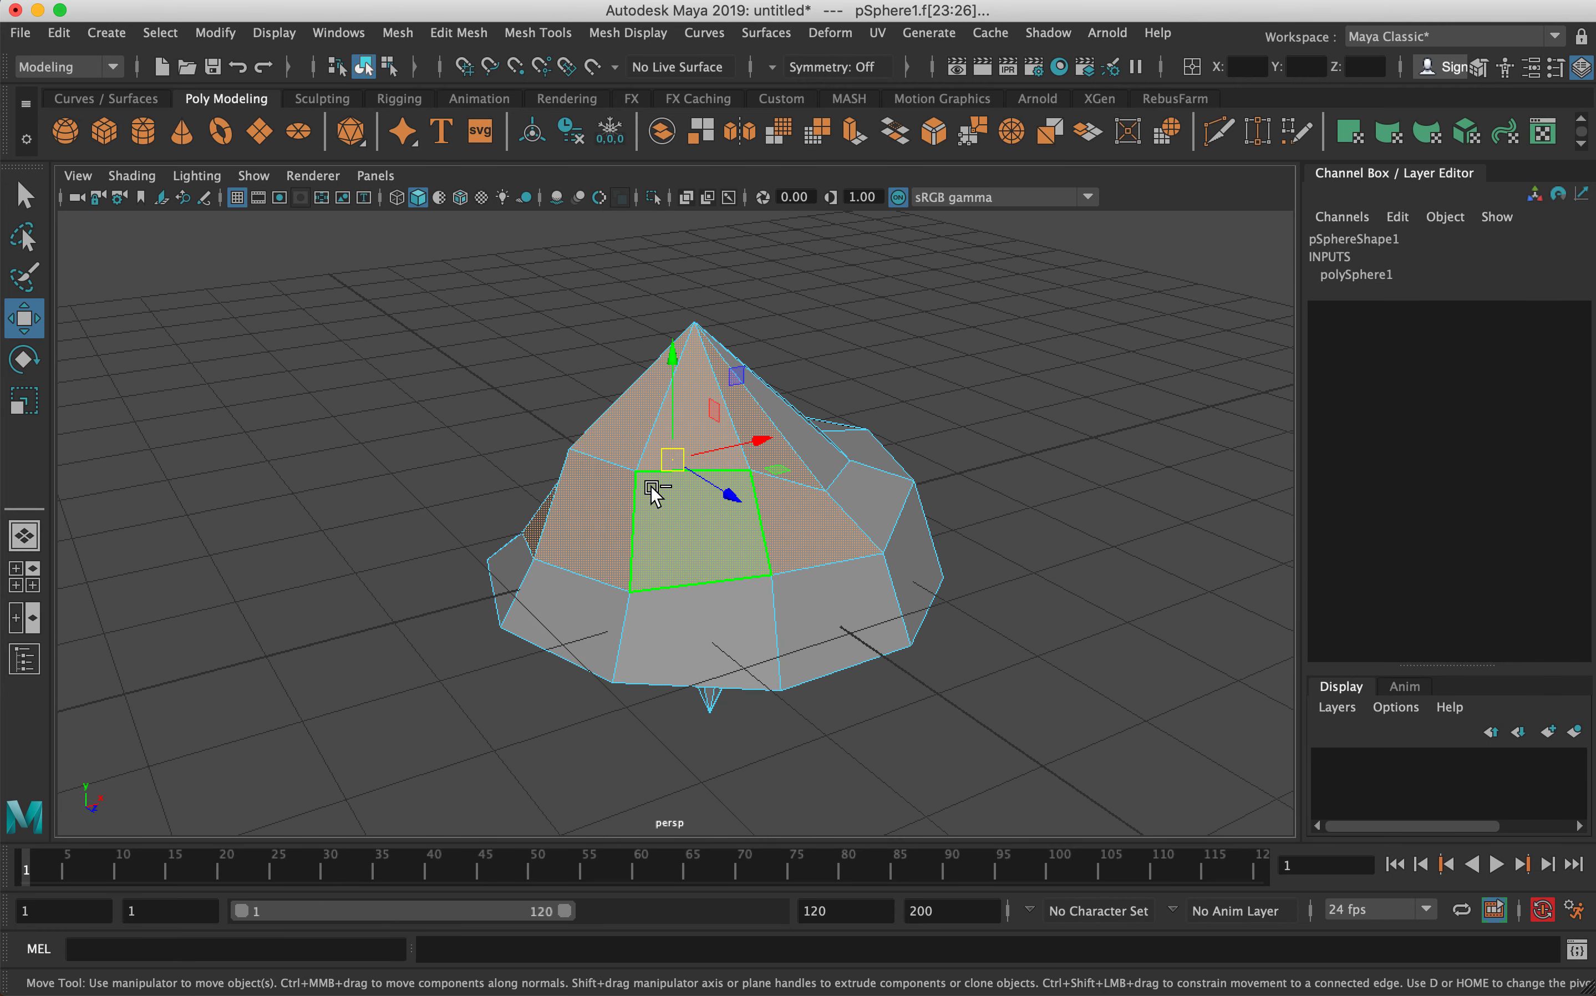
# - Deselect the faces in the row below the peak so only the peak faces stay selected
pyautogui.keyDown('ctrl'); pyautogui.click(644, 538); pyautogui.keyUp('ctrl')
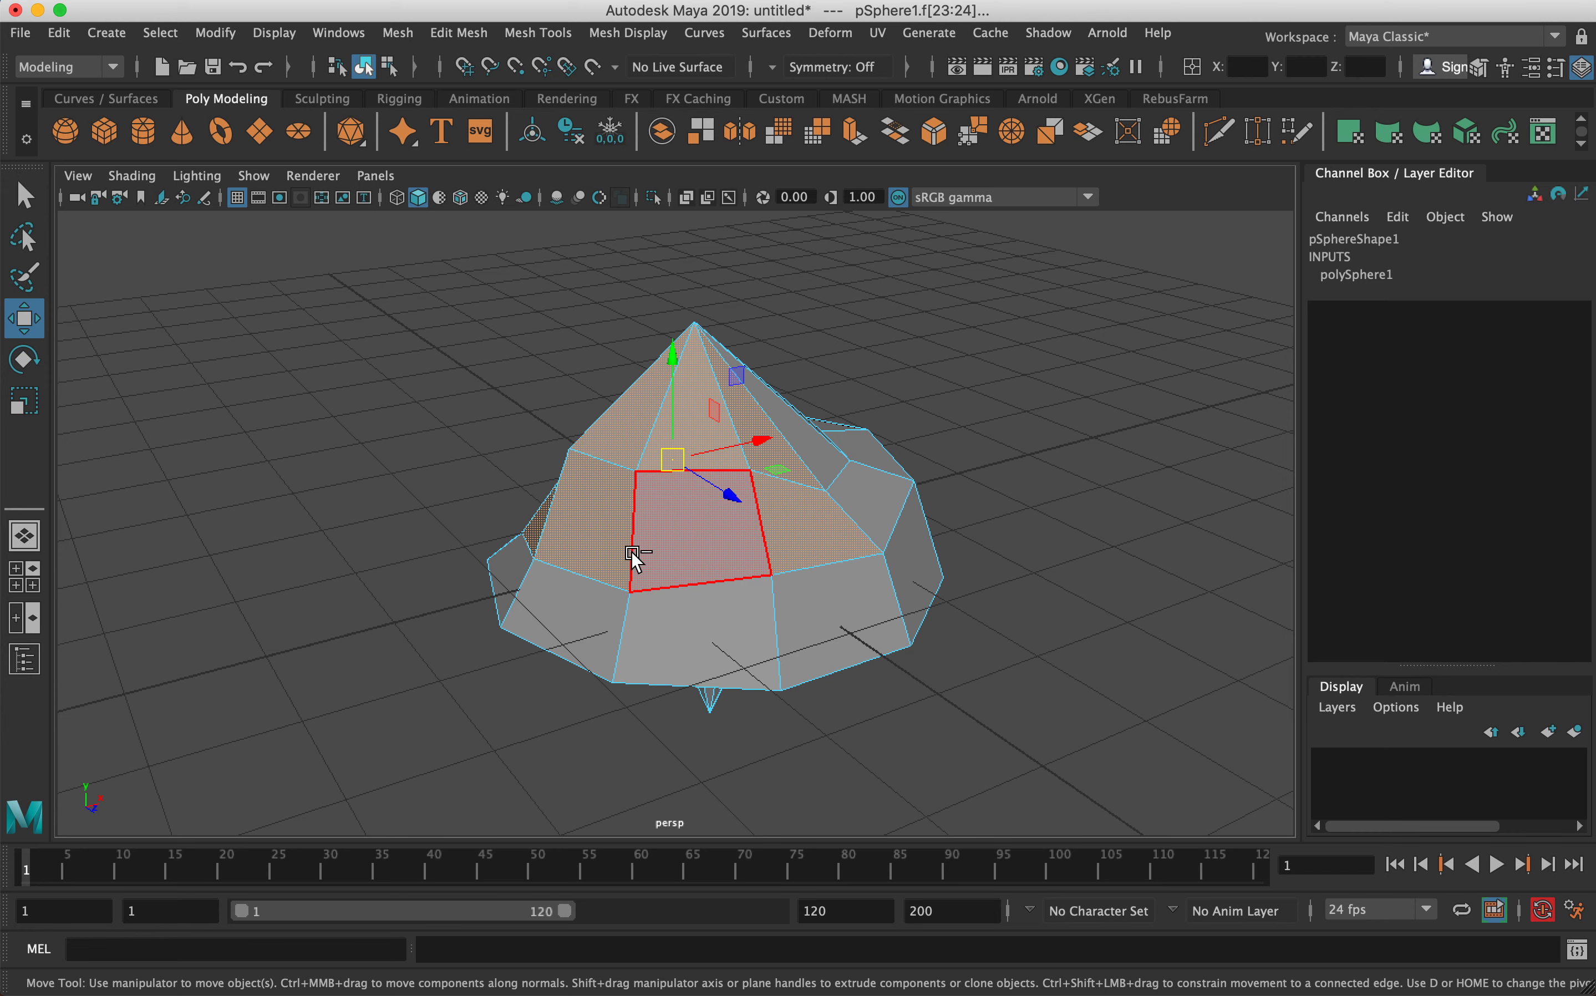
pyautogui.keyDown('ctrl'); pyautogui.click(783, 525); pyautogui.keyUp('ctrl')
pyautogui.keyDown('alt'); pyautogui.moveTo(545, 527); pyautogui.dragTo(640, 522); pyautogui.keyUp('alt')
pyautogui.keyDown('ctrl'); pyautogui.click(583, 551); pyautogui.keyUp('ctrl')
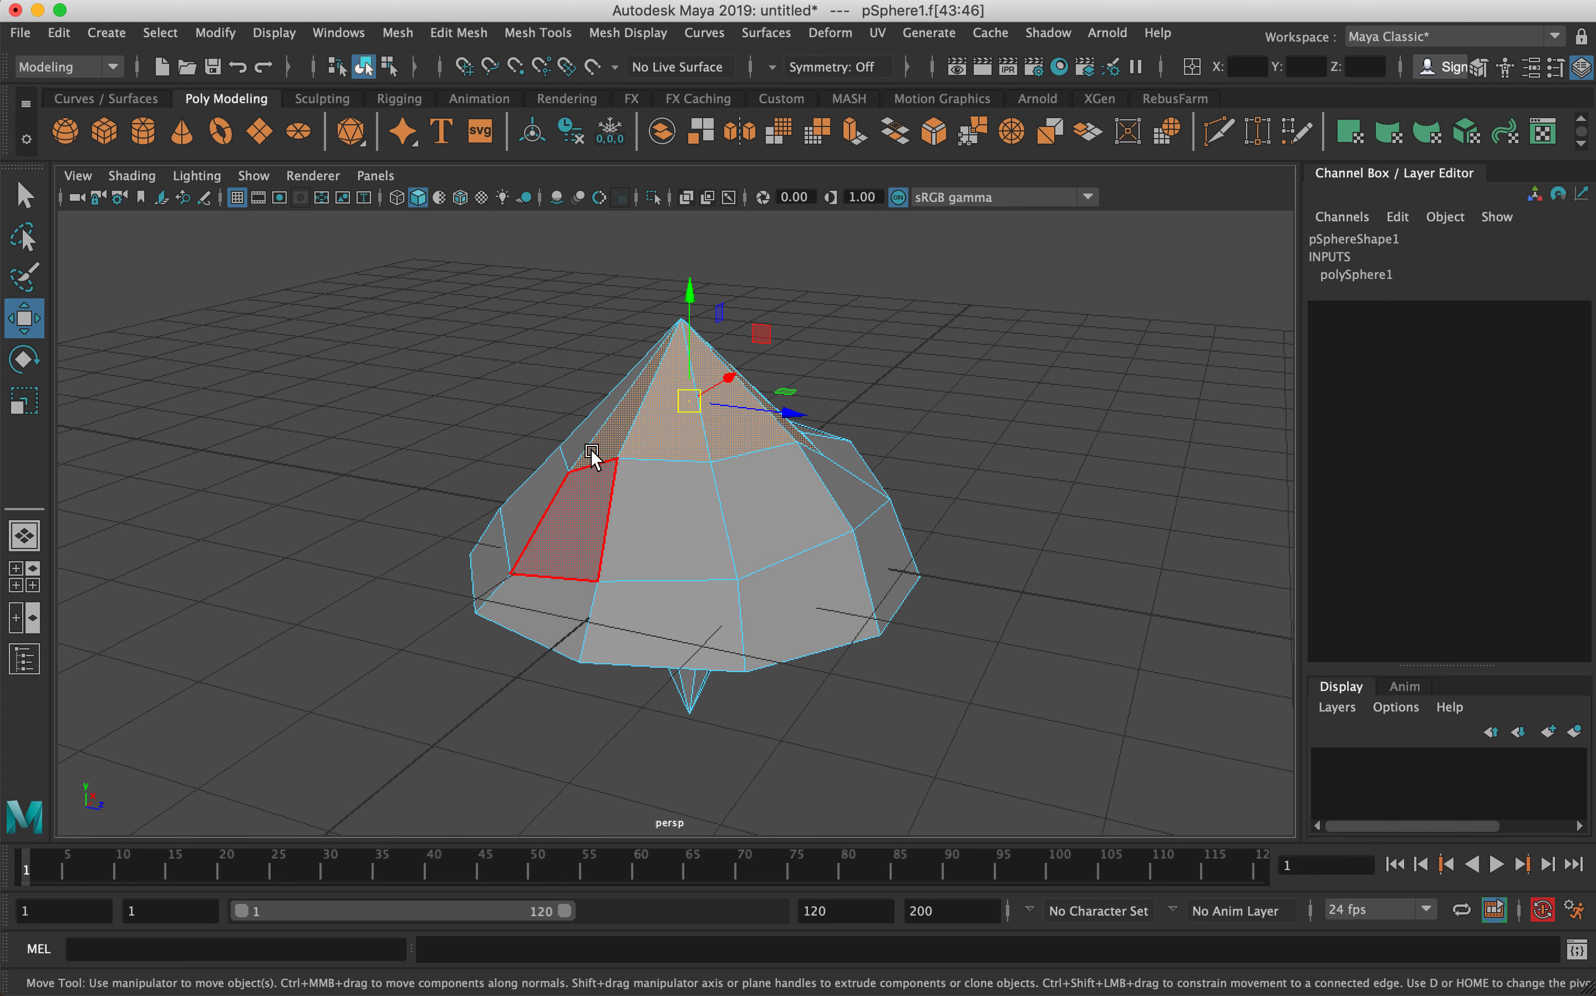
# - Add side faces in the row below the peak to the face selection and pull the selected faces outward
pyautogui.click(582, 527)
pyautogui.keyDown('ctrl'); pyautogui.keyDown('shift'); pyautogui.click(648, 523); pyautogui.keyUp('shift'); pyautogui.keyUp('ctrl')
pyautogui.press('Up')
pyautogui.press('Up')
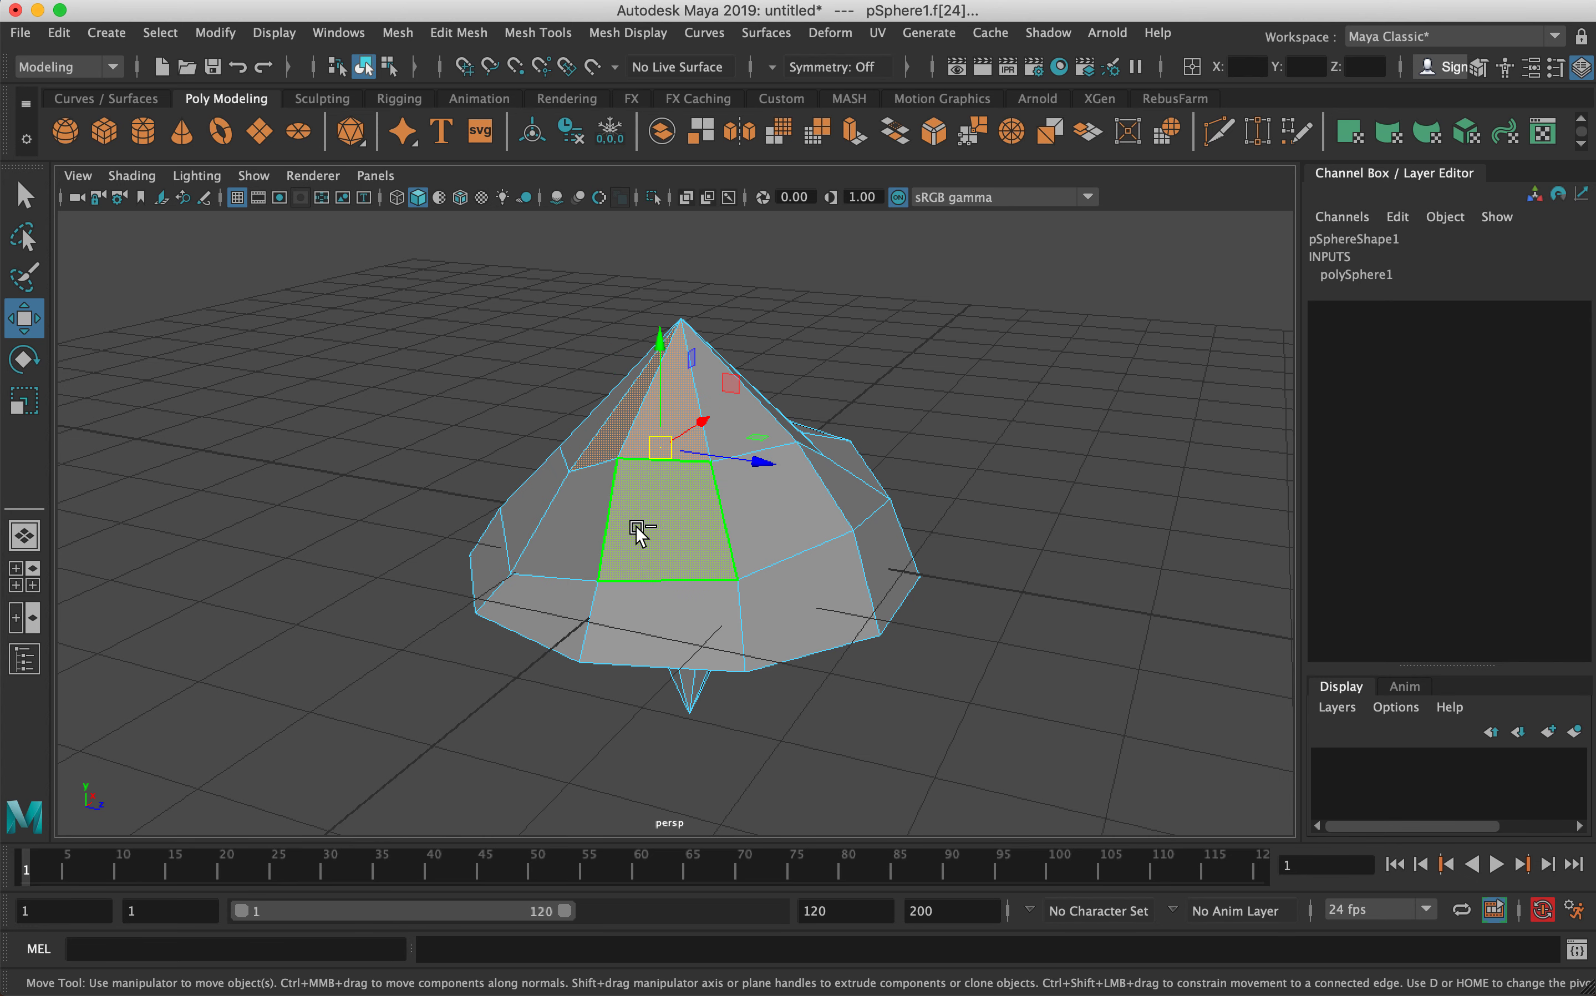
pyautogui.keyDown('shift'); pyautogui.click(657, 512); pyautogui.keyUp('shift')
pyautogui.keyDown('alt'); pyautogui.moveTo(670, 553); pyautogui.dragTo(537, 526); pyautogui.keyUp('alt')
pyautogui.keyDown('alt'); pyautogui.moveTo(636, 529); pyautogui.dragTo(681, 515, button='middle'); pyautogui.keyUp('alt')
pyautogui.moveTo(656, 429); pyautogui.dragTo(622, 434)
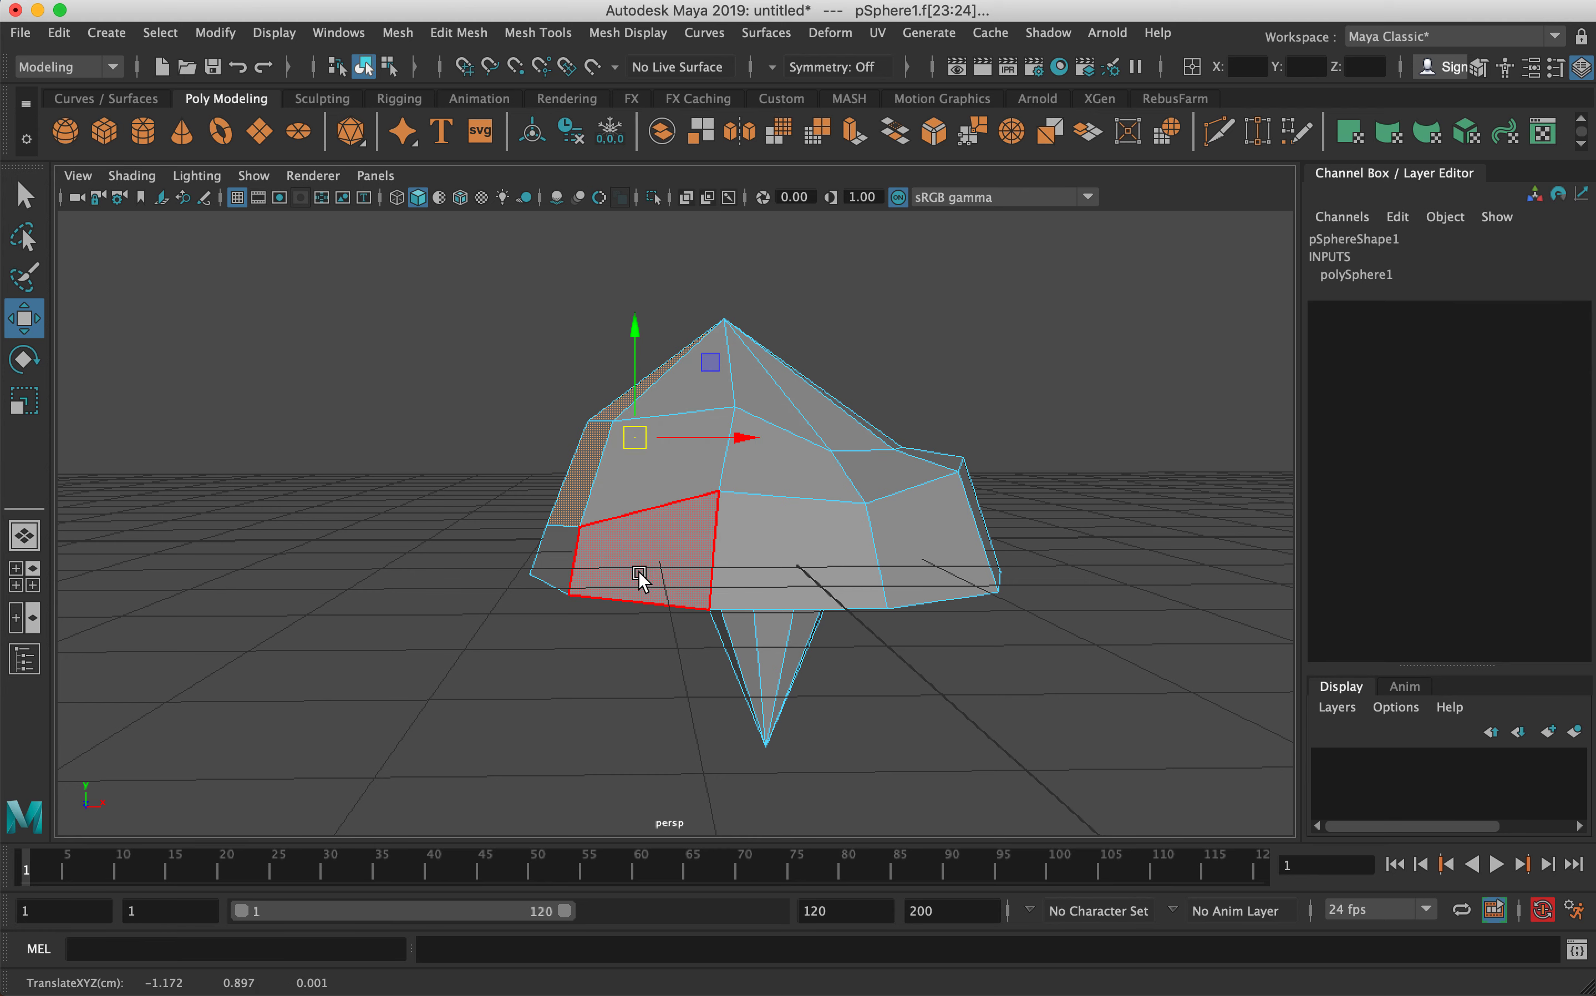
# - Turn on soft selection, adjust its falloff and move the selected faces with it
pyautogui.press('b')
pyautogui.keyDown('alt'); pyautogui.moveTo(641, 528); pyautogui.dragTo(777, 513); pyautogui.keyUp('alt')
pyautogui.press('b')
pyautogui.moveTo(674, 461); pyautogui.dragTo(837, 456)
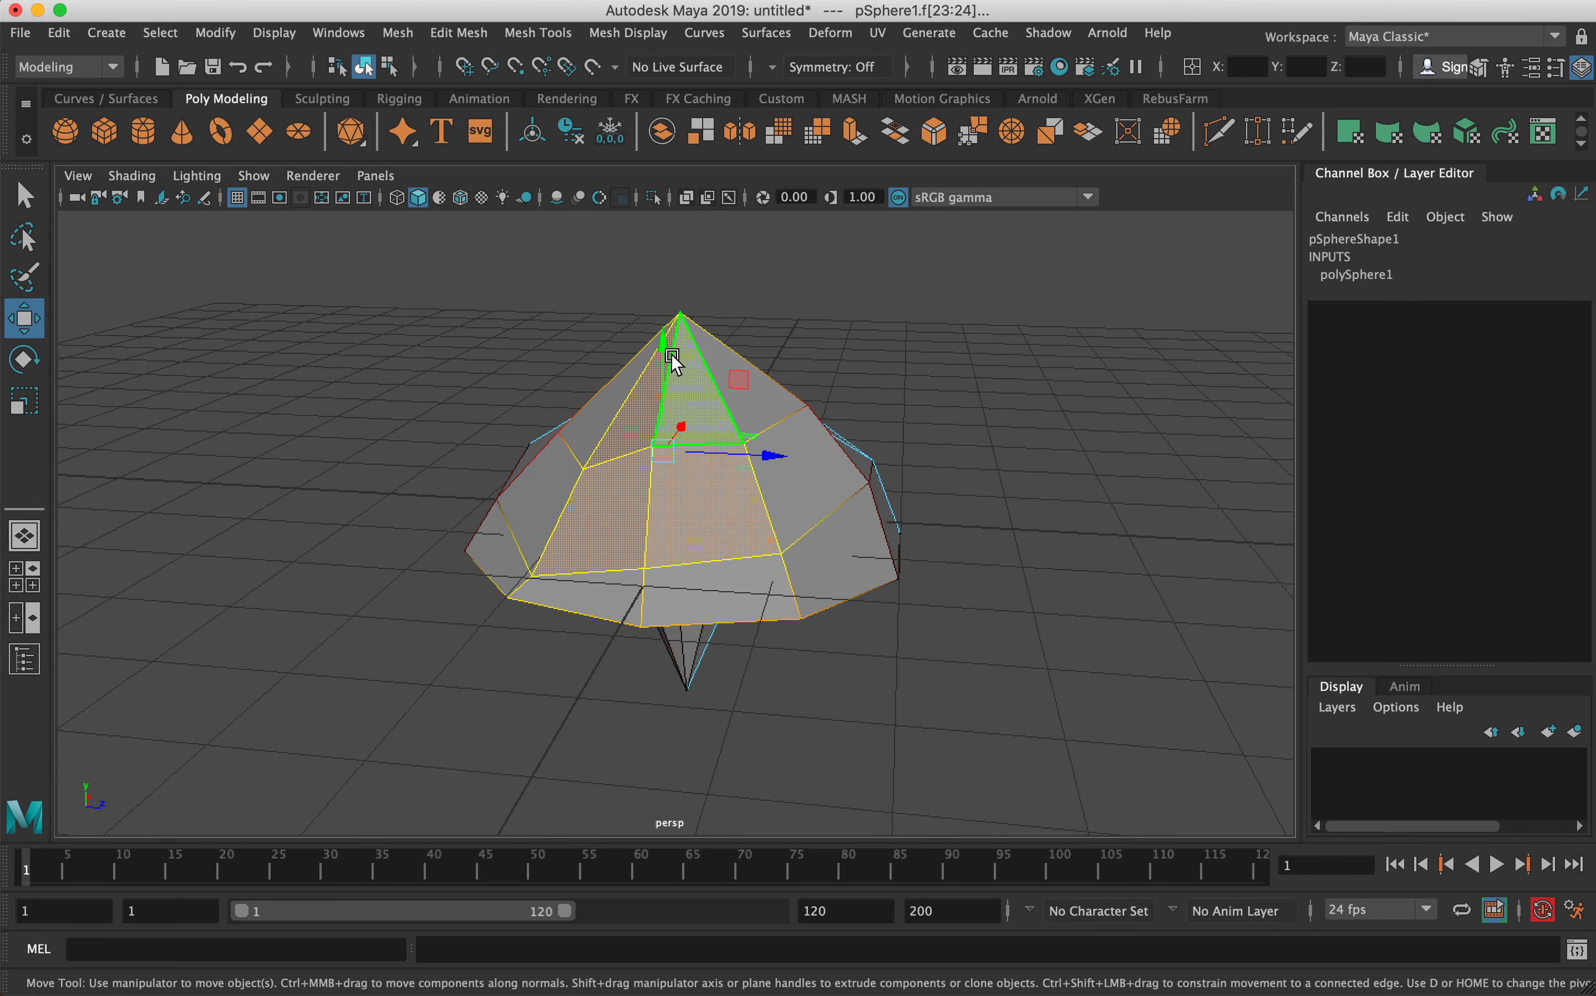
pyautogui.keyDown('alt'); pyautogui.moveTo(676, 448); pyautogui.dragTo(575, 571); pyautogui.keyUp('alt')
pyautogui.moveTo(731, 419); pyautogui.dragTo(808, 402)
pyautogui.moveTo(710, 435); pyautogui.dragTo(773, 358)
pyautogui.press('b')
pyautogui.moveTo(876, 334); pyautogui.dragTo(885, 287)
# - Select faces beside the peak on the opposite side and pull them upward with soft selection
pyautogui.keyDown('alt'); pyautogui.moveTo(861, 402); pyautogui.dragTo(429, 478); pyautogui.keyUp('alt')
pyautogui.click(813, 422)
pyautogui.keyDown('alt'); pyautogui.moveTo(830, 488); pyautogui.dragTo(866, 390); pyautogui.keyUp('alt')
pyautogui.moveTo(732, 307); pyautogui.dragTo(747, 232)
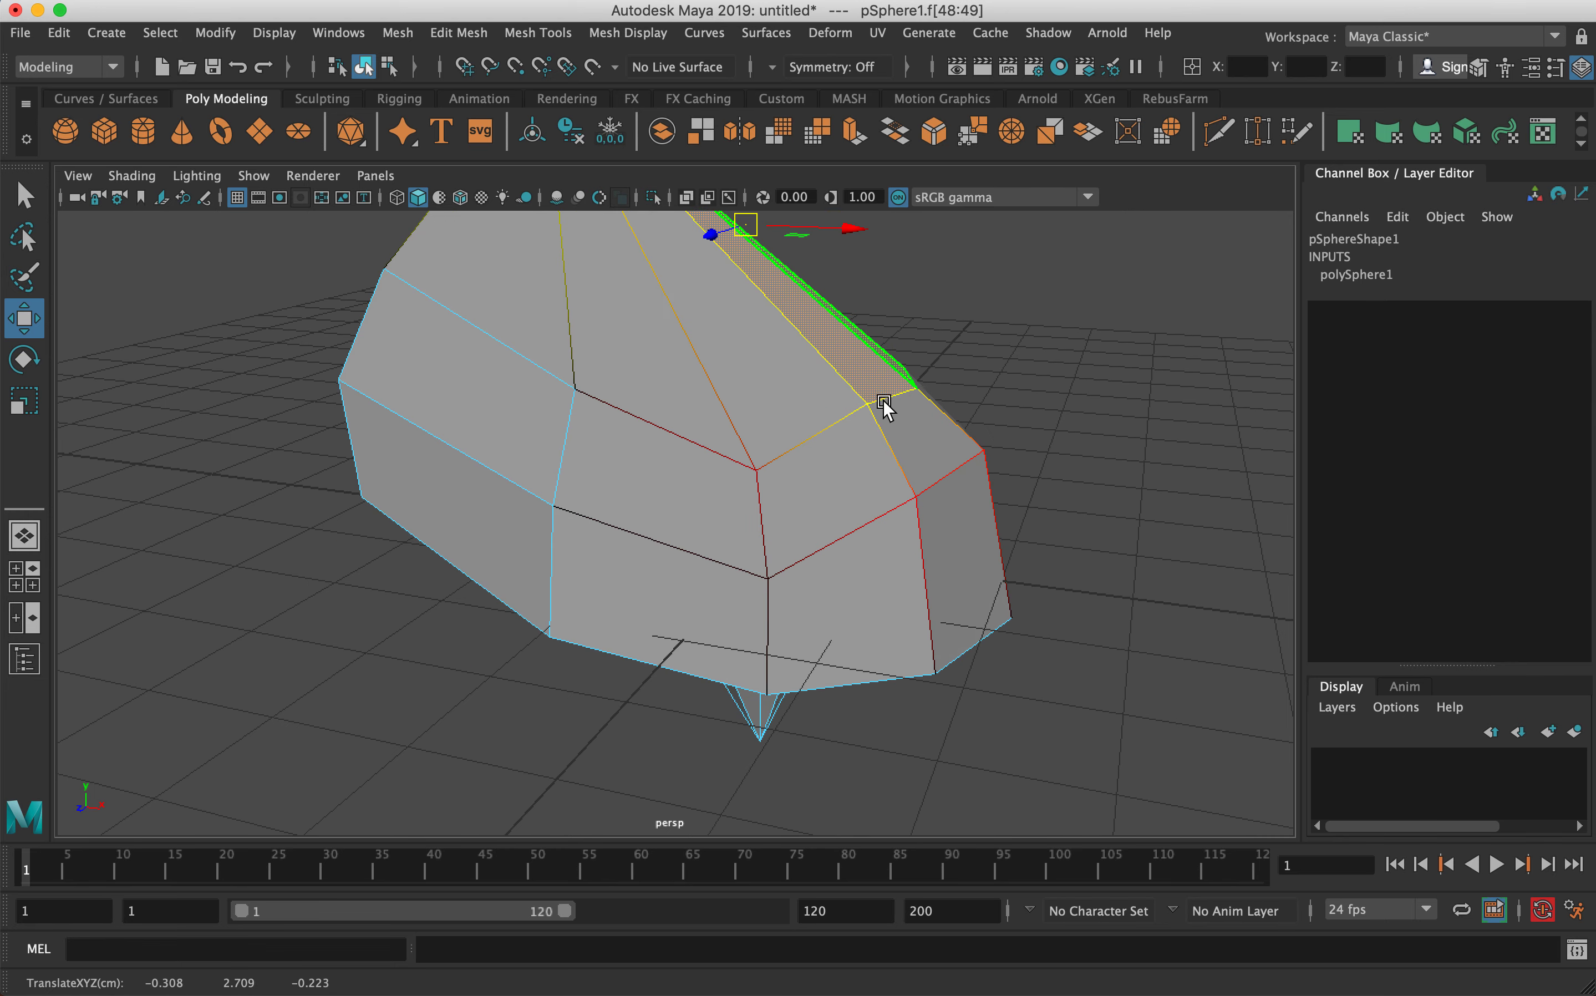
# - Select a face on the model's side and move it with soft selection
pyautogui.keyDown('alt'); pyautogui.moveTo(850, 368); pyautogui.dragTo(613, 533); pyautogui.keyUp('alt')
pyautogui.click(633, 559)
pyautogui.moveTo(599, 596); pyautogui.dragTo(573, 629)
pyautogui.keyDown('alt'); pyautogui.moveTo(688, 583); pyautogui.dragTo(609, 537); pyautogui.keyUp('alt')
# - Toggle soft selection and adjust its falloff, then select a face on the lower rim and move it
pyautogui.press('b')
pyautogui.press('b')
pyautogui.press('b')
pyautogui.moveTo(528, 552)
pyautogui.mouseDown(button='middle')
pyautogui.moveTo(659, 492)
pyautogui.moveTo(538, 549)
pyautogui.mouseUp(button='middle')
pyautogui.click(835, 480)
pyautogui.press('b')
pyautogui.moveTo(837, 479)
pyautogui.mouseDown(button='middle')
pyautogui.moveTo(840, 464)
pyautogui.moveTo(812, 453)
pyautogui.moveTo(805, 484)
pyautogui.mouseUp(button='middle')
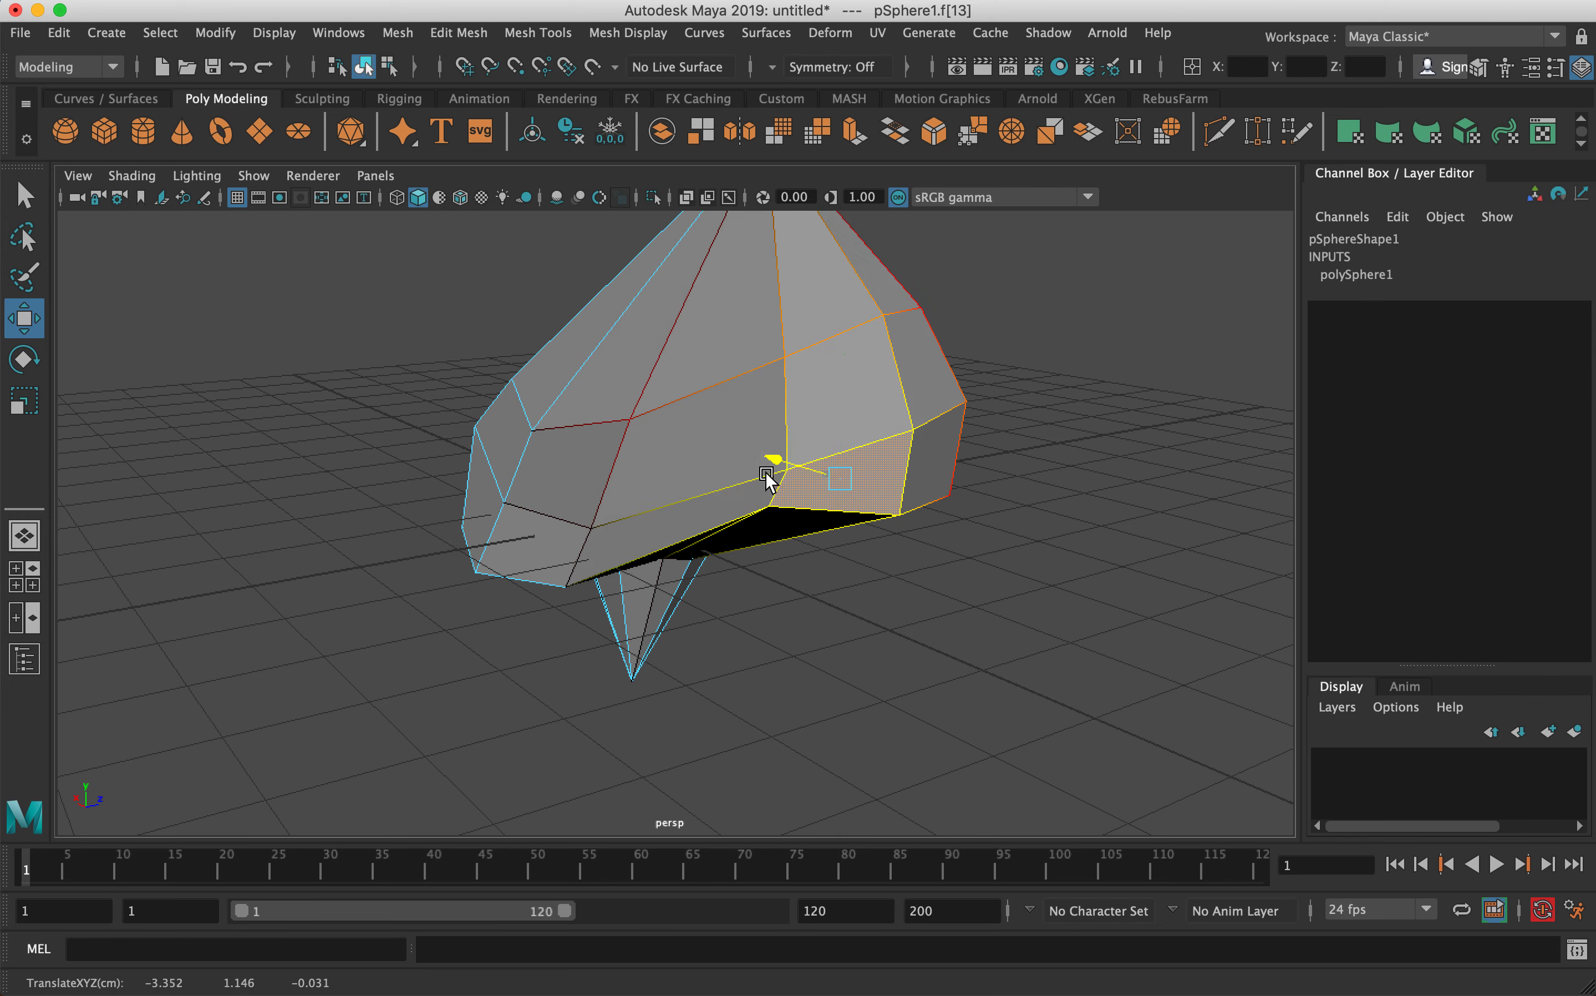
# - Switch to vertex mode, pull a vertex on the model's side outward and turn soft selection off
pyautogui.keyDown('alt'); pyautogui.moveTo(784, 428); pyautogui.dragTo(526, 566); pyautogui.keyUp('alt')
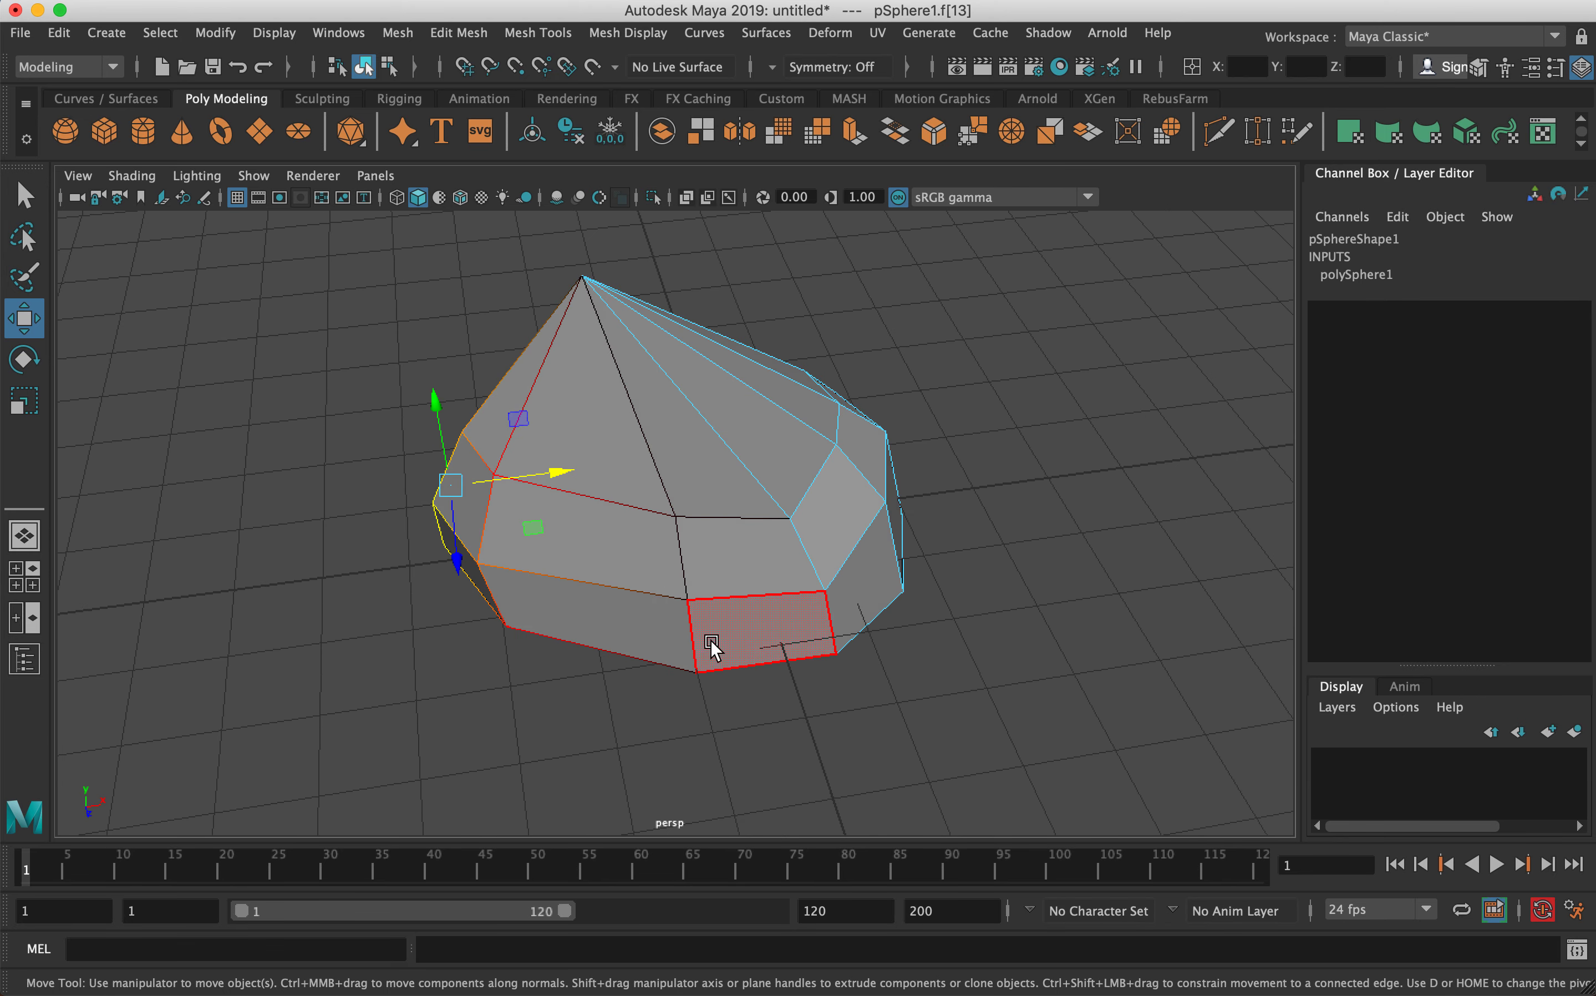
pyautogui.keyDown('alt'); pyautogui.moveTo(712, 595); pyautogui.dragTo(724, 391); pyautogui.keyUp('alt')
pyautogui.rightClick(660, 340)
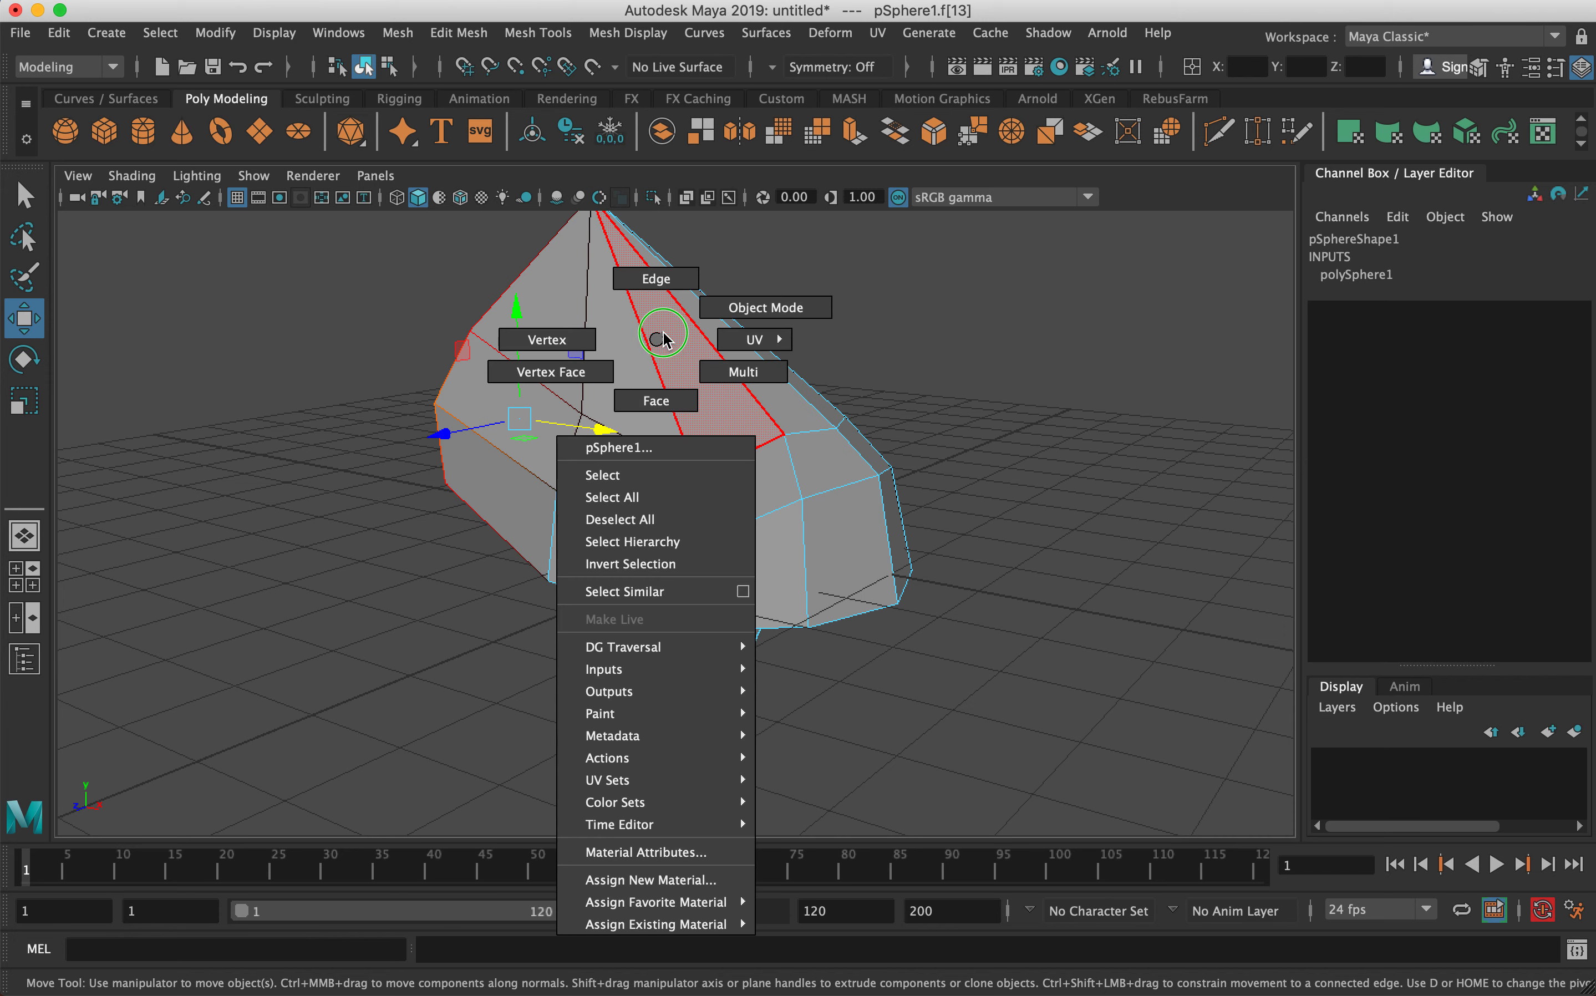
pyautogui.moveTo(567, 362); pyautogui.dragTo(566, 366, button='right')
pyautogui.click(558, 490)
pyautogui.press('b')
pyautogui.moveTo(565, 495); pyautogui.dragTo(641, 466)
pyautogui.moveTo(488, 513); pyautogui.dragTo(461, 537)
pyautogui.press('b')
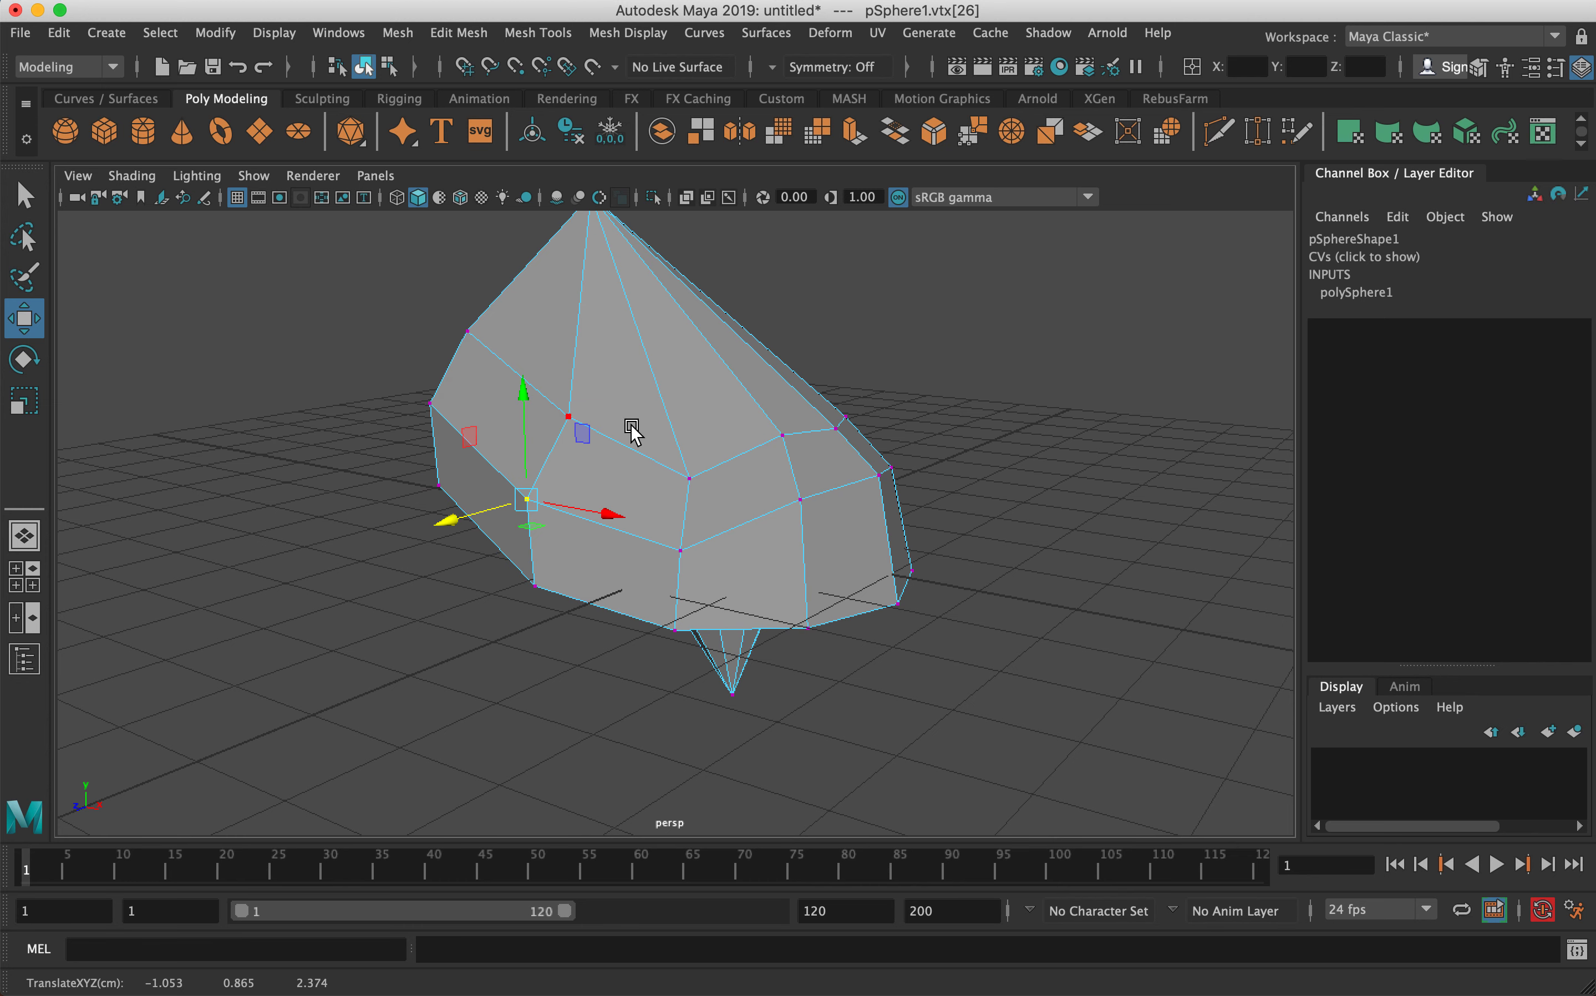
# - Switch to edge mode, select horizontal edges on the model's side and move them slightly
pyautogui.moveTo(632, 438); pyautogui.dragTo(618, 454, button='right')
pyautogui.doubleClick(618, 453)
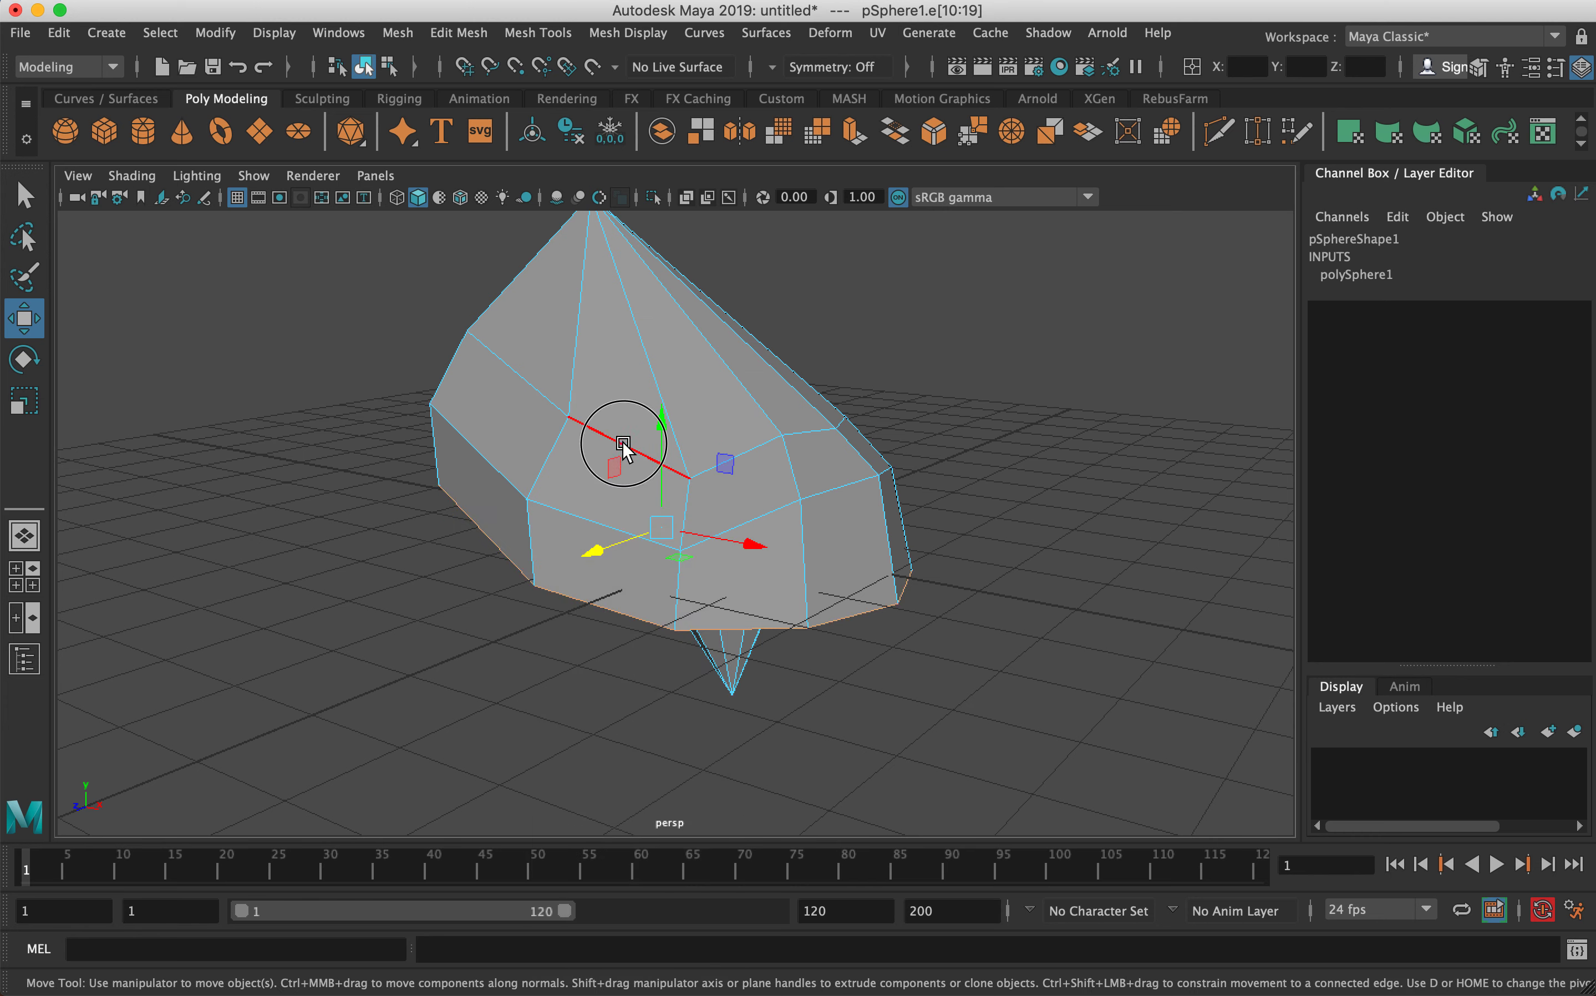
pyautogui.keyDown('alt'); pyautogui.moveTo(642, 499); pyautogui.dragTo(552, 542); pyautogui.keyUp('alt')
pyautogui.click(552, 540)
pyautogui.moveTo(446, 507)
pyautogui.mouseDown()
pyautogui.moveTo(429, 509)
pyautogui.moveTo(461, 502)
pyautogui.mouseUp()
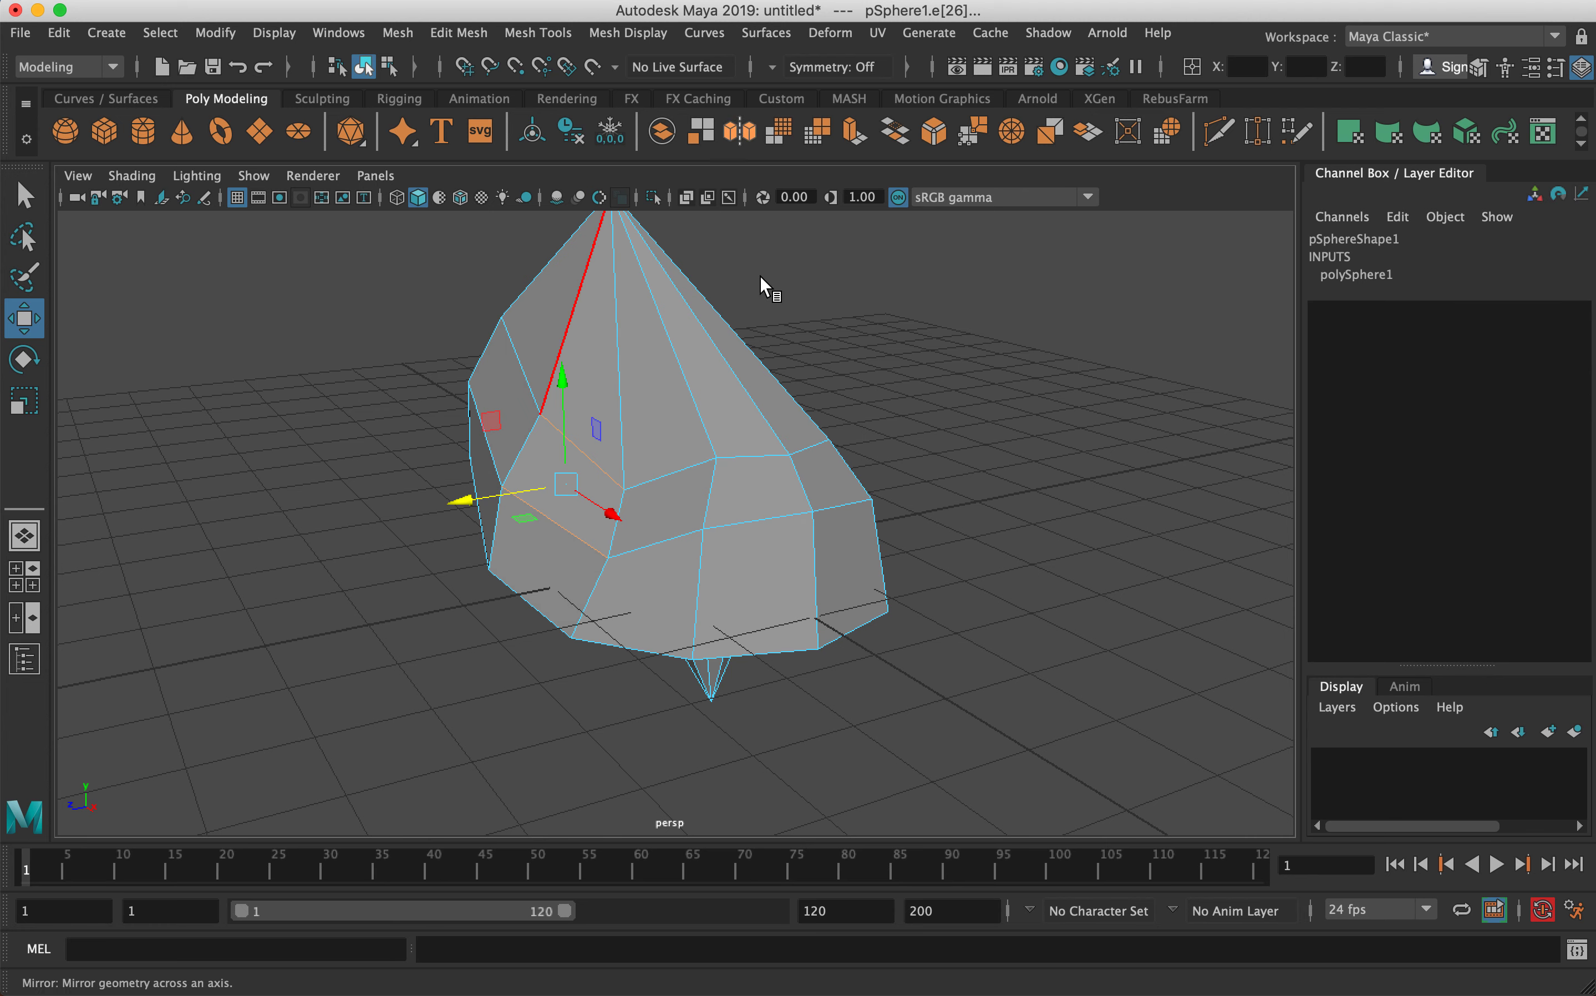
# - Select edges on the opposite side of the model and move them together
pyautogui.keyDown('alt'); pyautogui.moveTo(816, 460); pyautogui.dragTo(648, 436); pyautogui.keyUp('alt')
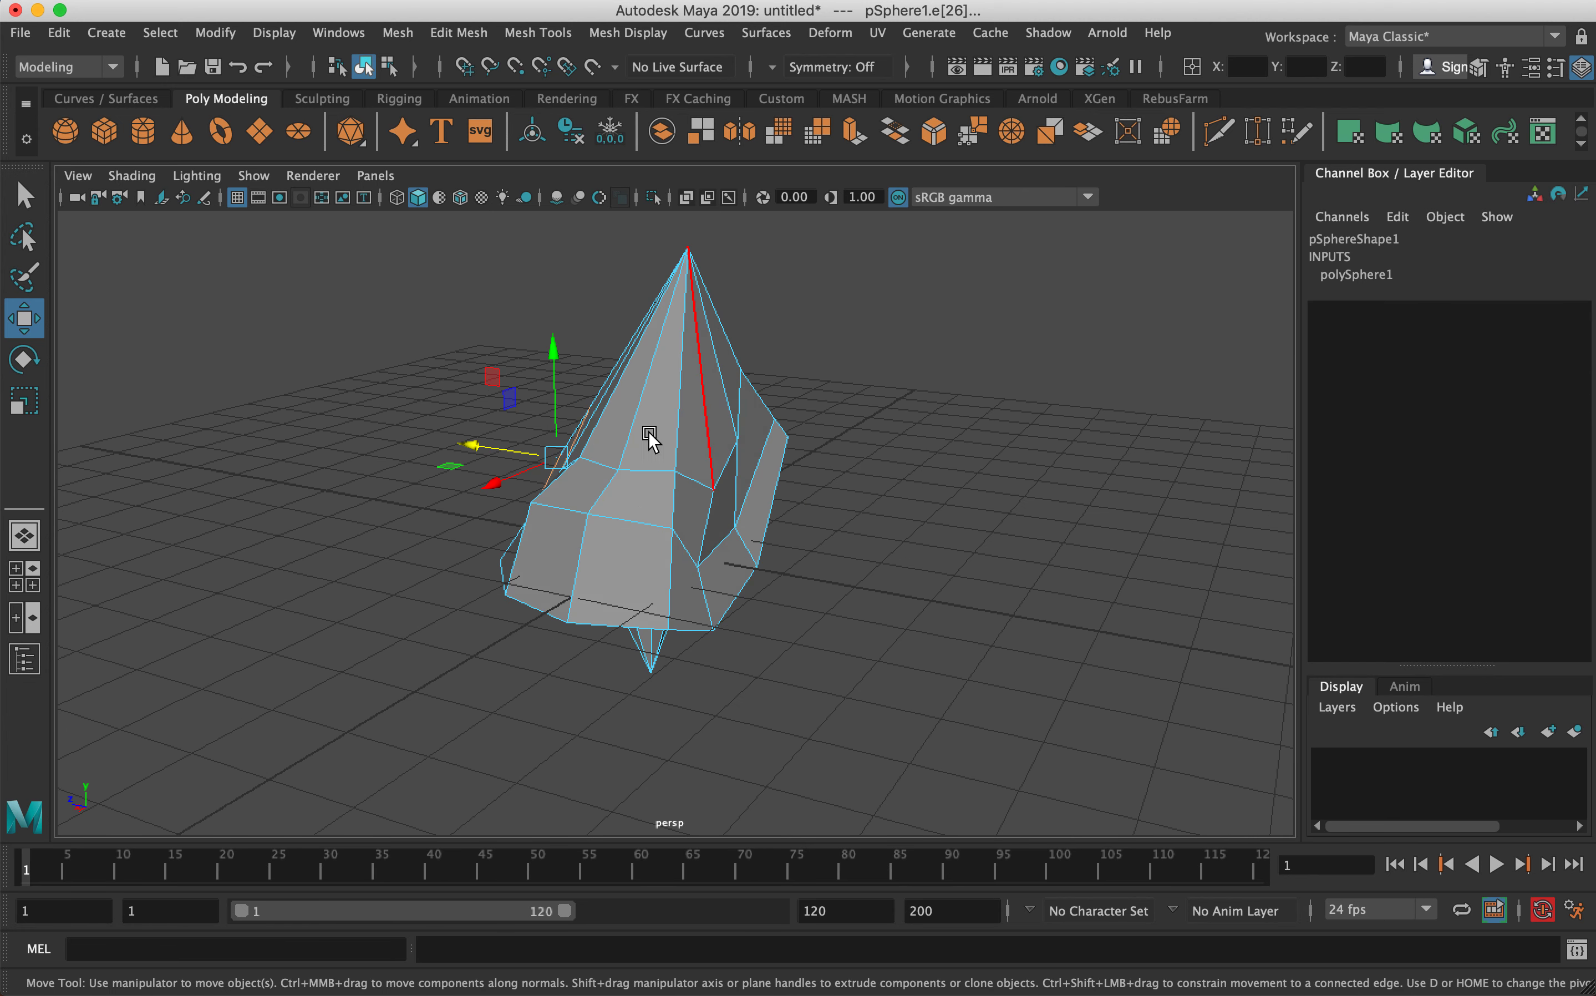
pyautogui.click(731, 497)
pyautogui.keyDown('shift'); pyautogui.click(725, 537); pyautogui.keyUp('shift')
pyautogui.moveTo(647, 489); pyautogui.dragTo(674, 355)
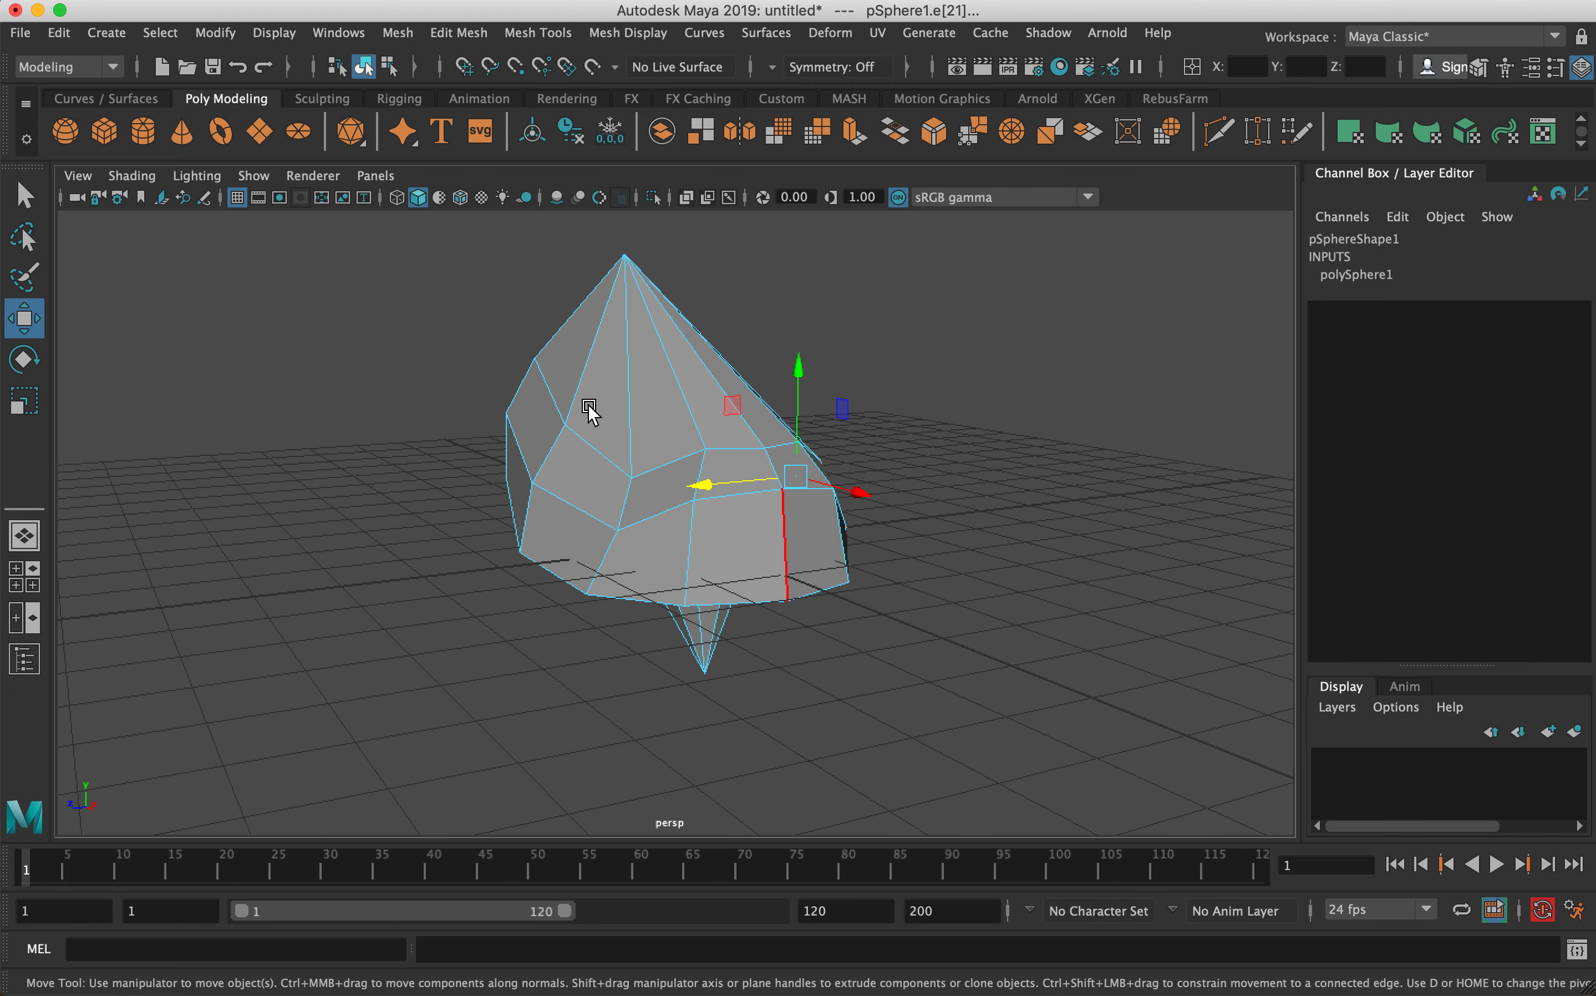
# - Return the sphere to object mode and select the whole object
pyautogui.keyDown('alt'); pyautogui.moveTo(588, 474); pyautogui.dragTo(617, 452); pyautogui.keyUp('alt')
pyautogui.moveTo(626, 382); pyautogui.dragTo(732, 344, button='right')
pyautogui.click(695, 375)
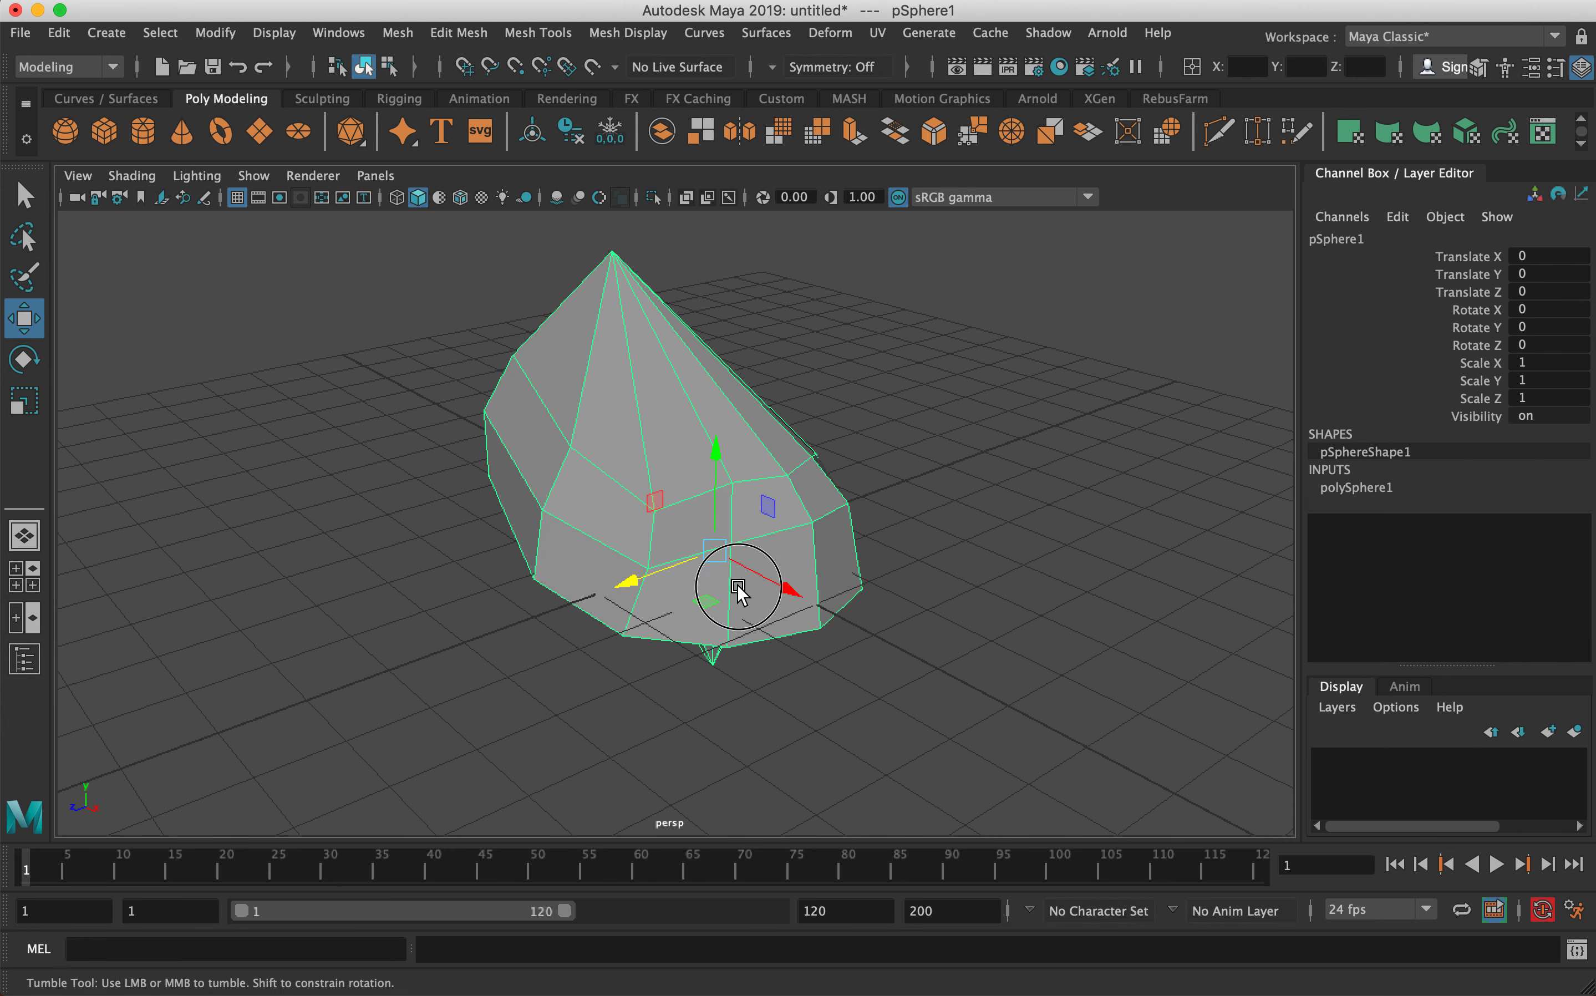
# - Display the model as a smooth preview with its polygon cage, and check it both unselected and selected
pyautogui.keyDown('alt'); pyautogui.moveTo(737, 588); pyautogui.dragTo(714, 541); pyautogui.keyUp('alt')
pyautogui.press('1')
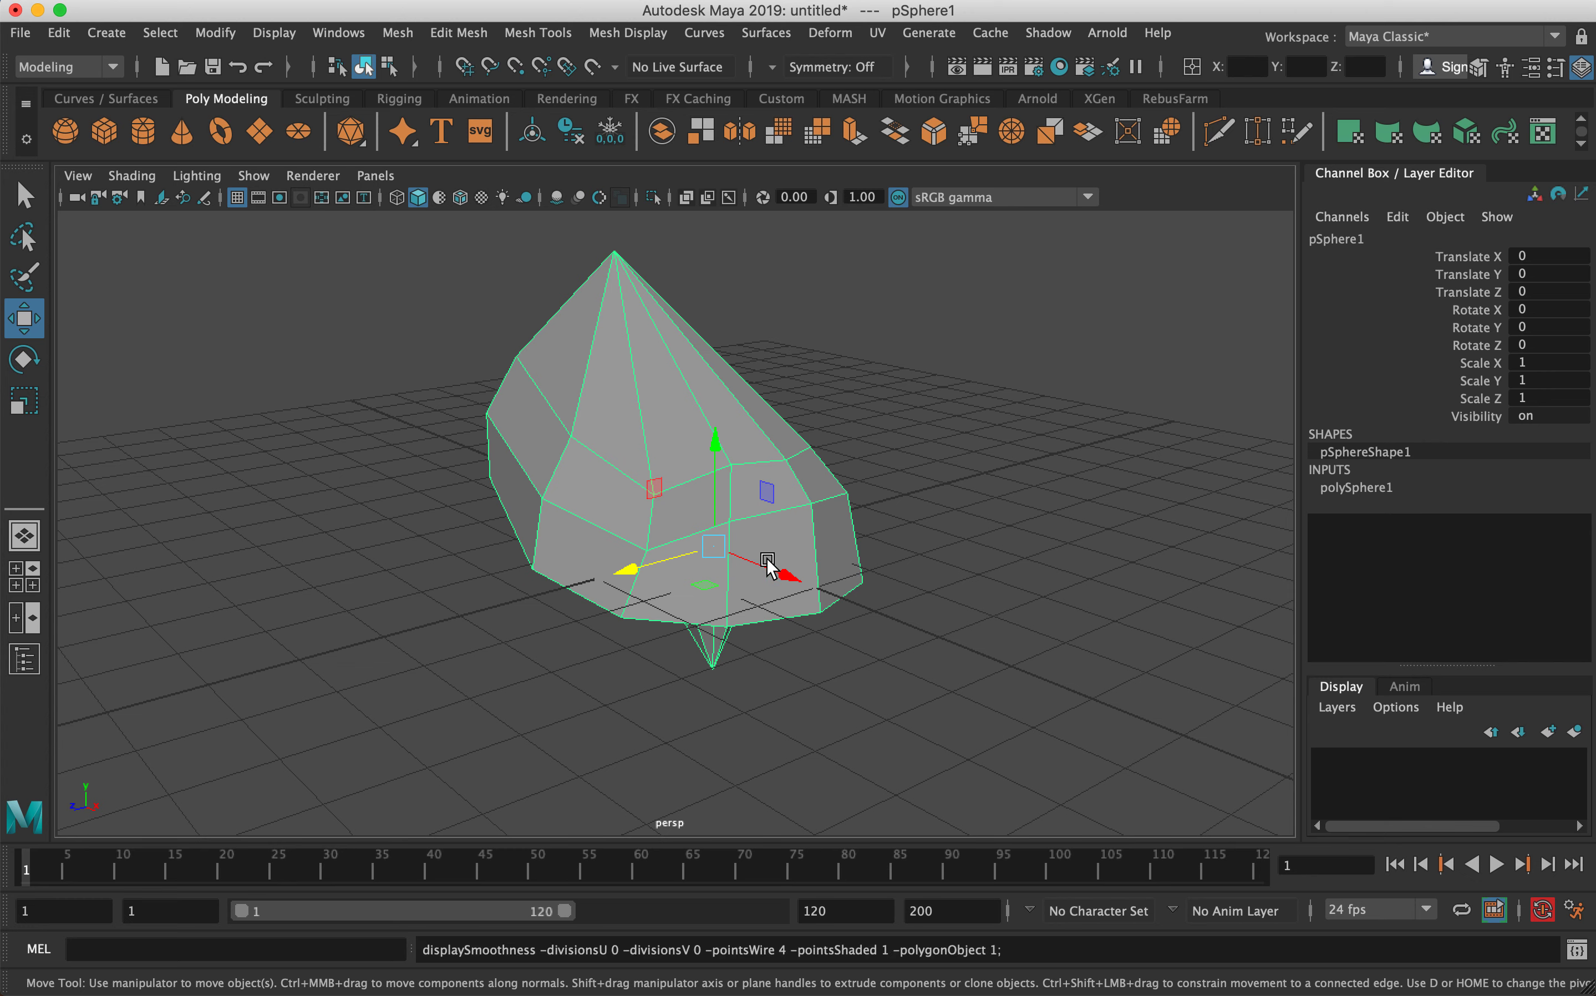
pyautogui.press('2')
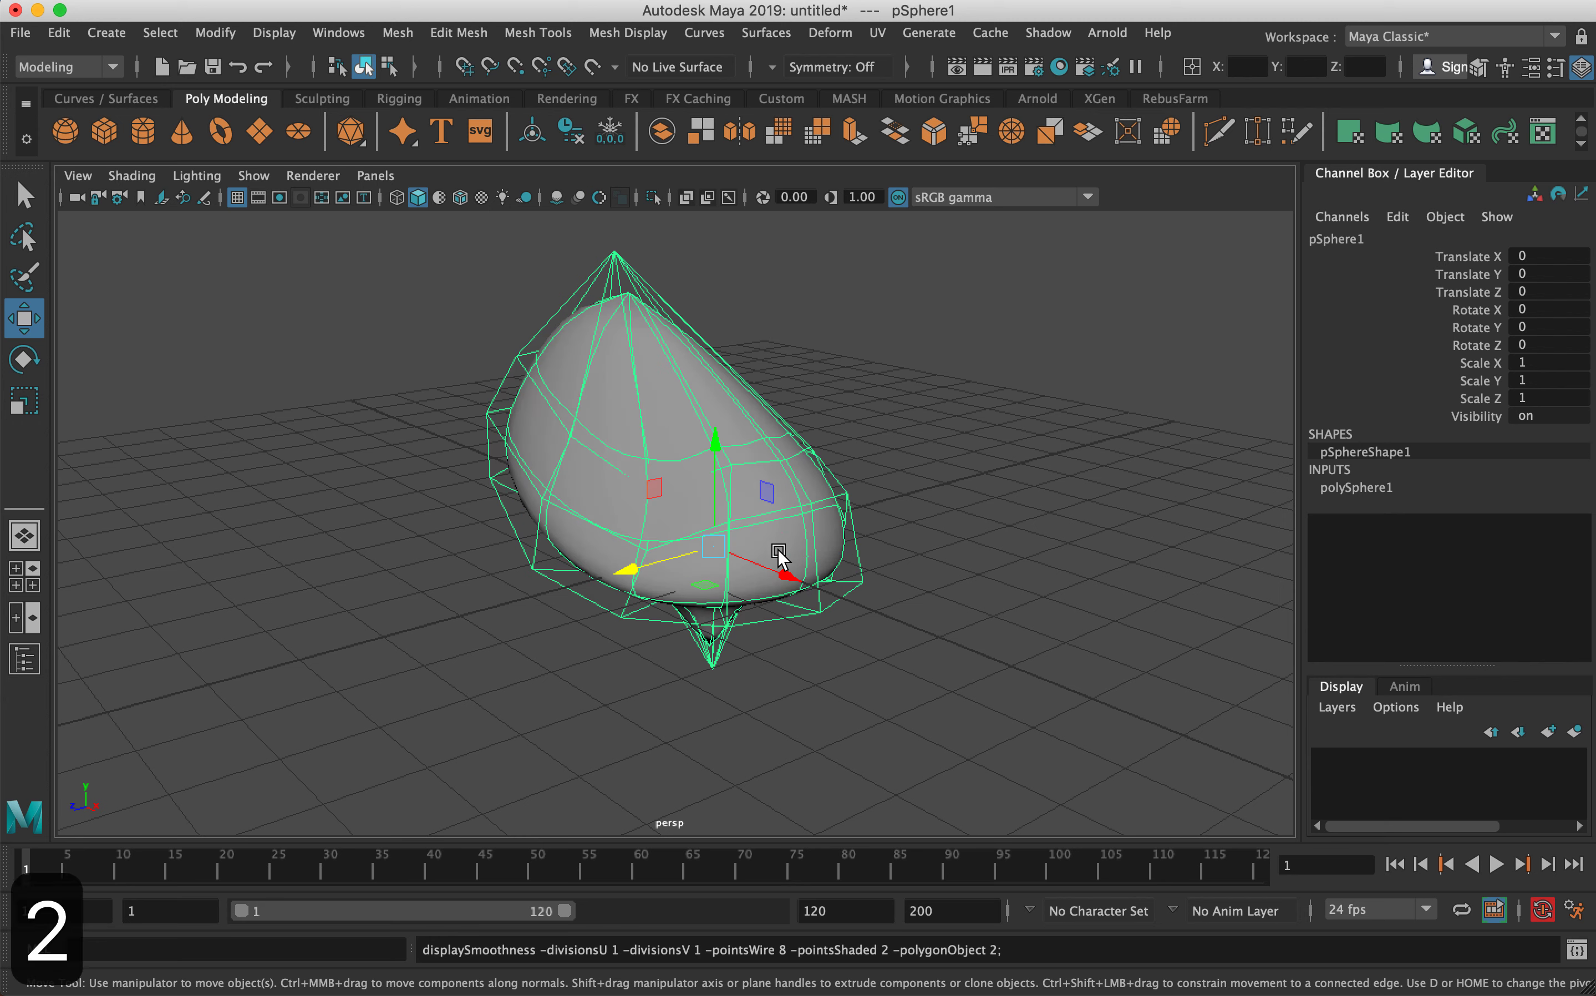
pyautogui.click(921, 491)
pyautogui.keyDown('alt'); pyautogui.moveTo(802, 567); pyautogui.dragTo(914, 400); pyautogui.keyUp('alt')
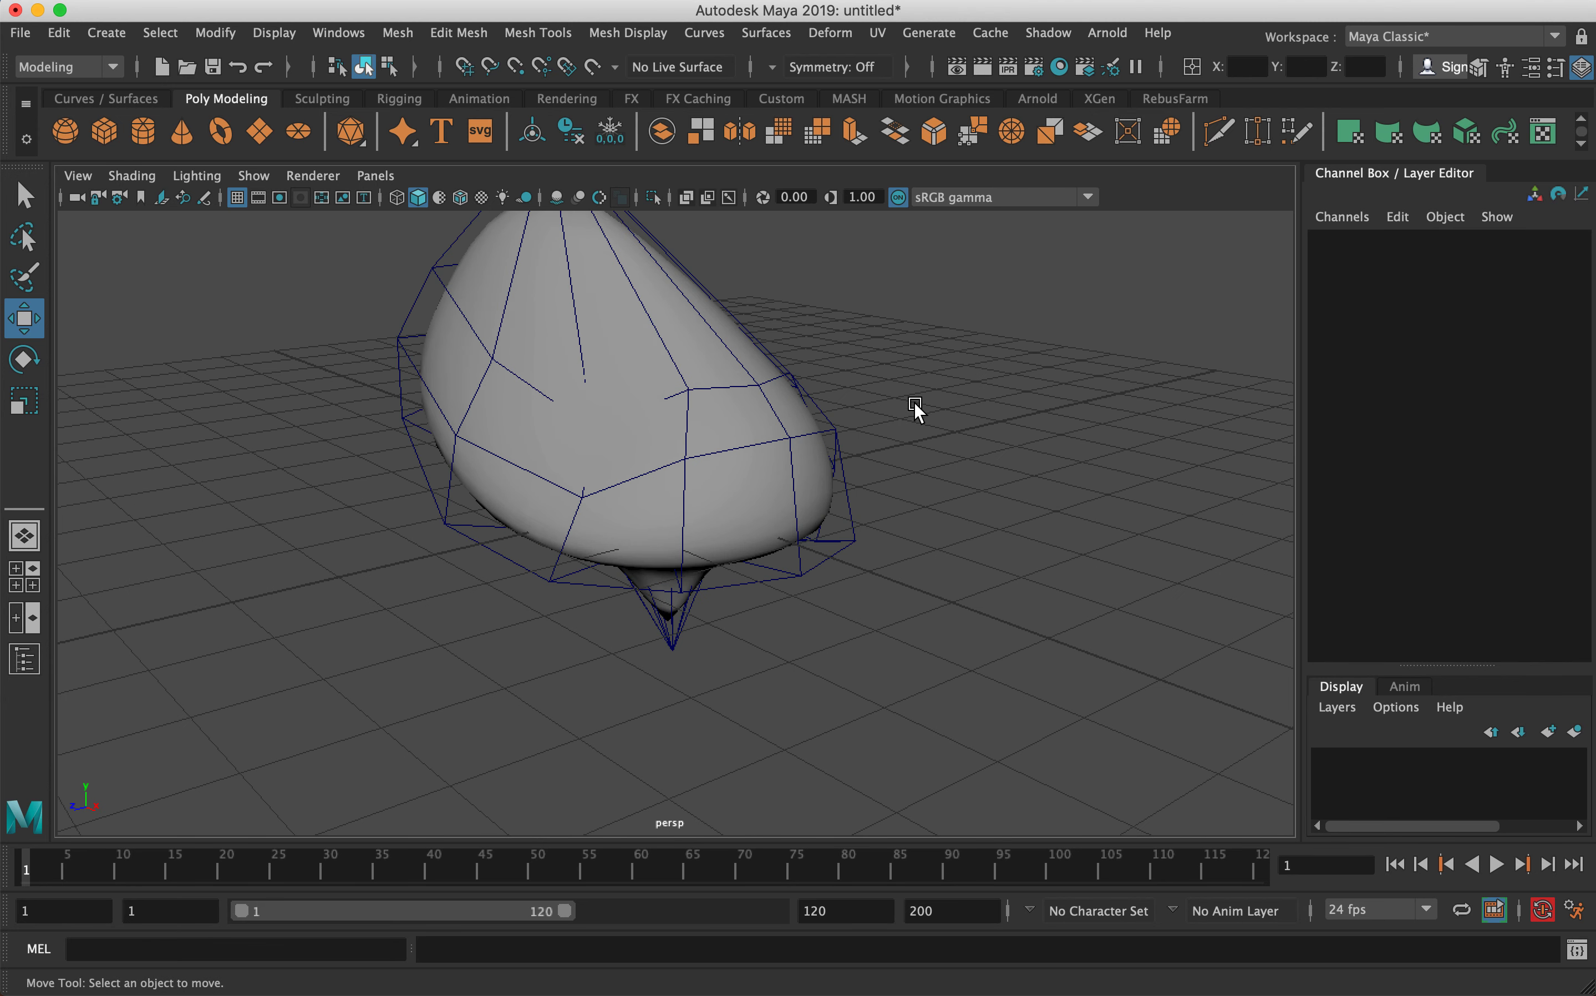
pyautogui.click(791, 564)
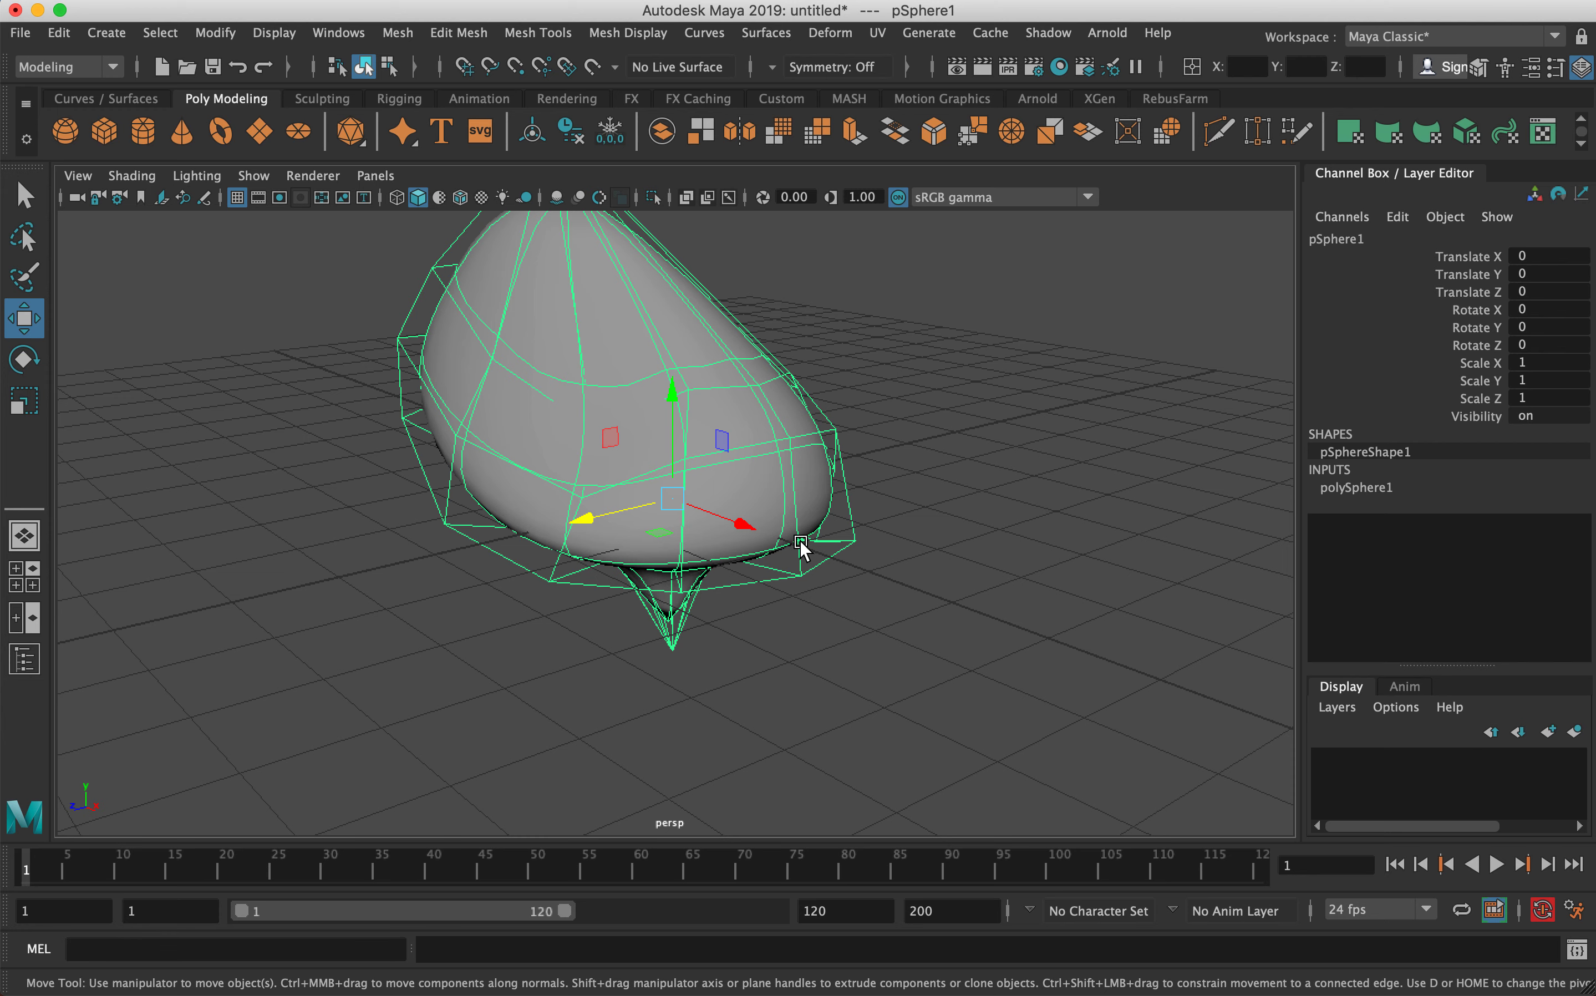
pyautogui.keyDown('alt'); pyautogui.moveTo(573, 284); pyautogui.dragTo(584, 357, button='middle'); pyautogui.keyUp('alt')
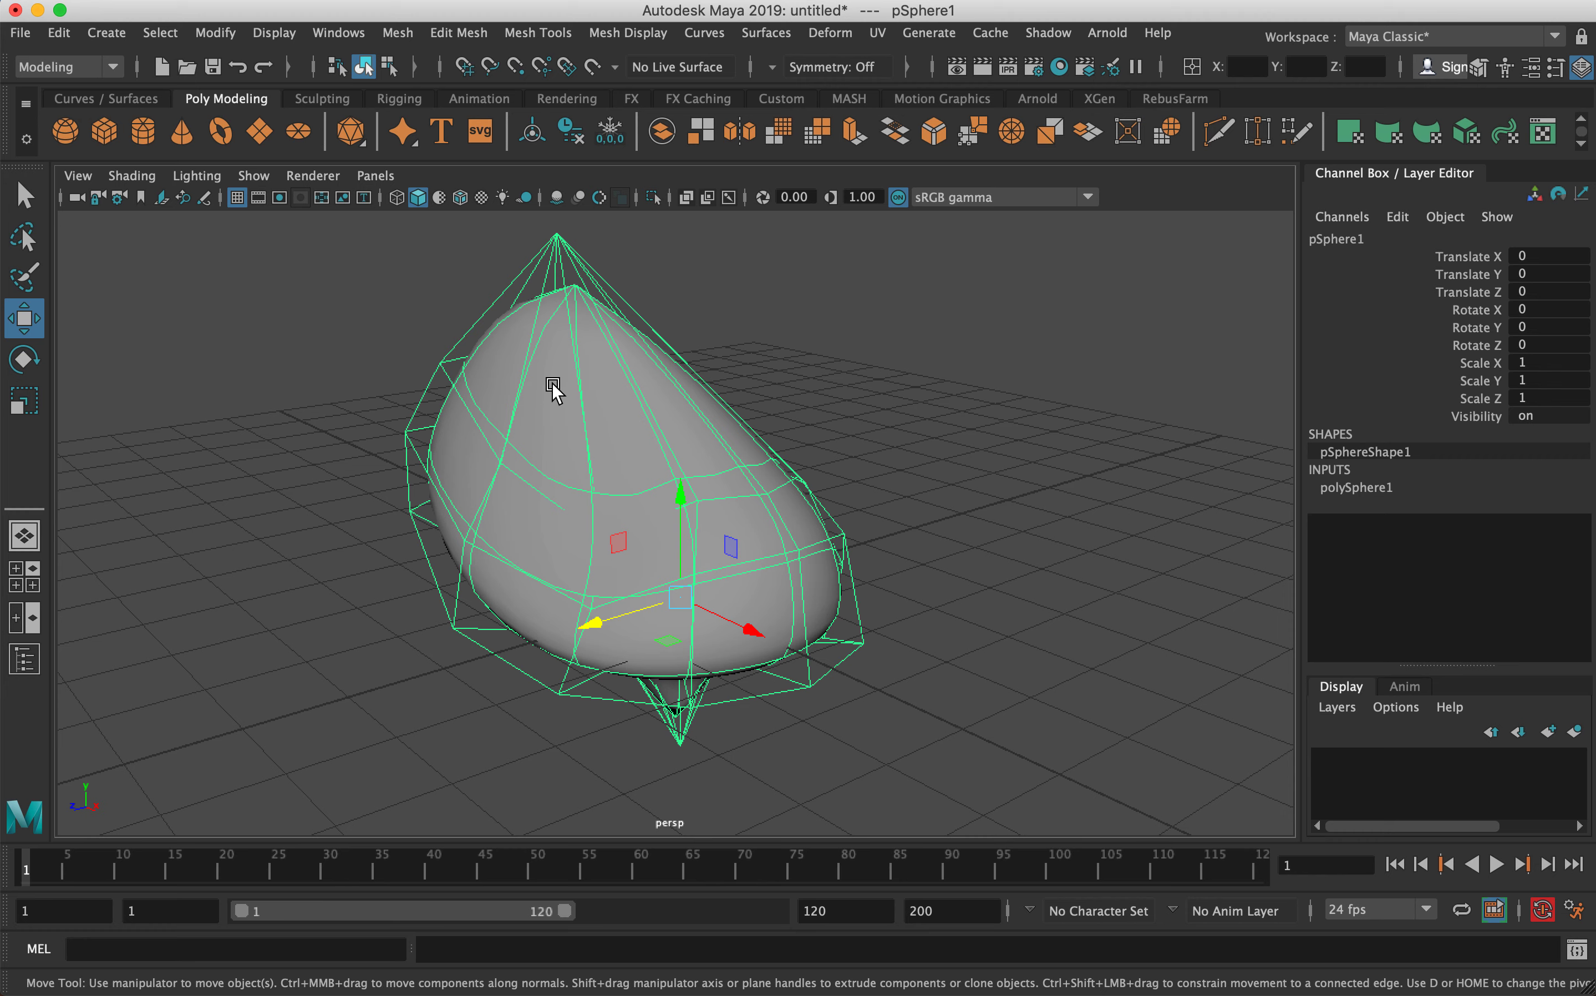
# - Switch to vertex mode, pull the two upper side cage vertices up and outward, and adjust the side vertices below them
pyautogui.rightClick(565, 245)
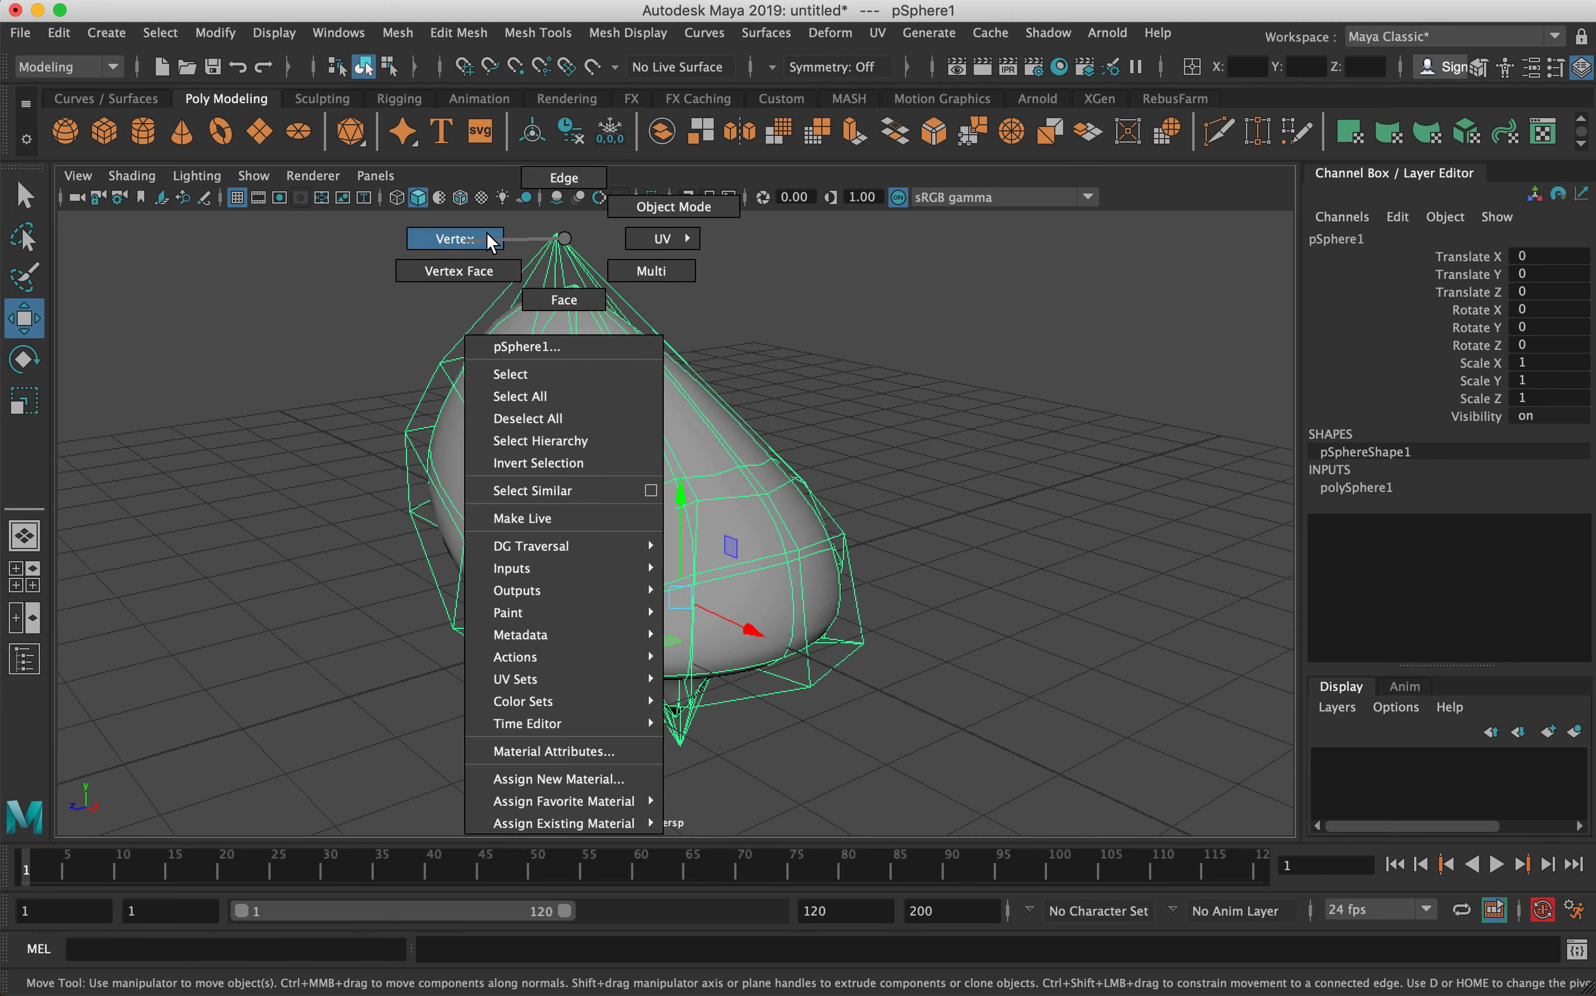
pyautogui.moveTo(487, 234); pyautogui.dragTo(490, 235, button='right')
pyautogui.keyDown('alt'); pyautogui.moveTo(504, 257); pyautogui.dragTo(552, 374, button='middle'); pyautogui.keyUp('alt')
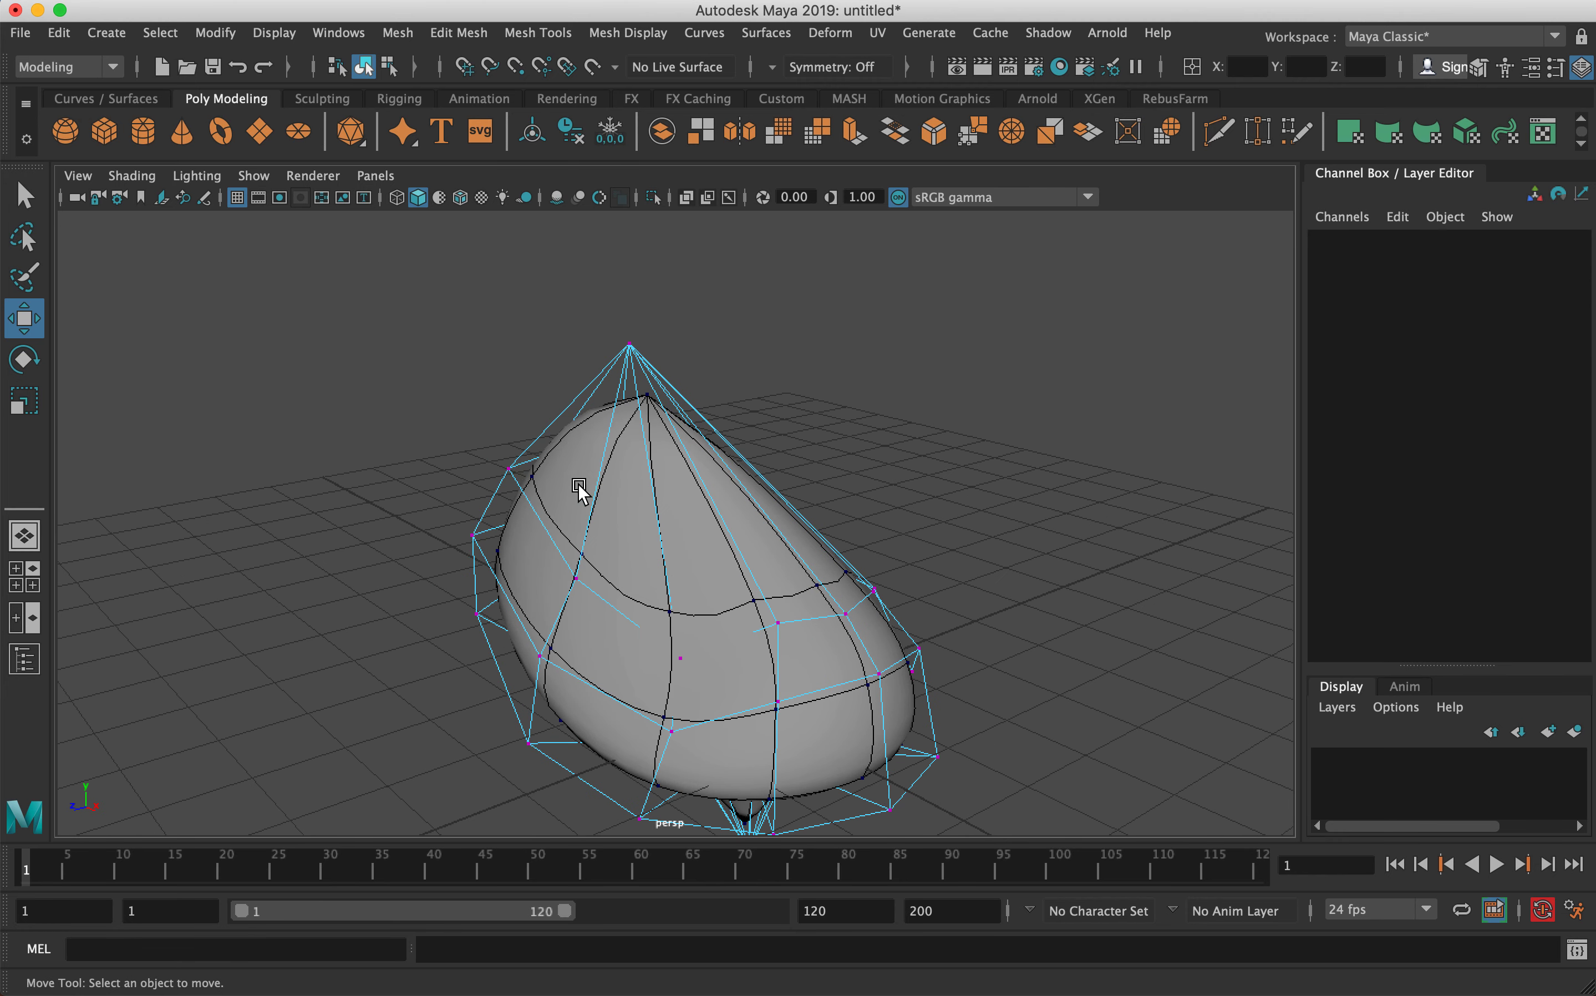
pyautogui.click(527, 463)
pyautogui.moveTo(529, 464); pyautogui.dragTo(481, 360)
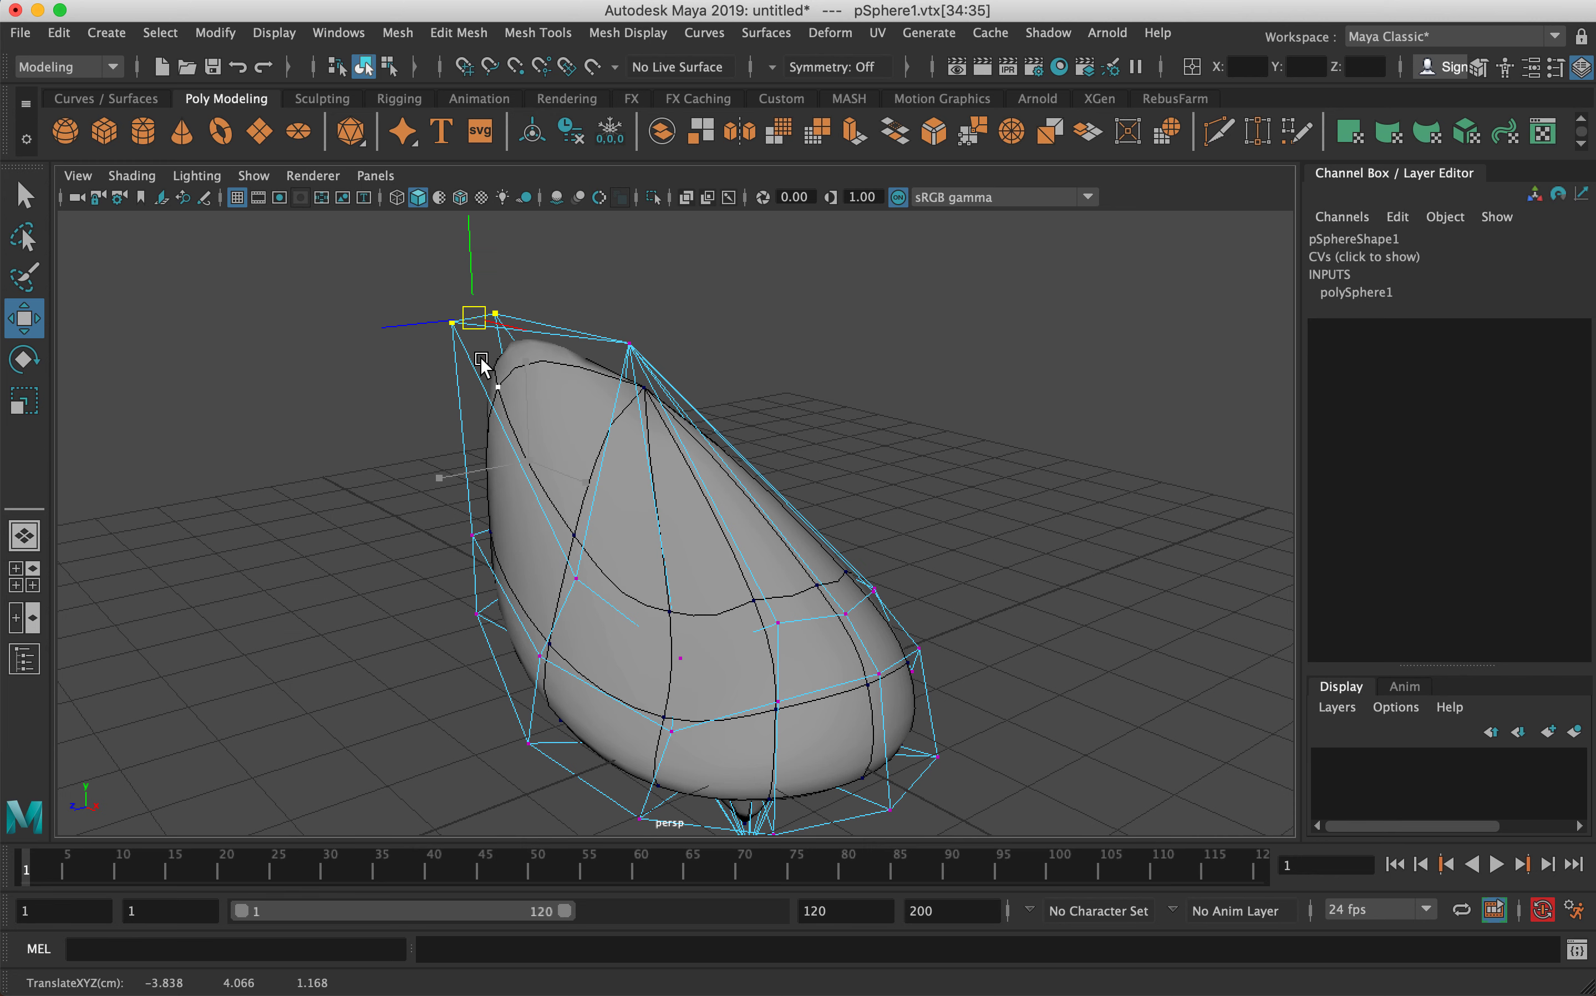
pyautogui.moveTo(435, 481)
pyautogui.mouseDown()
pyautogui.moveTo(541, 546)
pyautogui.moveTo(450, 490)
pyautogui.moveTo(451, 503)
pyautogui.mouseUp()
pyautogui.moveTo(465, 631); pyautogui.dragTo(418, 670)
# - Raise the model's tip vertex slightly and pull individual side vertices outward from the smoothed body
pyautogui.click(630, 343)
pyautogui.moveTo(629, 344); pyautogui.dragTo(638, 295)
pyautogui.keyDown('alt'); pyautogui.moveTo(777, 453); pyautogui.dragTo(859, 656); pyautogui.keyUp('alt')
pyautogui.click(732, 593)
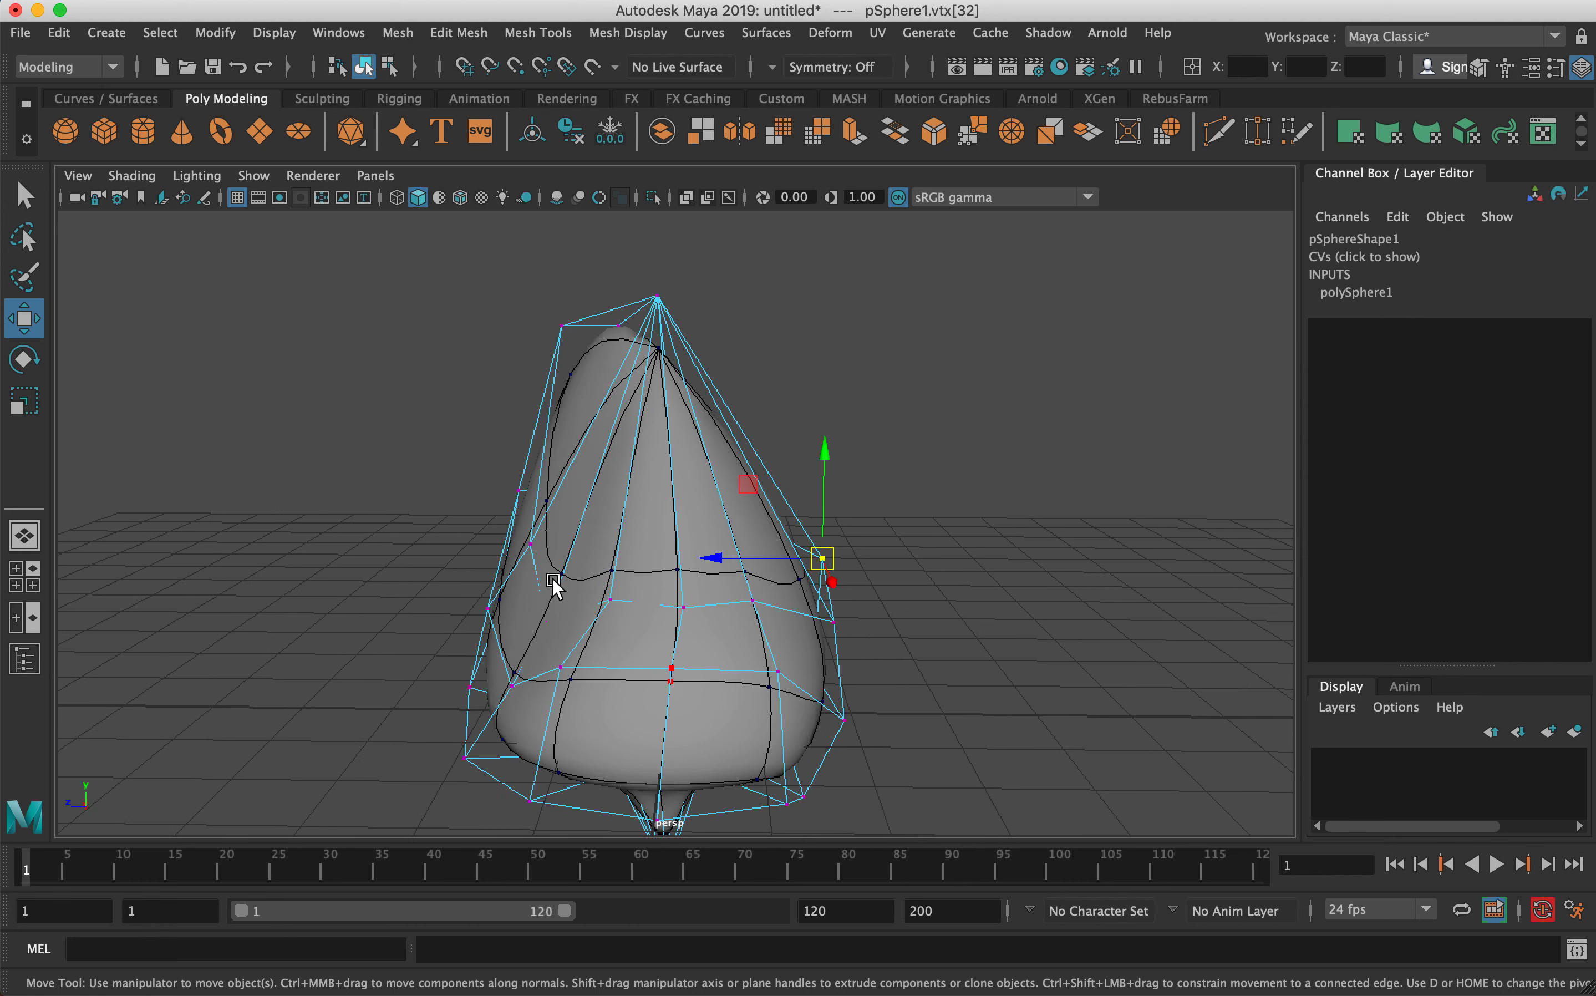
pyautogui.moveTo(520, 543); pyautogui.dragTo(489, 532)
pyautogui.click(551, 625)
pyautogui.moveTo(552, 625); pyautogui.dragTo(525, 600)
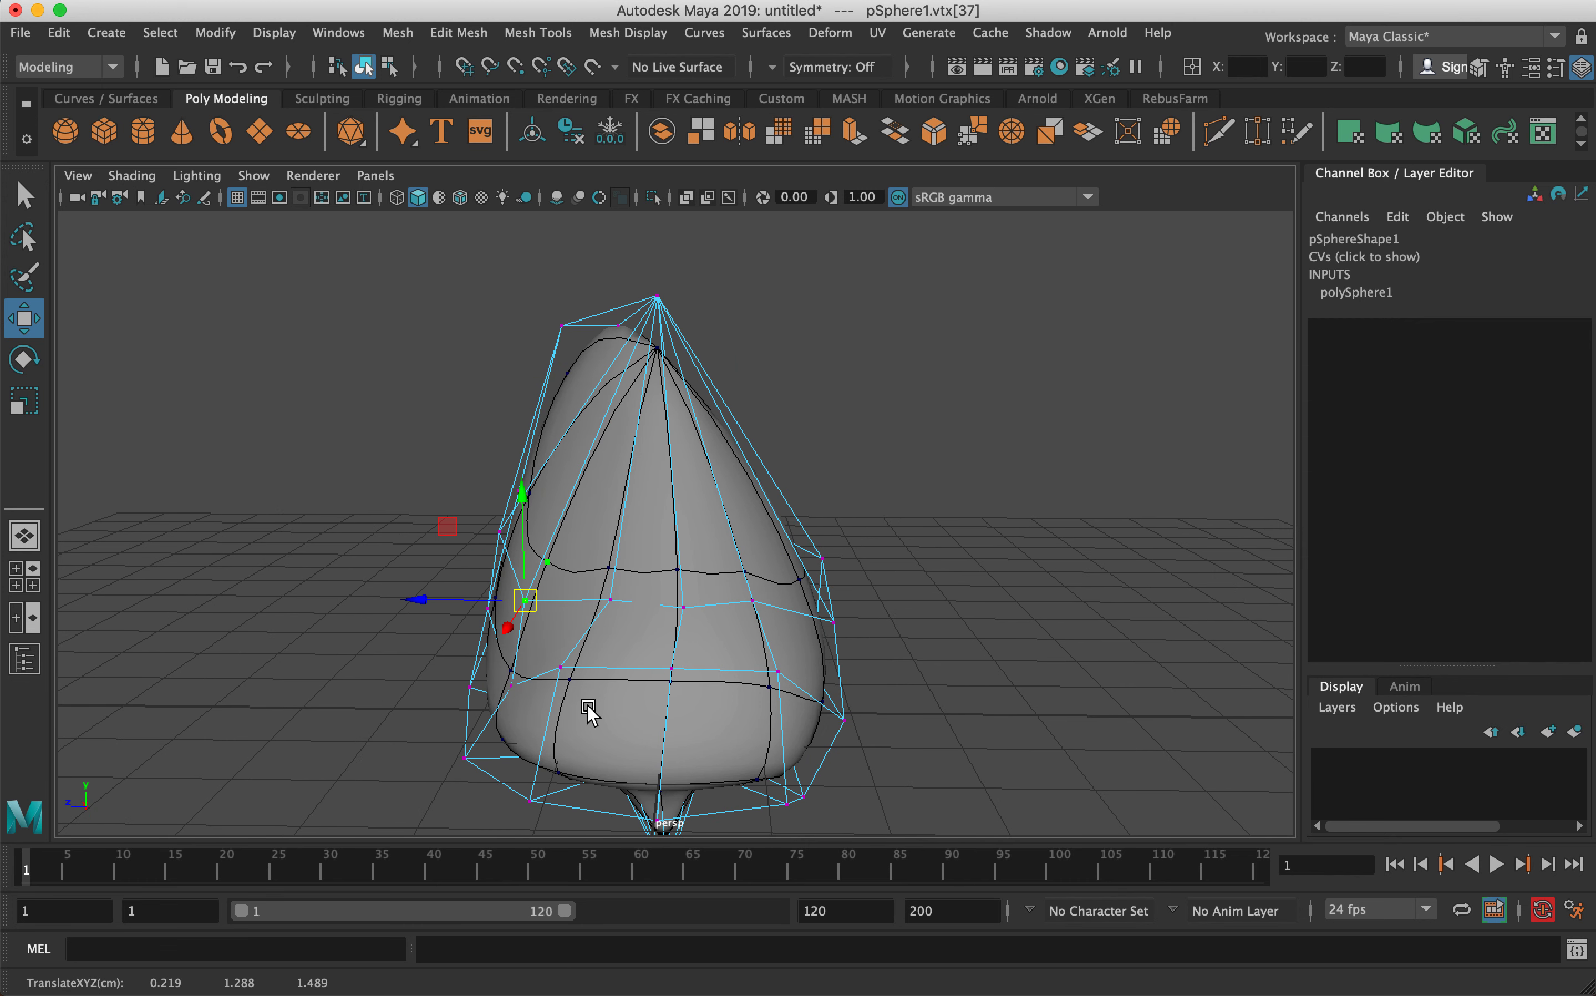
# - Show only the full smooth preview and pull the tip vertex up and sideways
pyautogui.press('3')
pyautogui.keyDown('alt'); pyautogui.moveTo(706, 588); pyautogui.dragTo(1013, 588); pyautogui.keyUp('alt')
pyautogui.click(672, 380)
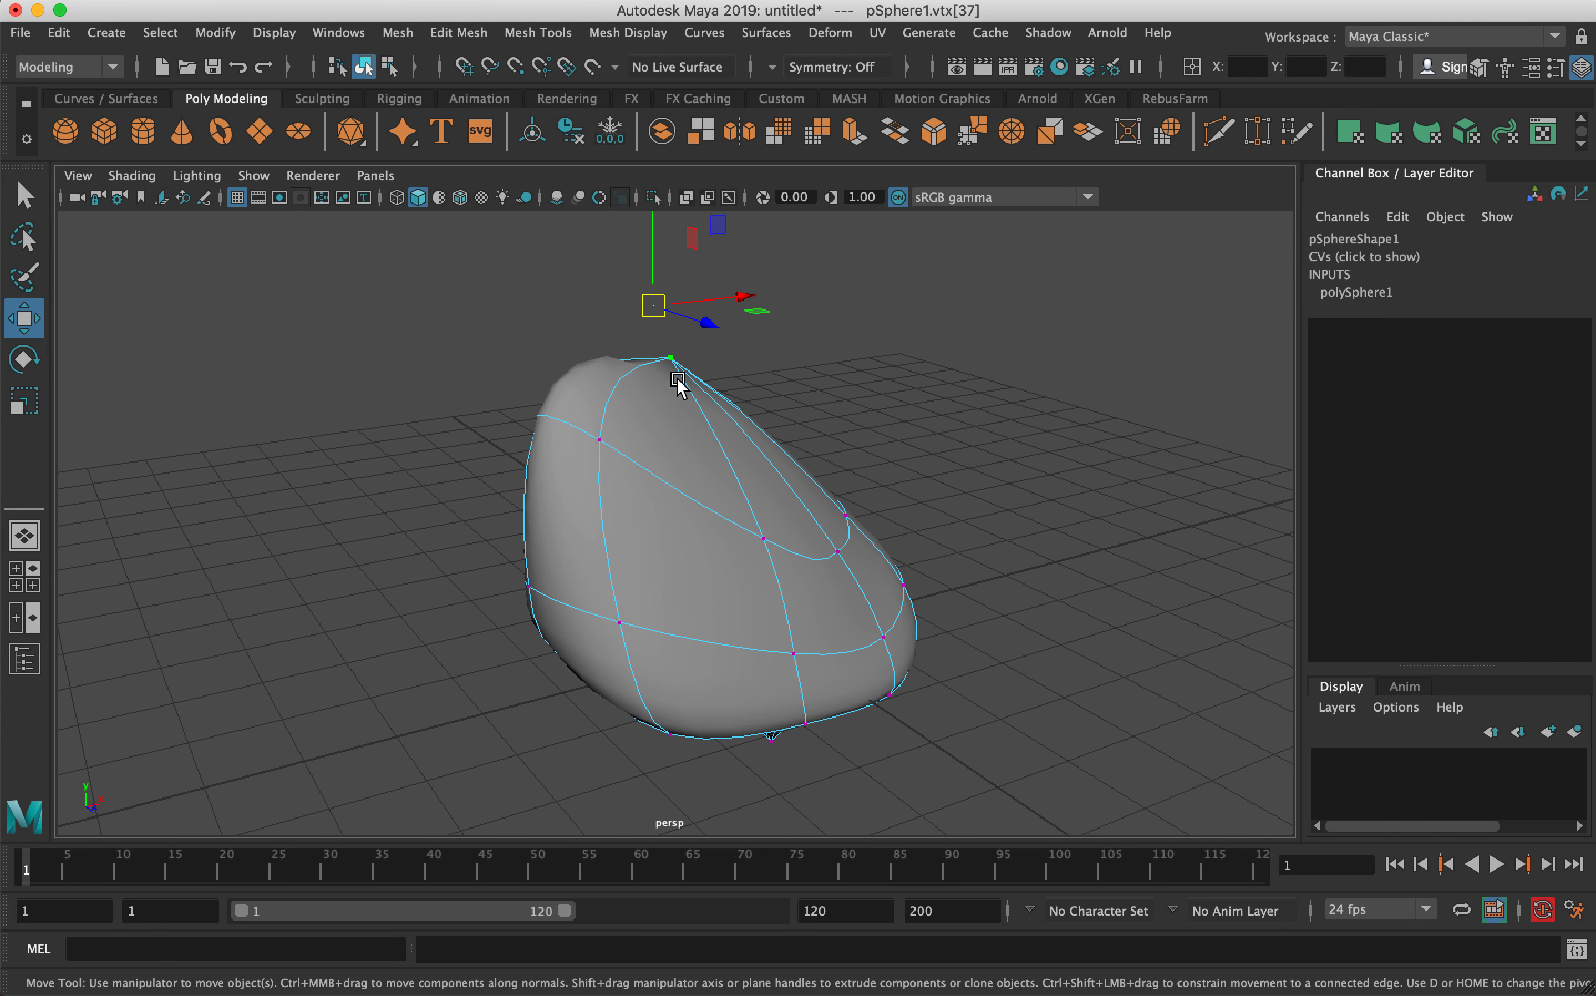
pyautogui.moveTo(659, 309); pyautogui.dragTo(744, 258)
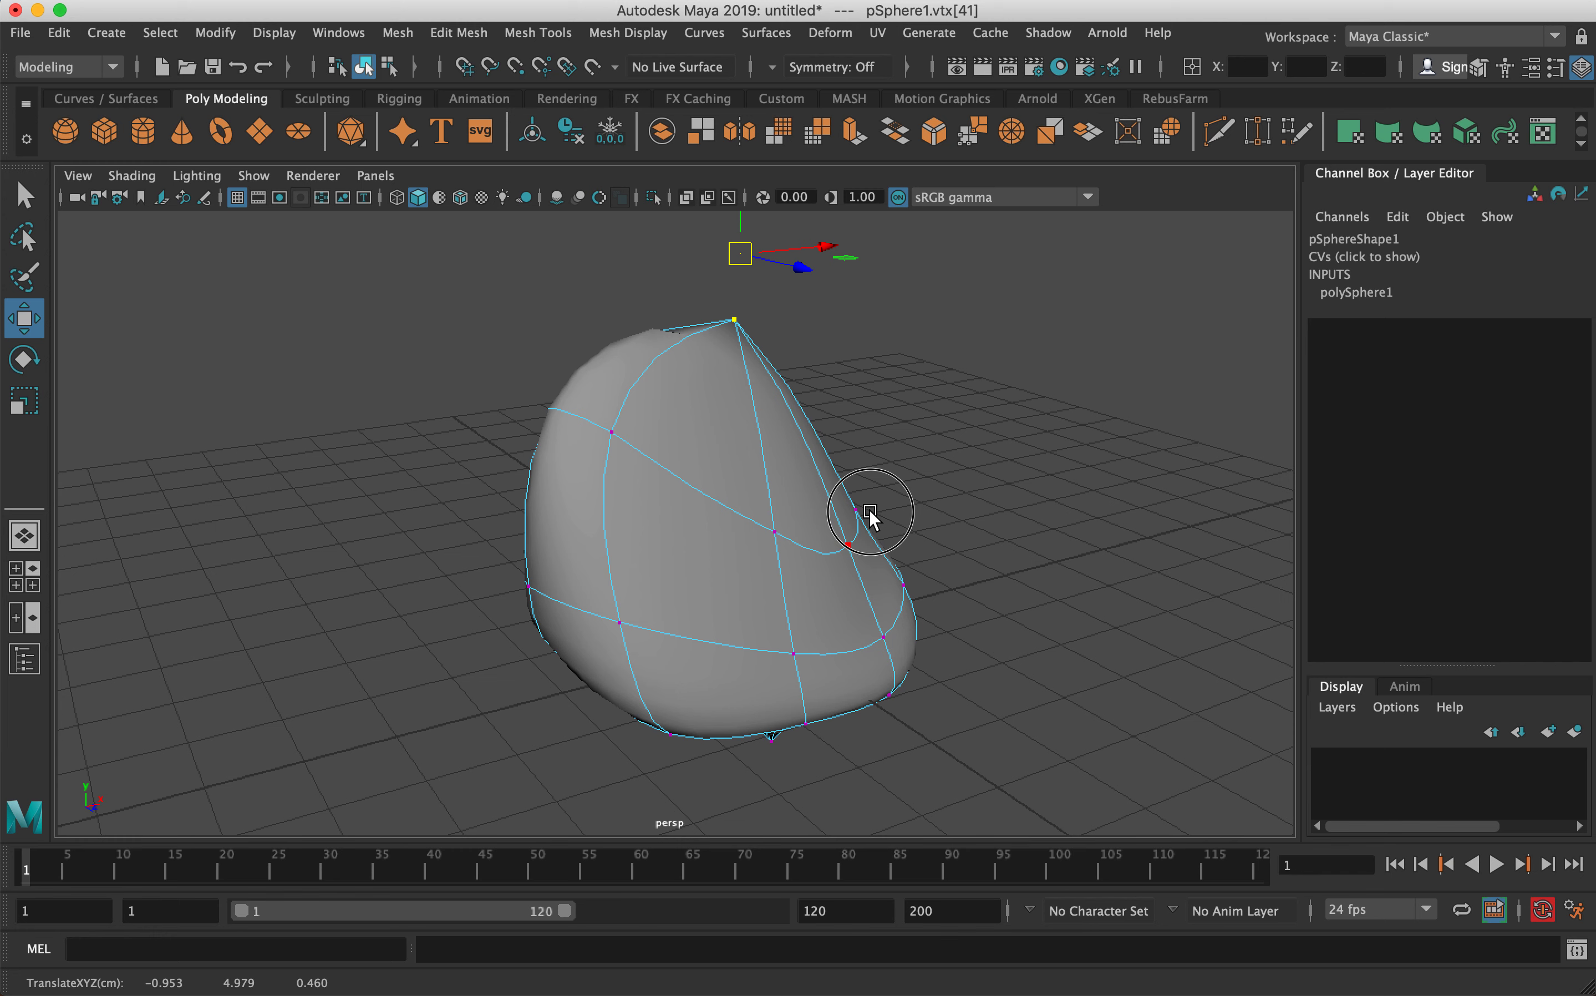
# - Select neighbouring vertices in the upper row, compare the smooth preview with the faceted mesh, and leave the mesh faceted
pyautogui.keyDown('alt'); pyautogui.moveTo(893, 530); pyautogui.dragTo(822, 501); pyautogui.keyUp('alt')
pyautogui.moveTo(923, 553); pyautogui.dragTo(675, 590)
pyautogui.press('1')
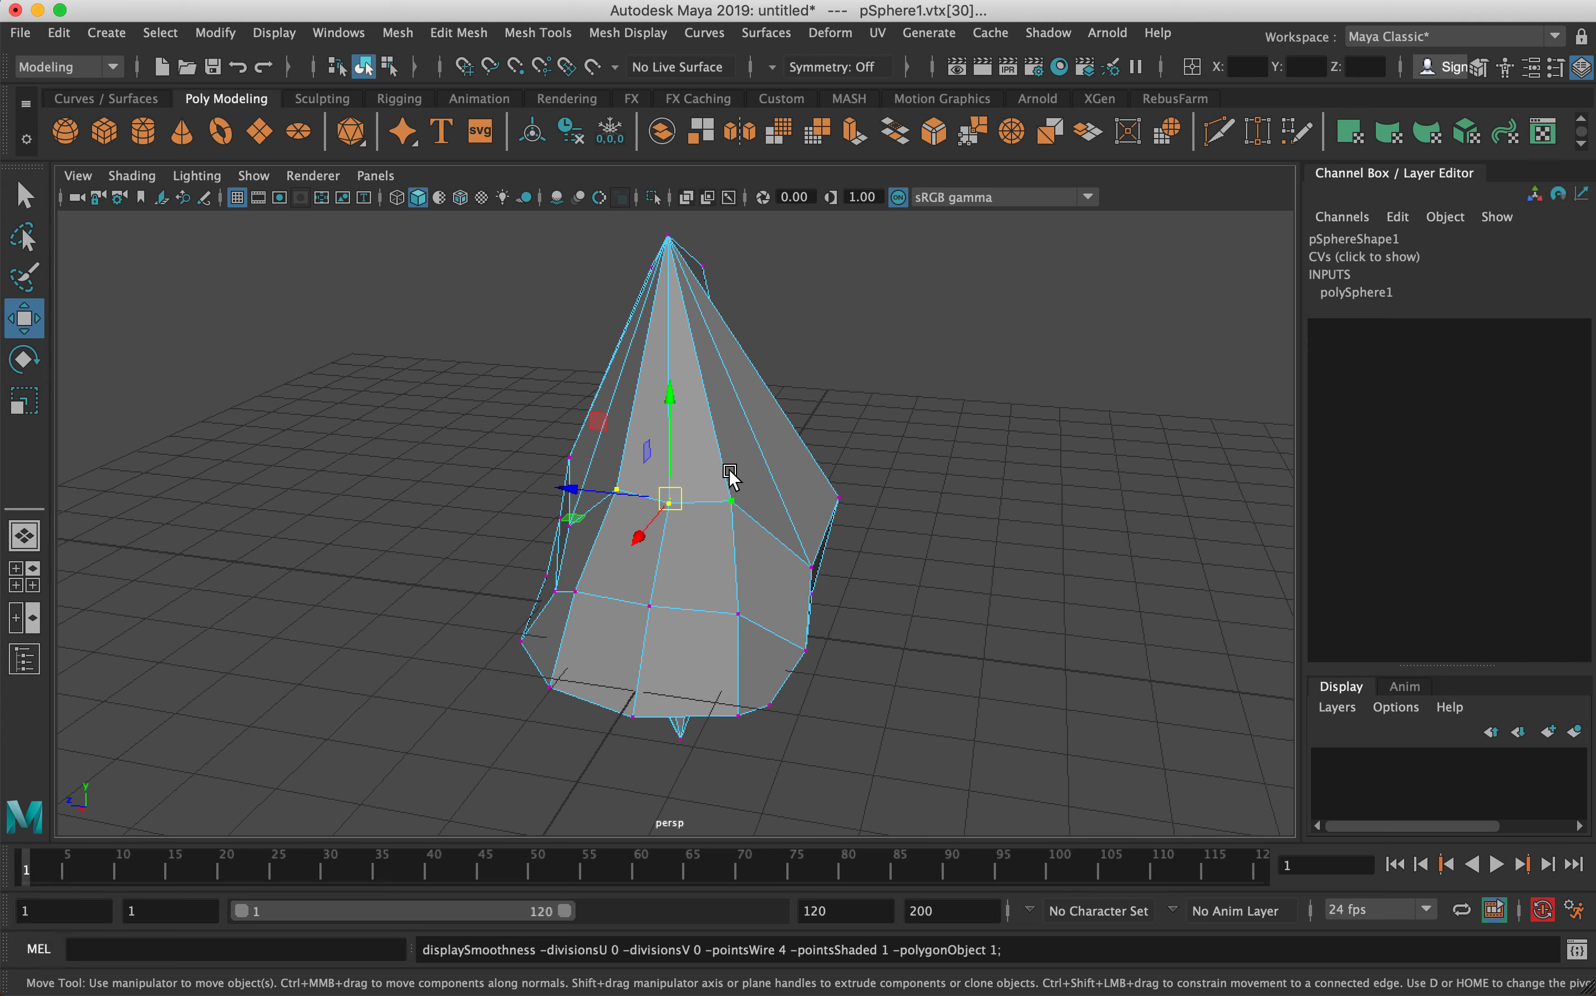
pyautogui.press('3')
pyautogui.press('1')
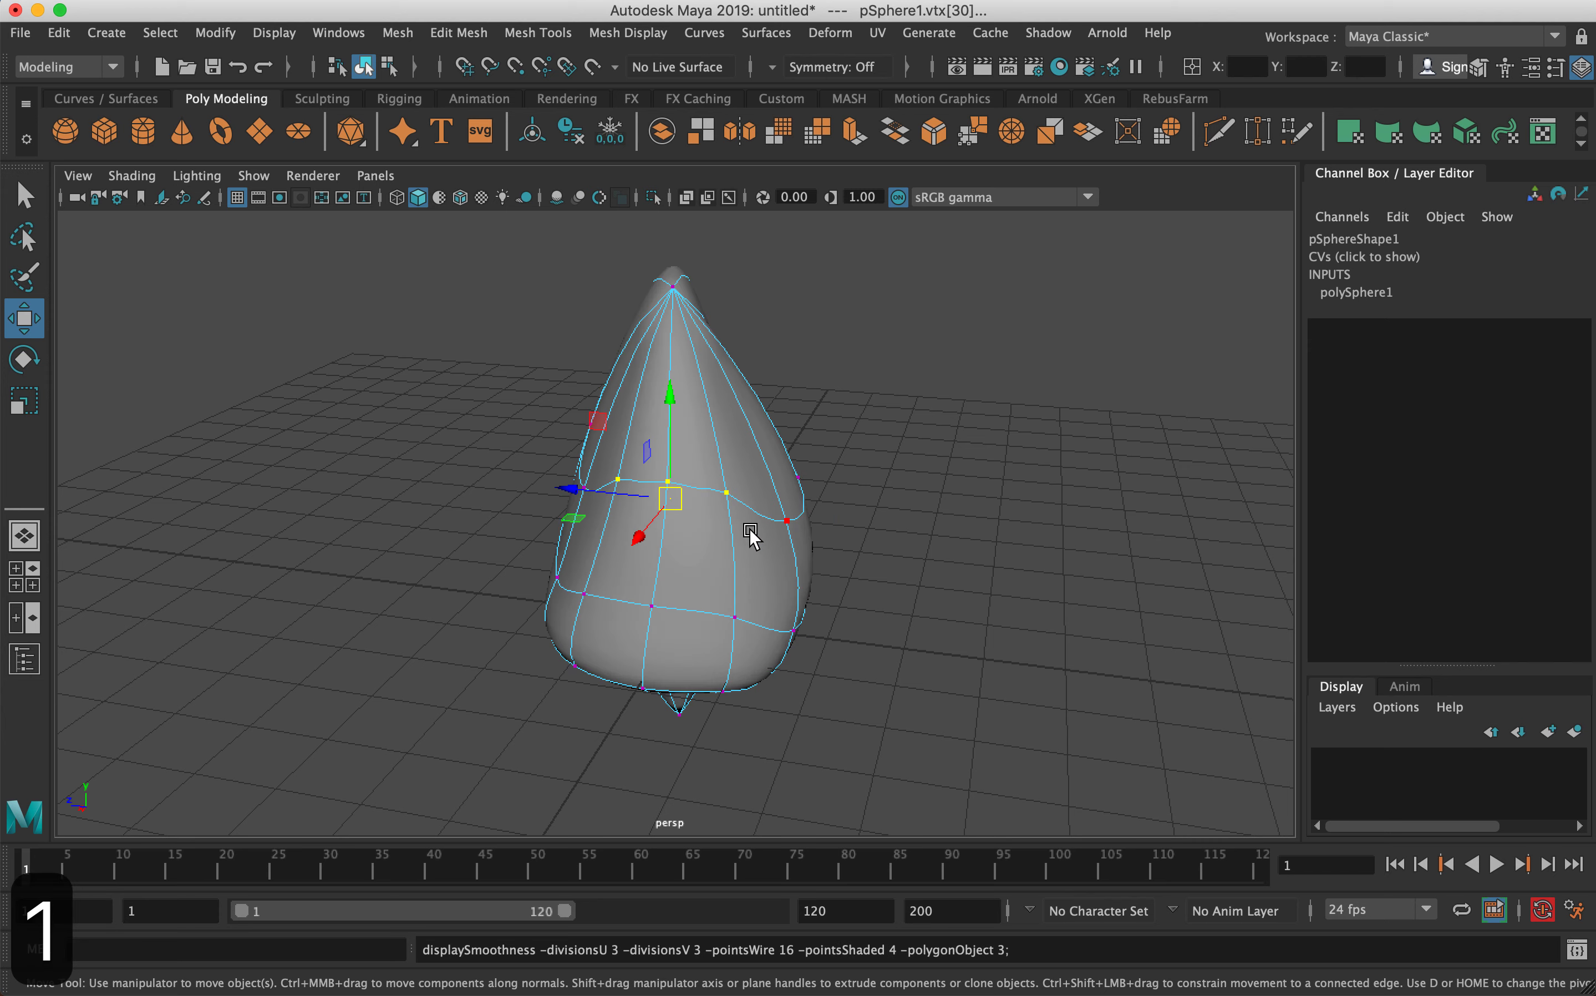
# - Return to object mode, duplicate the model, move the copy 4.699 along Z and display it smoothed
pyautogui.click(715, 431)
pyautogui.moveTo(714, 432); pyautogui.dragTo(826, 347, button='right')
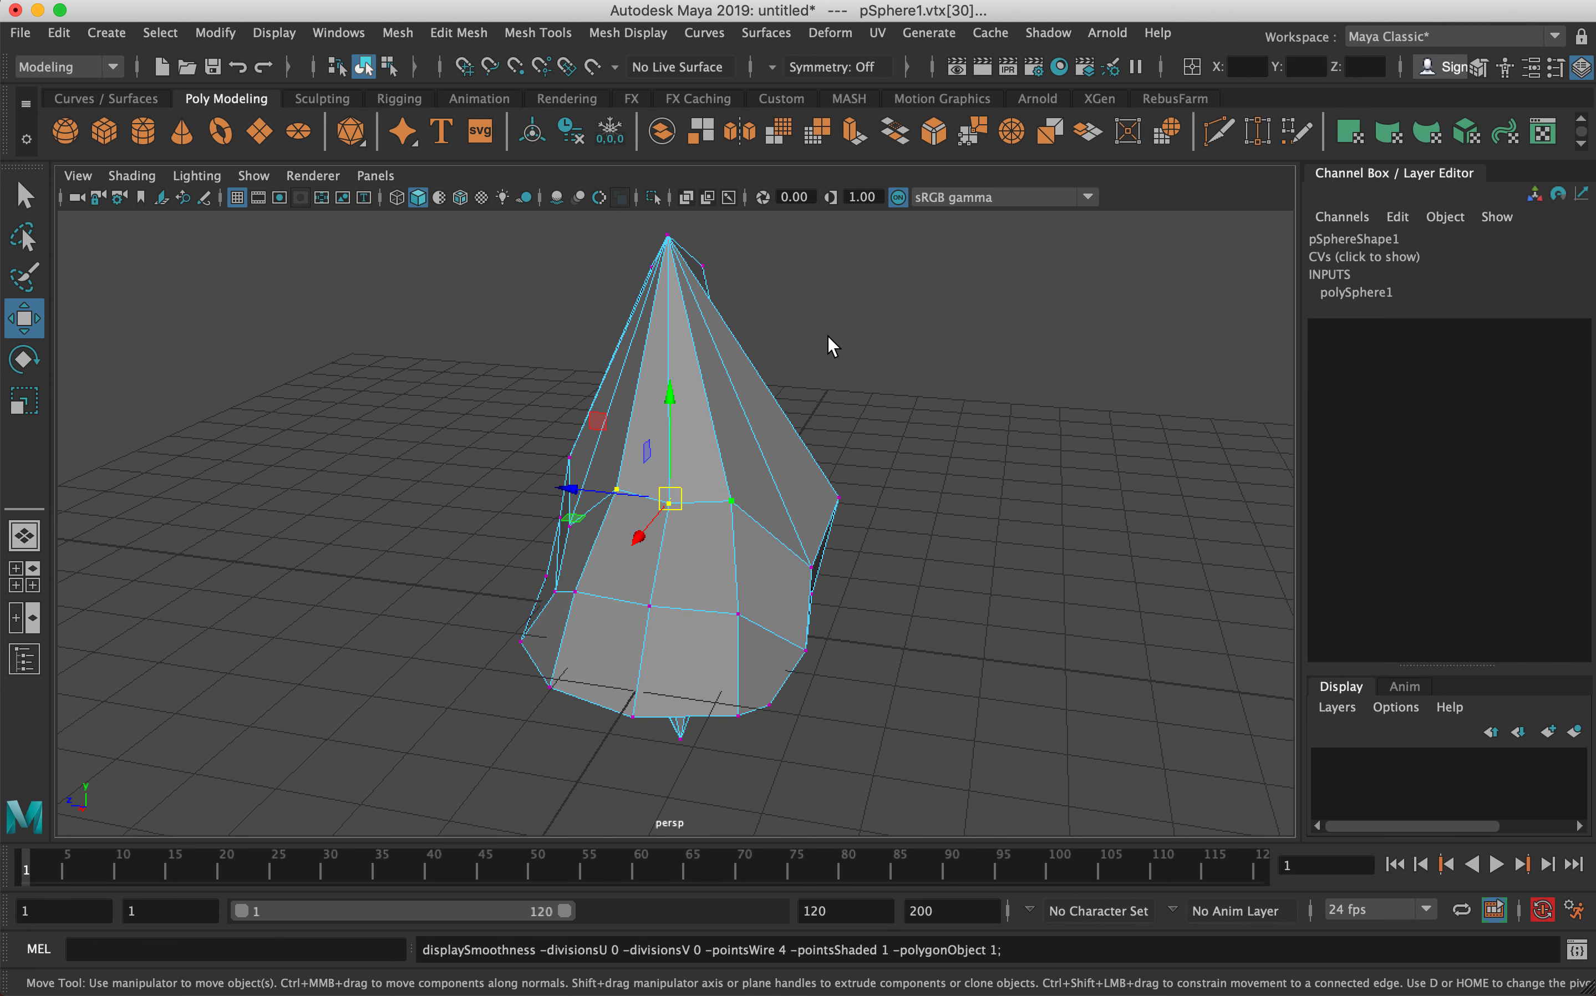
pyautogui.click(736, 458)
pyautogui.press('super+d')
pyautogui.moveTo(573, 607); pyautogui.dragTo(267, 596)
pyautogui.press('3')
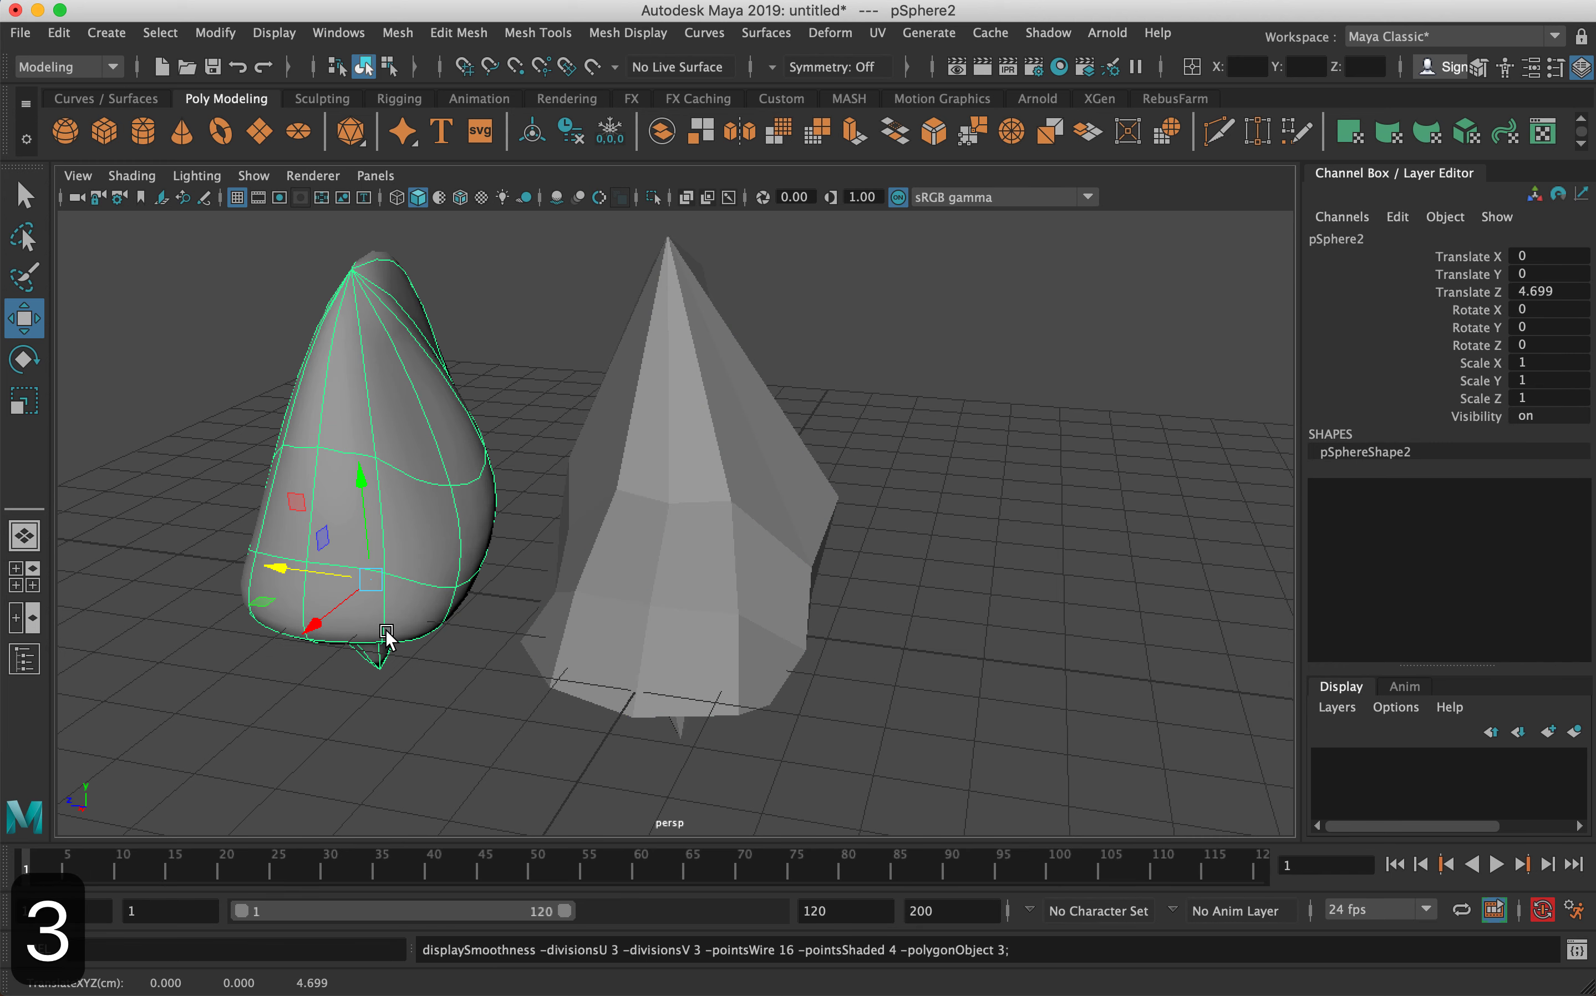
# - Compare the smoothed duplicate with the faceted original, selecting each in turn
pyautogui.click(488, 410)
pyautogui.keyDown('alt'); pyautogui.moveTo(385, 492); pyautogui.dragTo(491, 476, button='middle'); pyautogui.keyUp('alt')
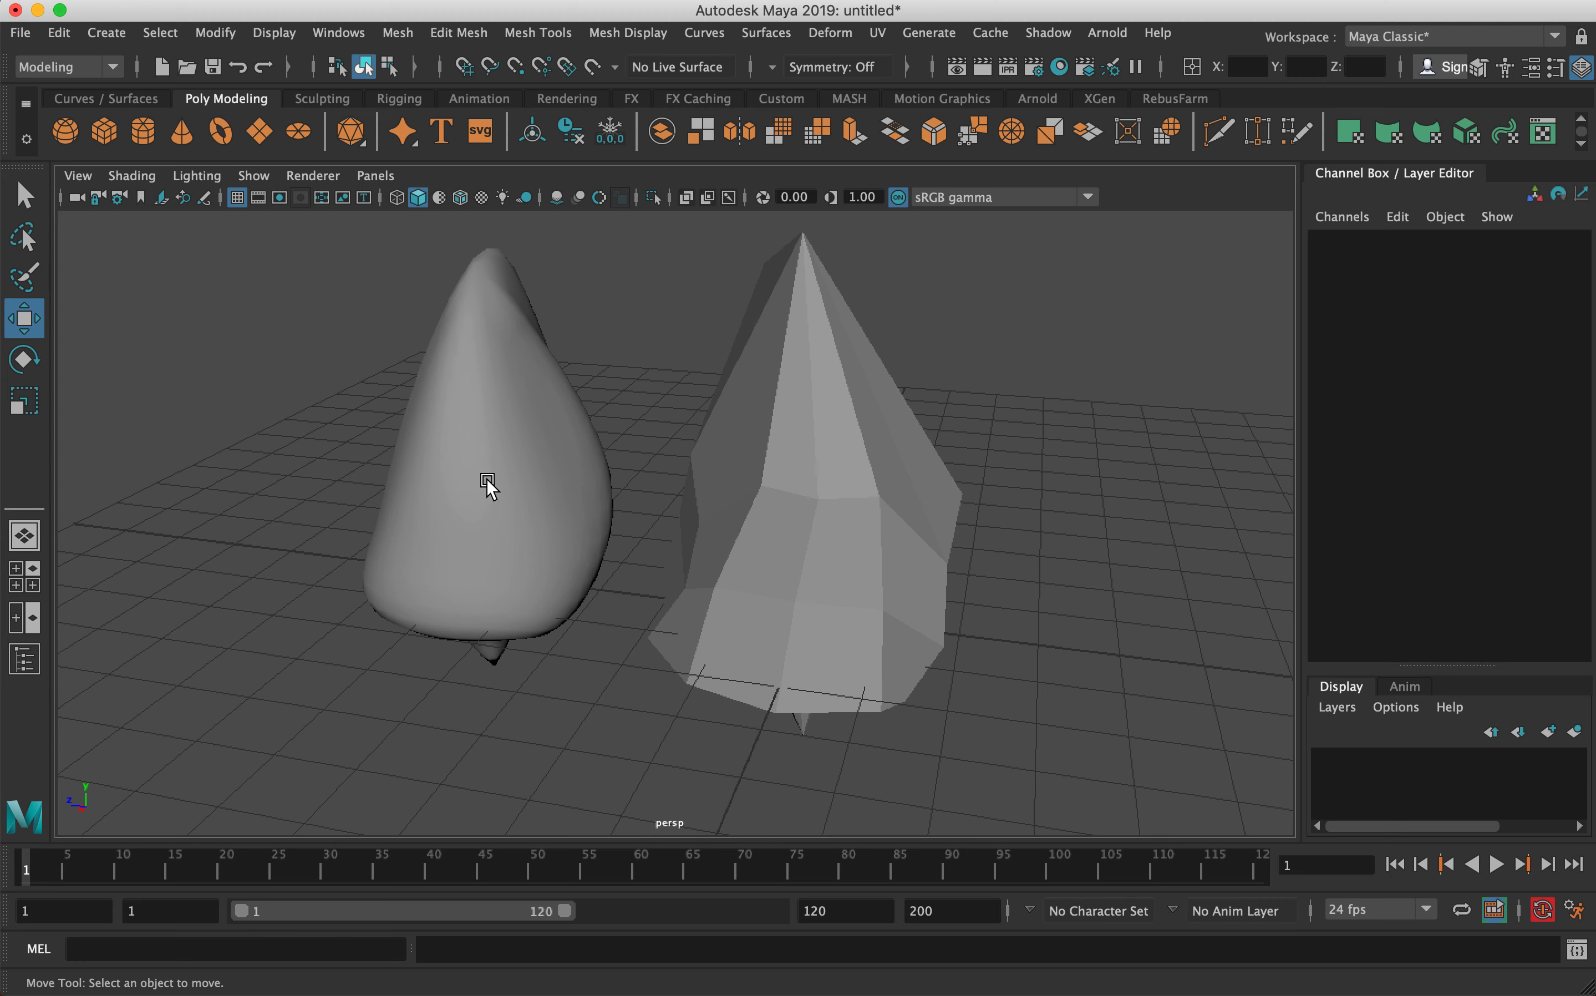
pyautogui.click(490, 476)
pyautogui.click(854, 432)
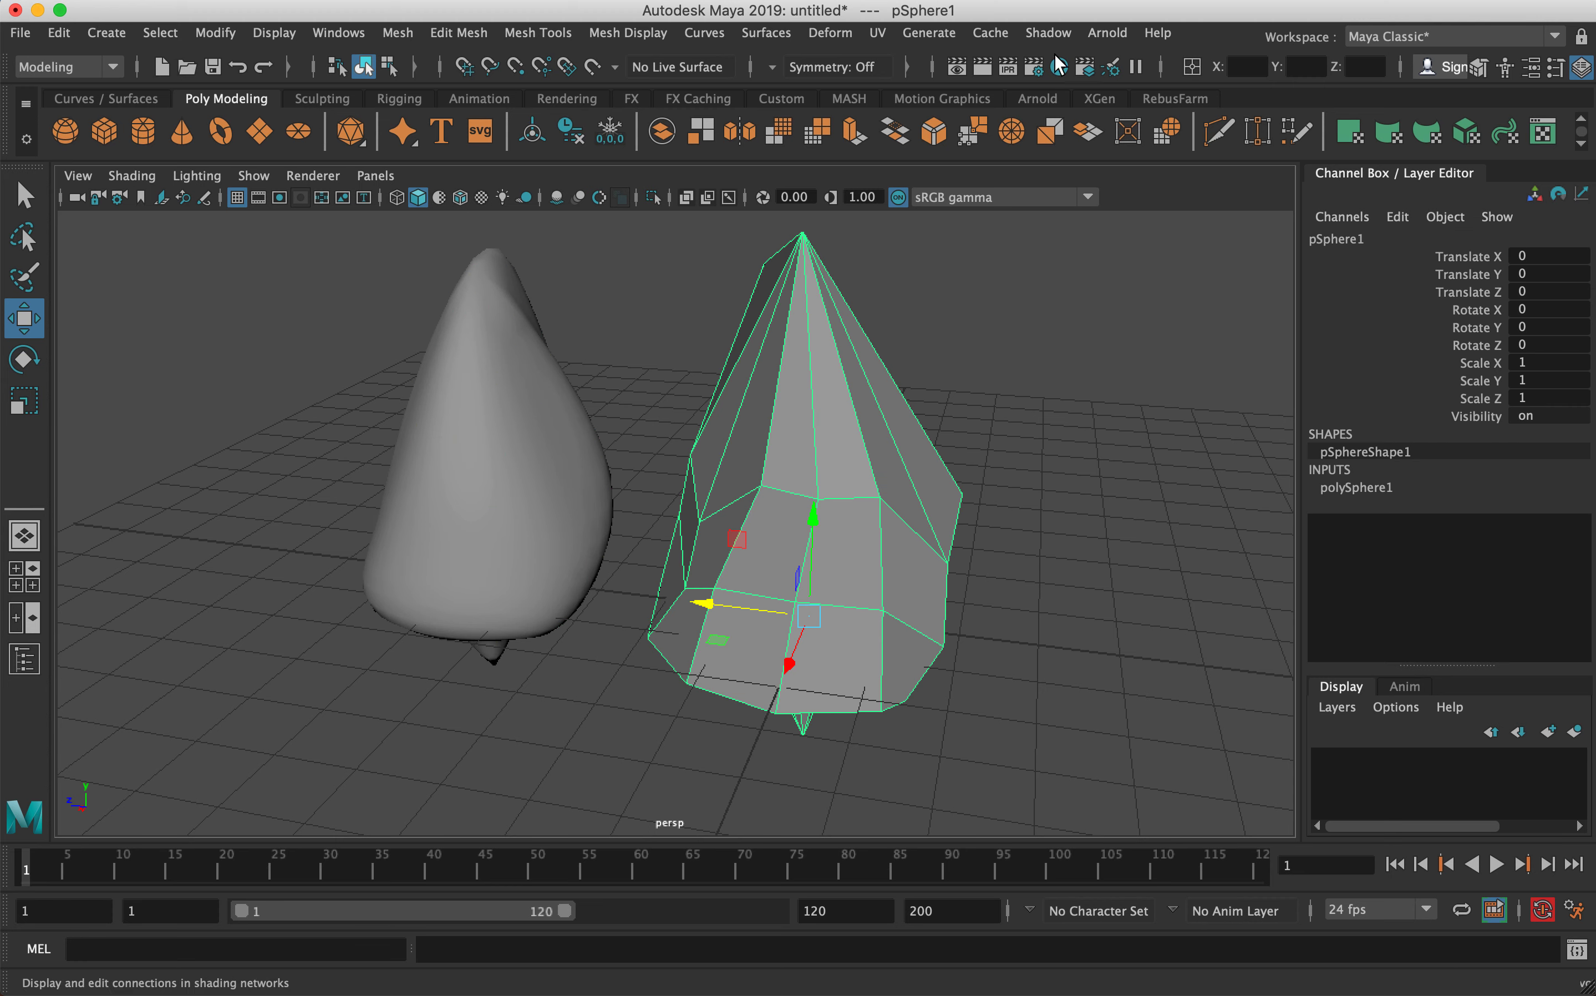
# - Open the Render View, resize it beside the models and render the scene with Maya Software
pyautogui.click(957, 67)
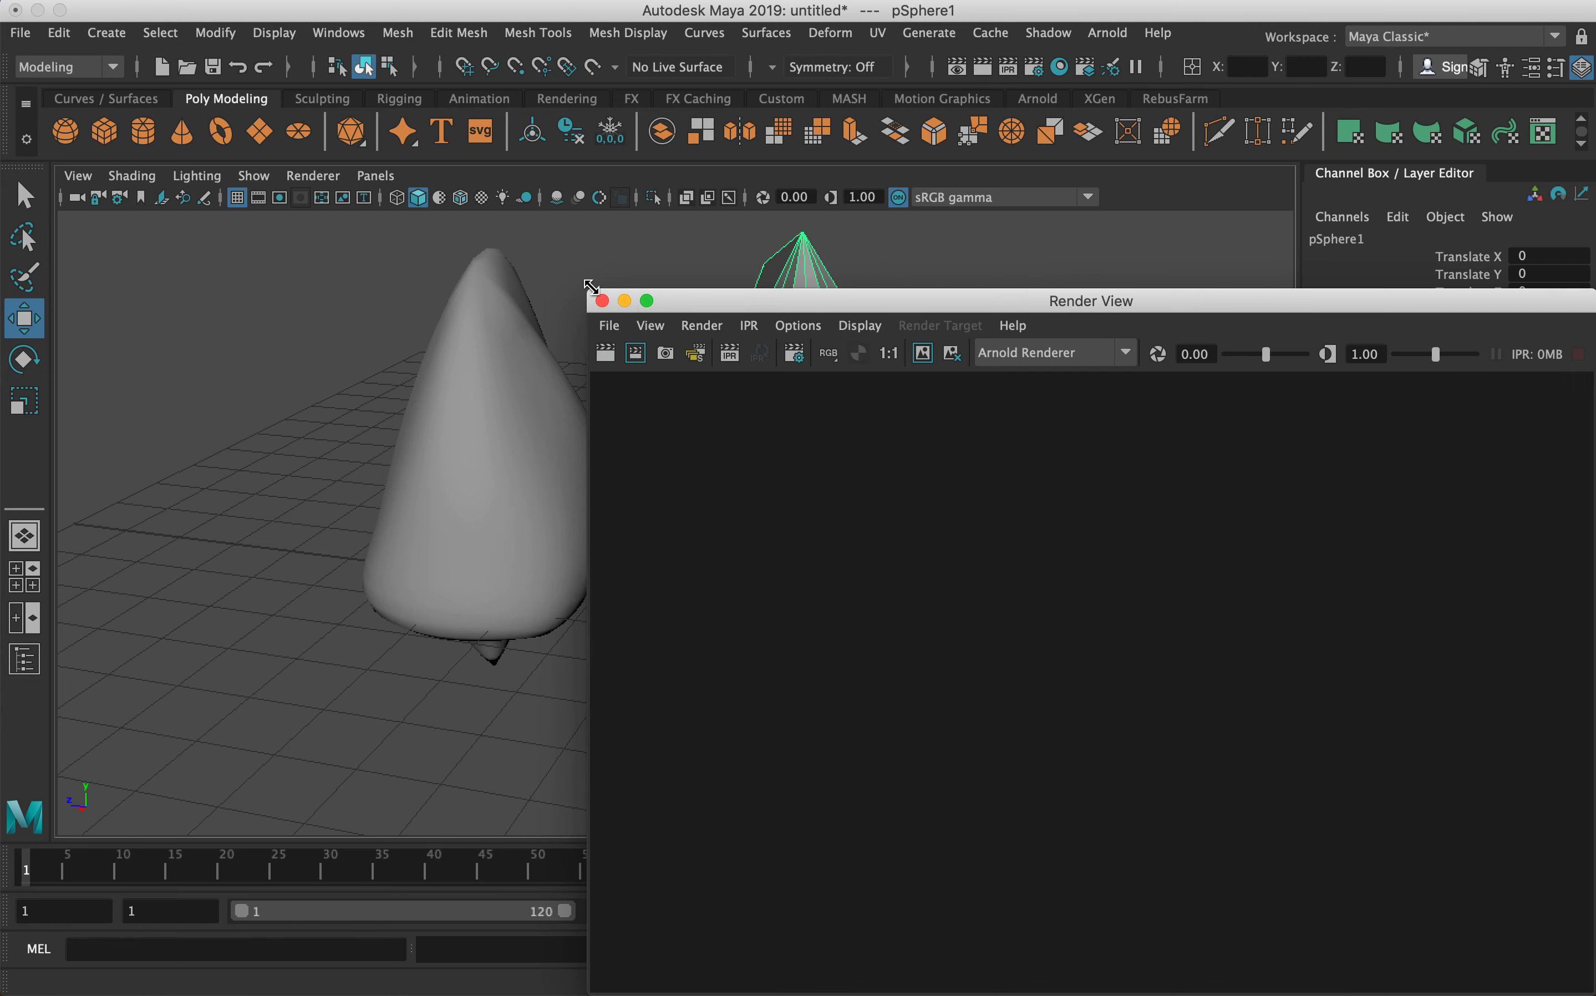
pyautogui.moveTo(590, 286); pyautogui.dragTo(1061, 329)
pyautogui.click(1463, 392)
pyautogui.click(1473, 414)
pyautogui.moveTo(1397, 339); pyautogui.dragTo(1181, 182)
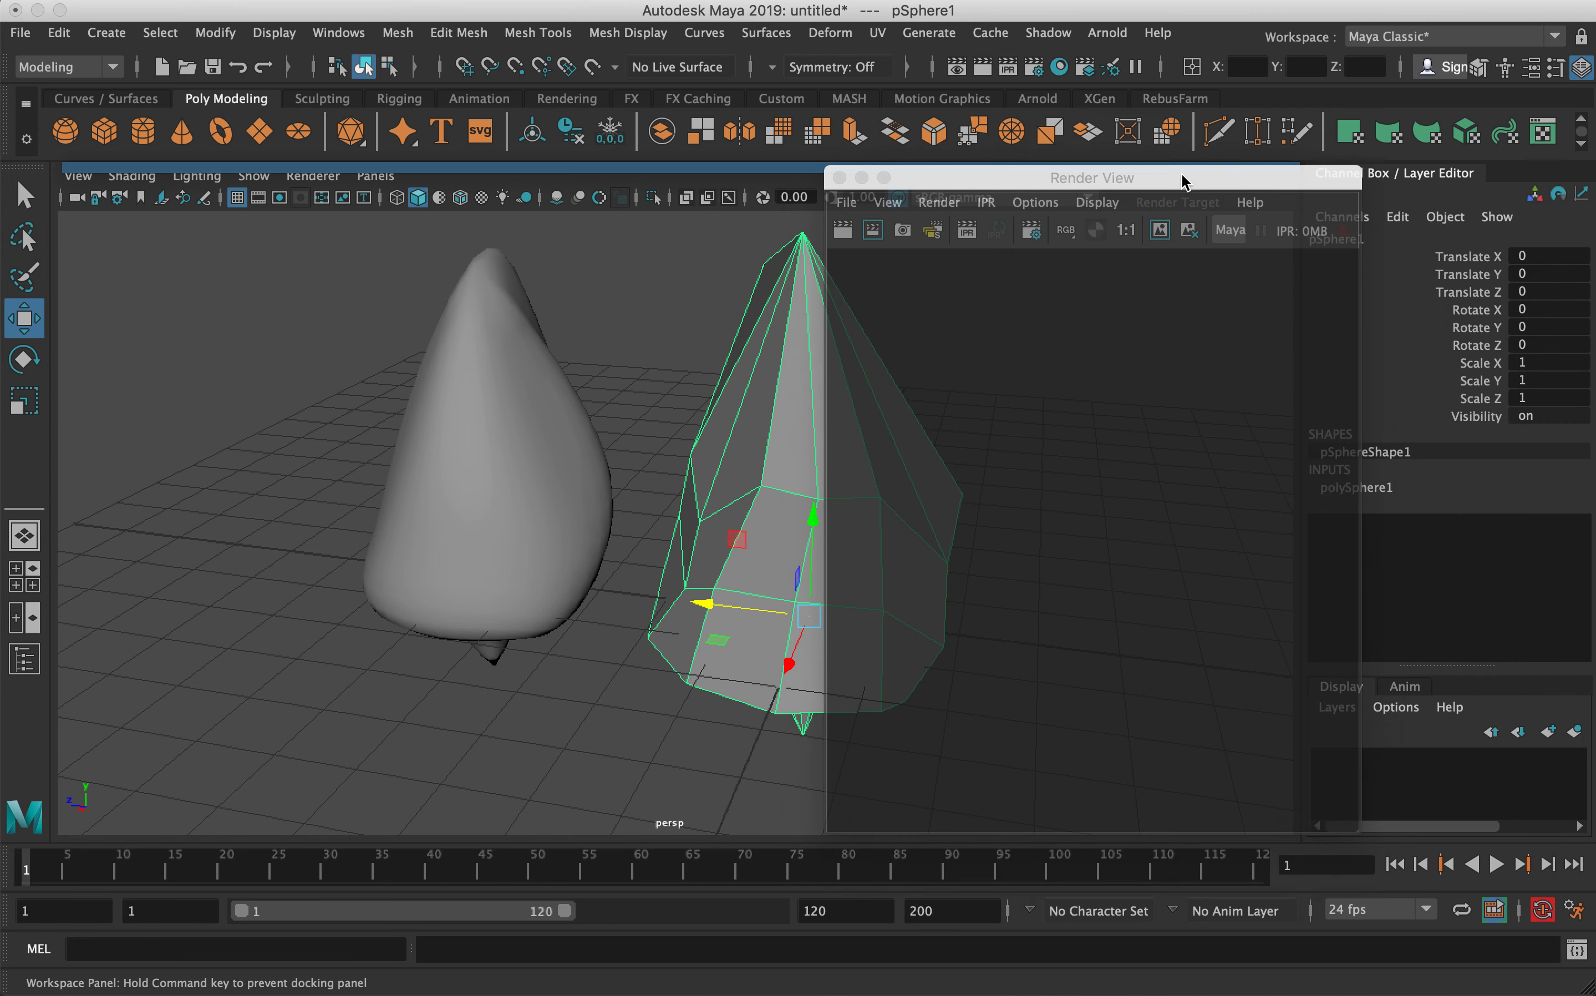
pyautogui.moveTo(1361, 167); pyautogui.dragTo(1589, 99)
pyautogui.moveTo(1282, 112); pyautogui.dragTo(1301, 128)
pyautogui.click(869, 185)
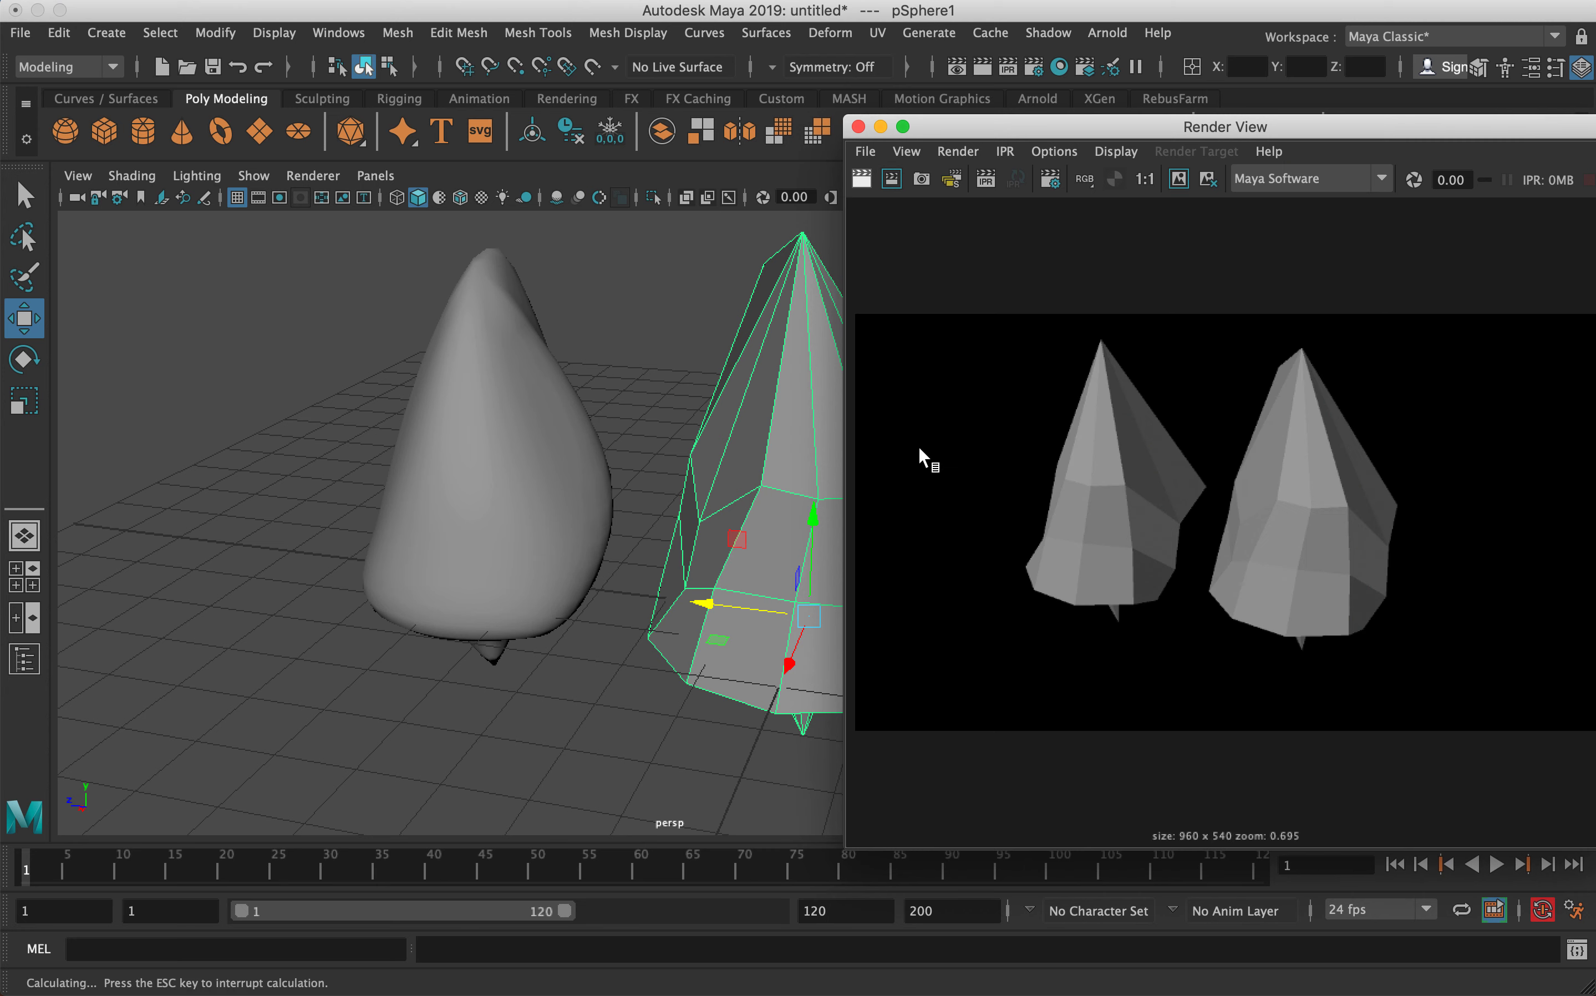
pyautogui.click(1274, 179)
pyautogui.click(1290, 227)
pyautogui.click(1291, 180)
pyautogui.click(1297, 204)
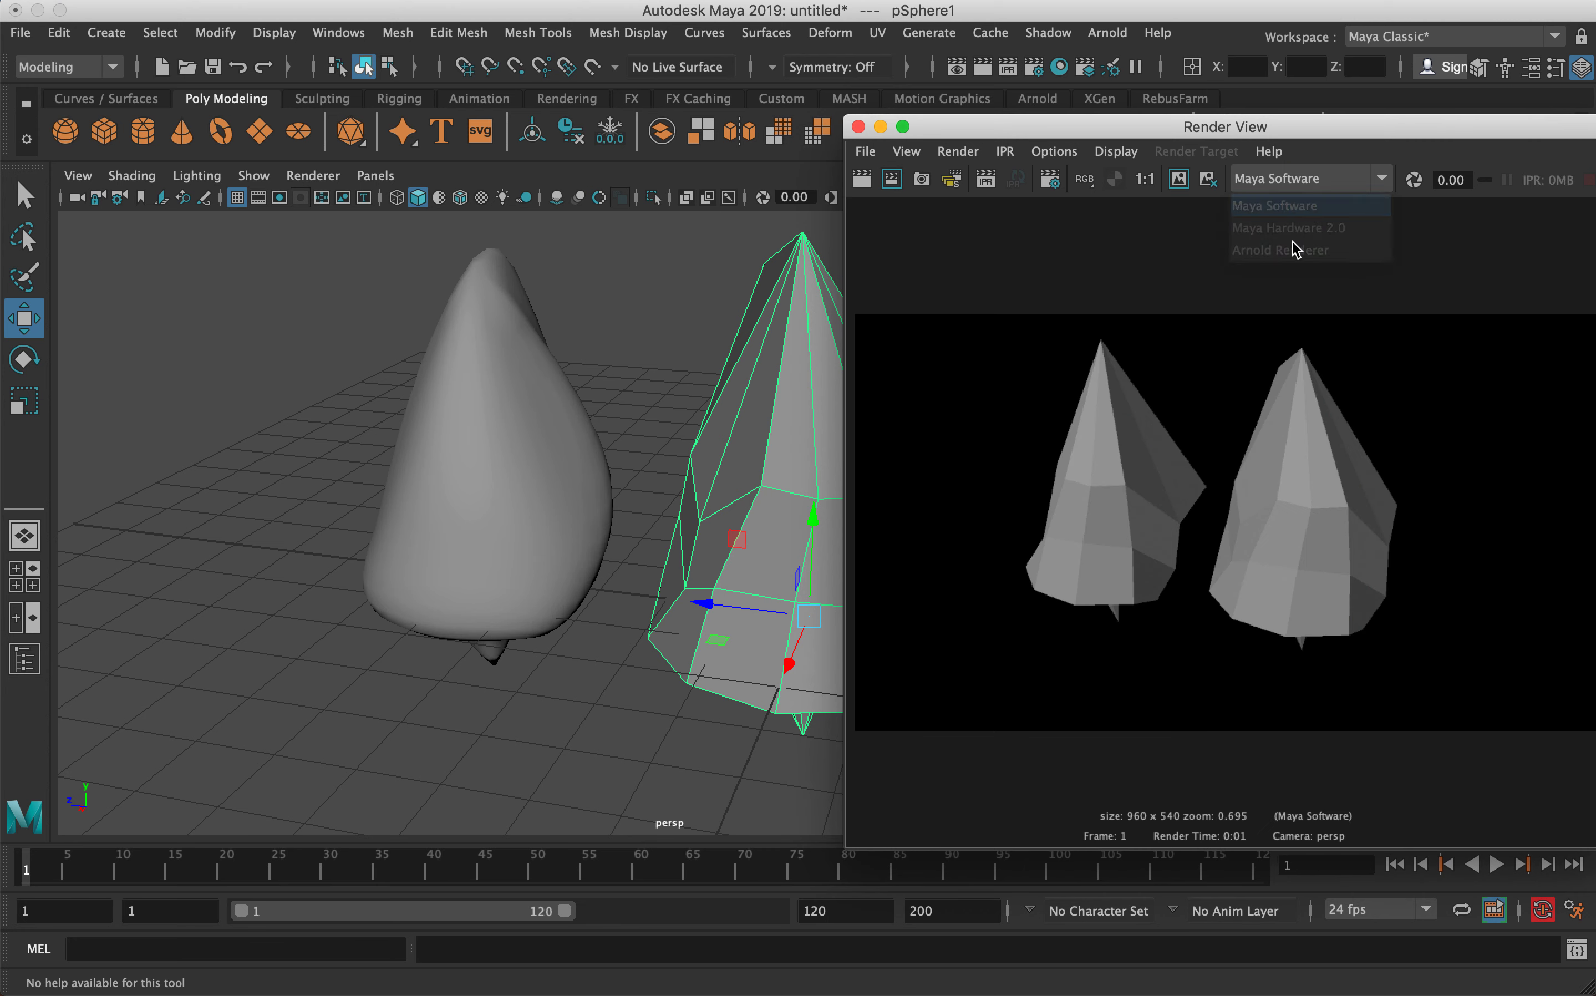
# - Select the duplicate, turn its smooth preview off and on again, and re-render with Maya Software
pyautogui.click(534, 435)
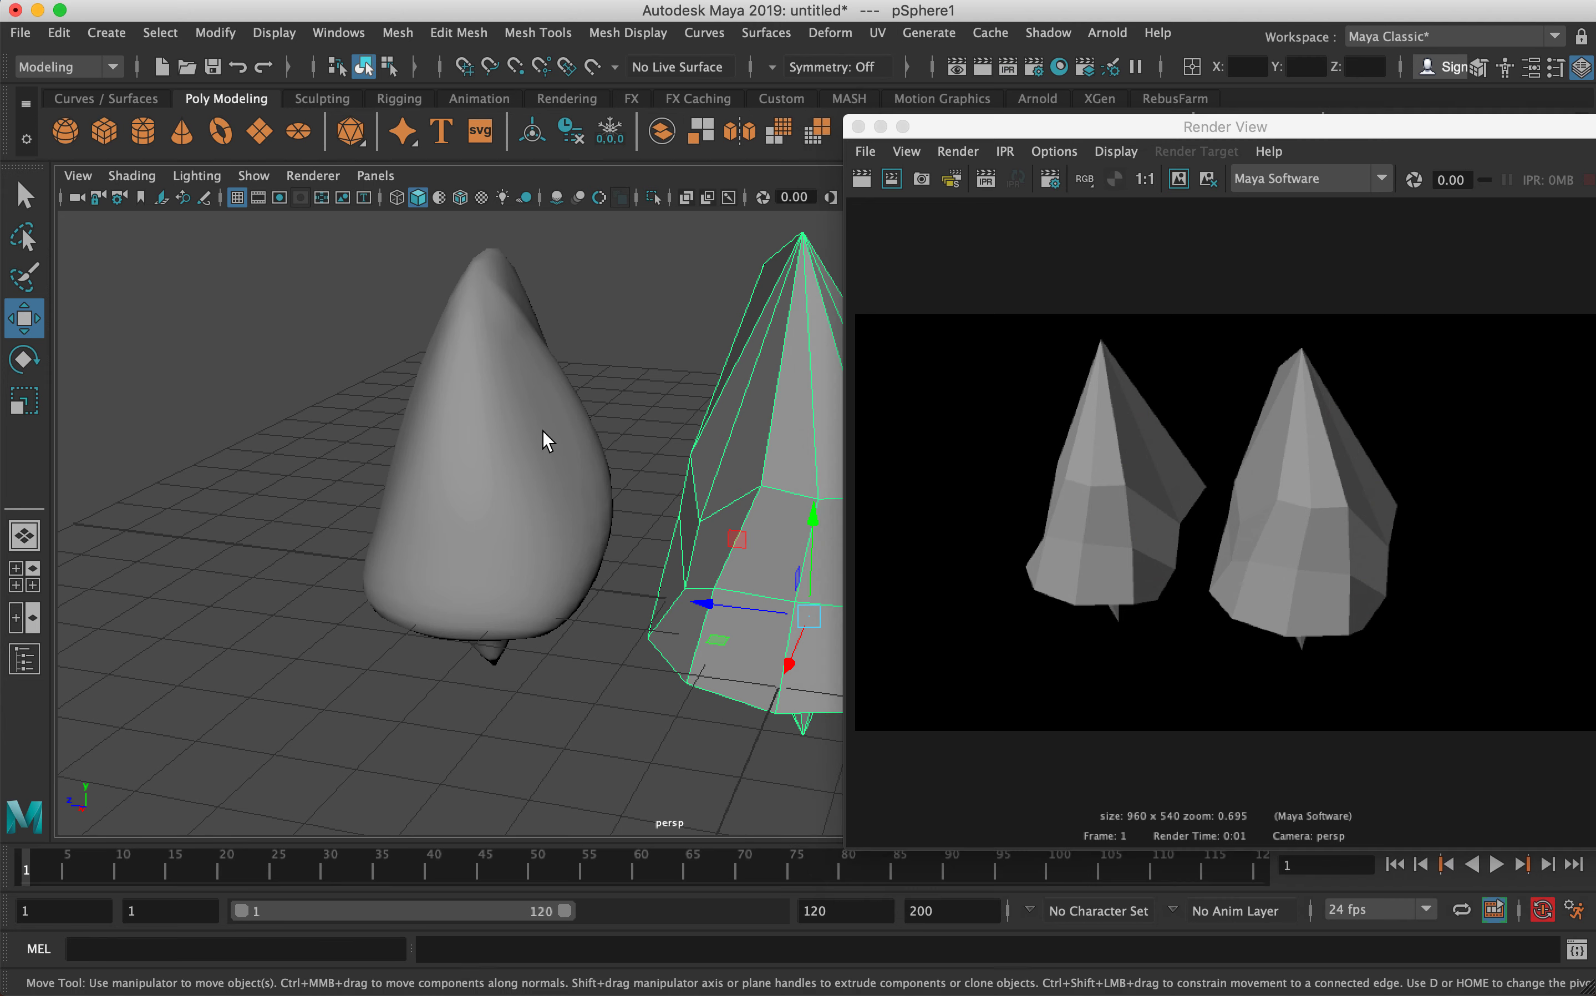
pyautogui.click(602, 498)
pyautogui.press('1')
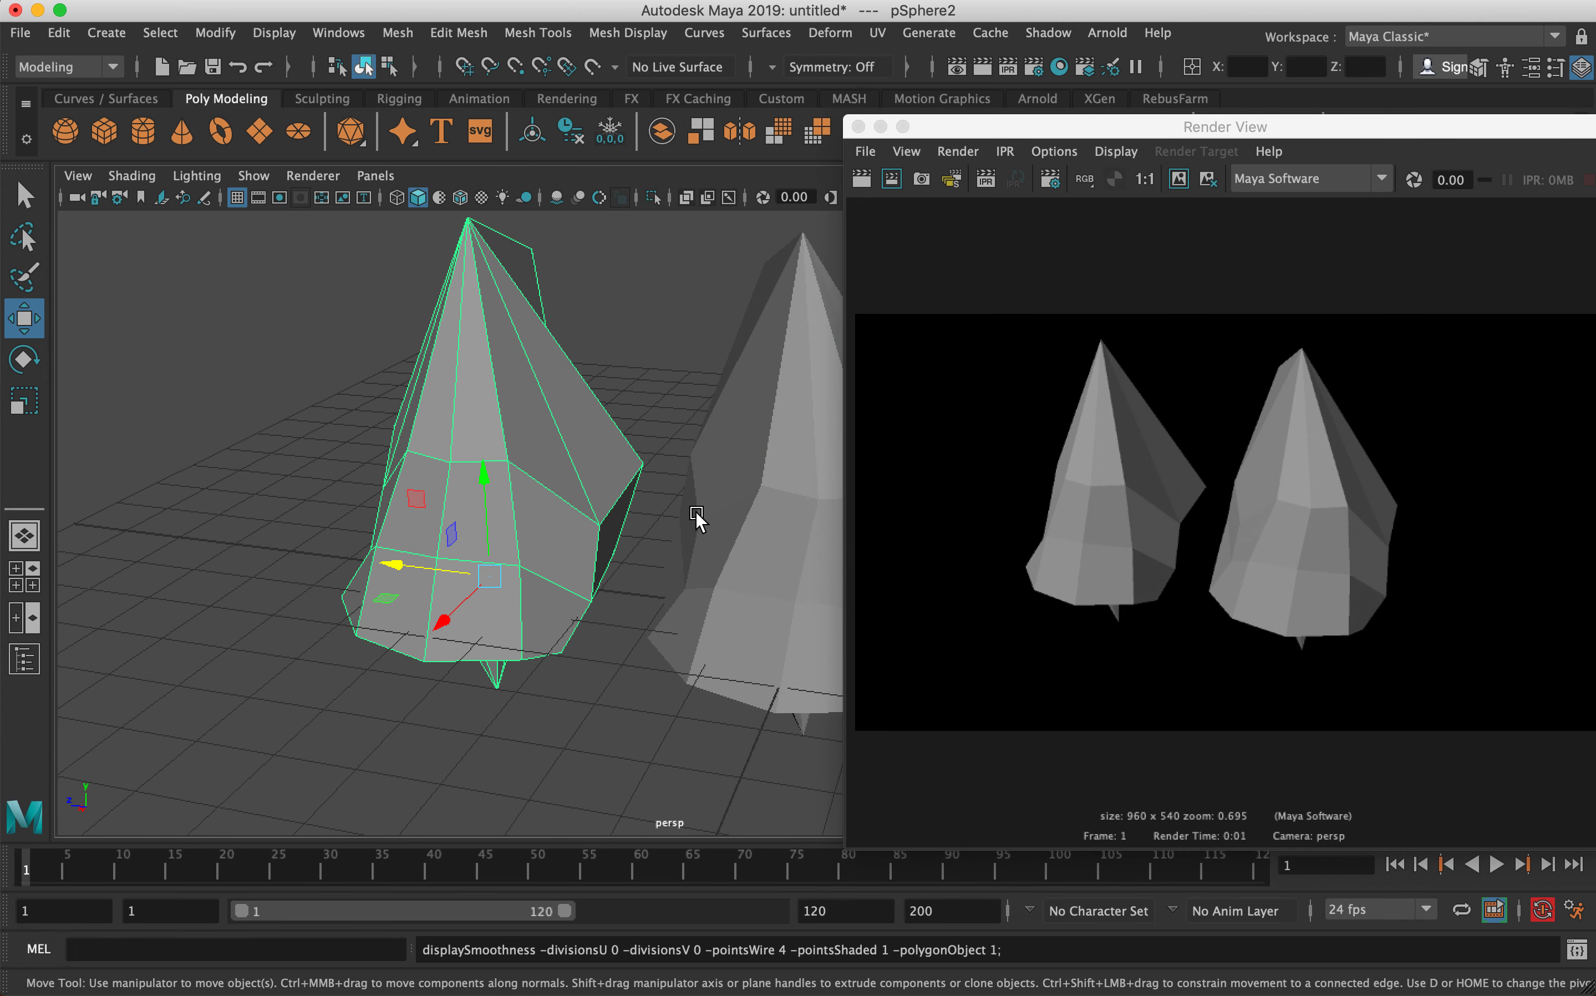
pyautogui.press('3')
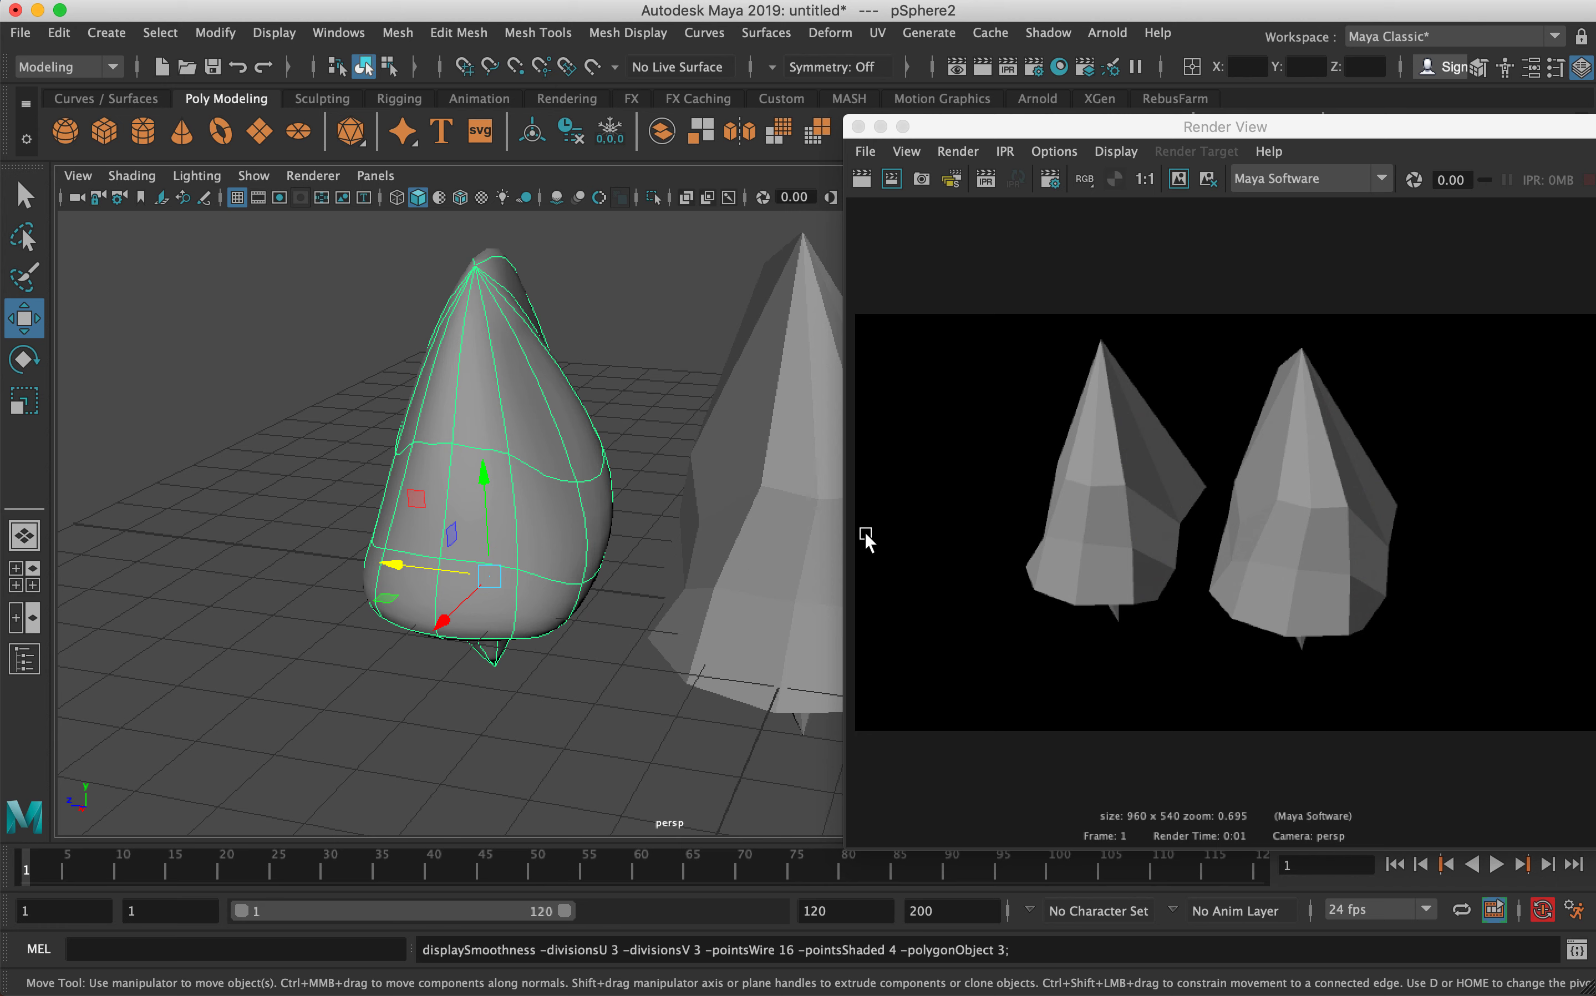
pyautogui.click(865, 187)
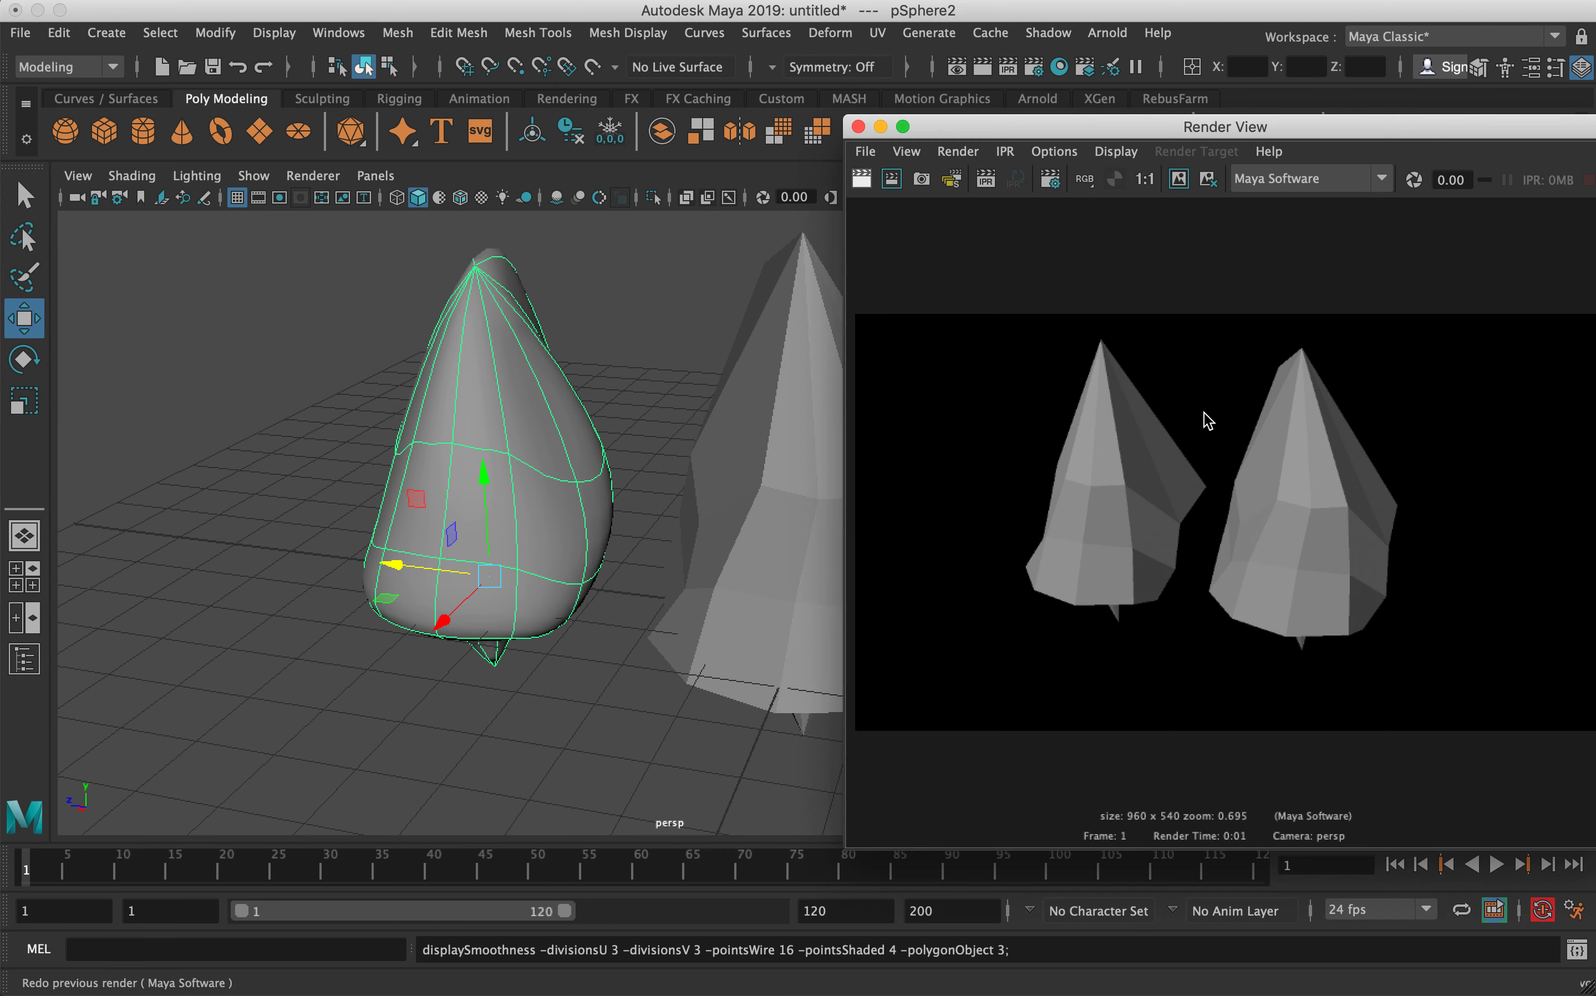
# - Render the scene with Maya Hardware 2.0 and compare the result with the duplicate in the viewport
pyautogui.click(1301, 191)
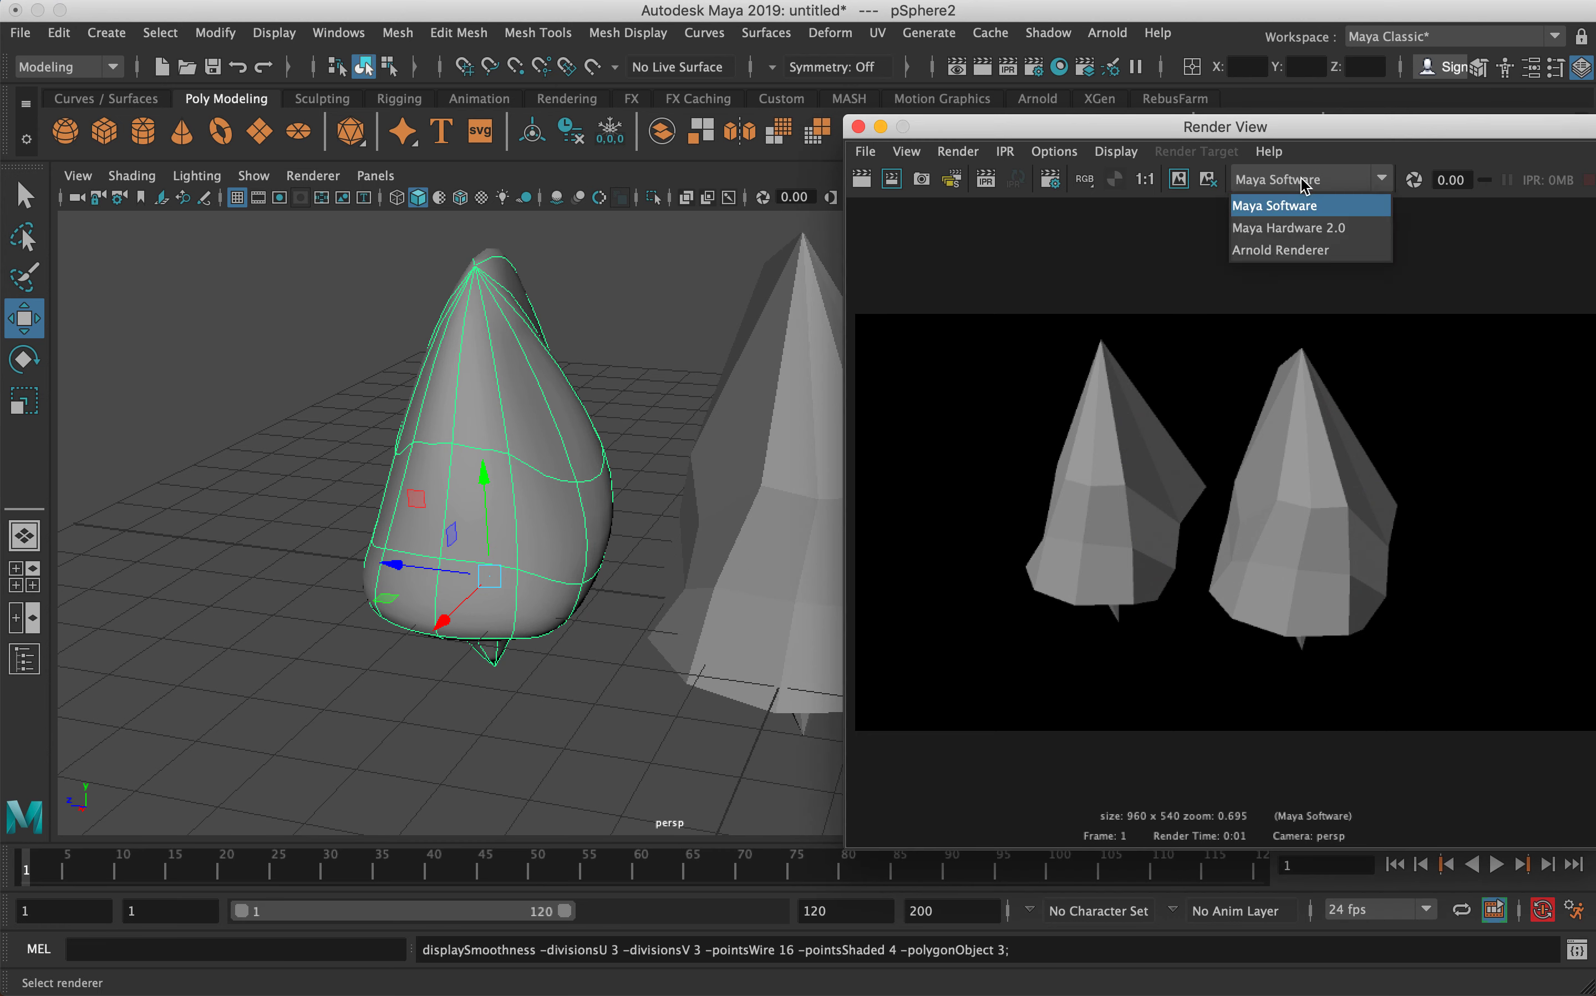
pyautogui.click(1248, 229)
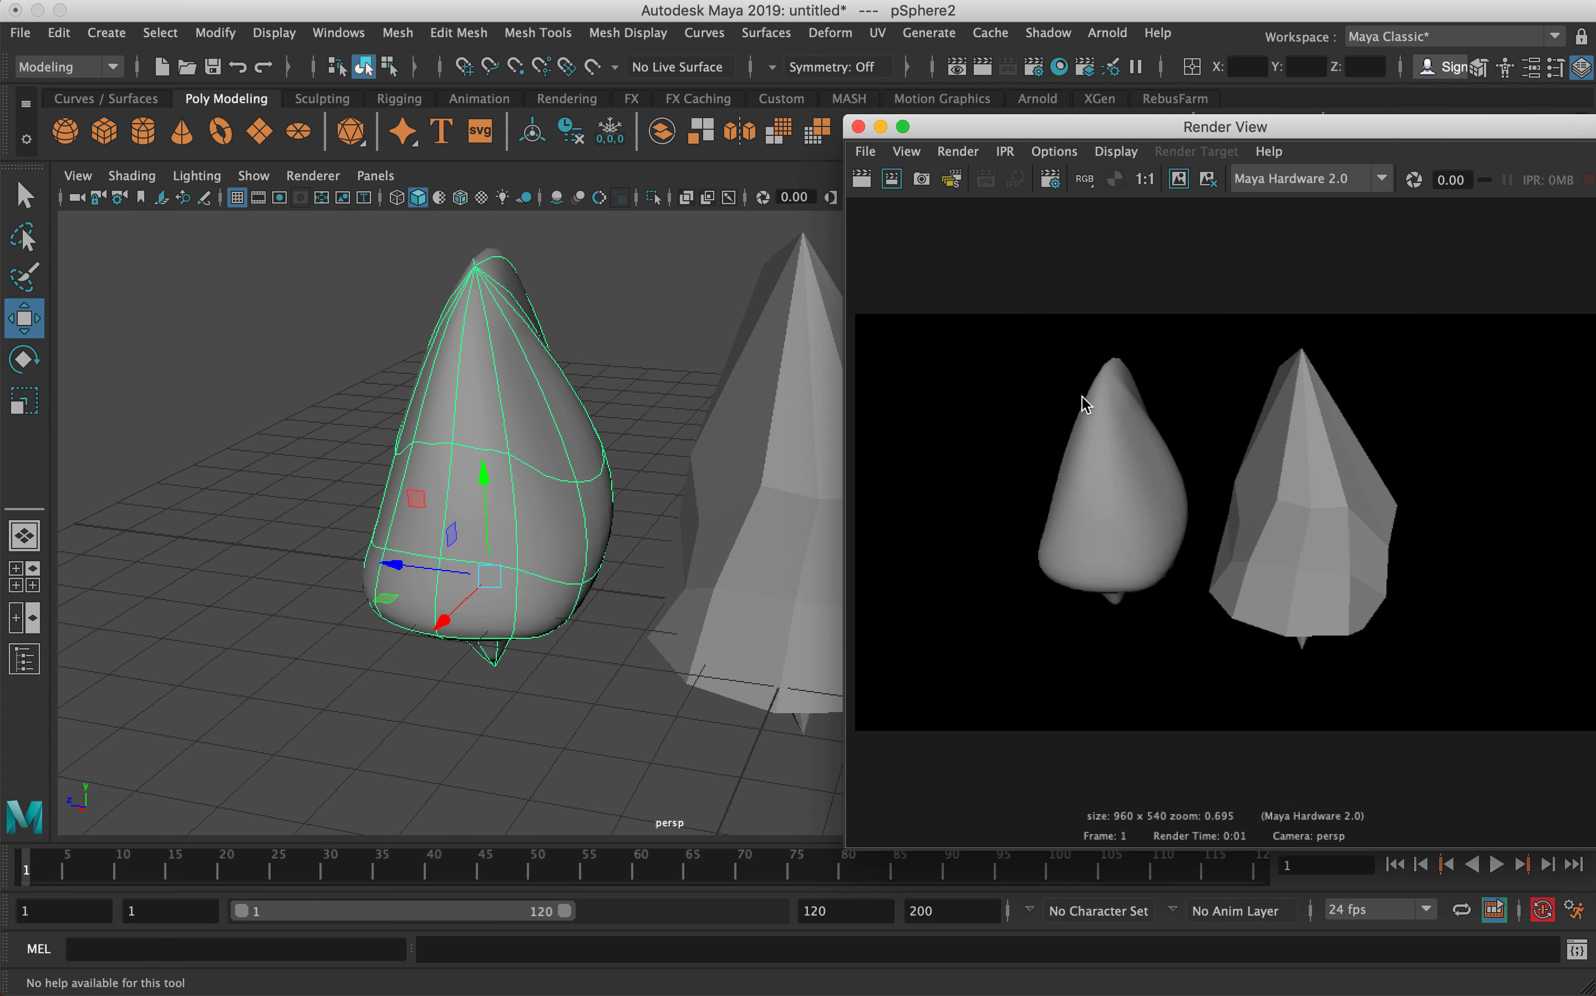
pyautogui.click(655, 360)
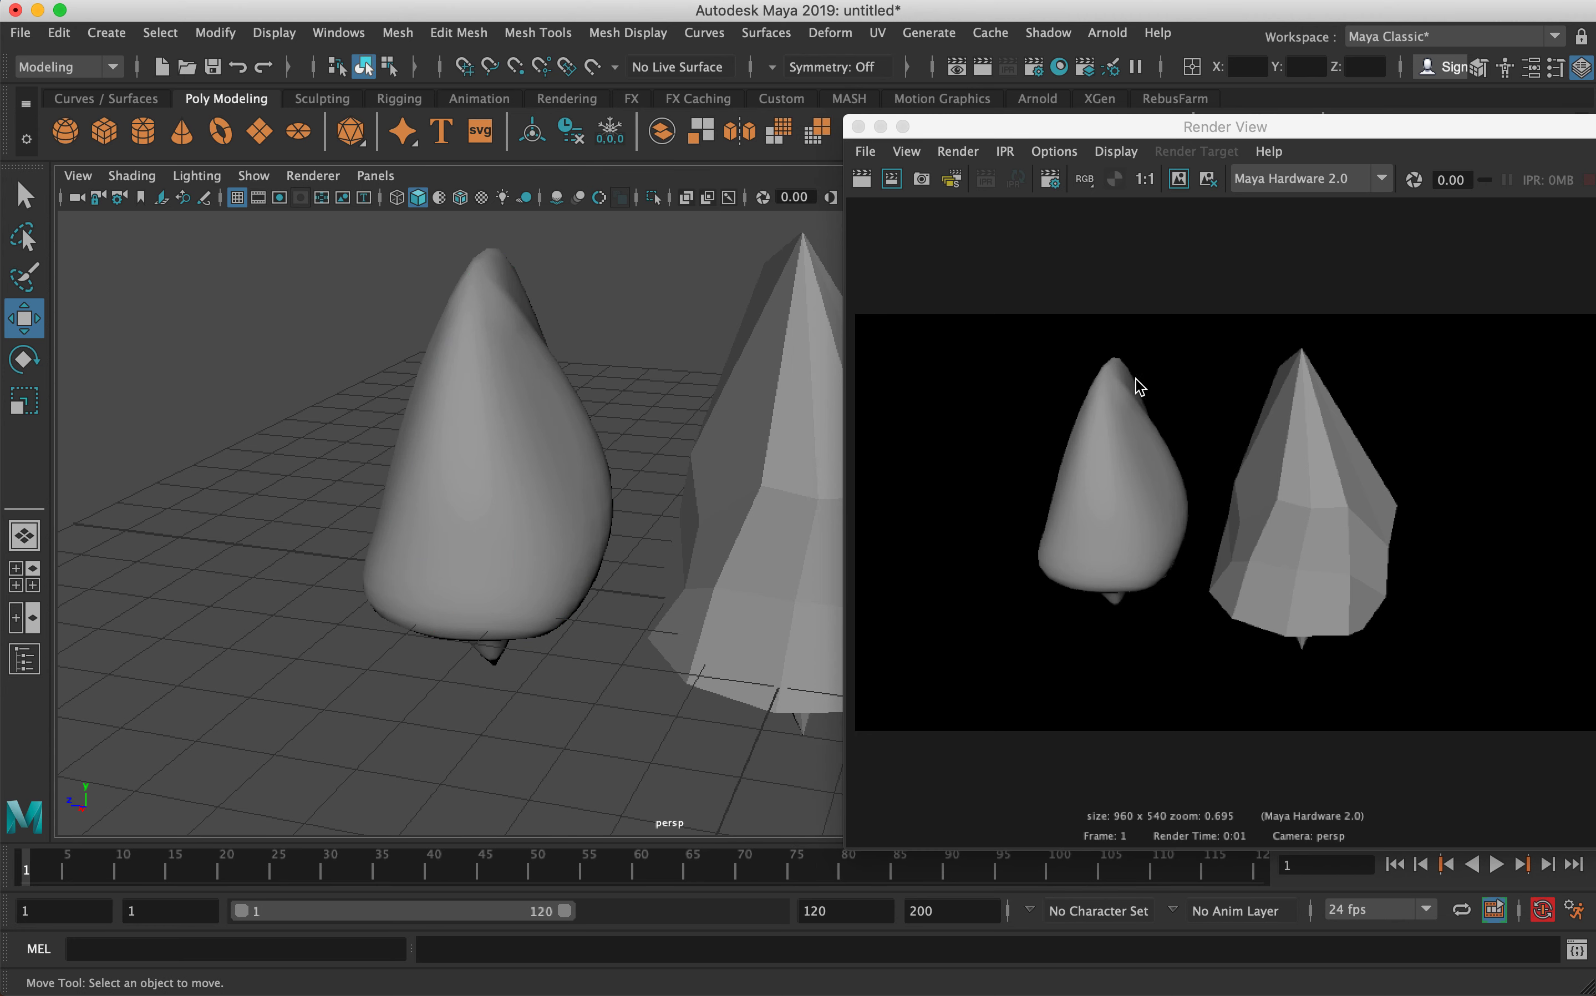
pyautogui.click(589, 484)
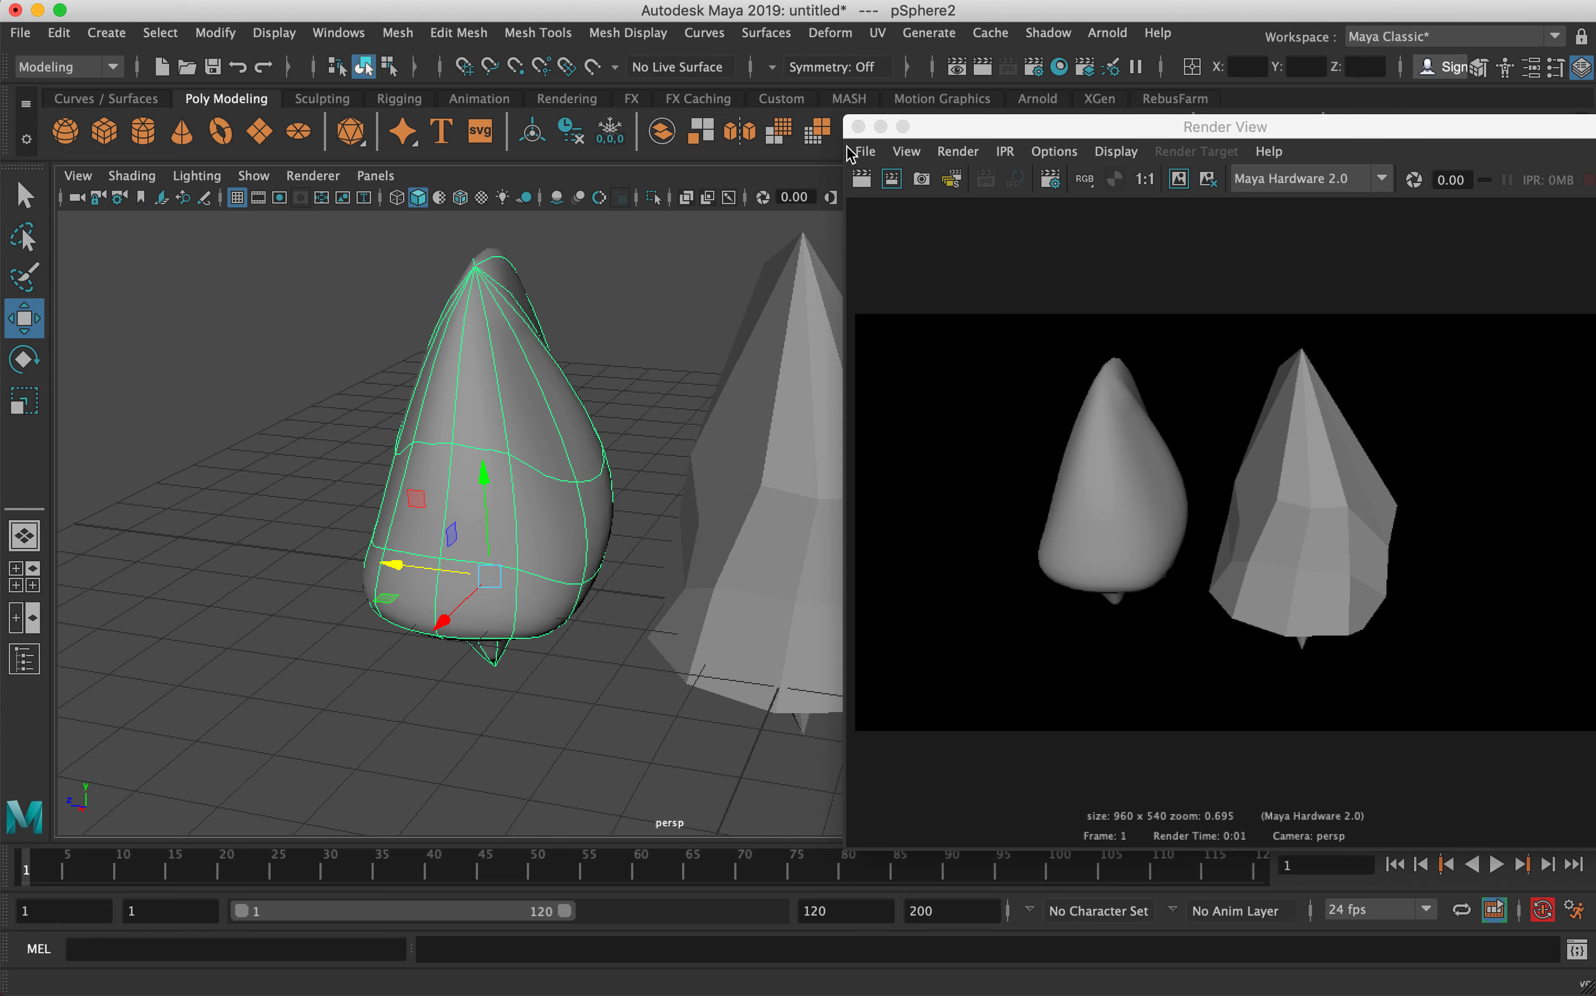
# - Close the Render View and return the duplicate to its unsmoothed, faceted display
pyautogui.click(858, 126)
pyautogui.click(658, 321)
pyautogui.click(460, 448)
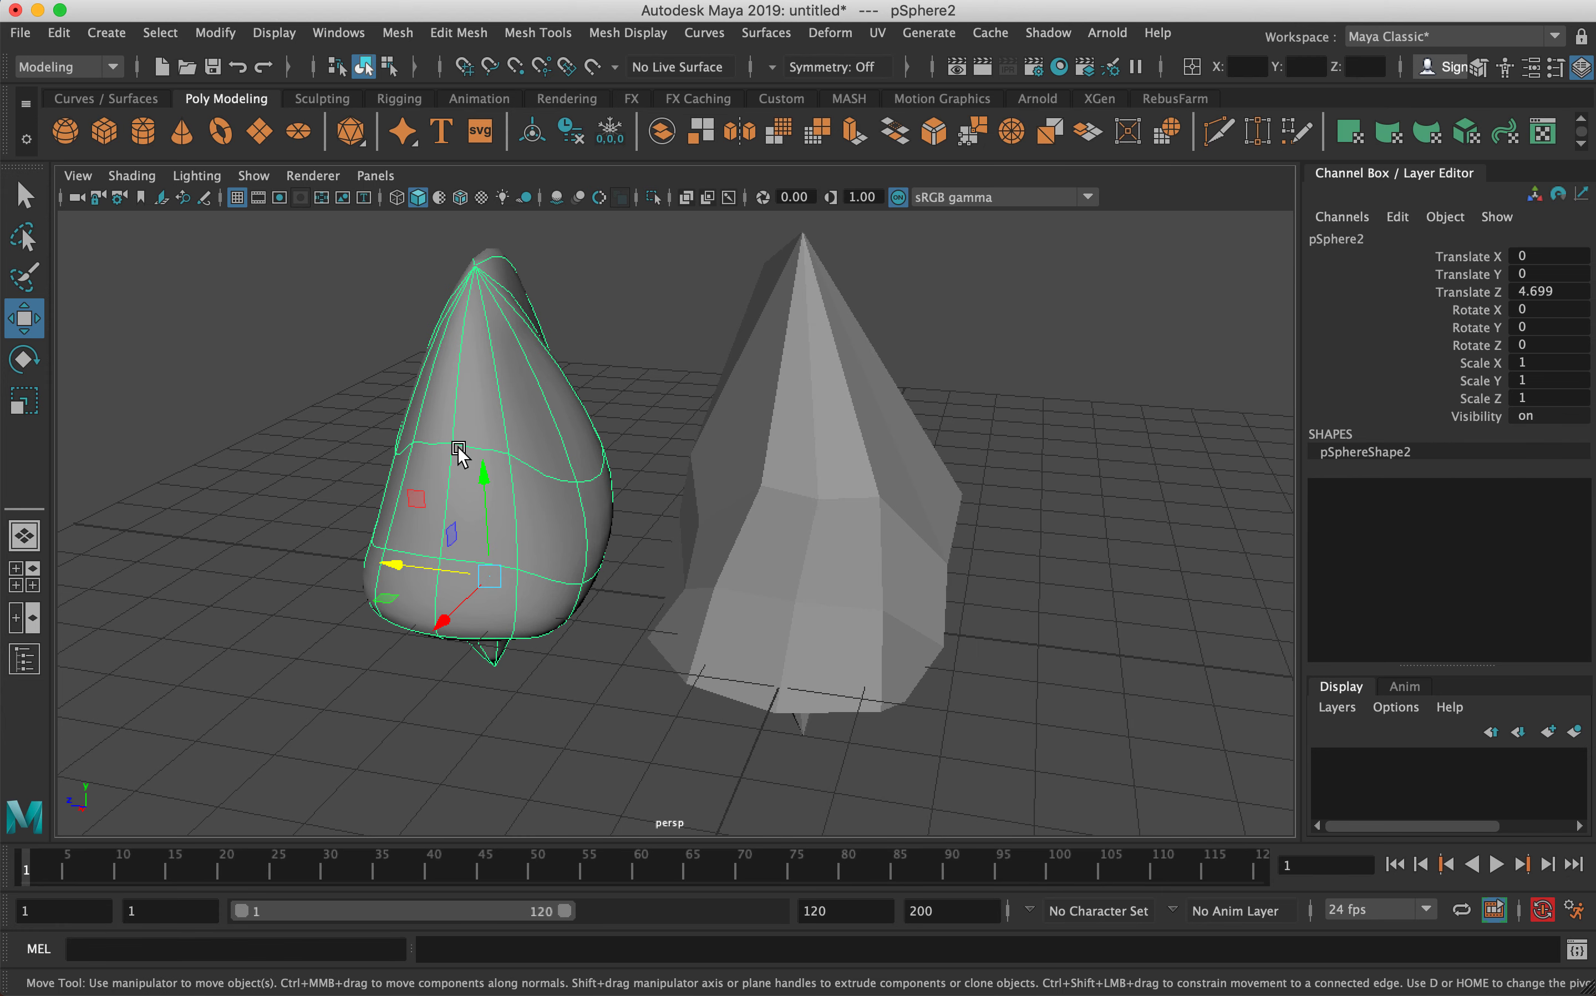
pyautogui.click(786, 412)
pyautogui.click(658, 484)
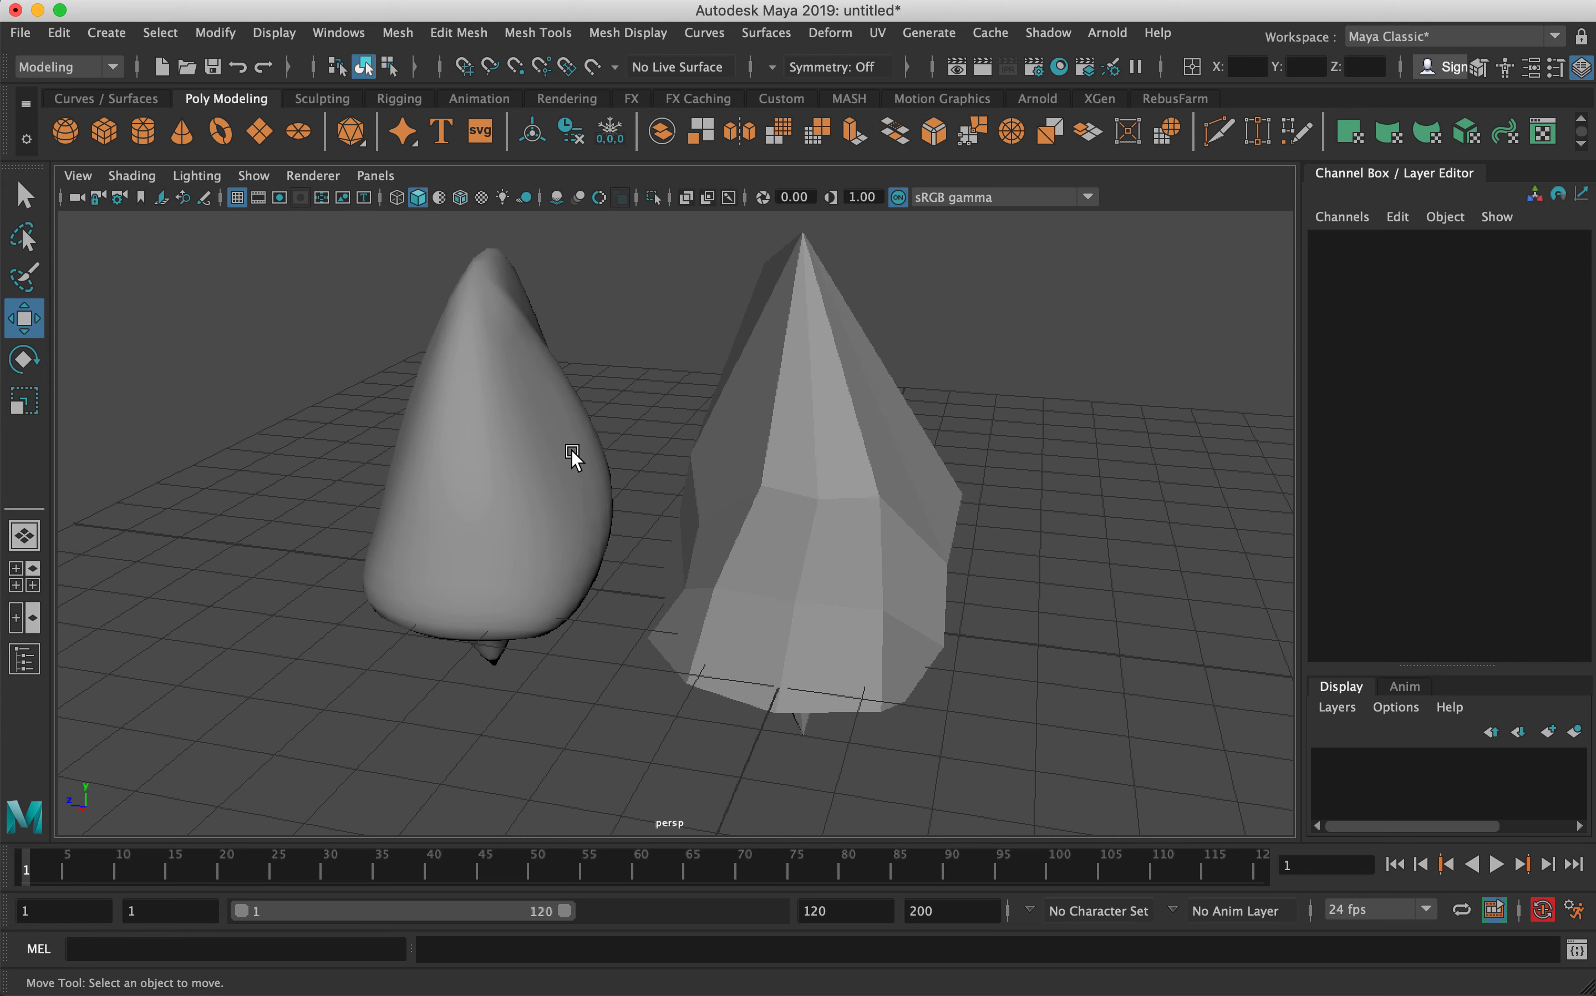
pyautogui.click(574, 456)
pyautogui.press('1')
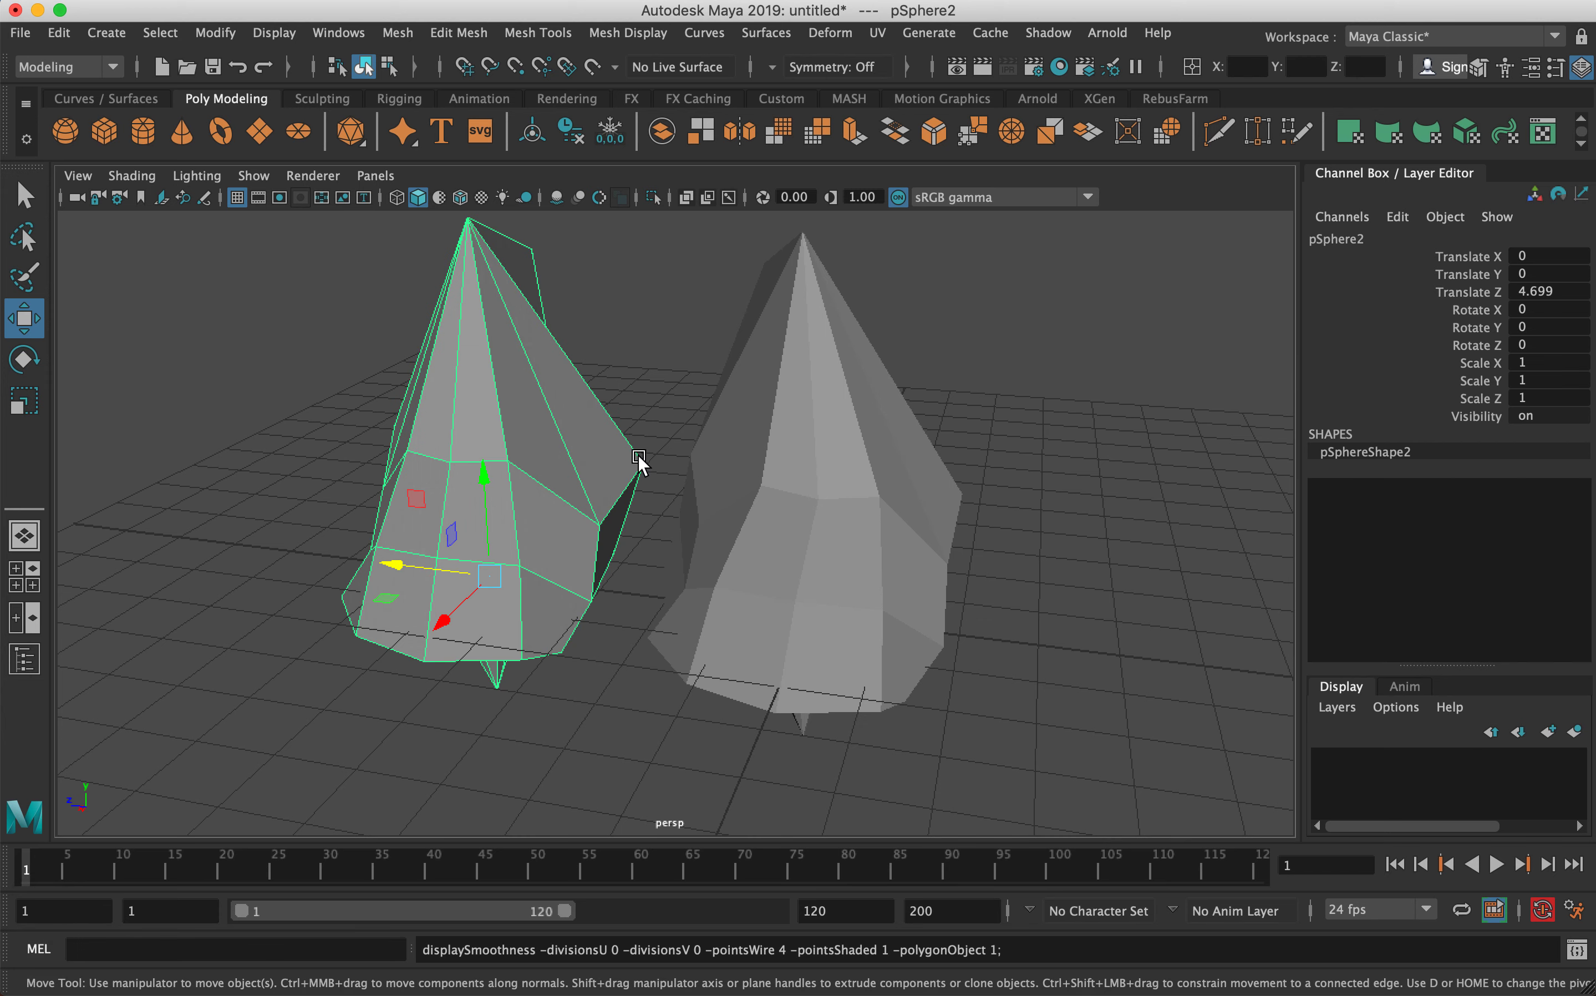
# - View both faceted models together from above and clear the selection
pyautogui.click(758, 496)
pyautogui.click(613, 399)
pyautogui.keyDown('alt'); pyautogui.moveTo(866, 456); pyautogui.dragTo(531, 473, button='right'); pyautogui.keyUp('alt')
pyautogui.keyDown('alt'); pyautogui.moveTo(531, 473); pyautogui.dragTo(681, 458); pyautogui.keyUp('alt')
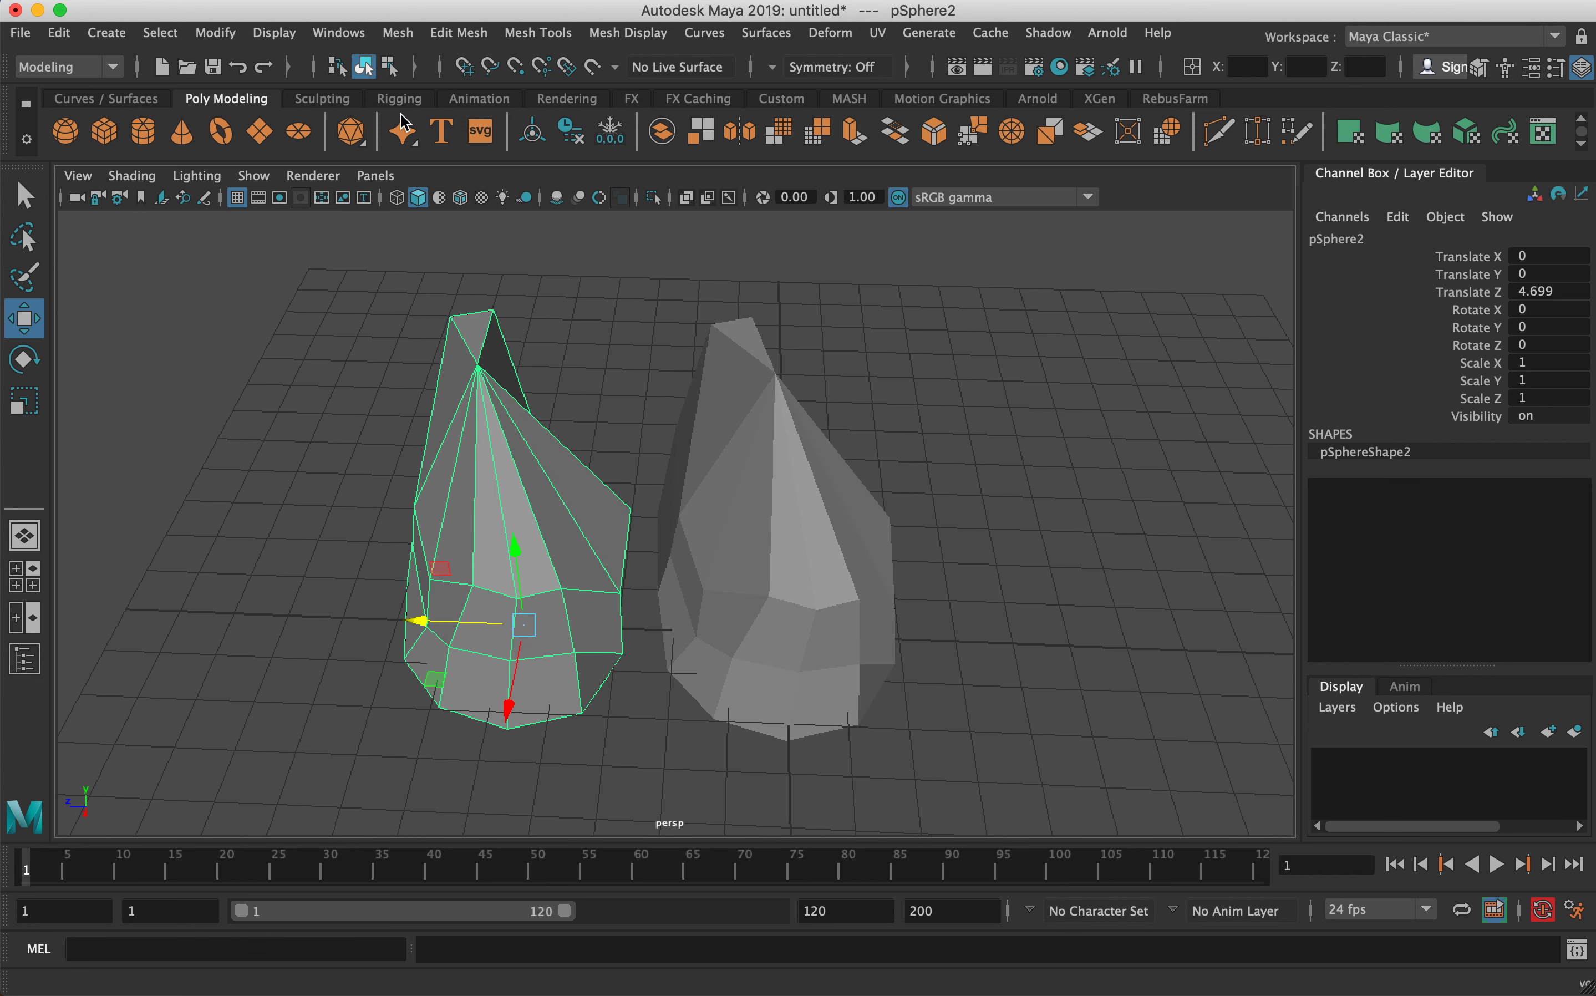
pyautogui.keyDown('alt'); pyautogui.moveTo(720, 584); pyautogui.dragTo(734, 498, button='middle'); pyautogui.keyUp('alt')
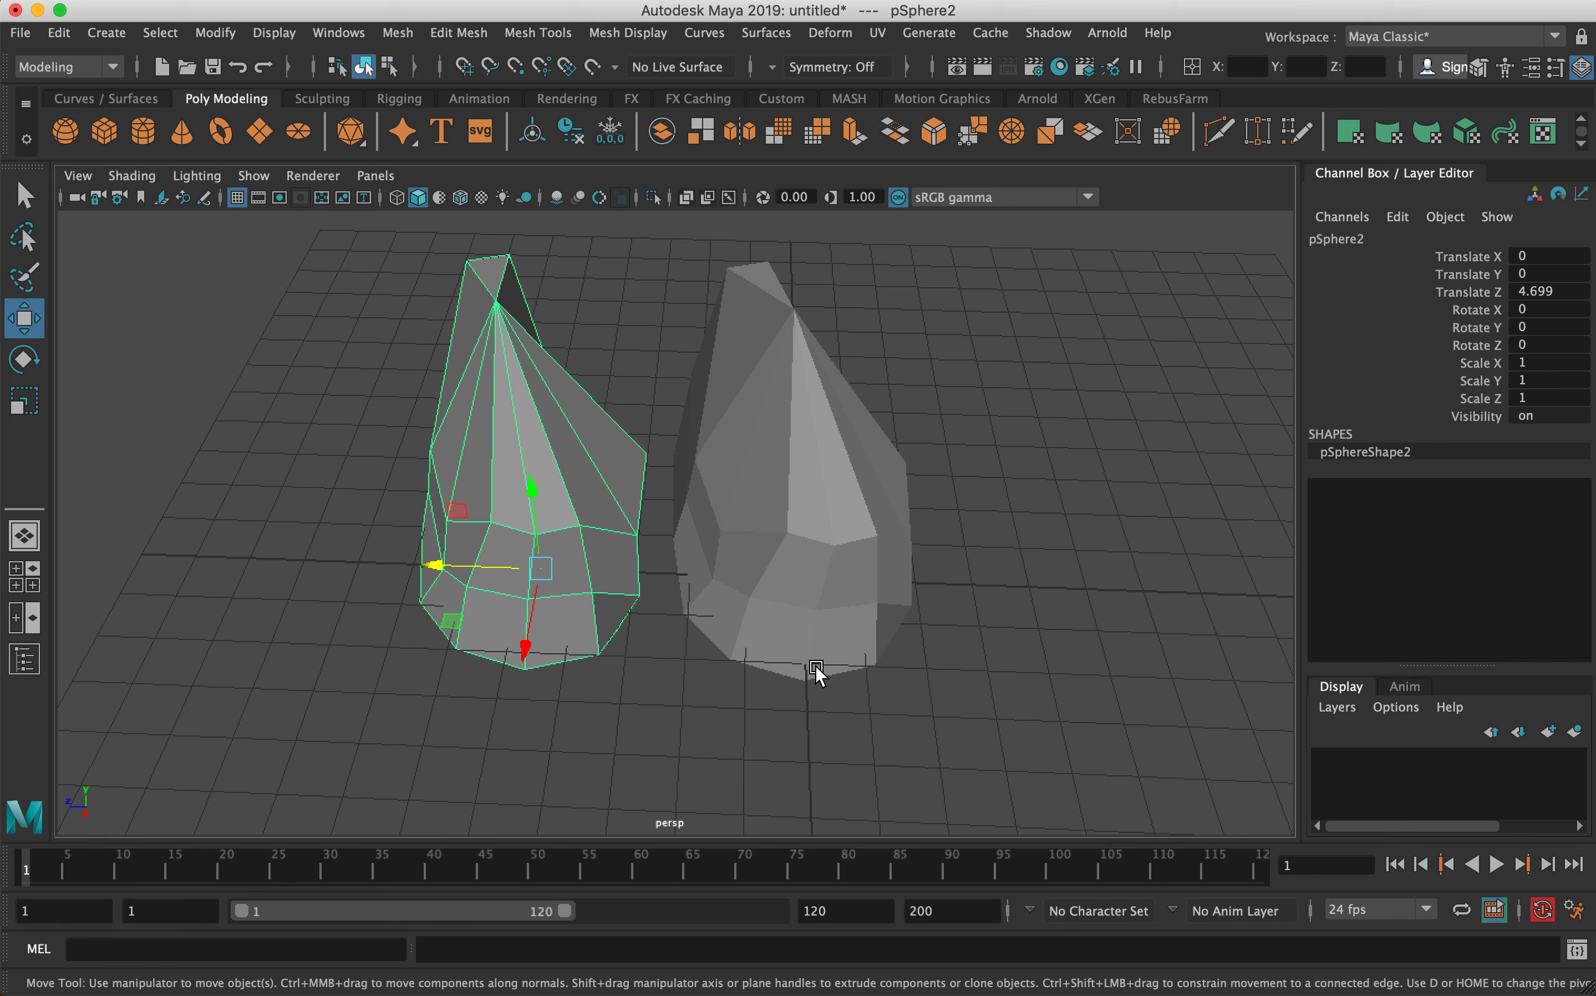
pyautogui.click(979, 541)
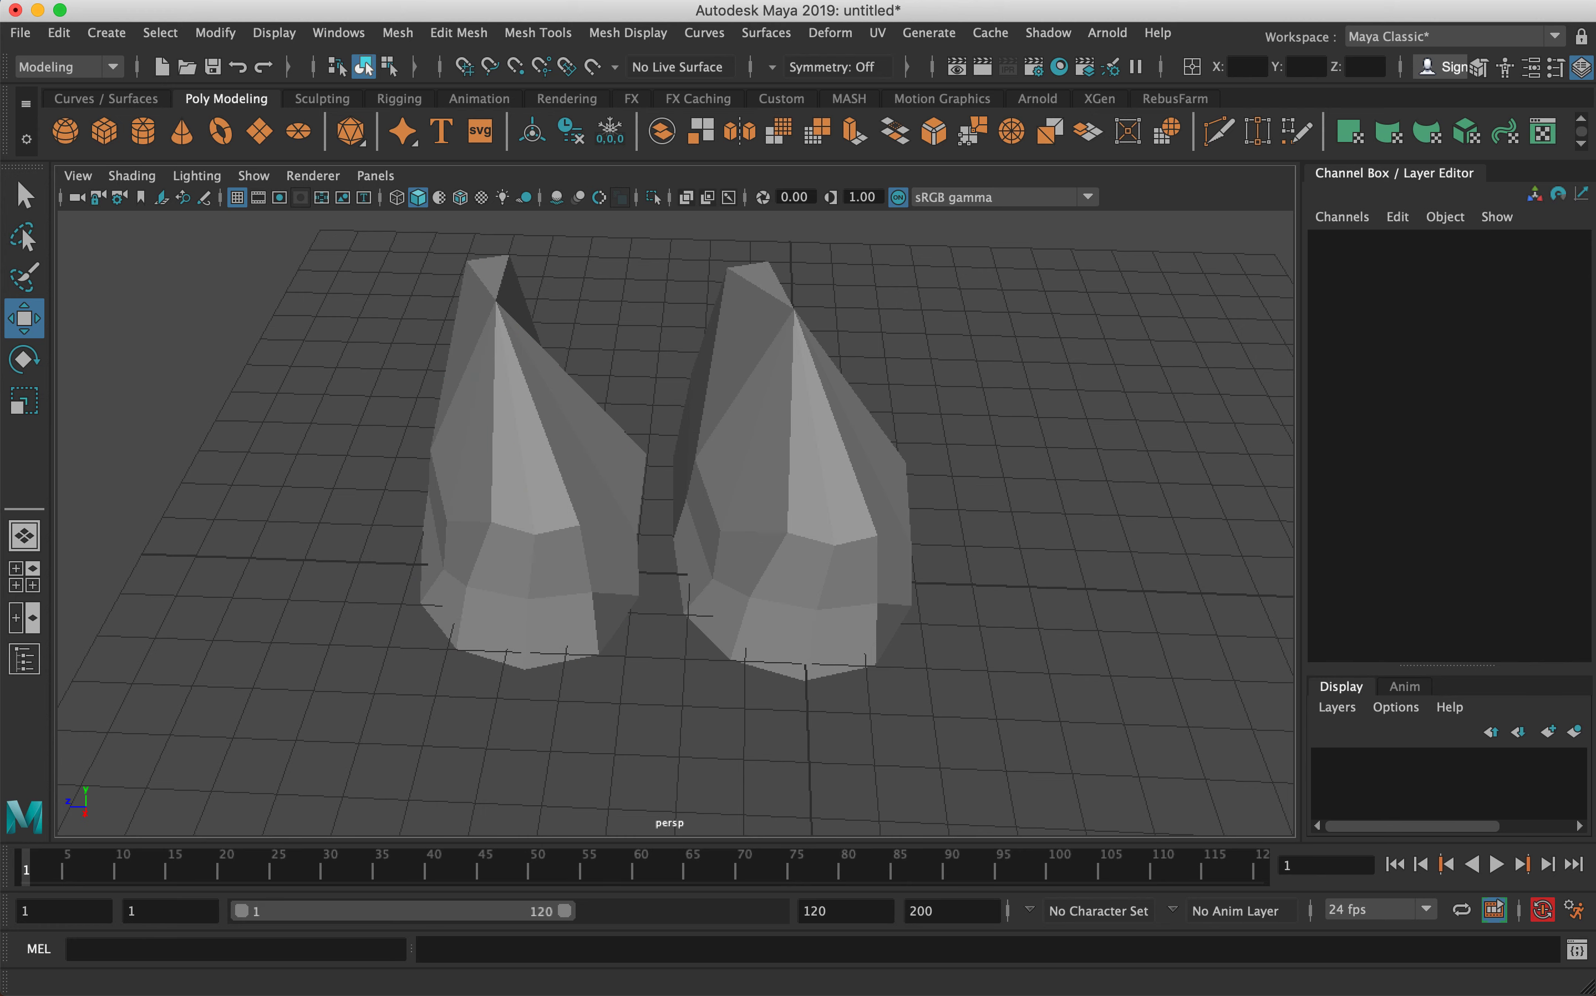